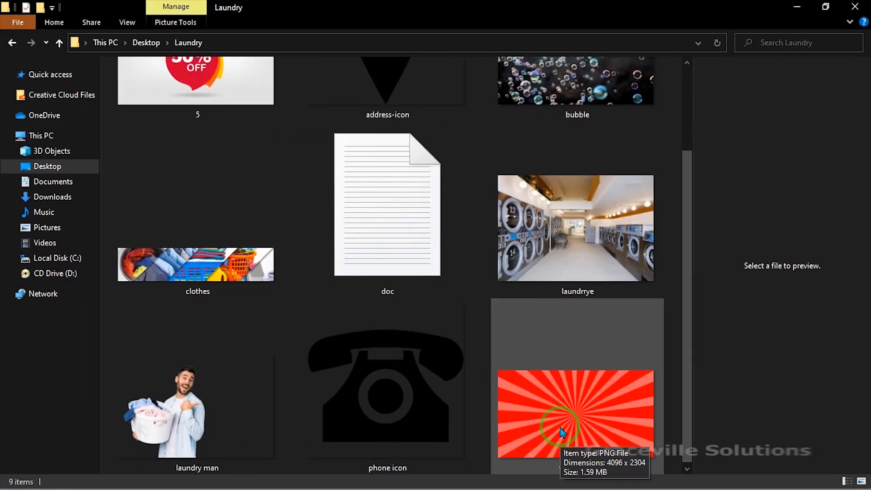
# - Look through the image files in the Laundry folder and display them as large icons
pyautogui.scroll(3, 562, 431)
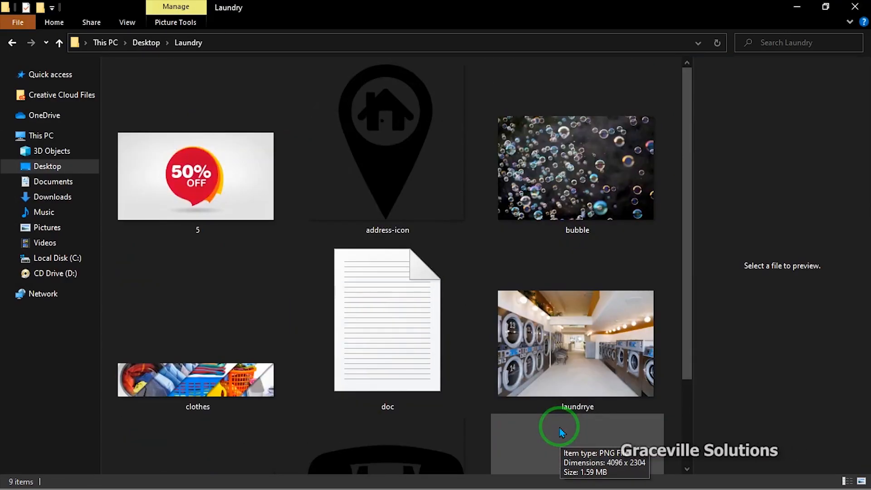
pyautogui.scroll(-2, 564, 432)
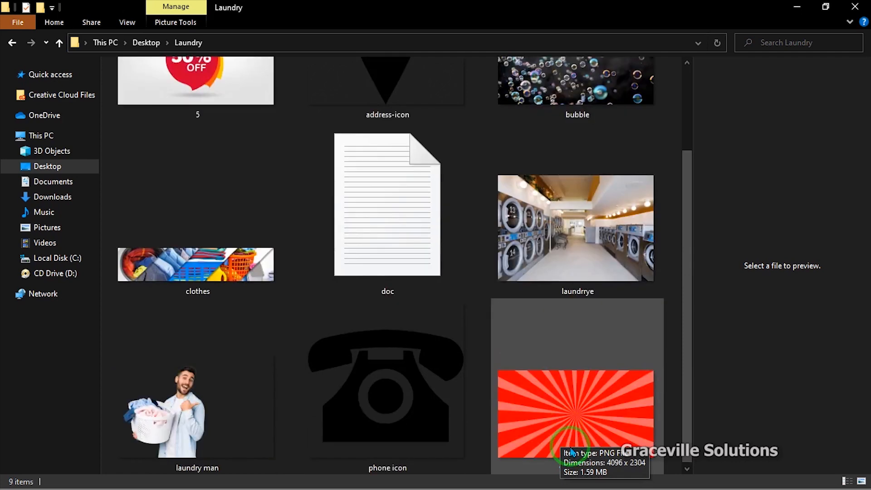
pyautogui.click(131, 24)
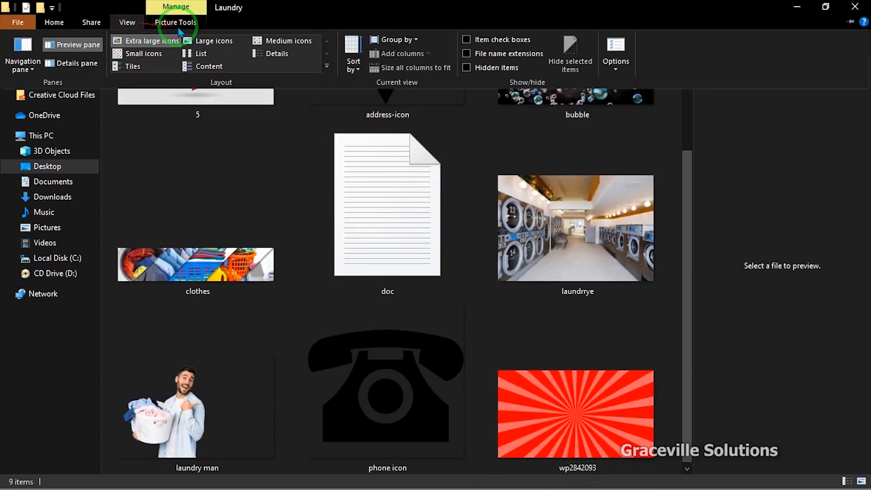
pyautogui.click(206, 40)
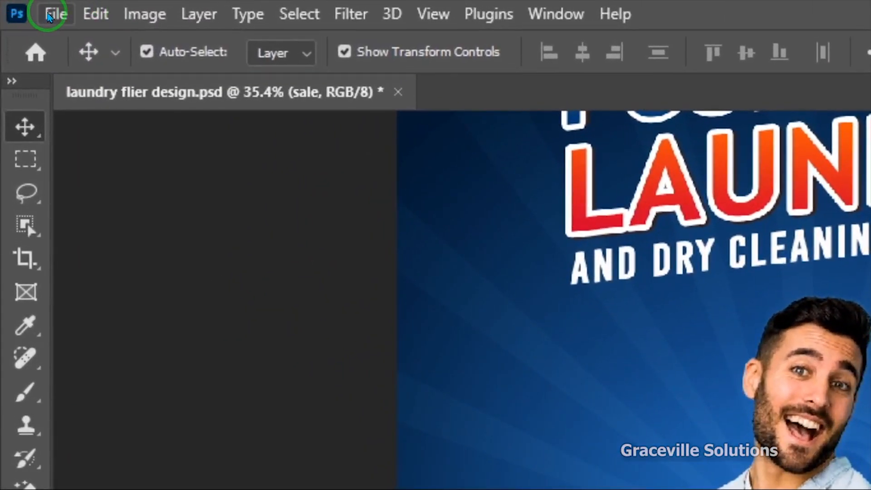
# - Switch to Photoshop and create a new A6 print document named "Laundry flyer" at 300 ppi, RGB Color, with white background contents
pyautogui.click(50, 16)
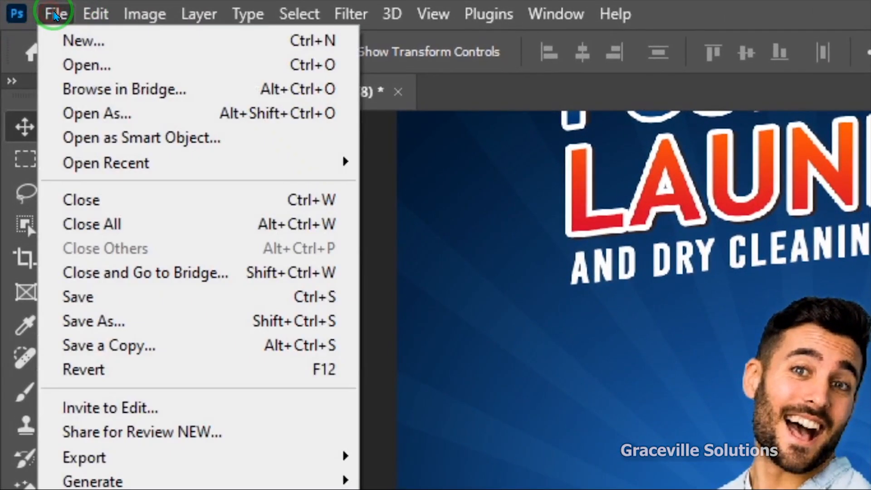
pyautogui.click(83, 37)
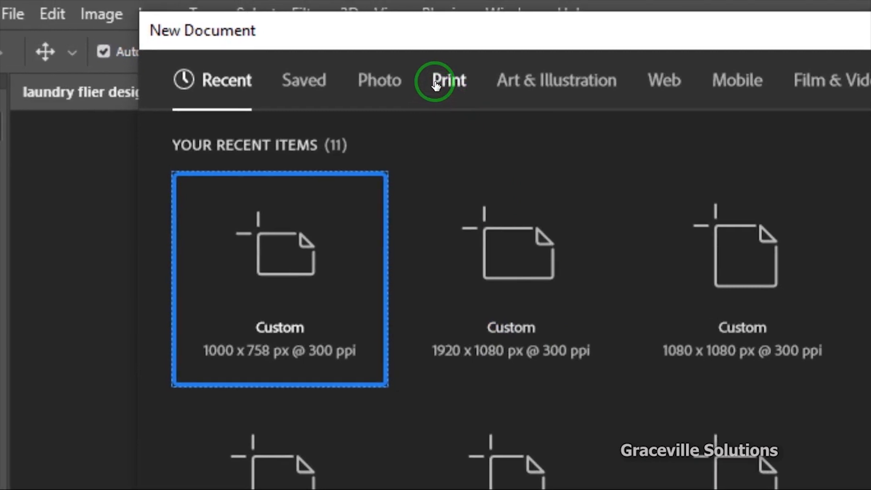
pyautogui.click(461, 83)
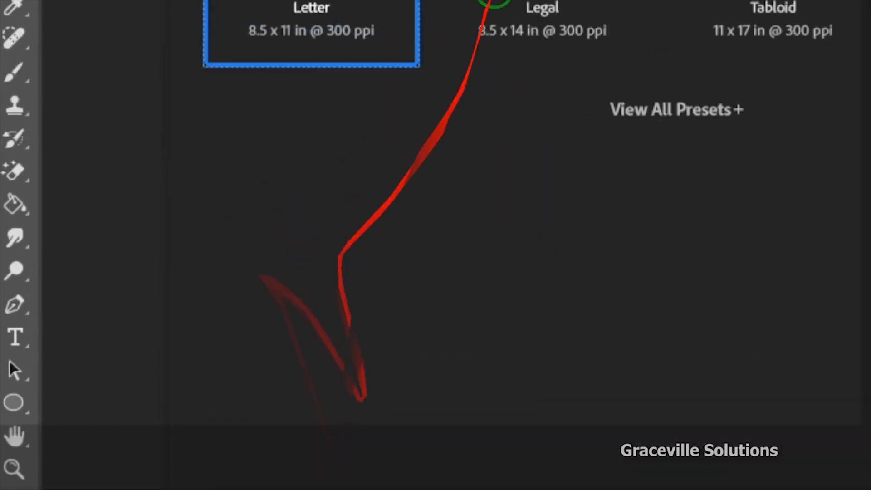
pyautogui.click(469, 247)
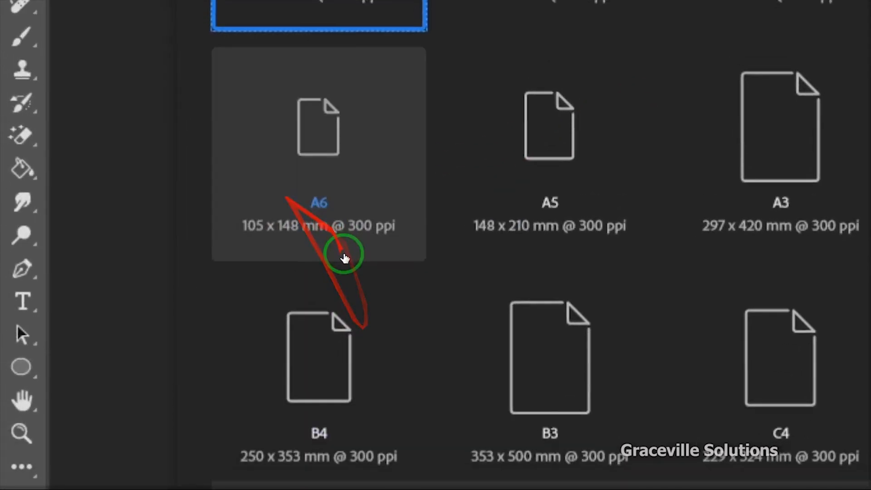
pyautogui.click(104, 372)
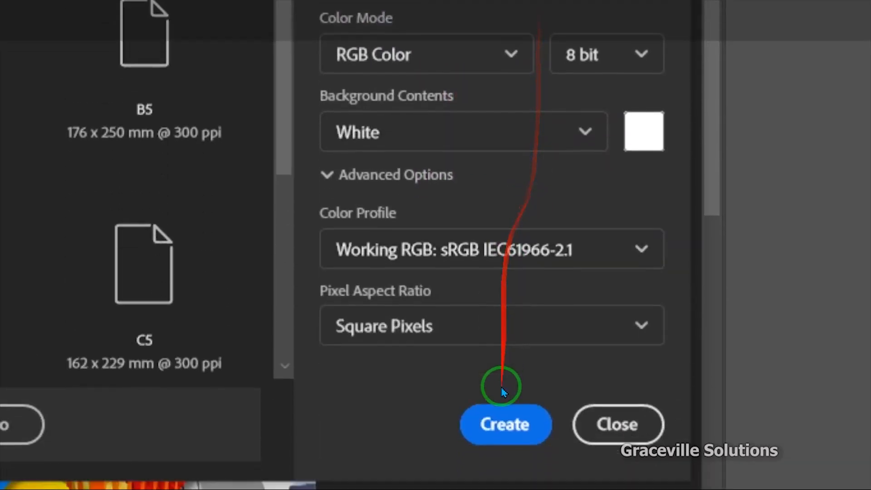
pyautogui.click(499, 398)
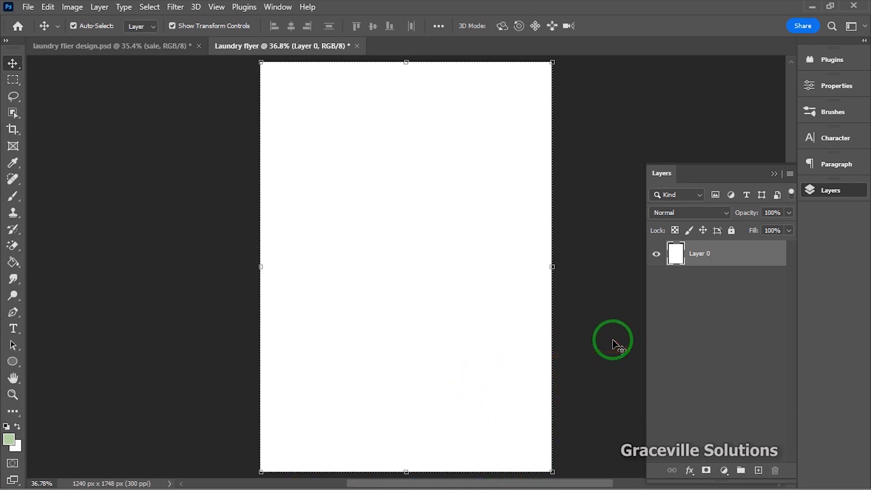
# - Add a Gradient fill layer above Layer 0 and base its gradient on the Black, White preset from Basics
pyautogui.click(776, 173)
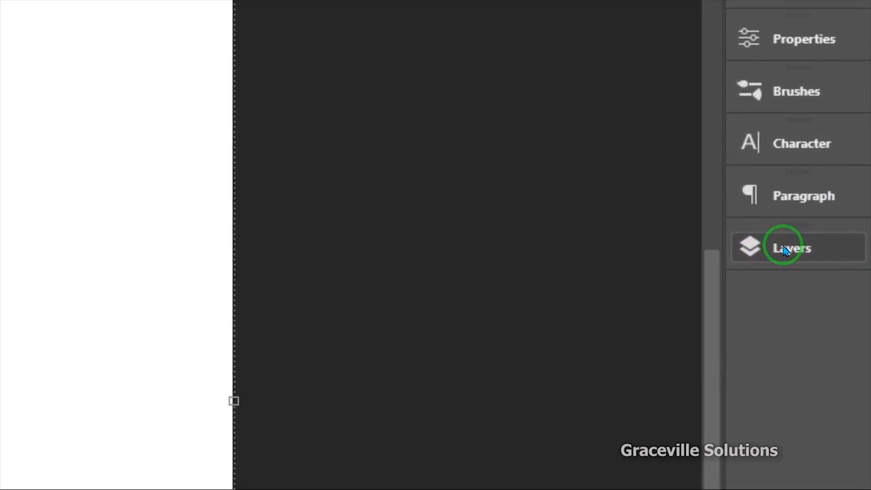
pyautogui.click(829, 190)
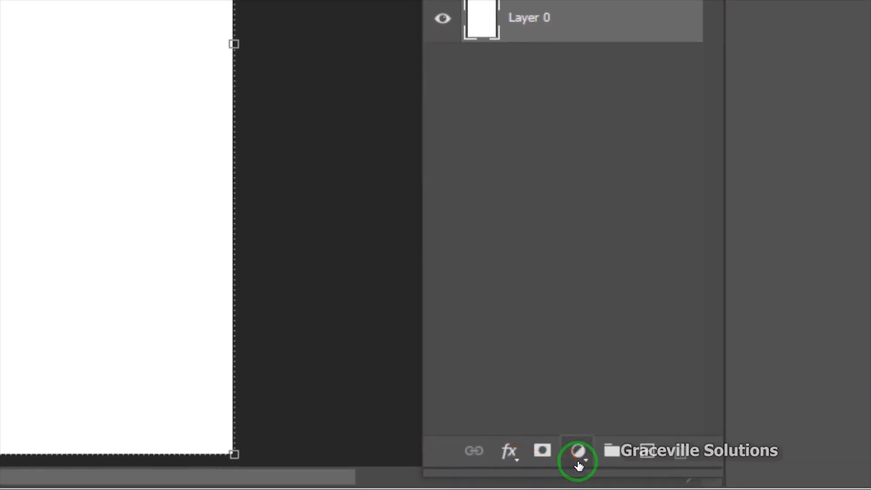
pyautogui.click(578, 451)
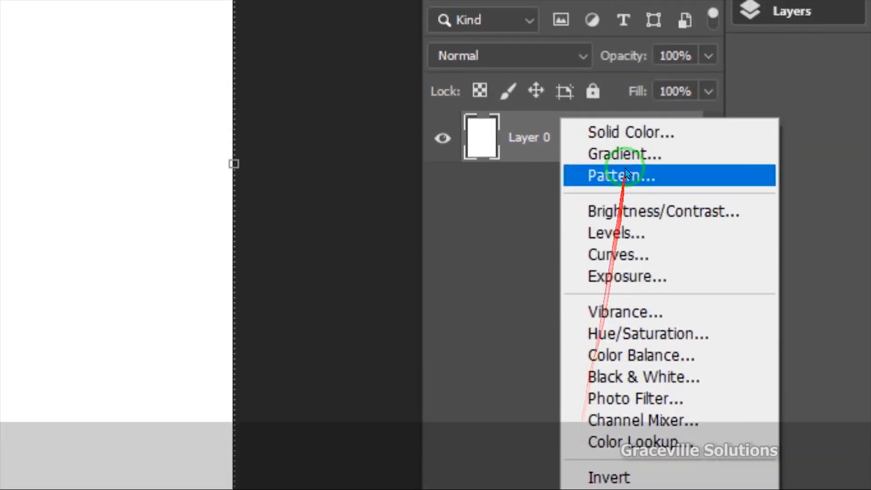
pyautogui.click(617, 158)
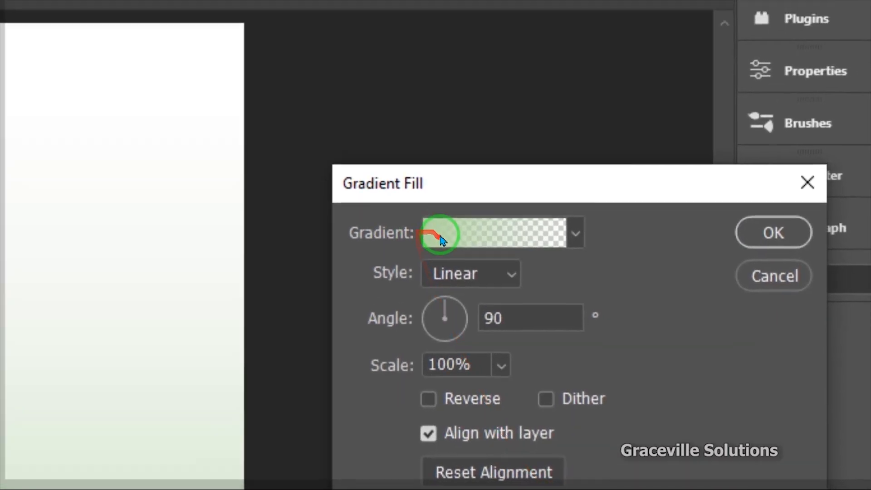
pyautogui.click(422, 53)
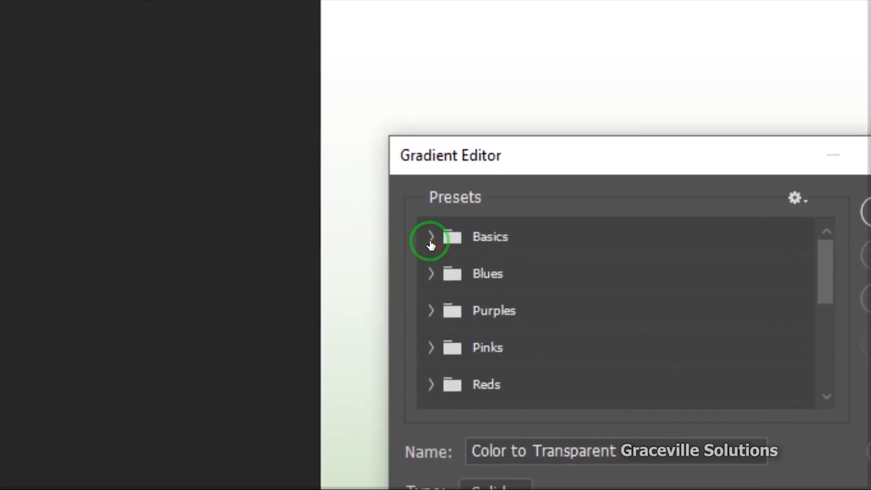
pyautogui.click(0, 290)
pyautogui.click(455, 255)
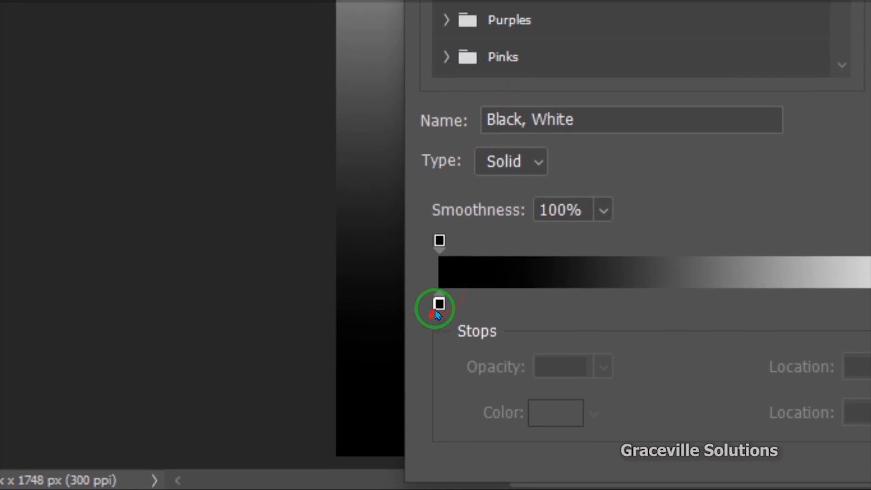
# - Copy the background start colour code 041a33 from the Notepad notes and return to the Gradient Editor
pyautogui.click(439, 306)
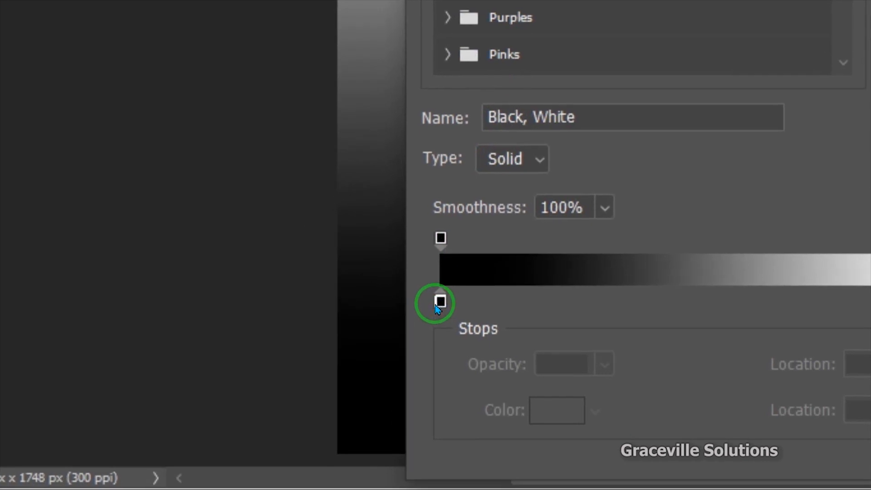
pyautogui.press('super')
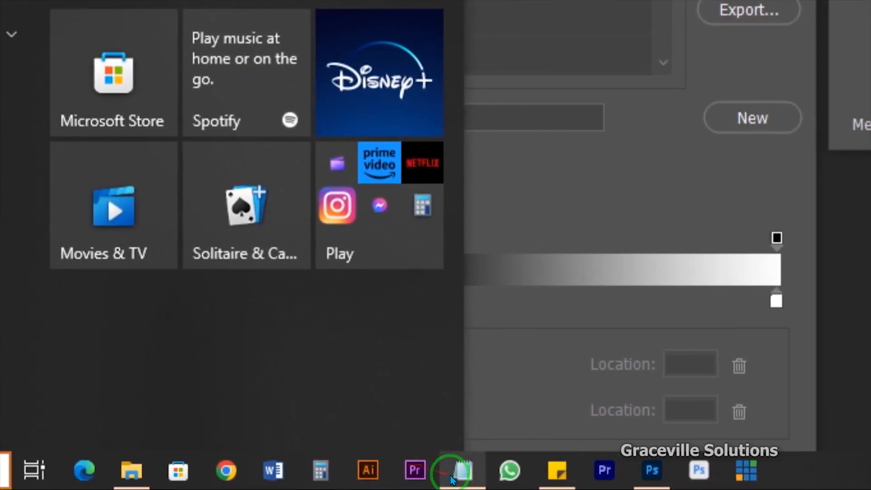
pyautogui.click(638, 477)
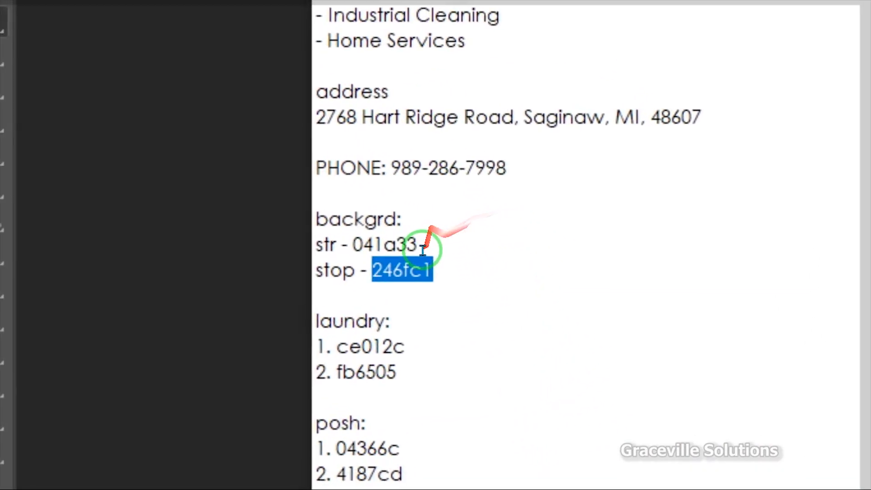
pyautogui.click(71, 62)
pyautogui.moveTo(435, 245); pyautogui.dragTo(370, 231)
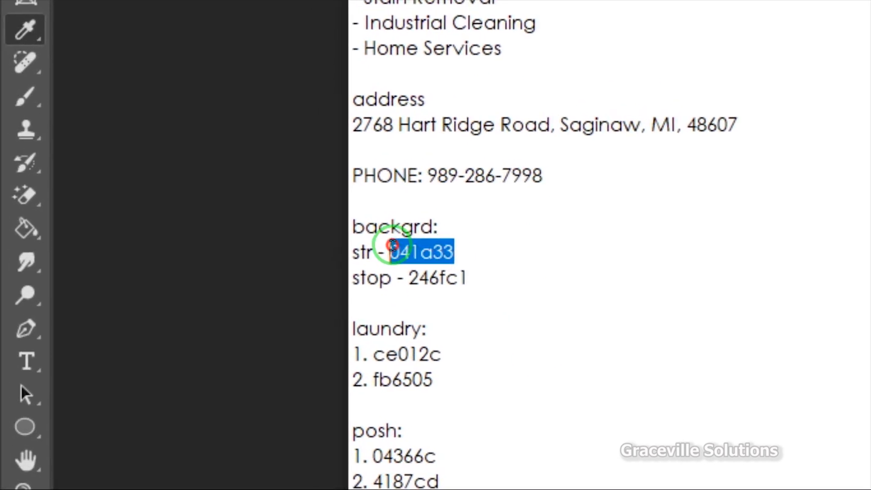
pyautogui.rightClick(447, 245)
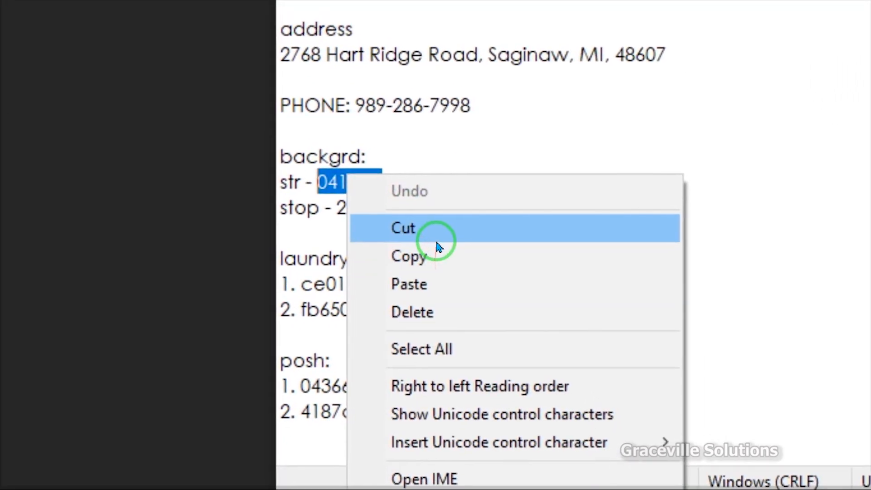
pyautogui.click(438, 256)
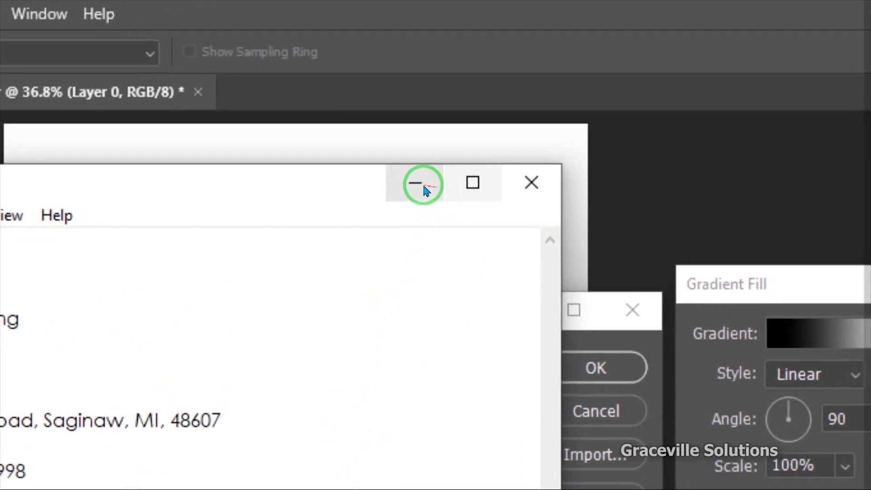
pyautogui.click(421, 187)
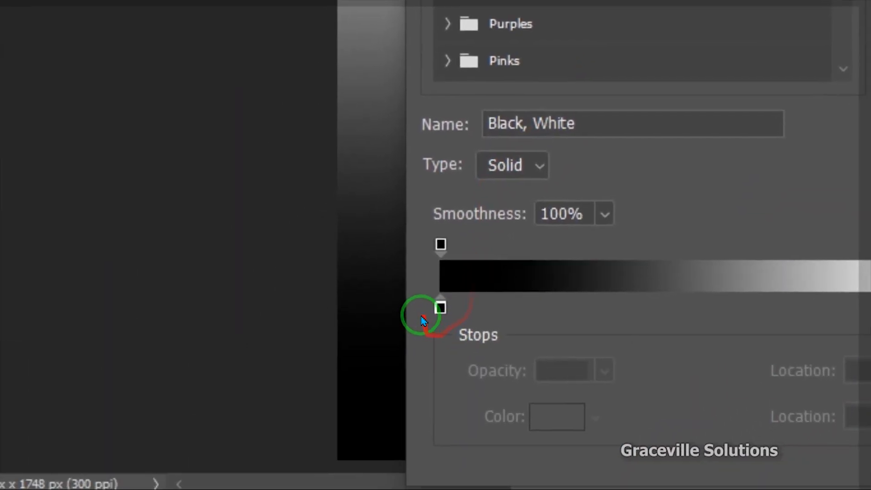
# - Set the gradient's black colour stop at location 0 to 041a33
pyautogui.click(440, 307)
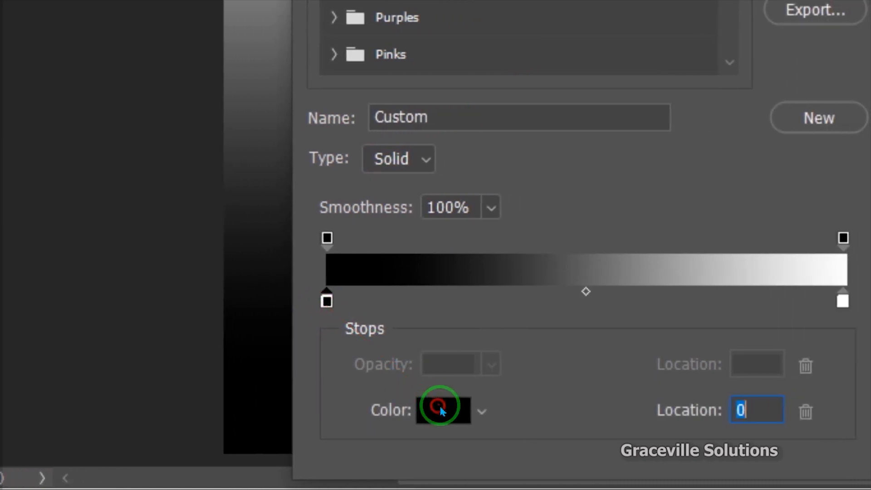
pyautogui.click(440, 410)
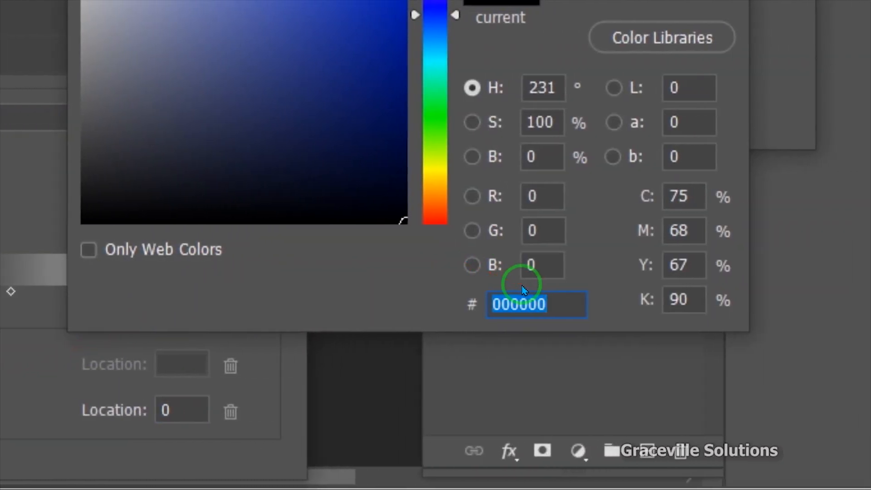
pyautogui.hotkey('ctrl', 'v')
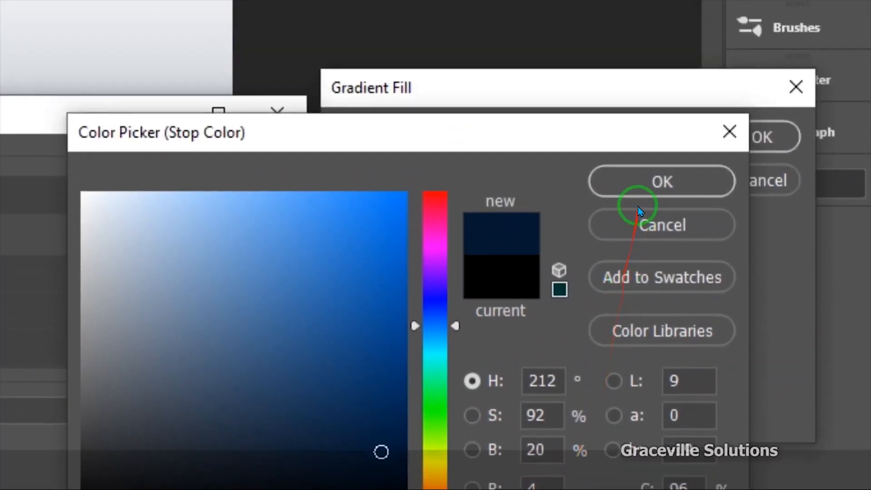
pyautogui.click(640, 243)
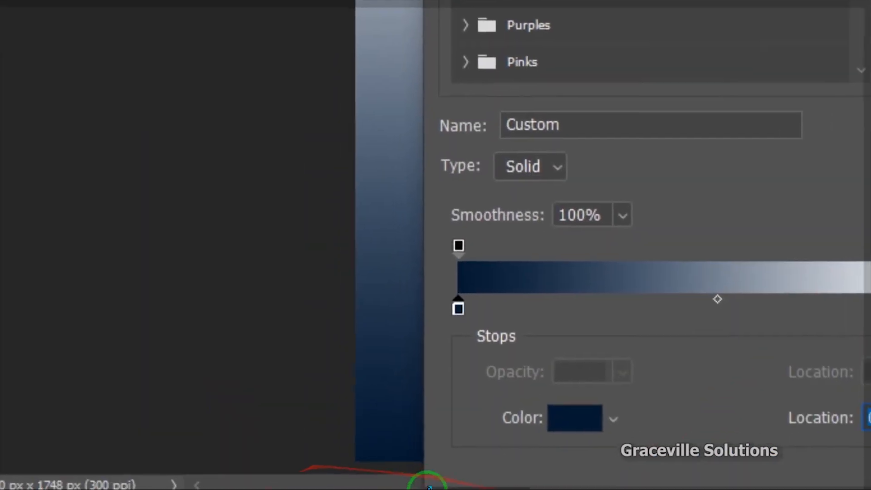
# - Copy the background stop colour code 246fc1 from the Notepad notes
pyautogui.press('super')
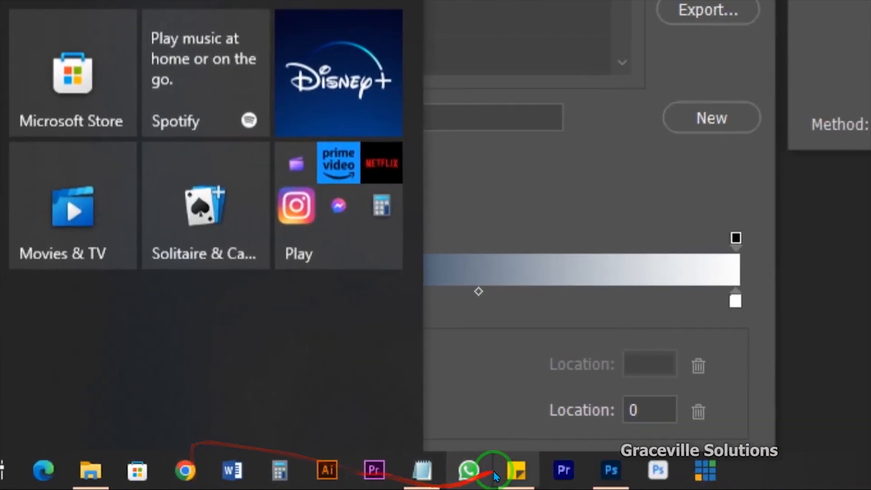
pyautogui.click(422, 472)
pyautogui.moveTo(434, 247); pyautogui.dragTo(368, 251)
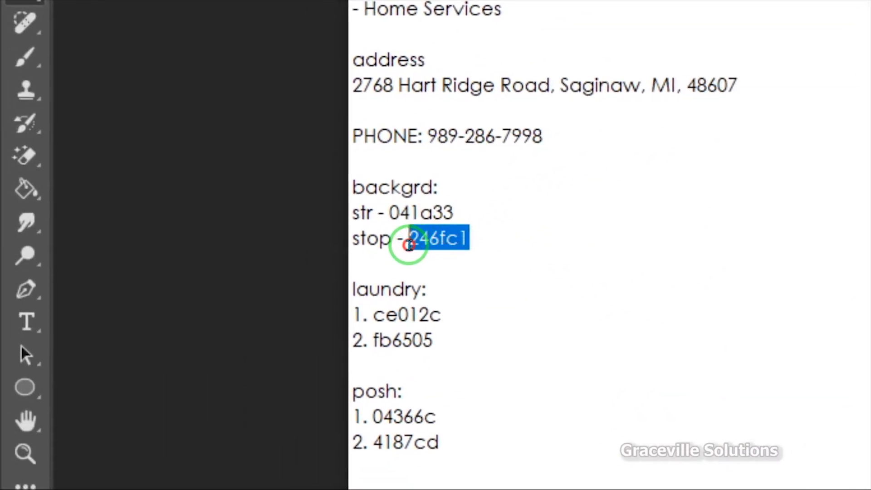
pyautogui.rightClick(456, 240)
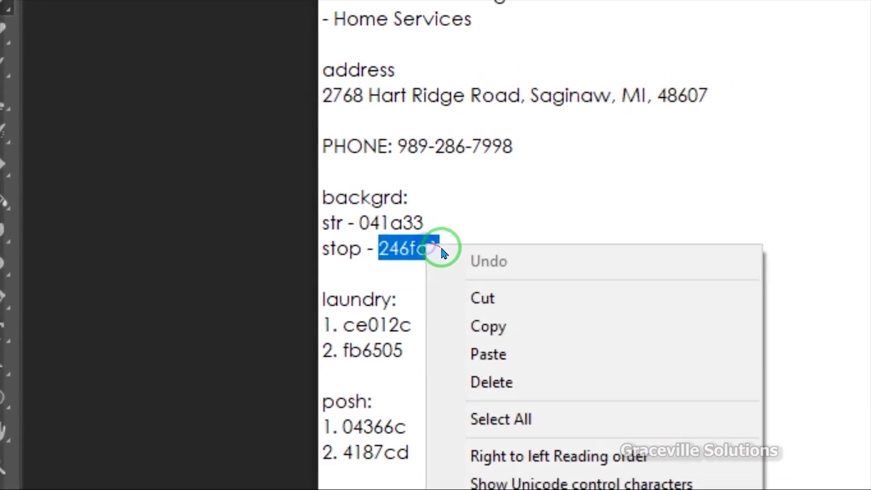
pyautogui.click(436, 251)
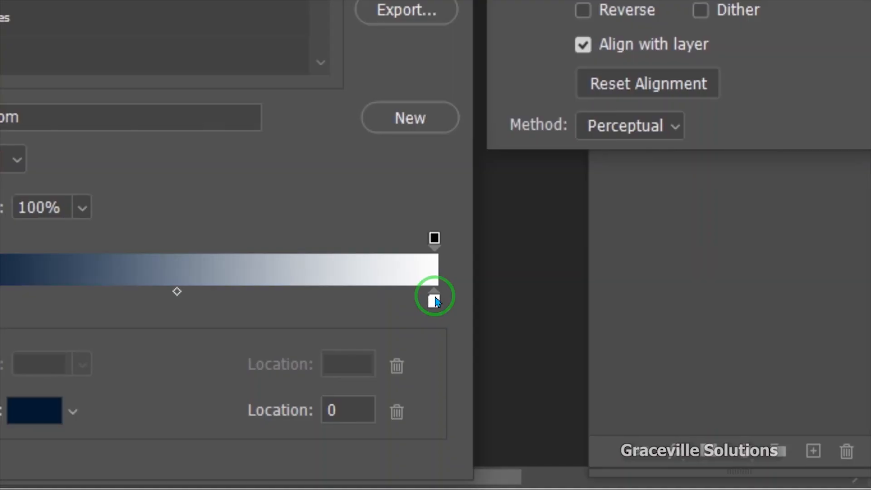
# - Set the gradient's white colour stop at location 100 to 246fc1 and accept the edited gradient
pyautogui.click(431, 295)
pyautogui.click(205, 411)
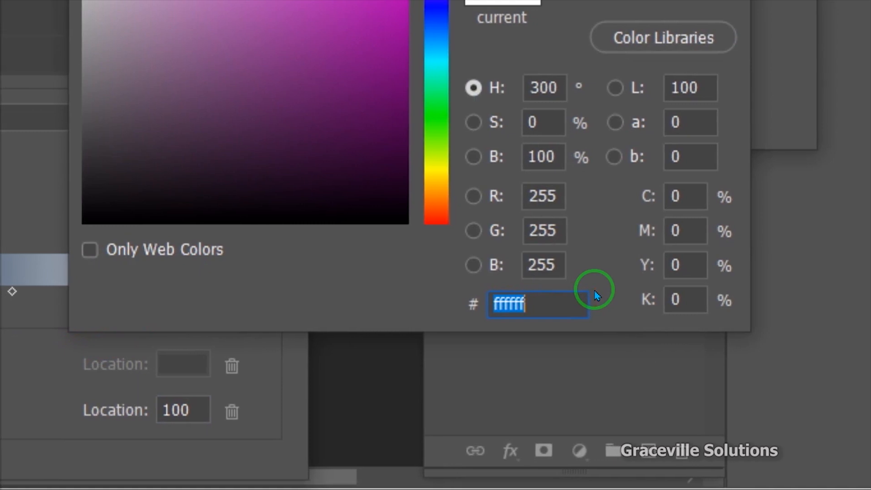
pyautogui.hotkey('ctrl', 'v')
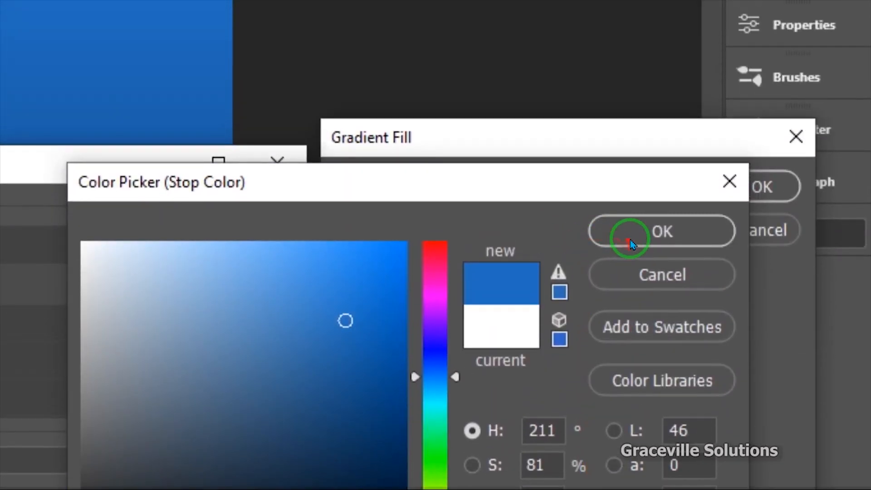
pyautogui.click(628, 234)
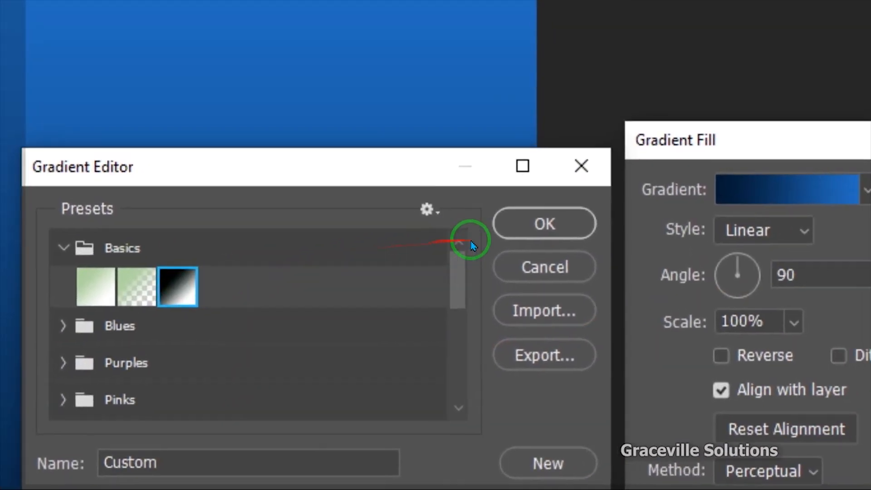
pyautogui.click(640, 146)
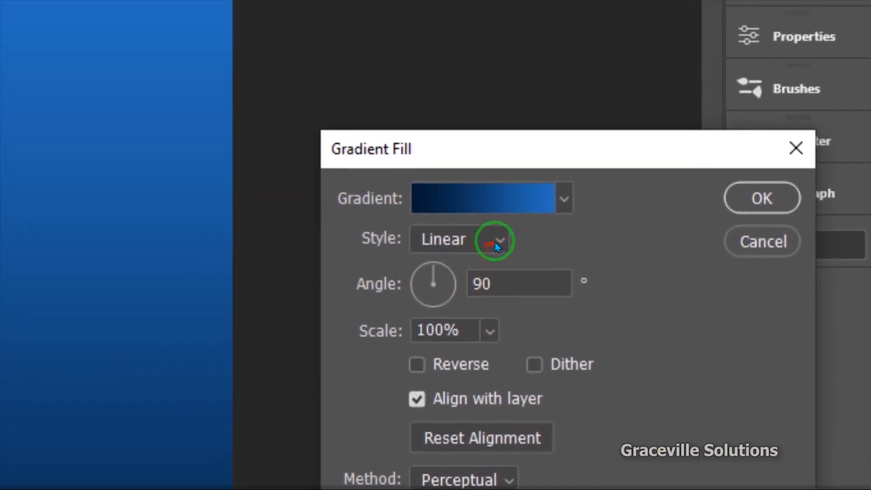
# - Reverse the gradient fill, set its style to Radial, and apply it to the flyer background
pyautogui.click(418, 365)
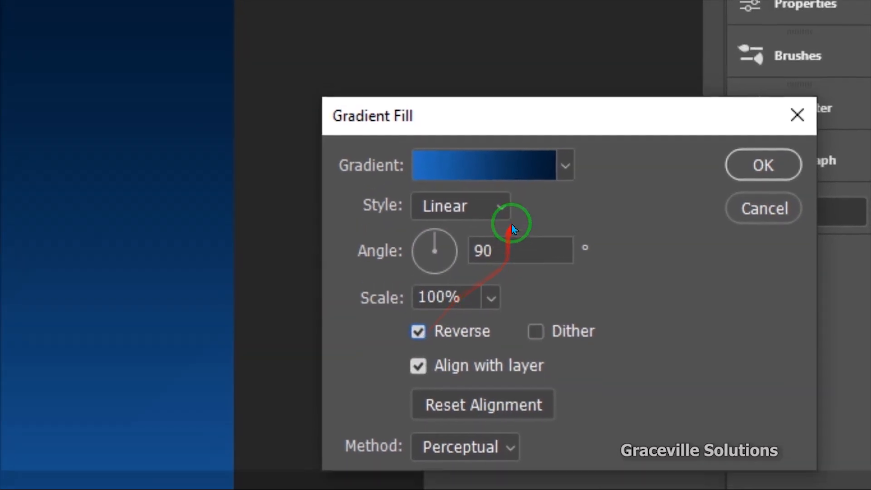
pyautogui.click(516, 113)
pyautogui.click(471, 250)
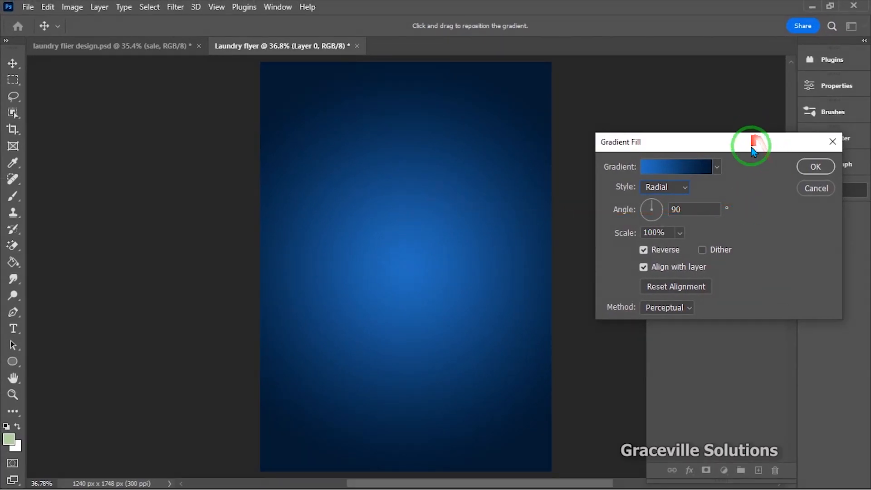
pyautogui.moveTo(753, 150); pyautogui.dragTo(623, 146)
pyautogui.click(684, 171)
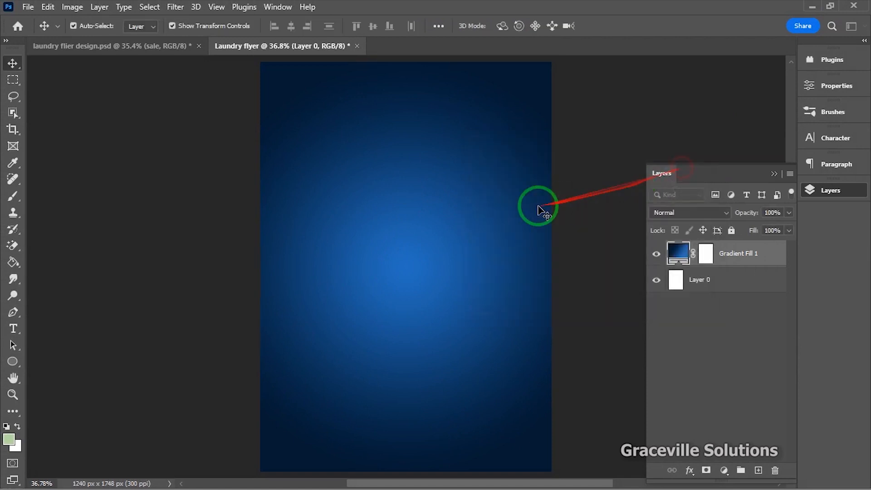
pyautogui.scroll(-5, 522, 208)
pyautogui.scroll(5, 494, 226)
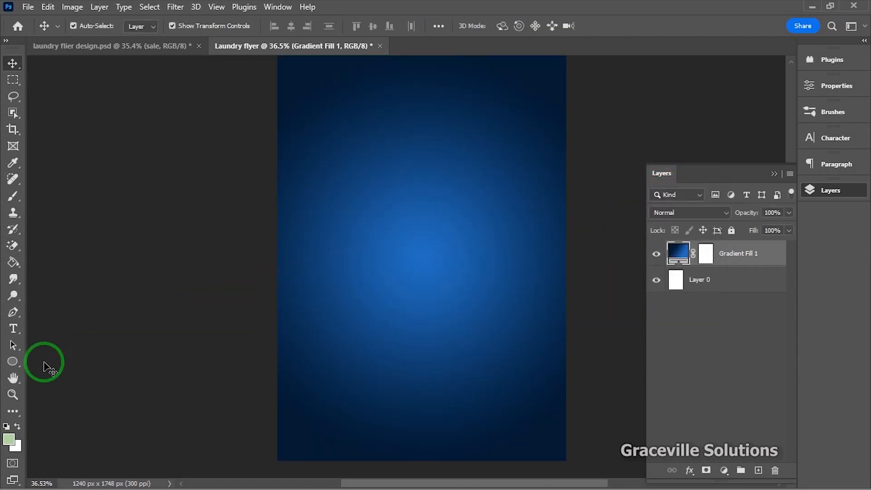
# - Open the sunburst image wp2842093 from the Laundry folder in Adobe Photoshop 2023
pyautogui.press('super')
pyautogui.click(246, 485)
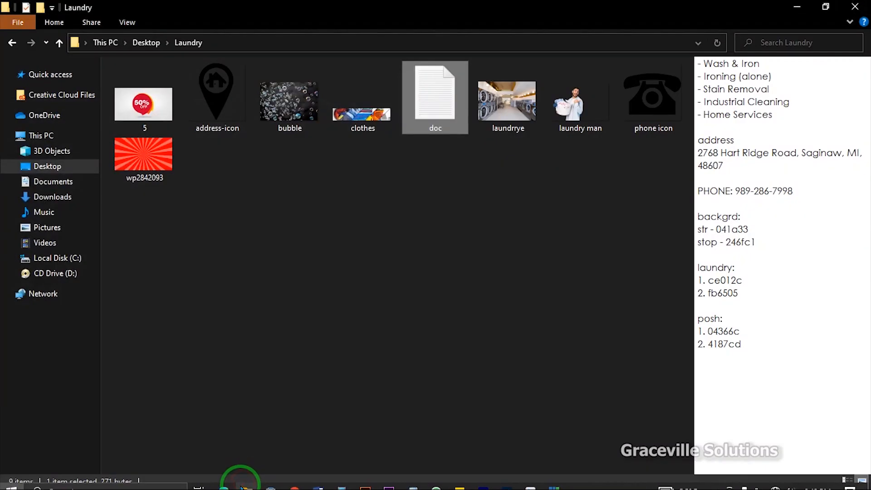
pyautogui.click(141, 168)
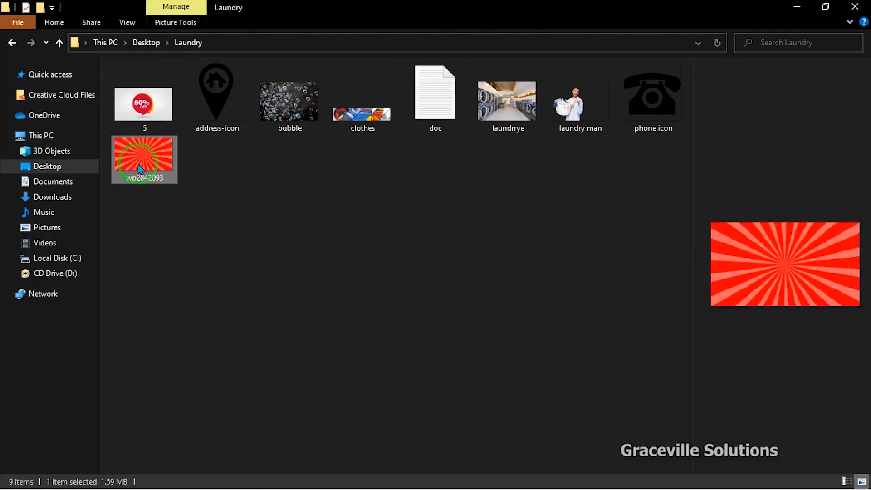
pyautogui.rightClick(141, 168)
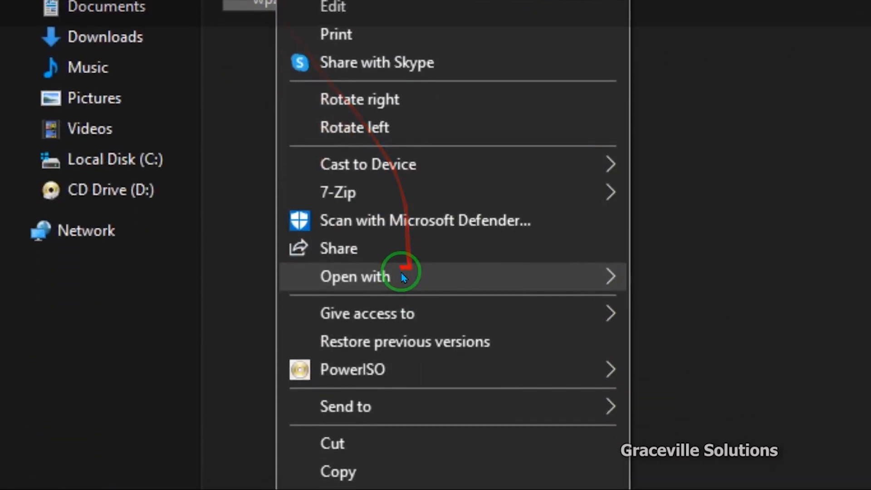
pyautogui.moveTo(404, 277)
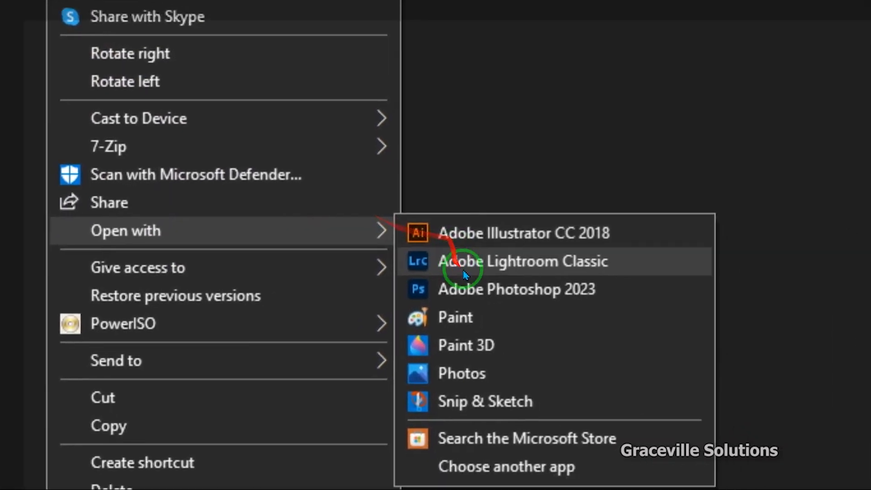
pyautogui.click(477, 290)
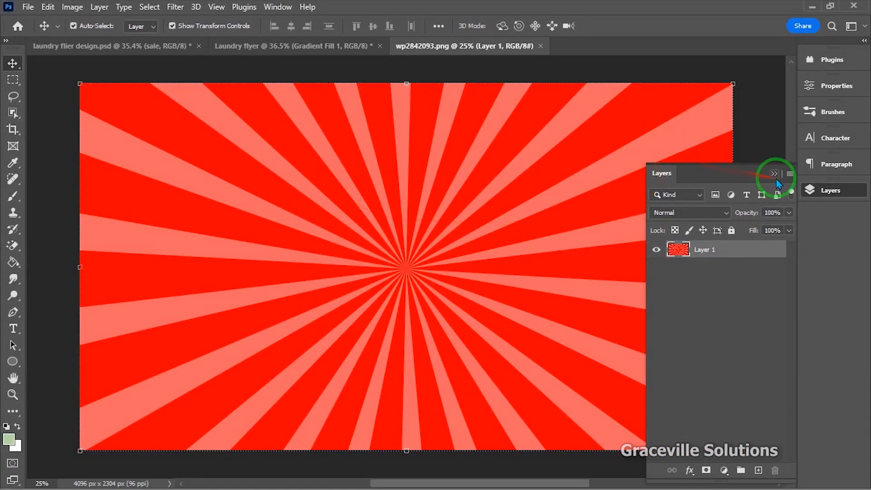
# - Desaturate the red sunburst image to greyscale
pyautogui.click(776, 179)
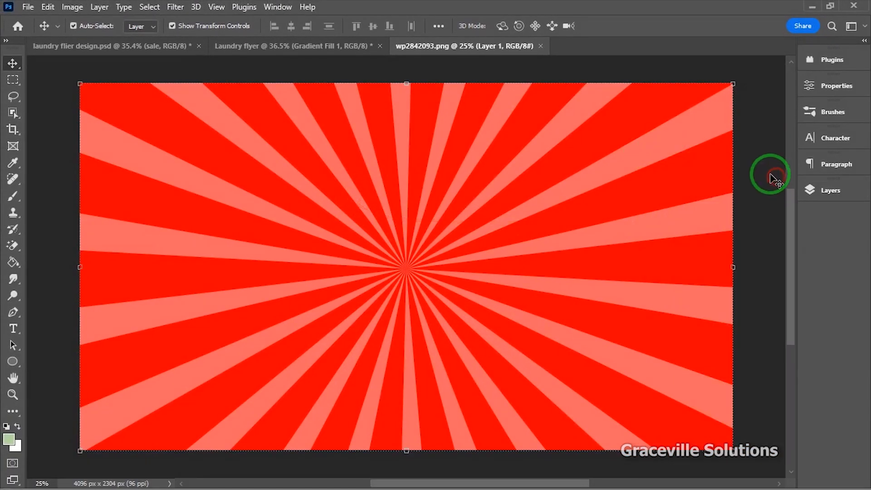
pyautogui.scroll(-5, 240, 209)
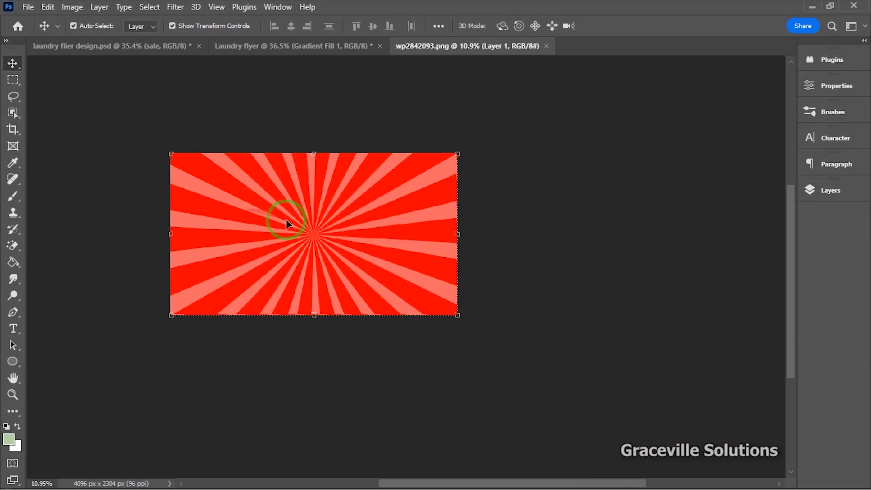
pyautogui.moveTo(300, 221); pyautogui.dragTo(435, 229)
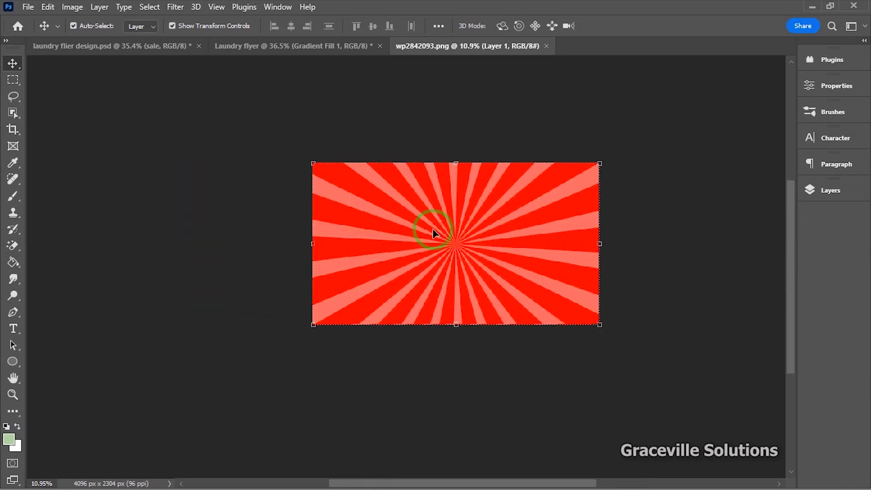
pyautogui.scroll(4, 431, 230)
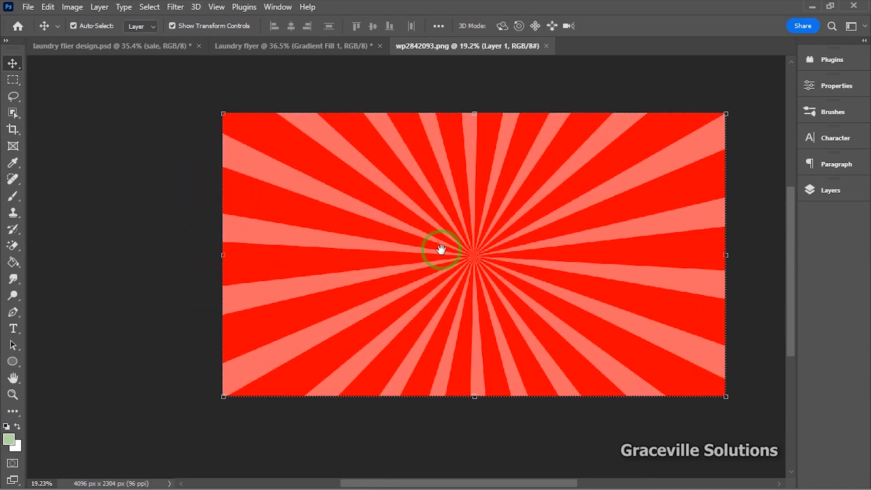
pyautogui.moveTo(440, 249); pyautogui.dragTo(385, 260)
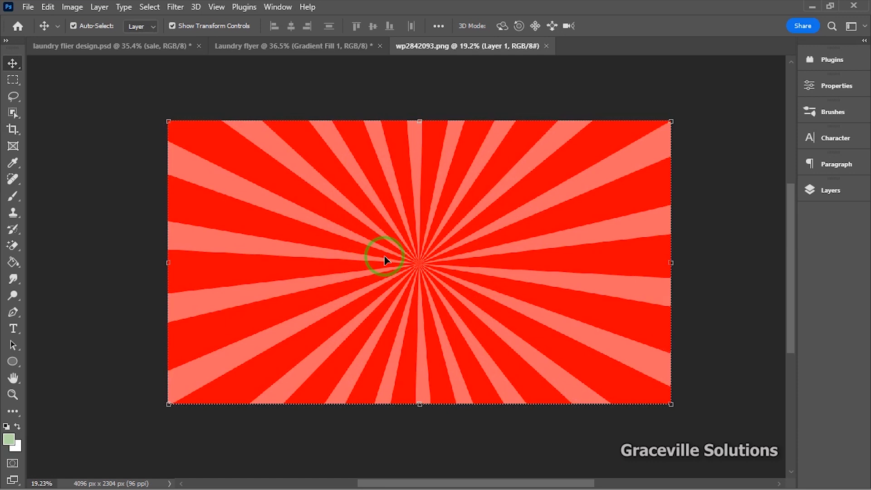
pyautogui.hotkey('ctrl', 'shift', 'u')
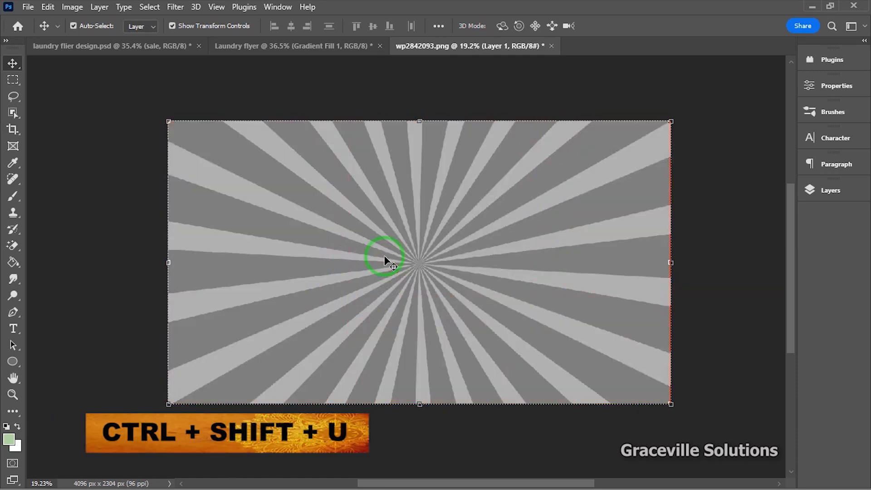
pyautogui.scroll(3, 385, 259)
pyautogui.scroll(-4, 382, 259)
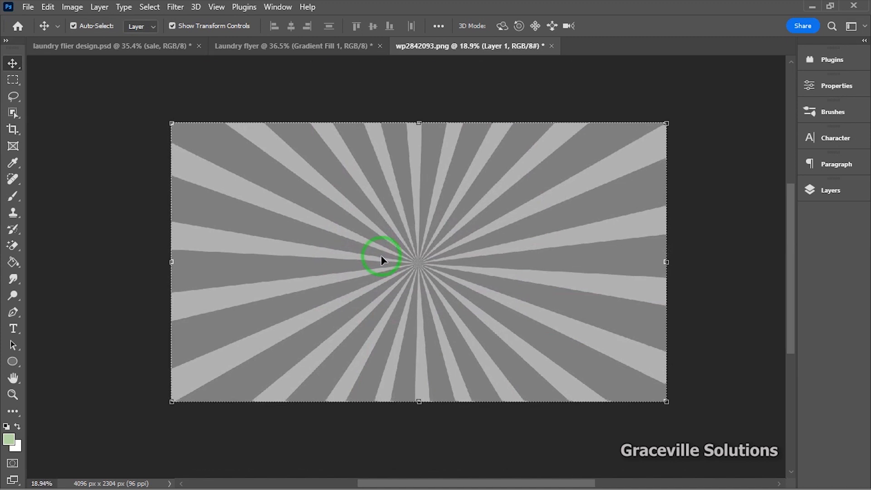
pyautogui.scroll(3, 380, 255)
pyautogui.scroll(-3, 380, 255)
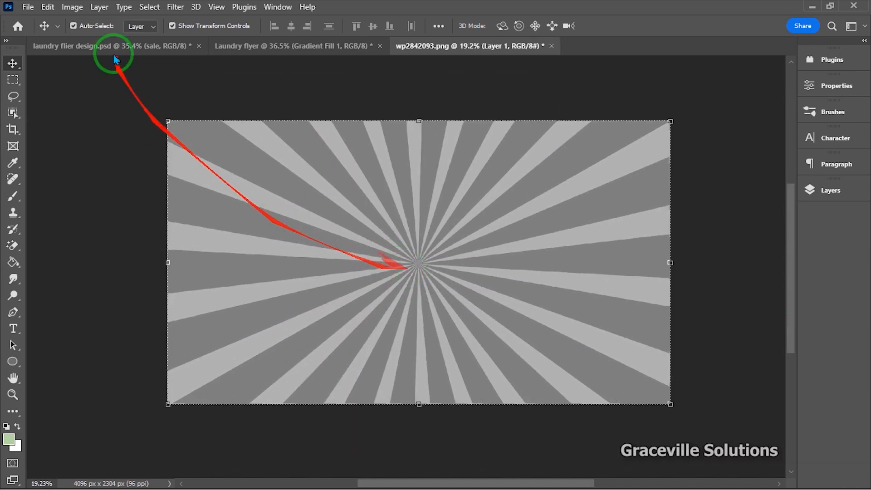
# - Copy the grey sunburst into the Laundry flyer document and scale it down proportionally to the height of the canvas
pyautogui.moveTo(446, 285); pyautogui.dragTo(292, 52)
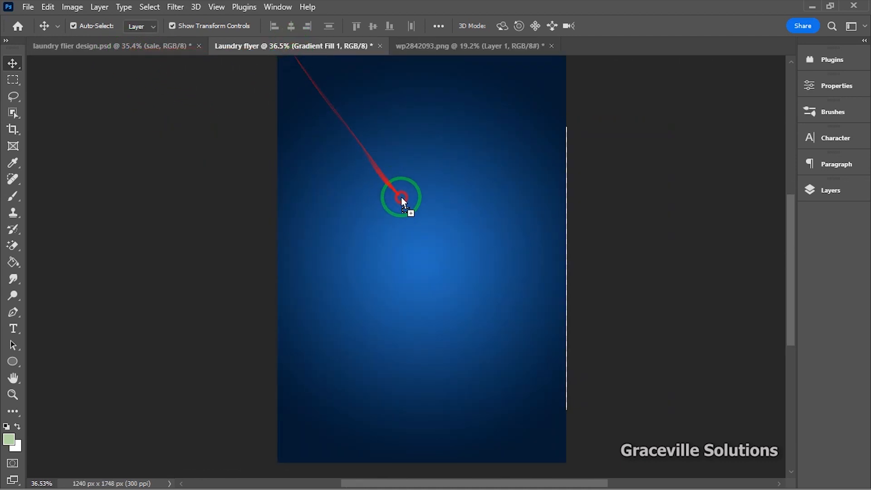
pyautogui.moveTo(401, 197); pyautogui.dragTo(389, 301)
pyautogui.scroll(-5, 402, 197)
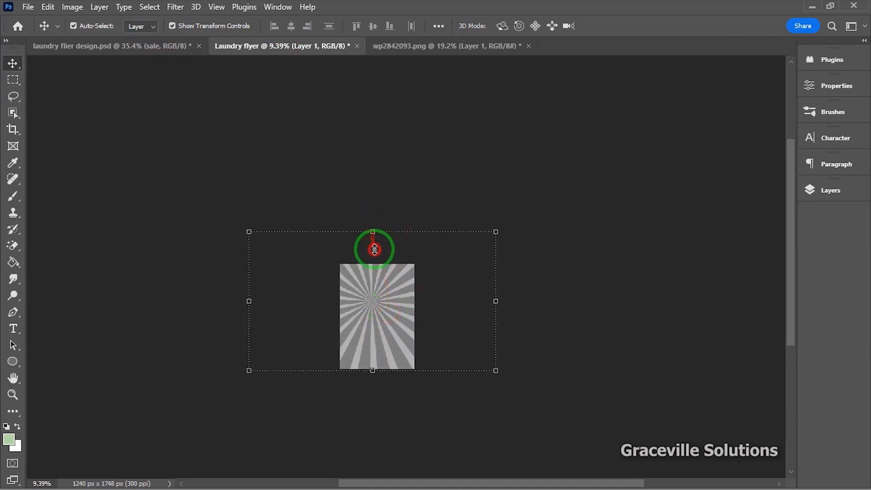
pyautogui.moveTo(373, 232); pyautogui.dragTo(377, 261)
pyautogui.moveTo(363, 367); pyautogui.dragTo(379, 348)
pyautogui.click(636, 29)
pyautogui.scroll(3, 408, 282)
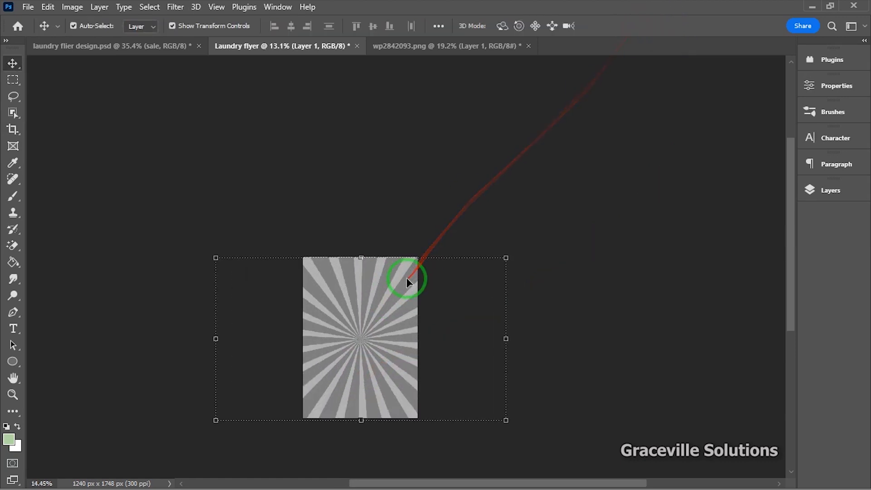
pyautogui.moveTo(387, 323); pyautogui.dragTo(407, 308)
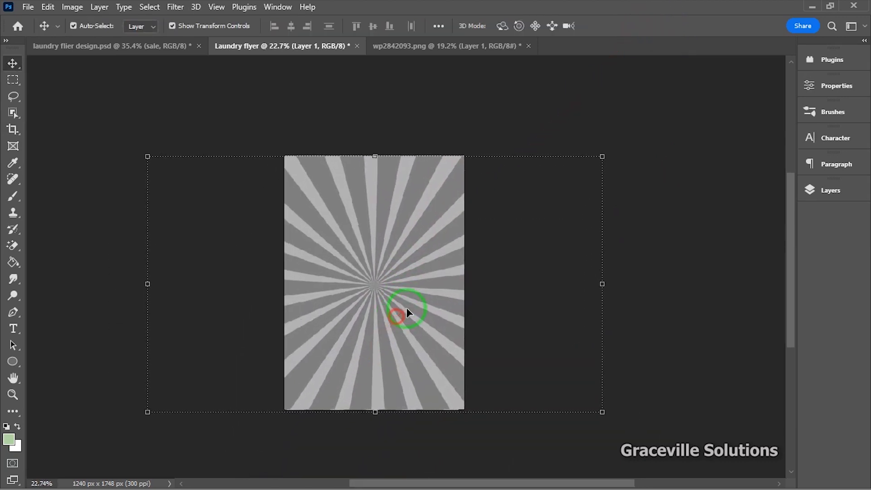
pyautogui.scroll(2, 400, 303)
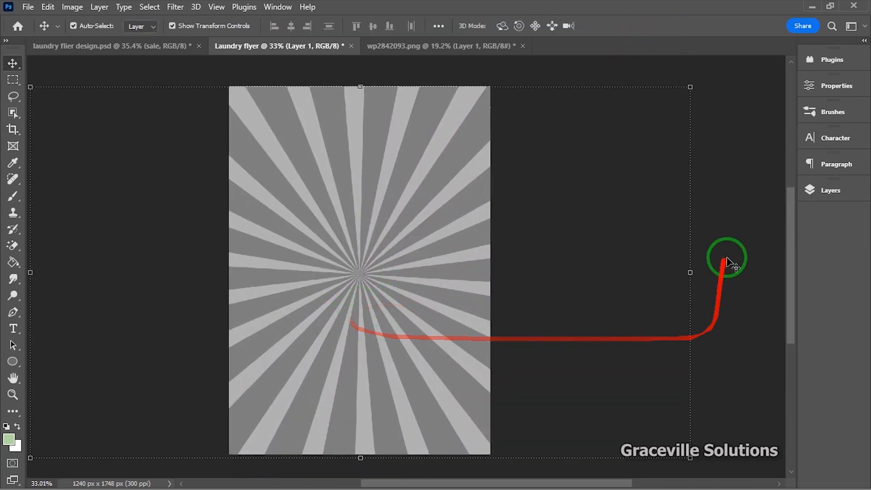
# - Rename the sunburst layer as "Sun burst image"
pyautogui.click(825, 190)
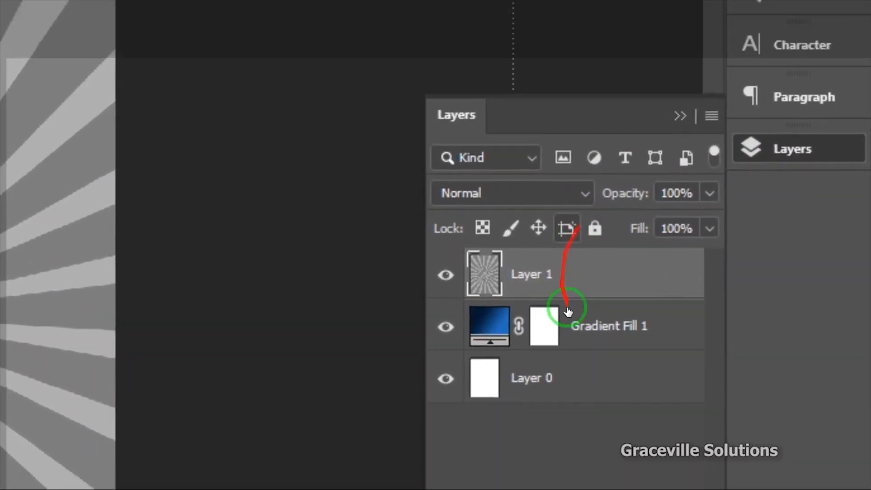
pyautogui.doubleClick(527, 236)
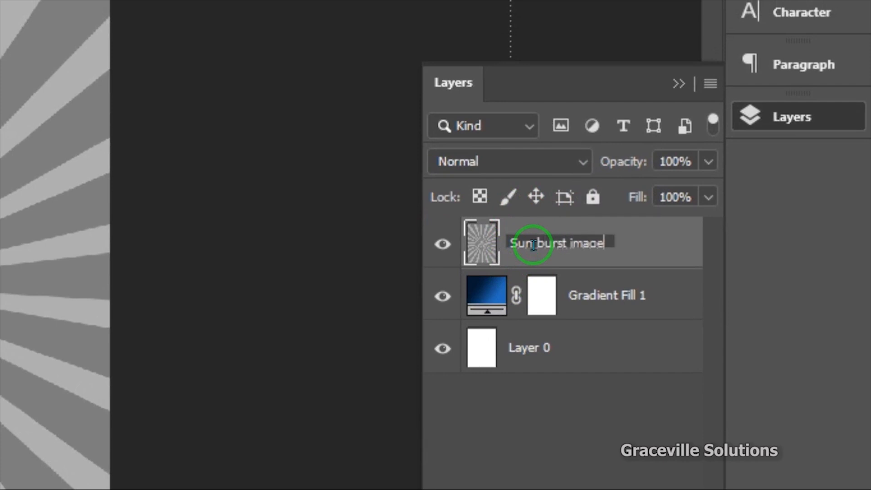
pyautogui.click(614, 439)
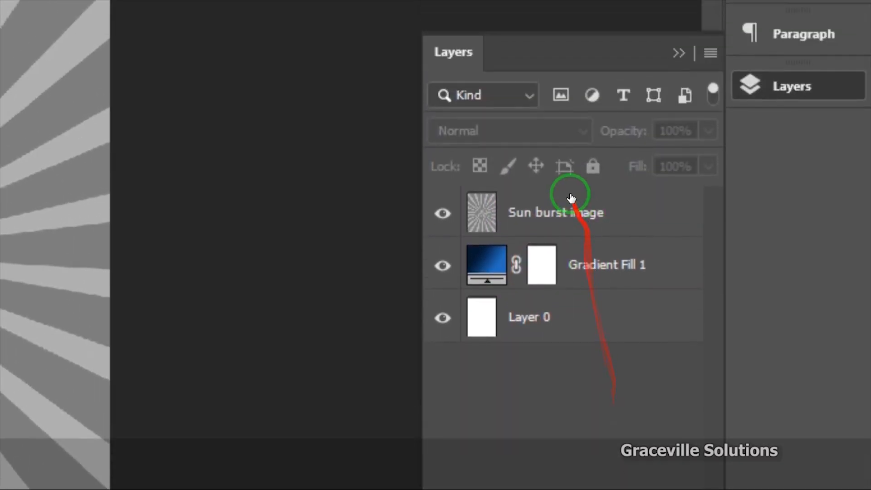
# - Set the blend mode of the Sun burst image layer to Overlay
pyautogui.click(569, 224)
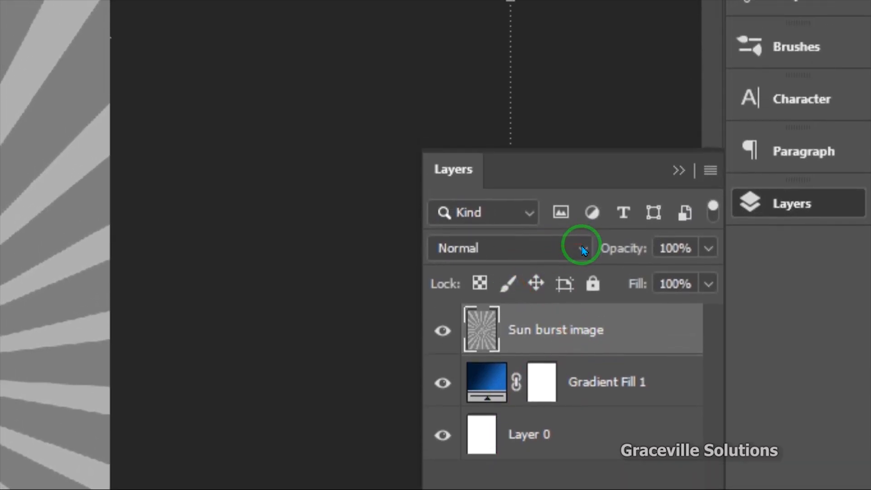
pyautogui.click(584, 250)
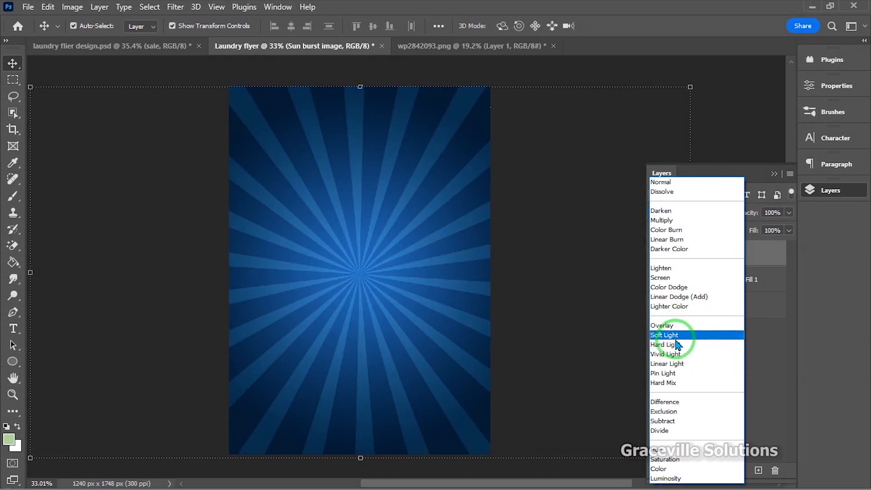
pyautogui.click(675, 333)
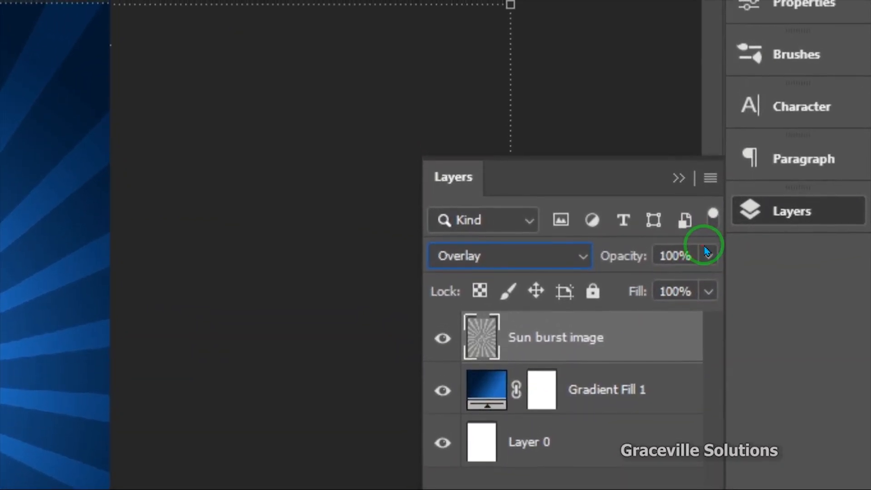
# - Lower the opacity of the Sun burst image layer to 20%
pyautogui.click(707, 251)
pyautogui.moveTo(704, 284); pyautogui.dragTo(628, 282)
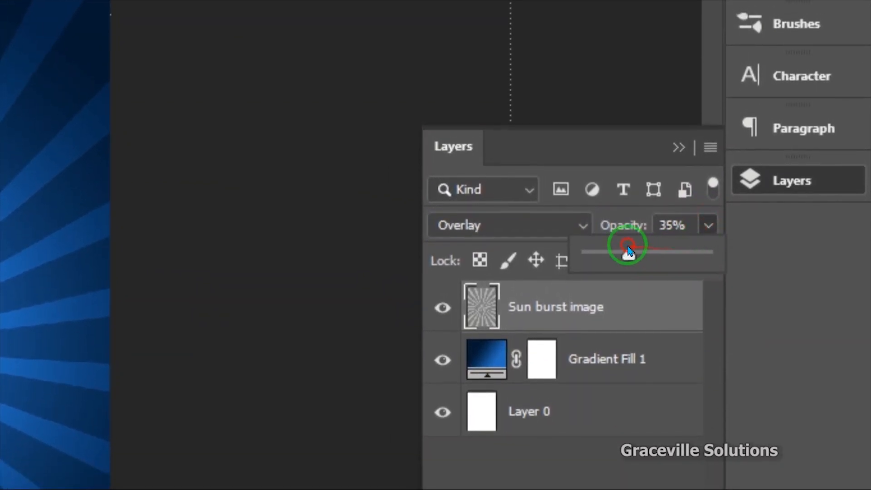
pyautogui.moveTo(629, 251); pyautogui.dragTo(630, 252)
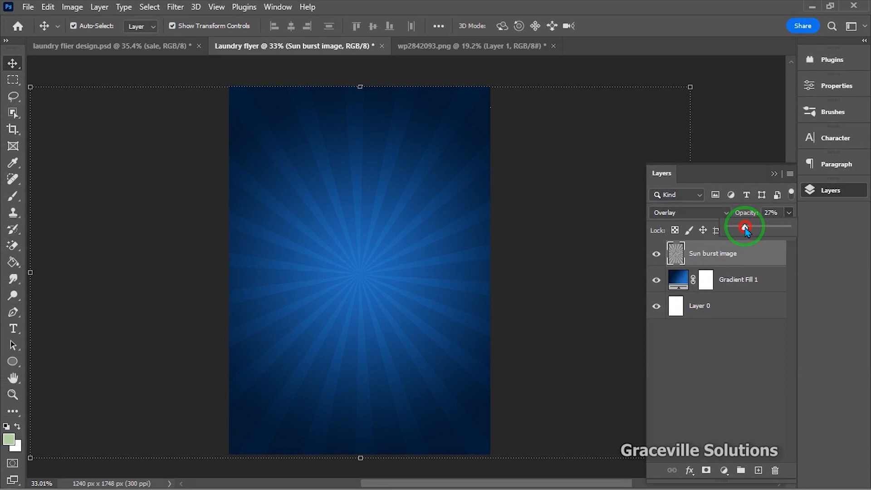
pyautogui.scroll(3, 362, 301)
pyautogui.scroll(-3, 362, 302)
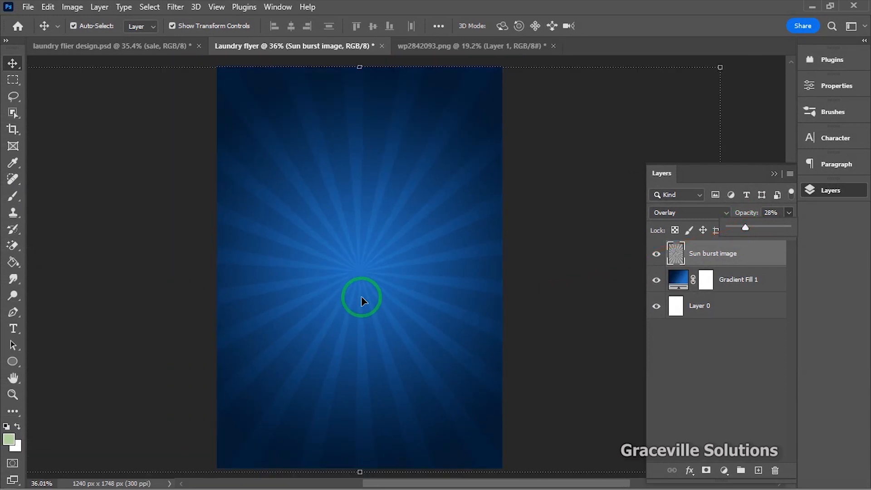
pyautogui.scroll(-1, 361, 302)
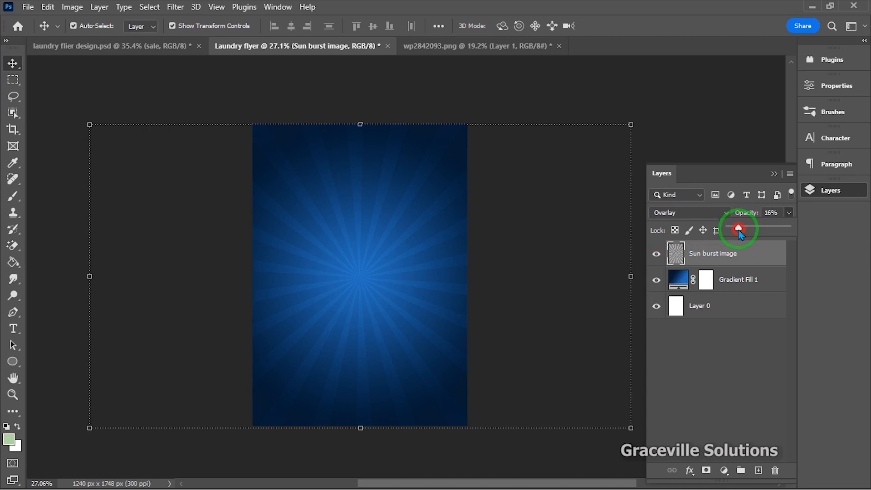
pyautogui.scroll(2, 379, 298)
pyautogui.scroll(-1, 379, 298)
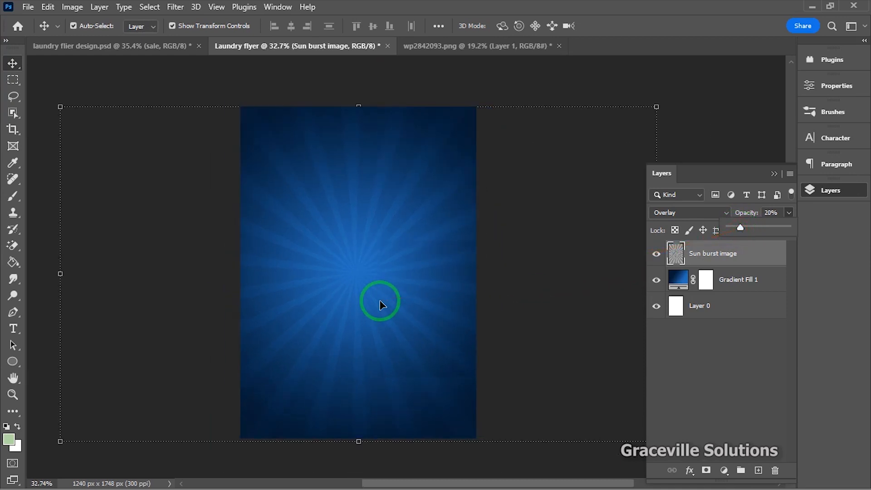
pyautogui.scroll(2, 436, 263)
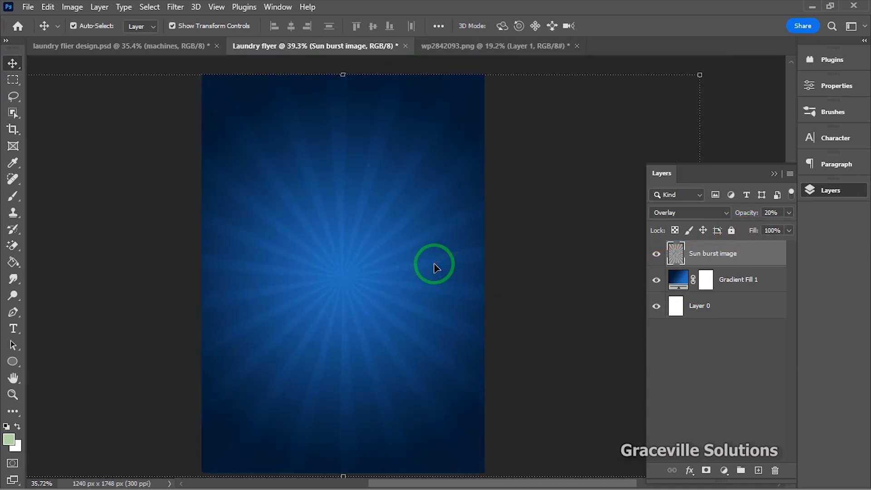
pyautogui.scroll(-2, 436, 264)
# - Close the wp2842093.png sunburst document without saving its changes
pyautogui.moveTo(431, 266); pyautogui.dragTo(266, 416)
pyautogui.press('super')
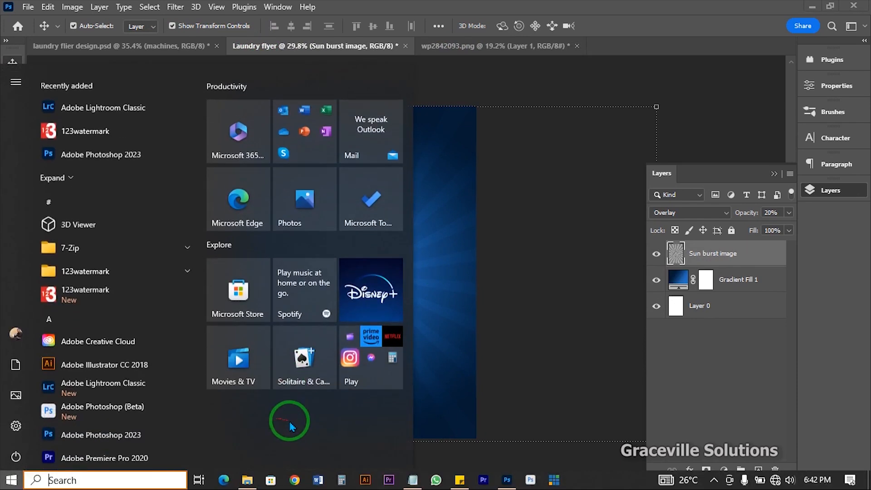
pyautogui.press('super')
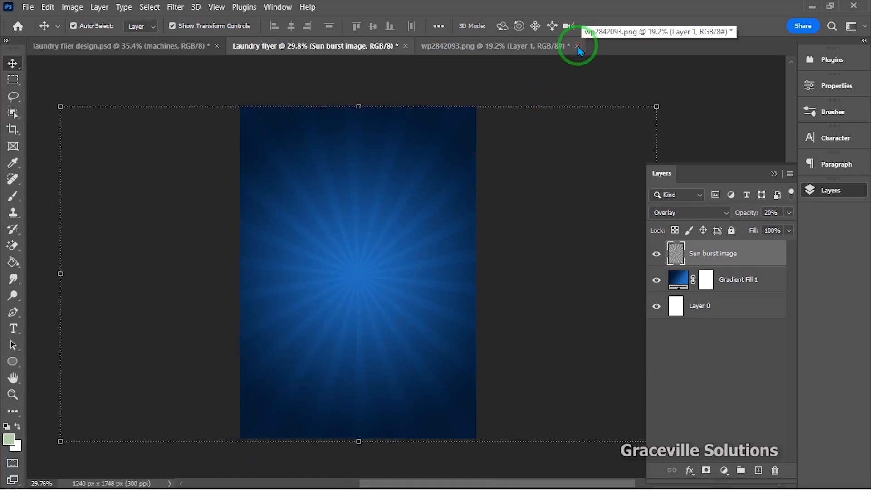
pyautogui.click(578, 45)
pyautogui.click(430, 194)
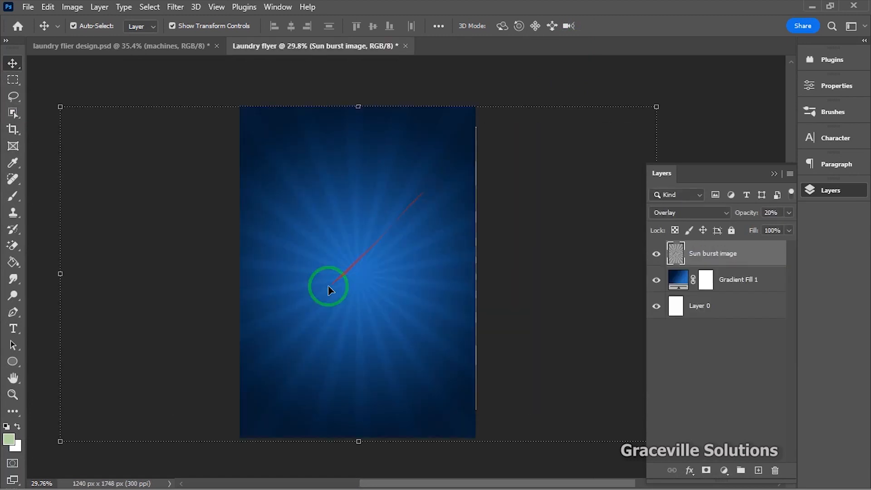
# - Open the laundrrye image from the Laundry folder on the Desktop in Adobe Photoshop 2023
pyautogui.press('super')
pyautogui.click(247, 484)
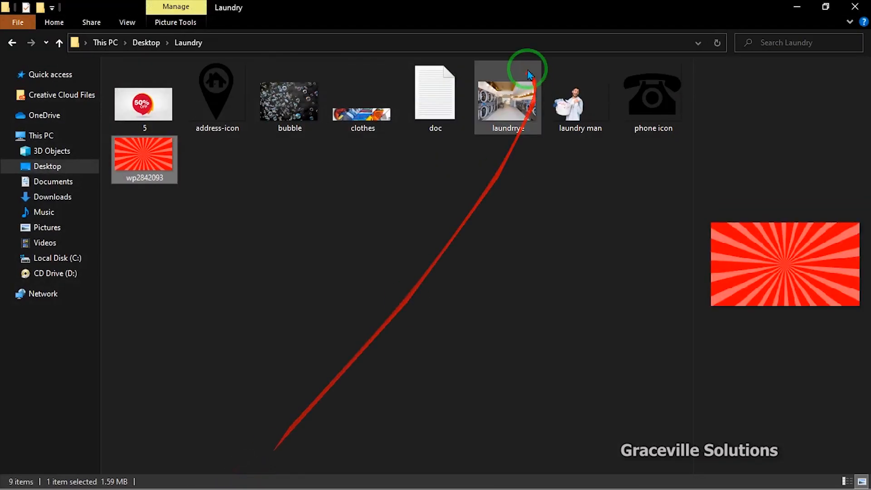
pyautogui.click(486, 111)
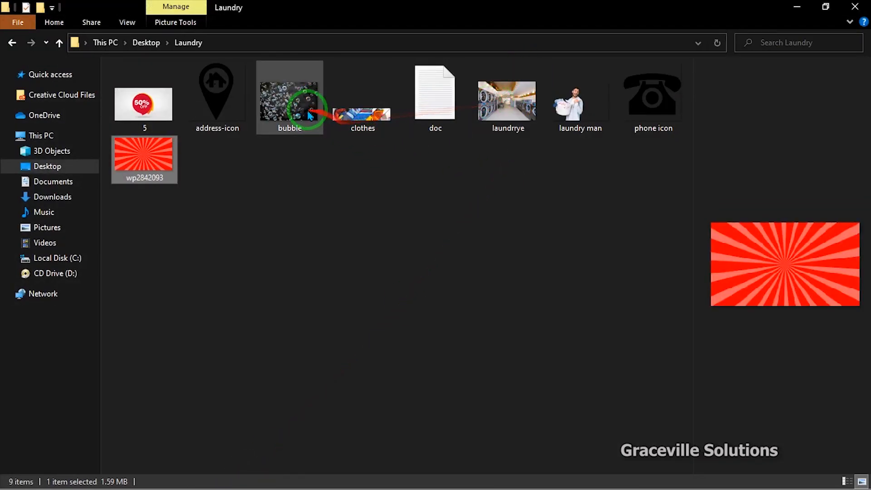
pyautogui.click(290, 101)
pyautogui.click(498, 108)
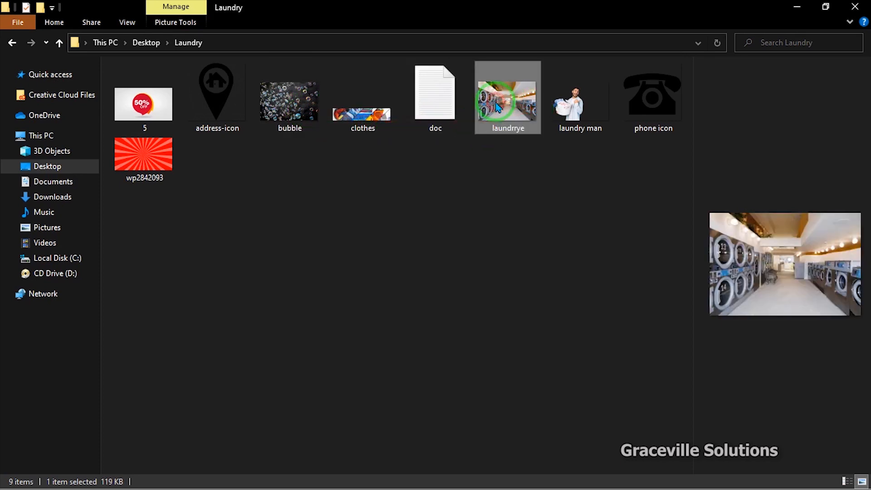
pyautogui.rightClick(497, 103)
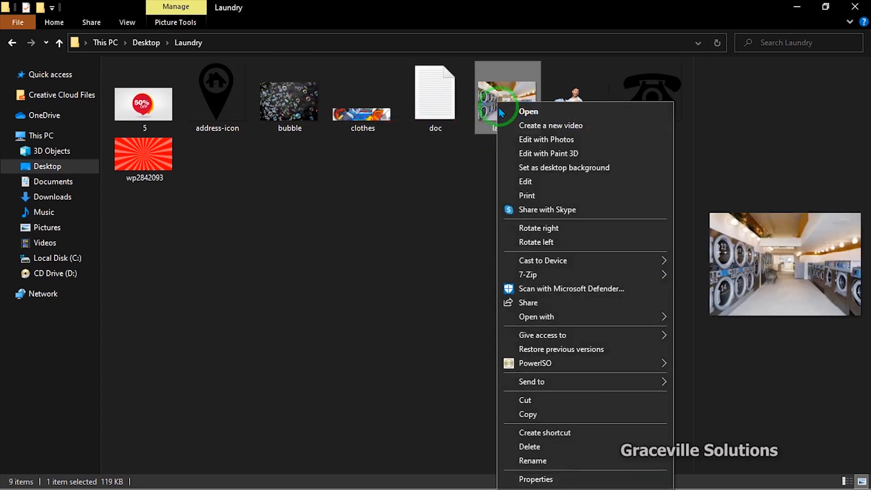
pyautogui.moveTo(532, 319)
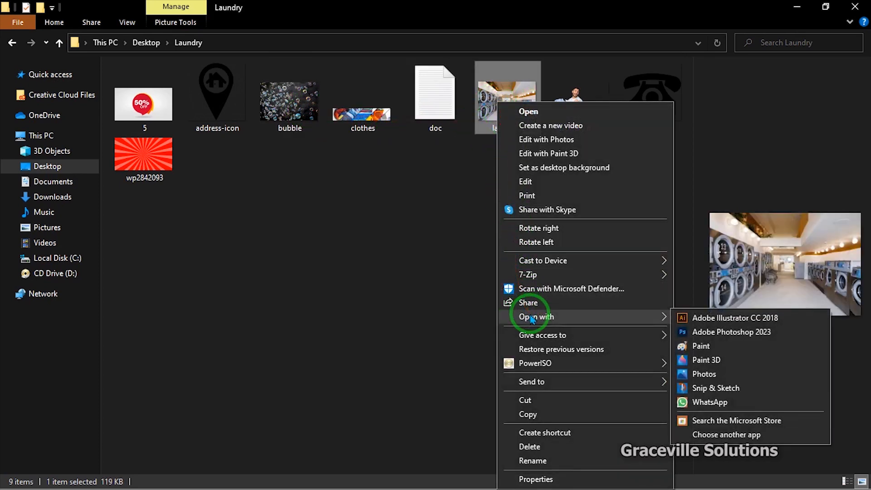
pyautogui.click(680, 331)
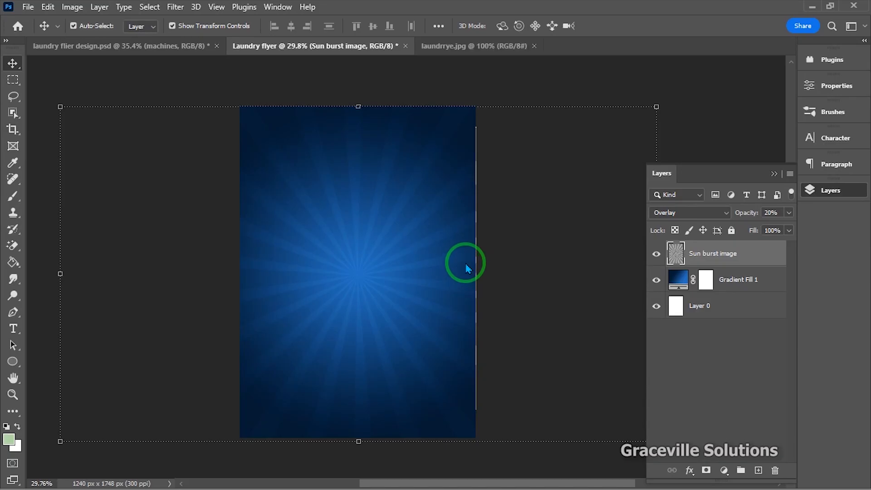
# - Copy the unlocked laundrrye.jpg photo into Laundry flyer and scale it proportionally to 183.60%, centred on the canvas's right edge at Y 949 px
pyautogui.click(774, 252)
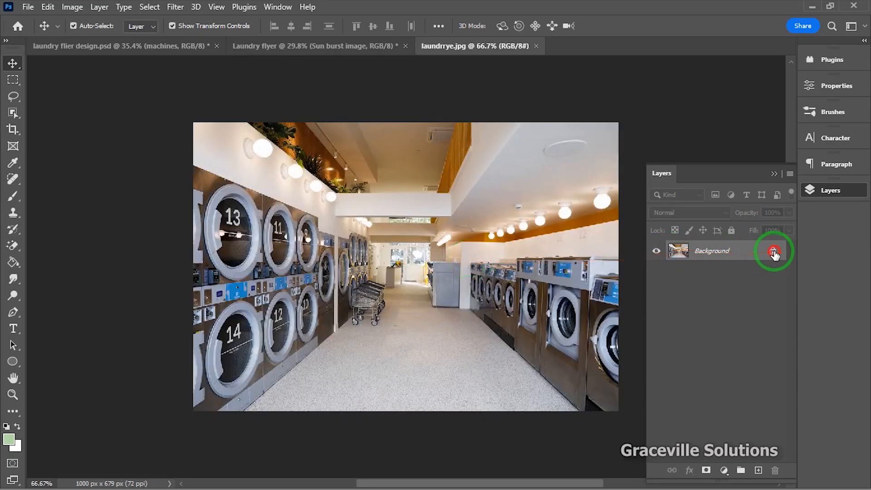
pyautogui.moveTo(451, 324); pyautogui.dragTo(367, 228)
pyautogui.moveTo(365, 295); pyautogui.dragTo(381, 401)
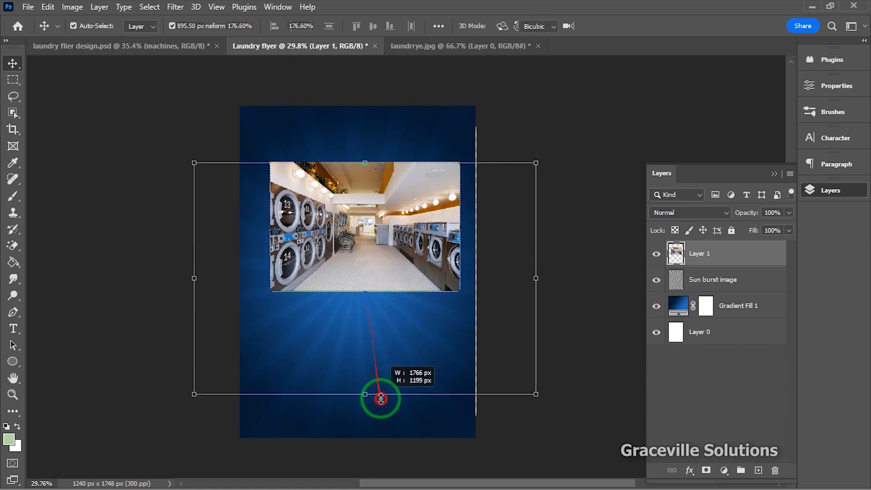
pyautogui.moveTo(382, 358); pyautogui.dragTo(426, 357)
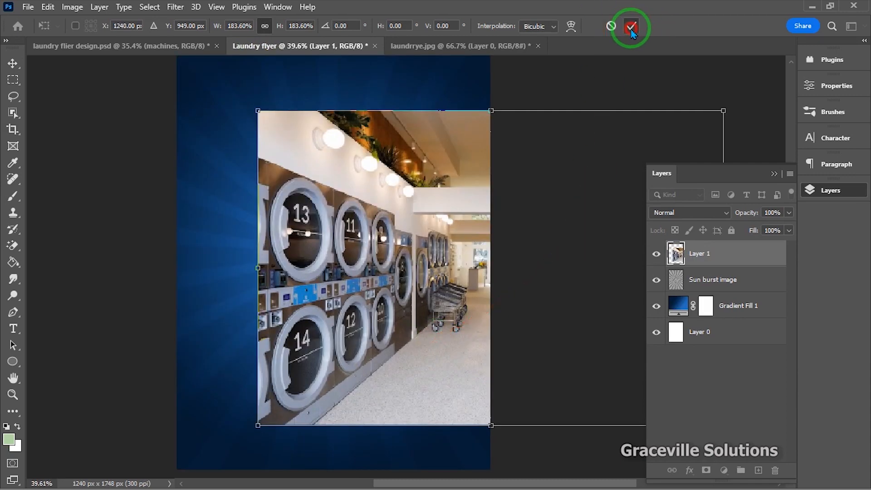
pyautogui.click(631, 29)
# - Set the laundry photo layer's blend mode to Soft Light and rename the layer as "Washing machine"
pyautogui.scroll(3, 432, 238)
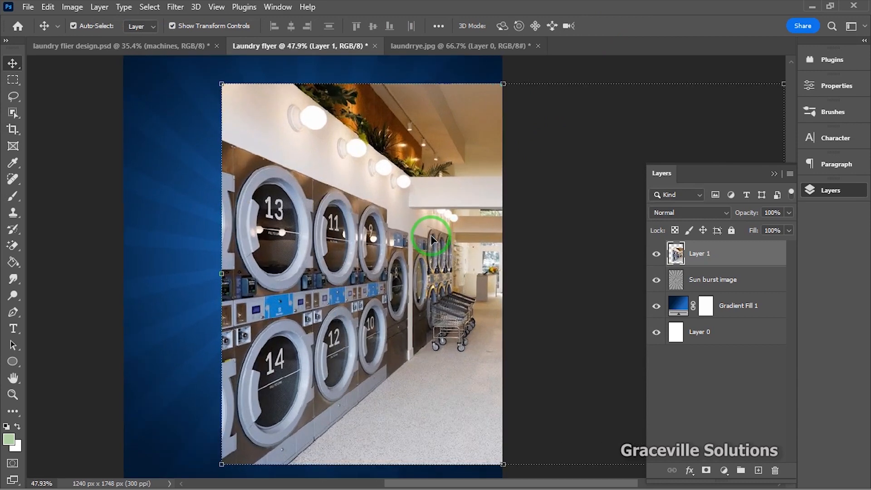
pyautogui.scroll(-3, 431, 237)
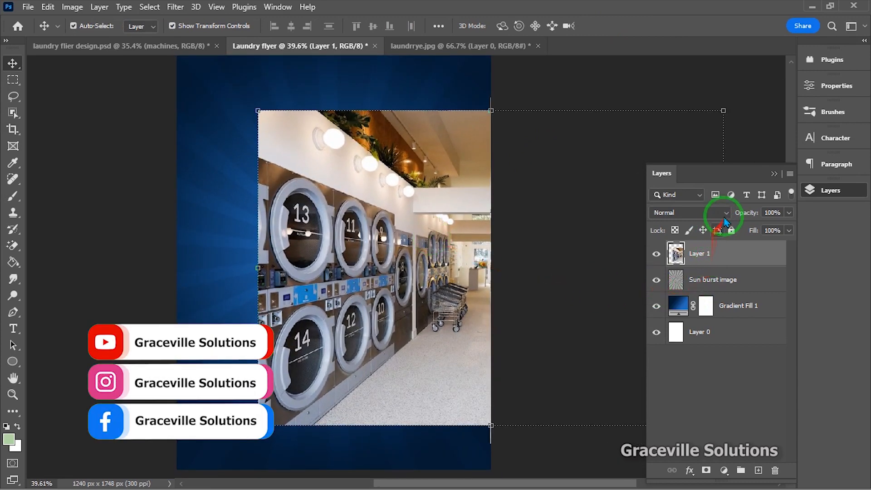
pyautogui.click(724, 218)
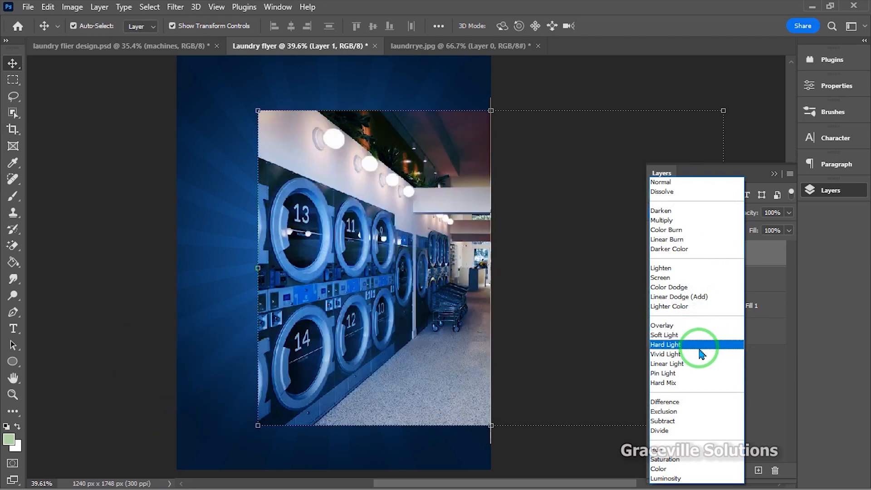
pyautogui.click(694, 334)
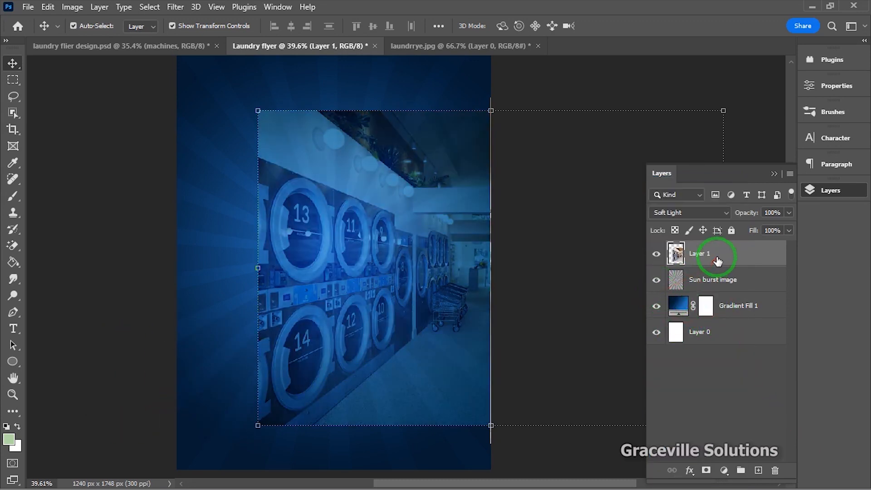
pyautogui.doubleClick(702, 253)
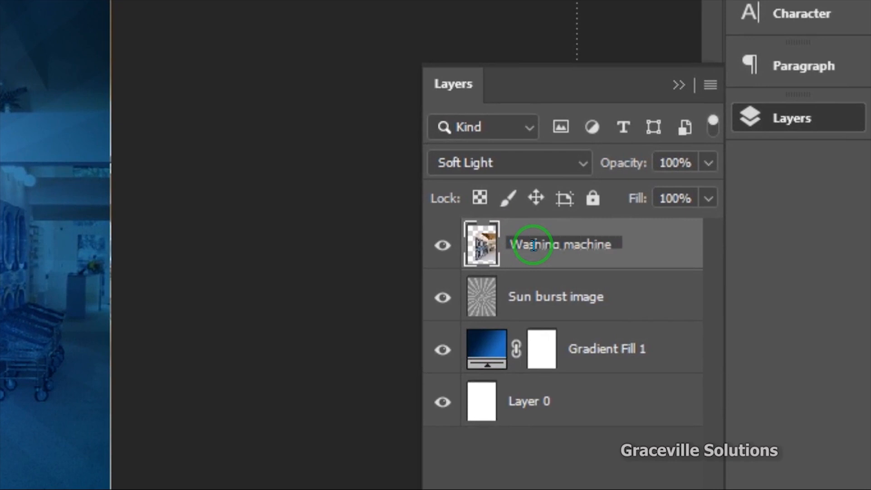
pyautogui.press('Return')
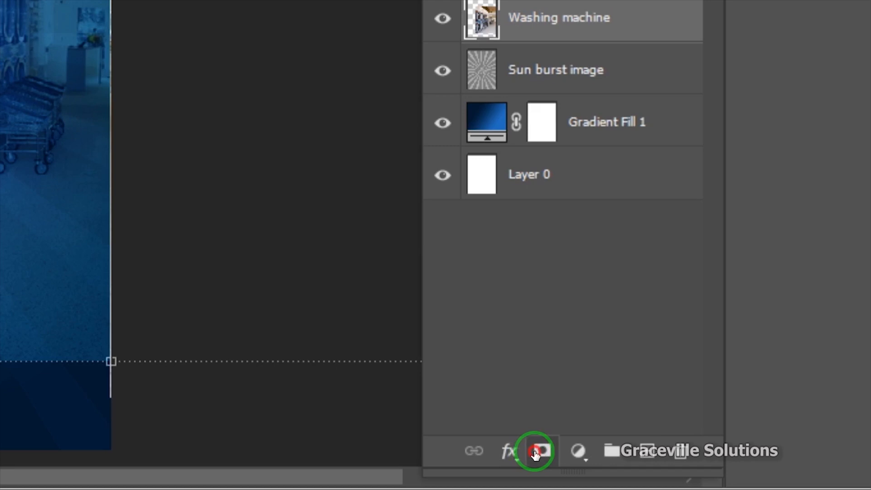
# - Add a layer mask to the Washing machine layer and fade the photo's edges with a soft black brush of size 400
pyautogui.click(535, 454)
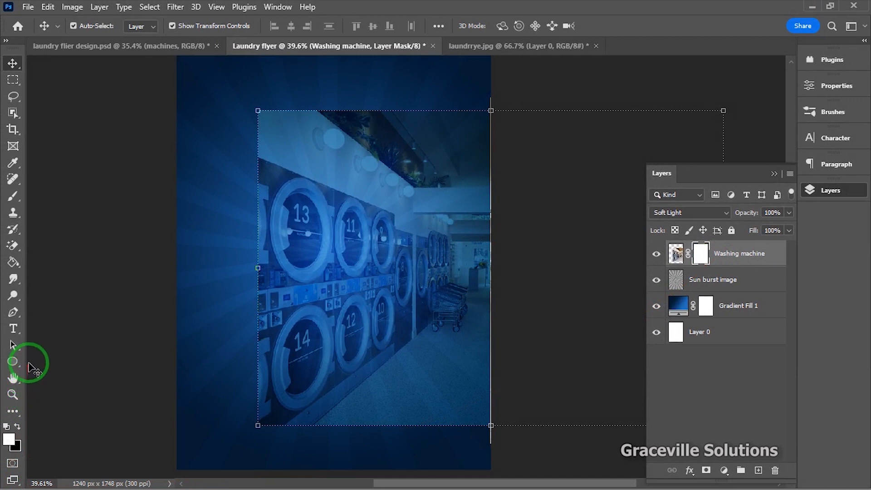
pyautogui.press('b')
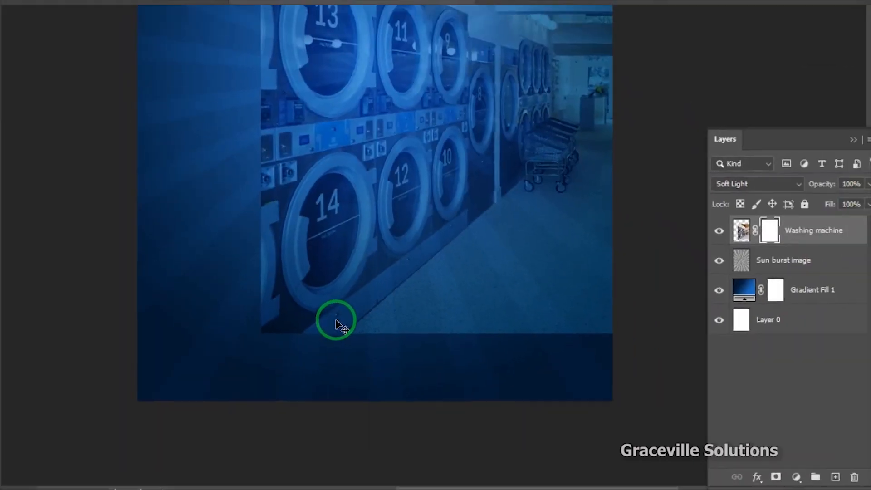
pyautogui.scroll(-3, 311, 331)
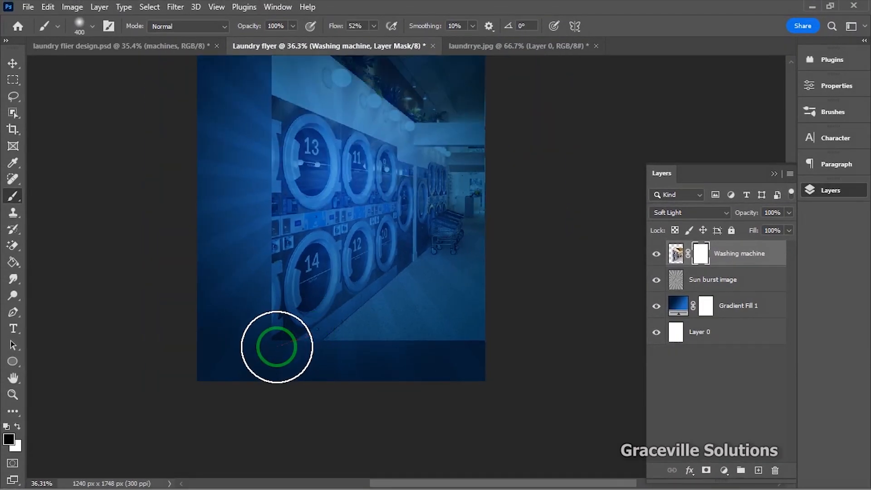
pyautogui.moveTo(246, 361)
pyautogui.mouseDown()
pyautogui.moveTo(369, 346)
pyautogui.moveTo(448, 351)
pyautogui.moveTo(389, 356)
pyautogui.moveTo(459, 306)
pyautogui.moveTo(227, 382)
pyautogui.moveTo(327, 317)
pyautogui.moveTo(247, 366)
pyautogui.moveTo(259, 286)
pyautogui.moveTo(265, 309)
pyautogui.moveTo(252, 213)
pyautogui.moveTo(277, 219)
pyautogui.moveTo(267, 167)
pyautogui.mouseUp()
pyautogui.press('space')
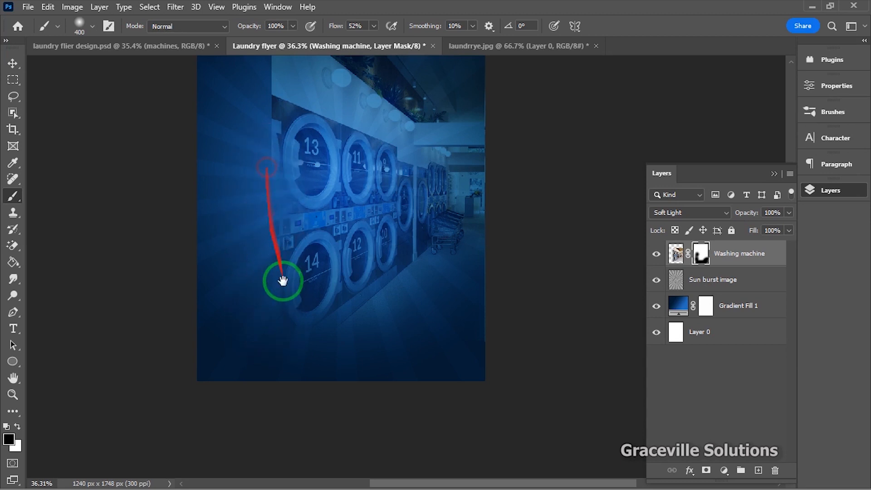
pyautogui.moveTo(286, 247)
pyautogui.mouseDown()
pyautogui.moveTo(303, 362)
pyautogui.moveTo(266, 253)
pyautogui.moveTo(263, 184)
pyautogui.moveTo(263, 208)
pyautogui.moveTo(283, 171)
pyautogui.moveTo(481, 164)
pyautogui.moveTo(322, 168)
pyautogui.mouseUp()
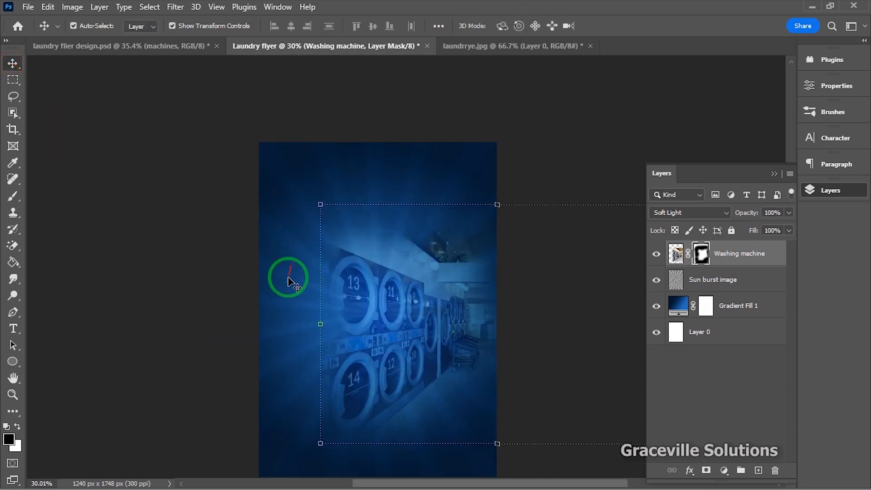
# - Move the Washing machine photo slightly to the right and lower its layer opacity
pyautogui.moveTo(397, 336); pyautogui.dragTo(417, 353)
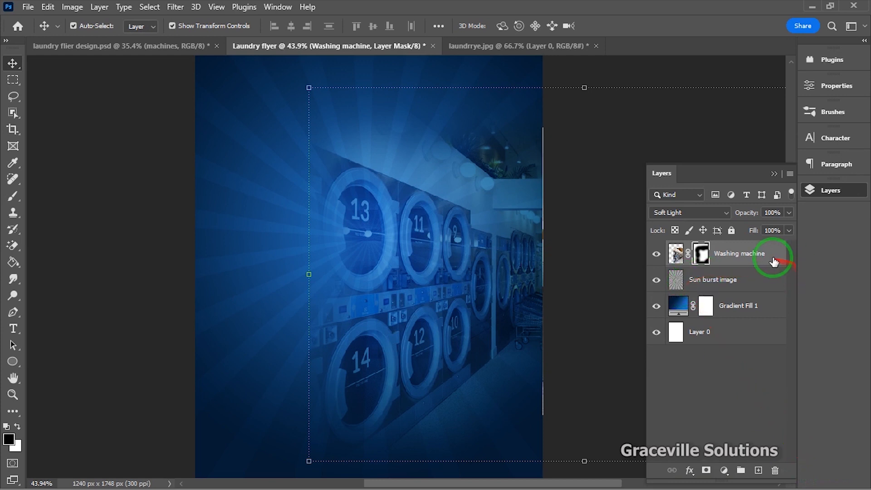
pyautogui.hotkey('ctrl', '0')
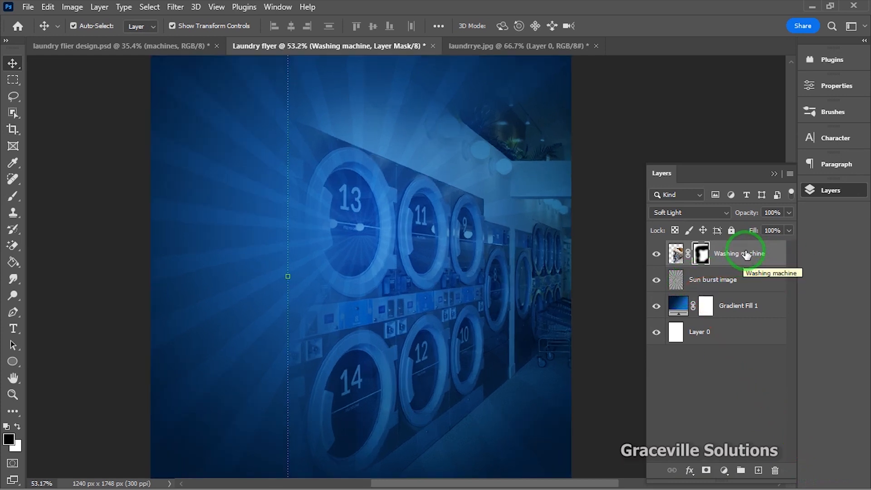
pyautogui.scroll(-1, 740, 255)
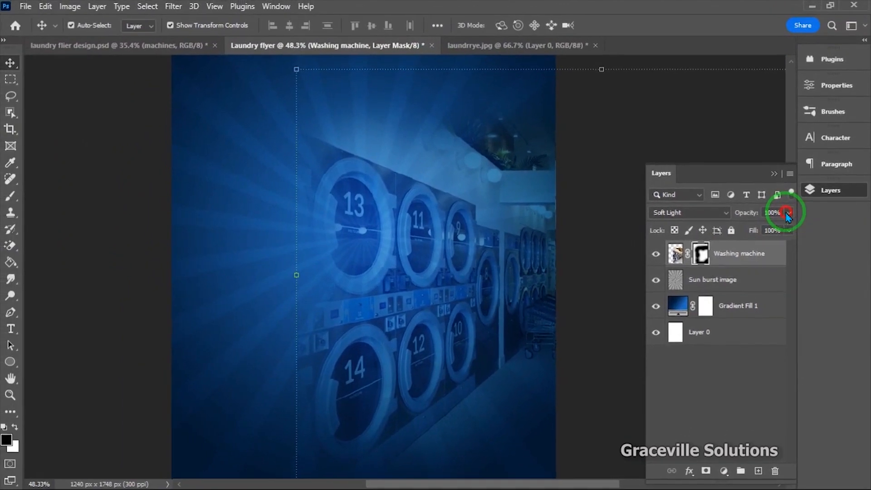
pyautogui.click(783, 216)
pyautogui.moveTo(783, 232); pyautogui.dragTo(758, 231)
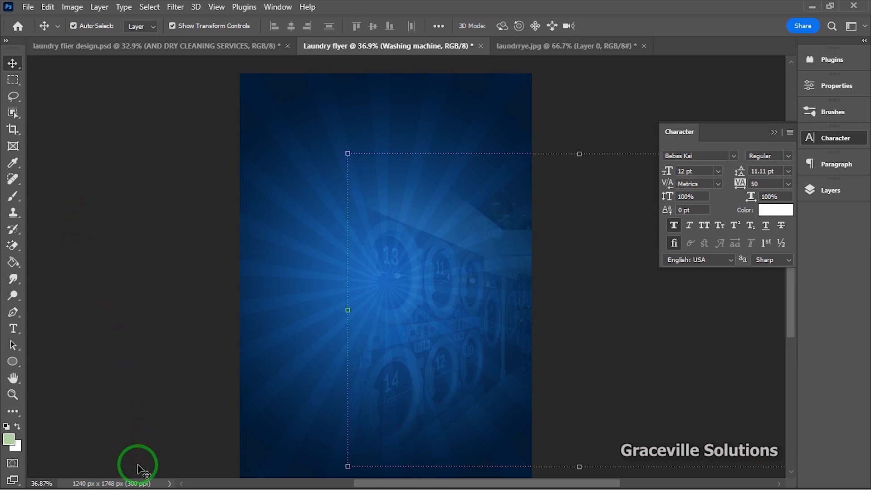
# - Open the bubble image from the Laundry folder in Photoshop
pyautogui.press('super')
pyautogui.click(239, 482)
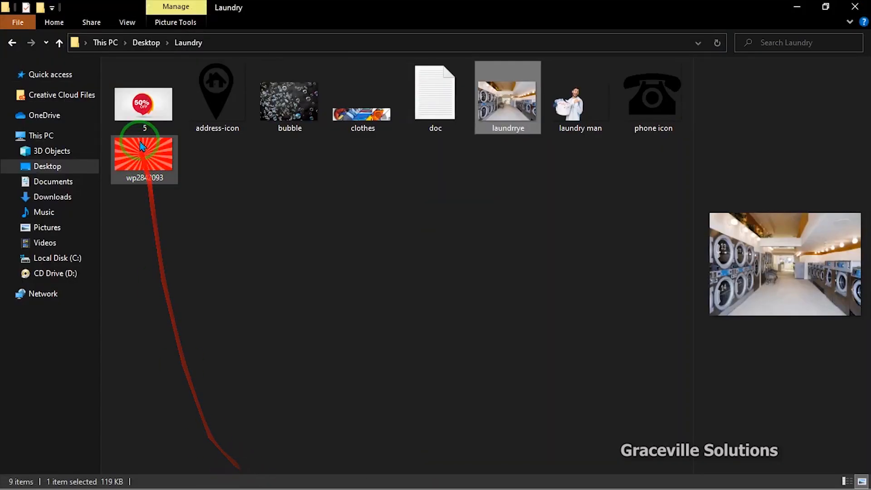
pyautogui.click(297, 109)
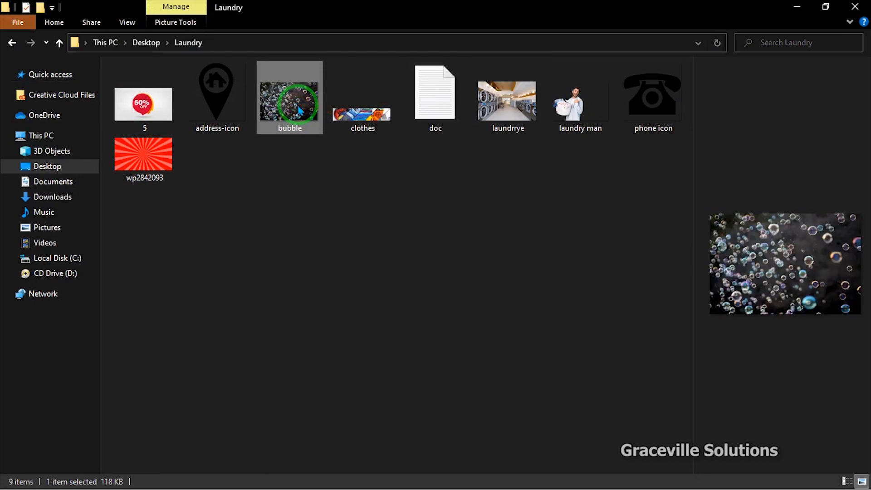
pyautogui.rightClick(297, 105)
pyautogui.click(350, 320)
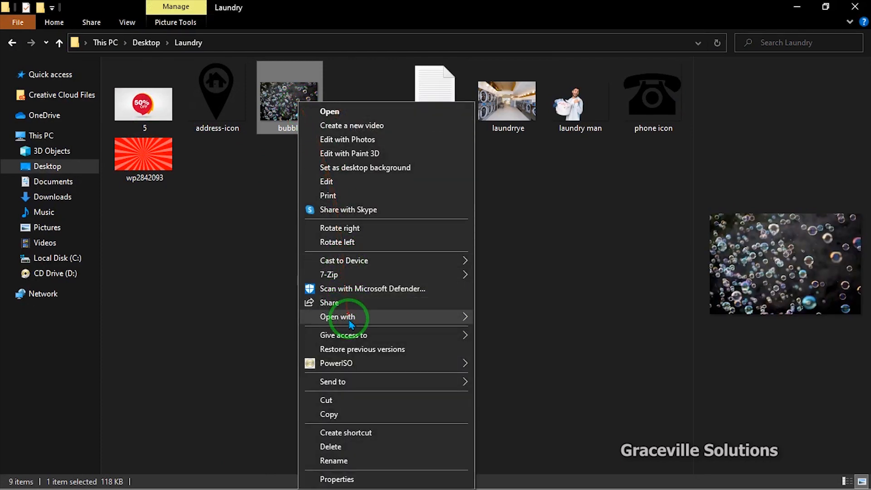
pyautogui.click(554, 332)
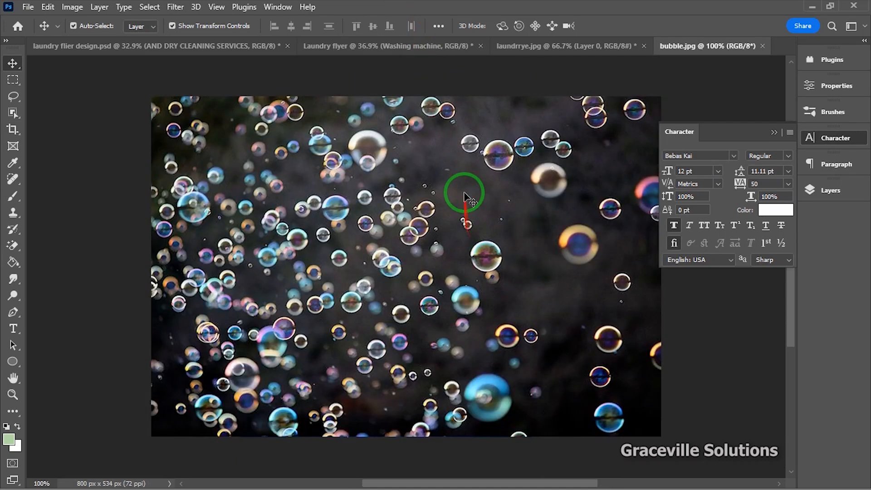
# - Close the laundrrye.jpg document without saving its changes
pyautogui.click(561, 45)
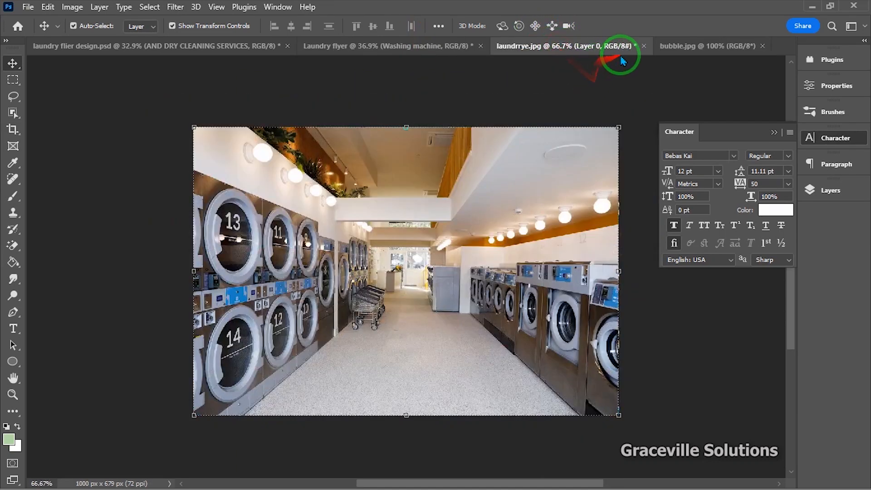
pyautogui.click(644, 47)
pyautogui.click(433, 194)
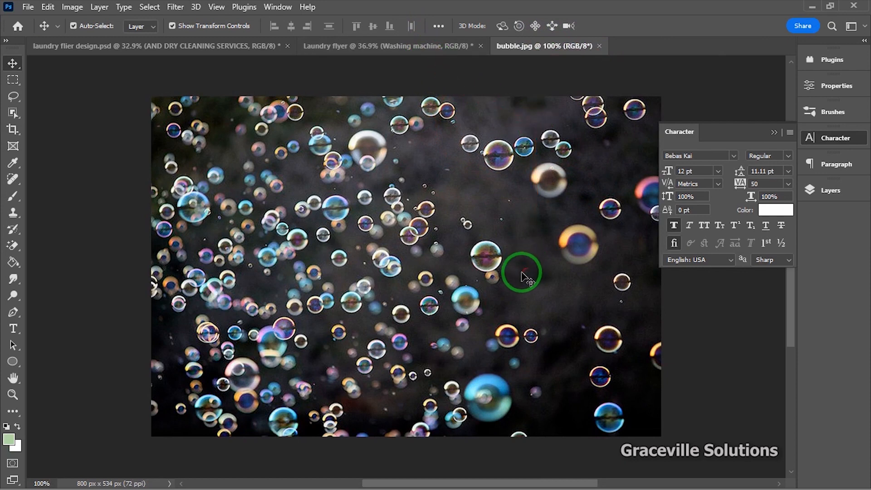
# - Convert the bubble image's background to a normal layer, bring it into the Laundry flyer document, and enlarge it to about 151% across the lower half
pyautogui.moveTo(522, 272); pyautogui.dragTo(389, 188)
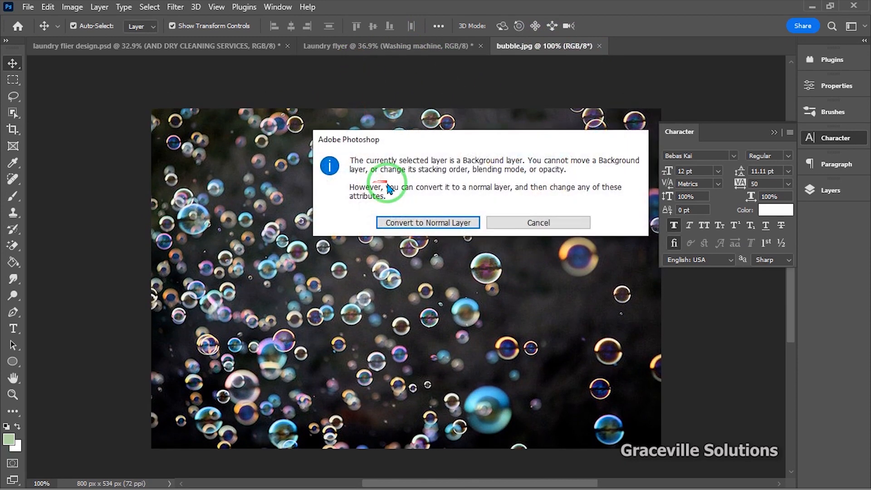
pyautogui.click(406, 221)
pyautogui.moveTo(404, 229); pyautogui.dragTo(358, 50)
pyautogui.moveTo(353, 234); pyautogui.dragTo(353, 417)
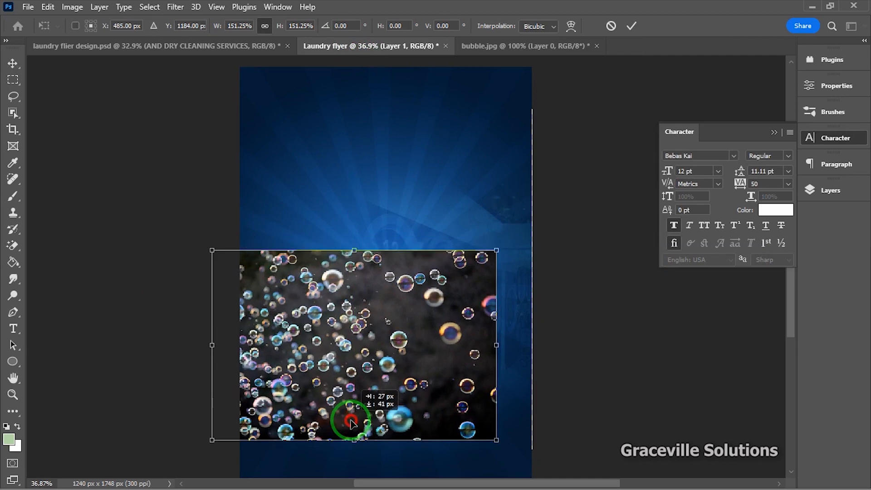
pyautogui.click(631, 28)
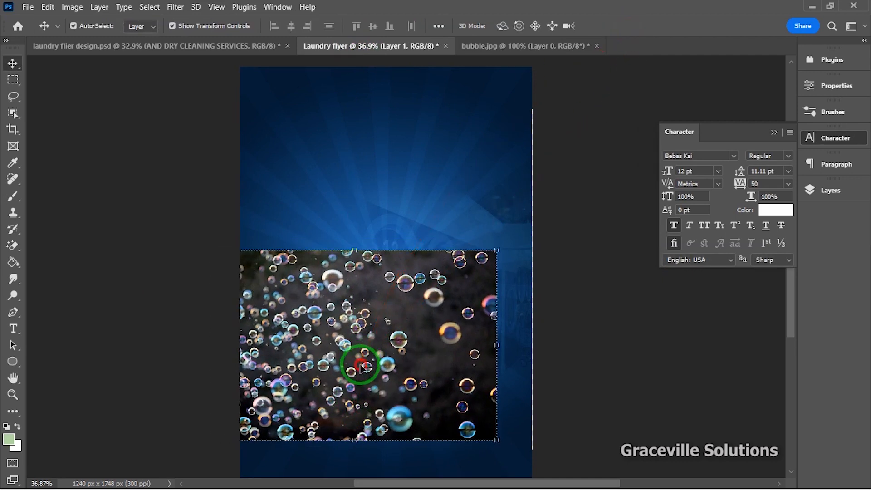
# - Name the new layer bubble, set its blend mode to Soft Light, and lower its opacity to 25%
pyautogui.click(830, 190)
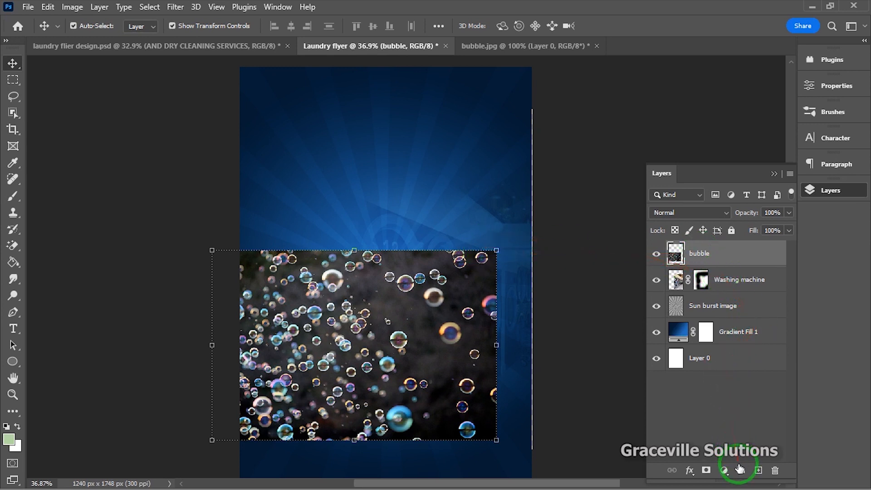
pyautogui.click(720, 211)
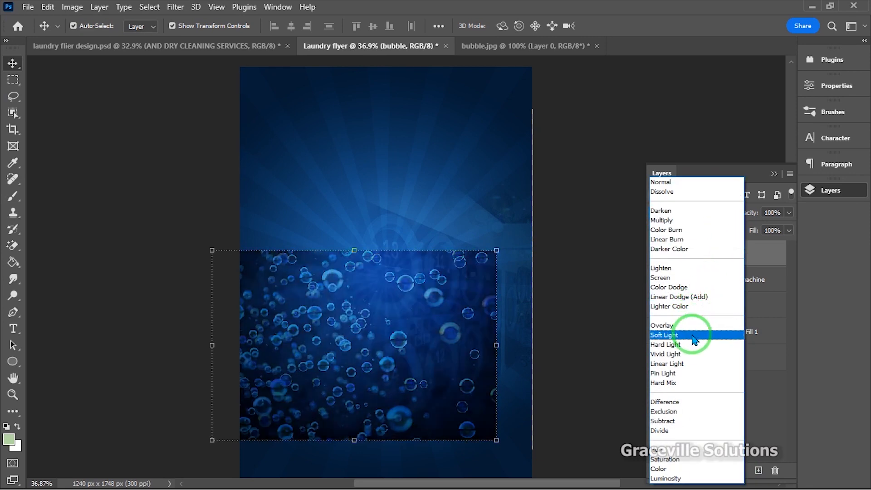
pyautogui.click(697, 336)
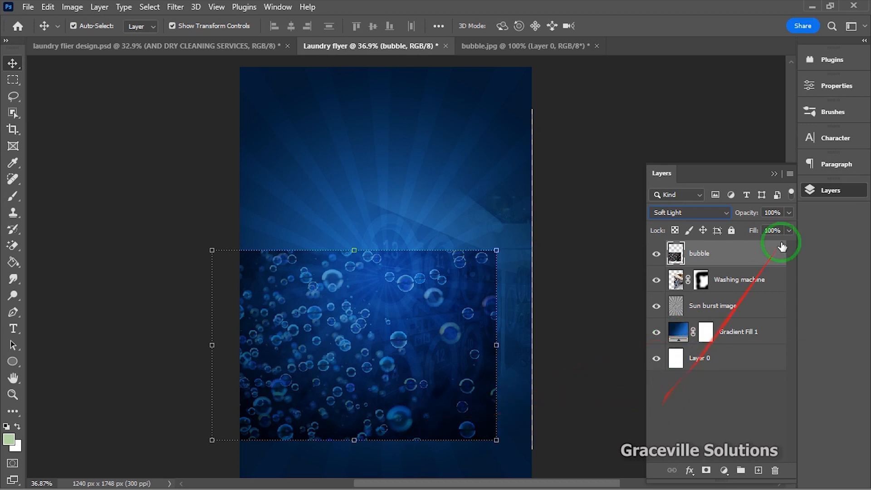
pyautogui.click(789, 213)
pyautogui.moveTo(759, 230); pyautogui.dragTo(758, 230)
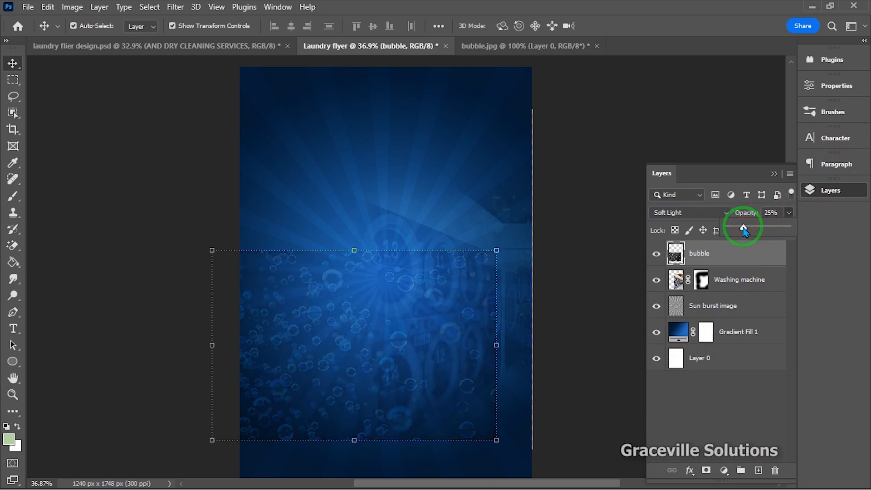
pyautogui.click(706, 128)
pyautogui.click(706, 128)
pyautogui.scroll(-2, 705, 130)
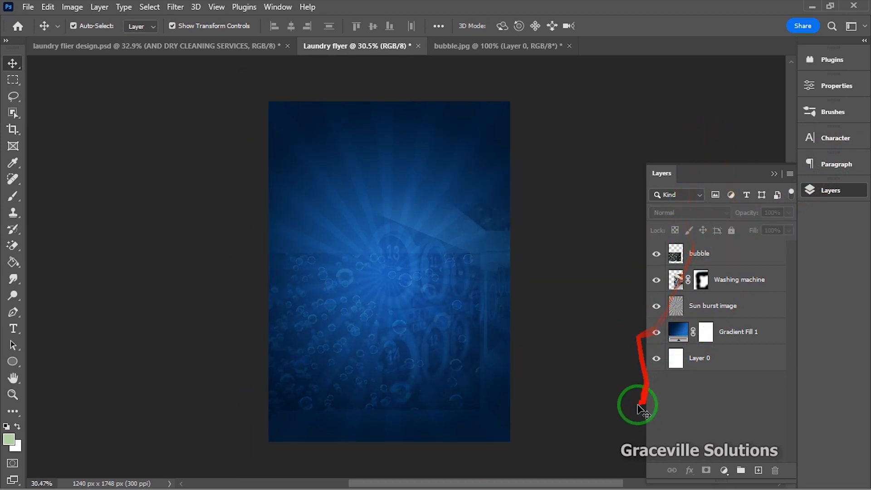
# - Add a layer mask to the bubble layer and ready a soft black brush of size 600 at the photo's lower edge
pyautogui.moveTo(412, 332); pyautogui.dragTo(403, 285)
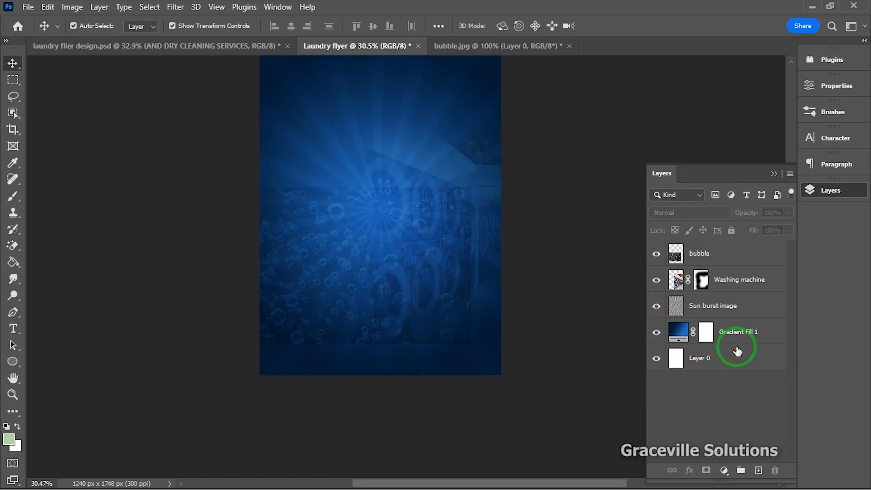
pyautogui.press('super')
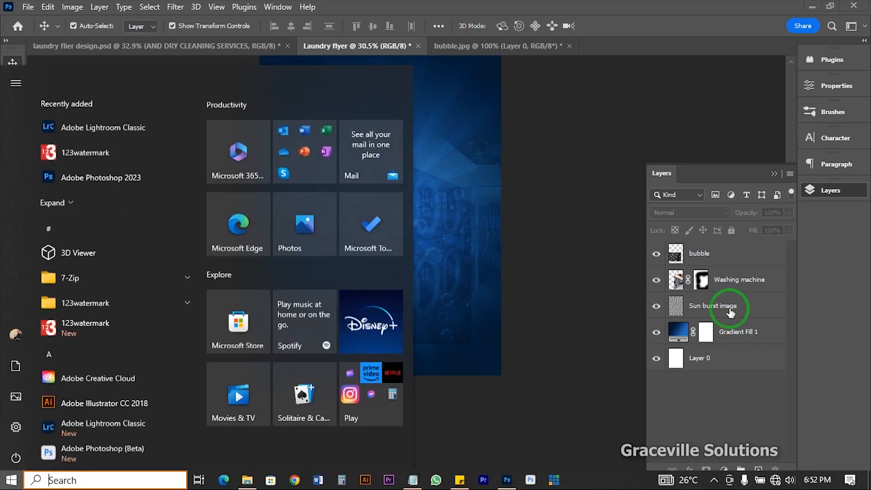
pyautogui.click(666, 283)
pyautogui.click(708, 255)
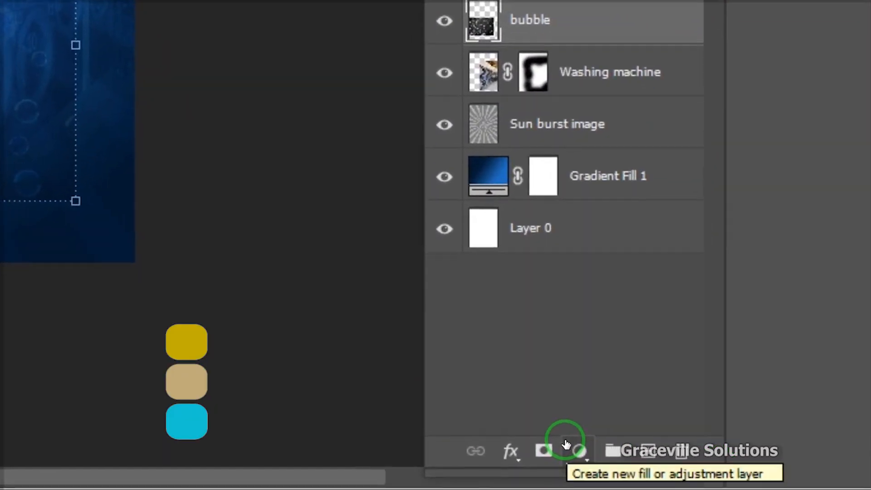
pyautogui.click(544, 451)
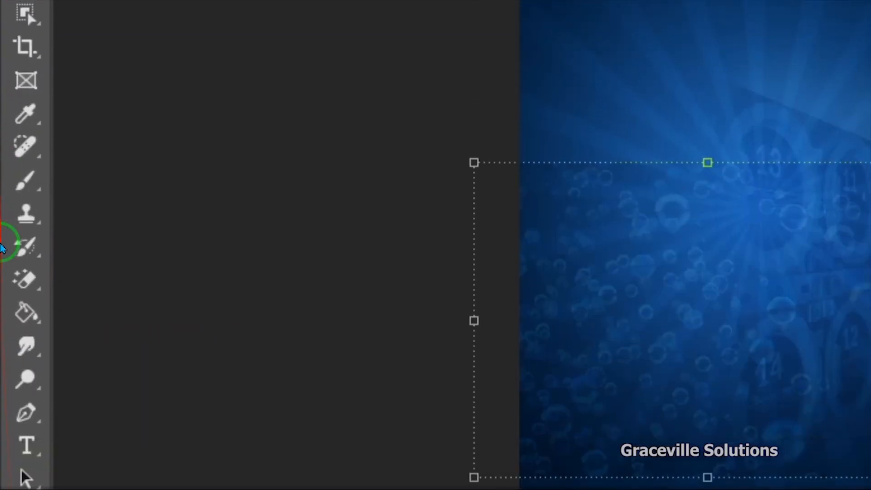
pyautogui.press('b')
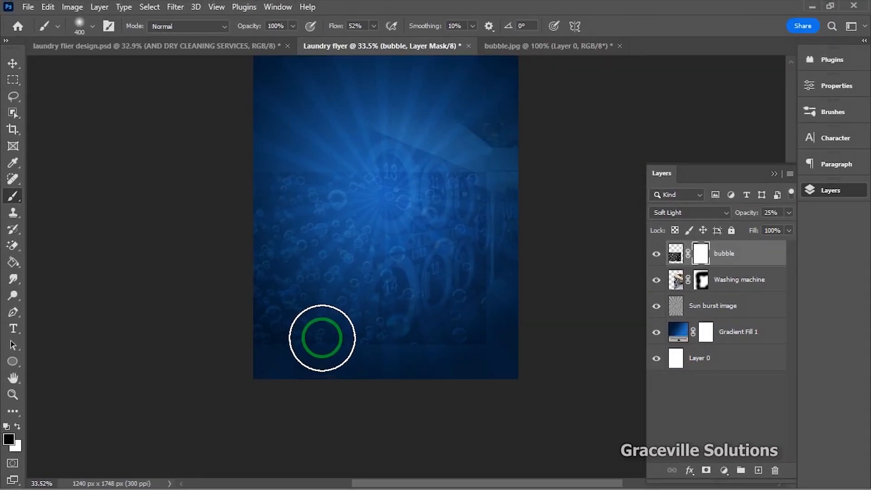
pyautogui.press(']')
pyautogui.press(']')
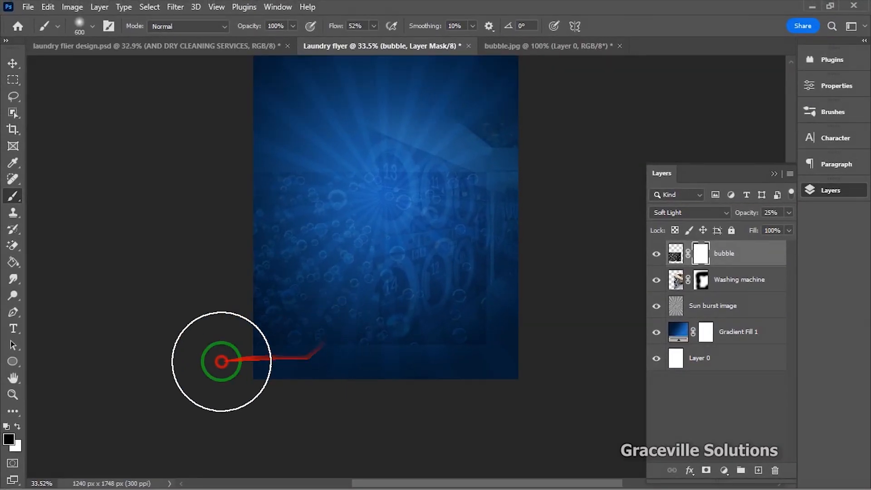
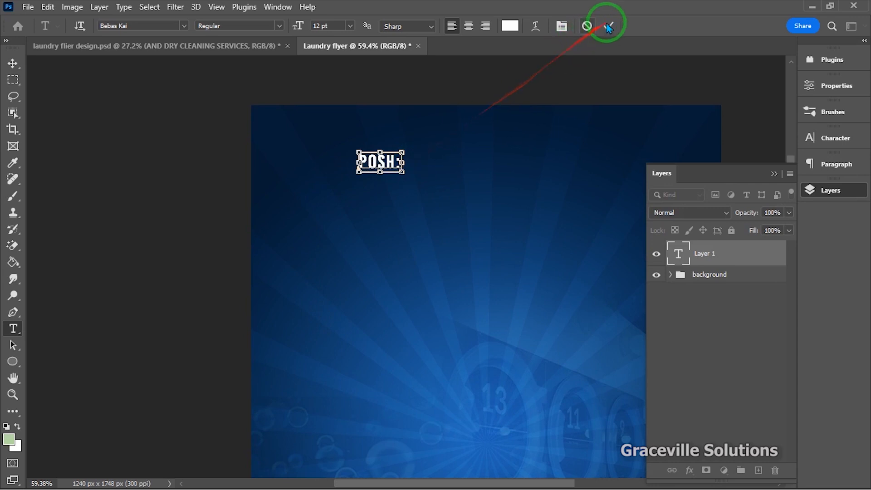
# - Delete the colon from the pasted posh text and scale the text up to about 373%
pyautogui.click(391, 162)
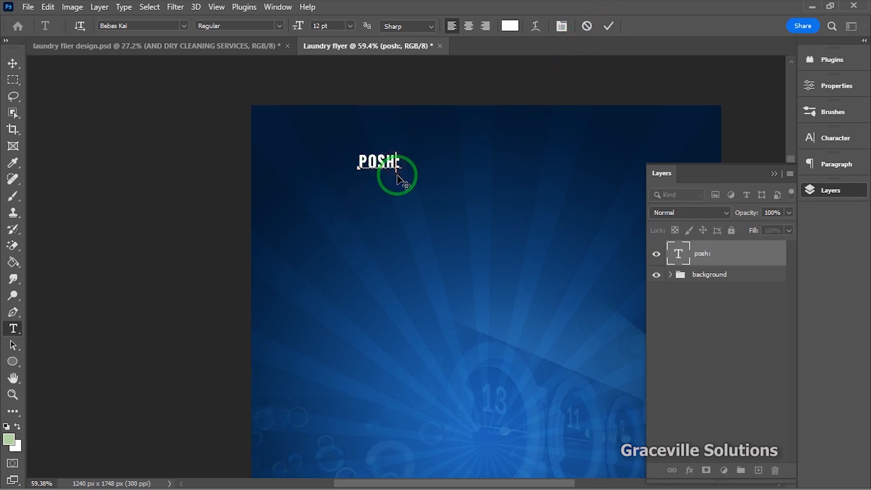
pyautogui.click(609, 27)
pyautogui.moveTo(381, 196); pyautogui.dragTo(253, 152)
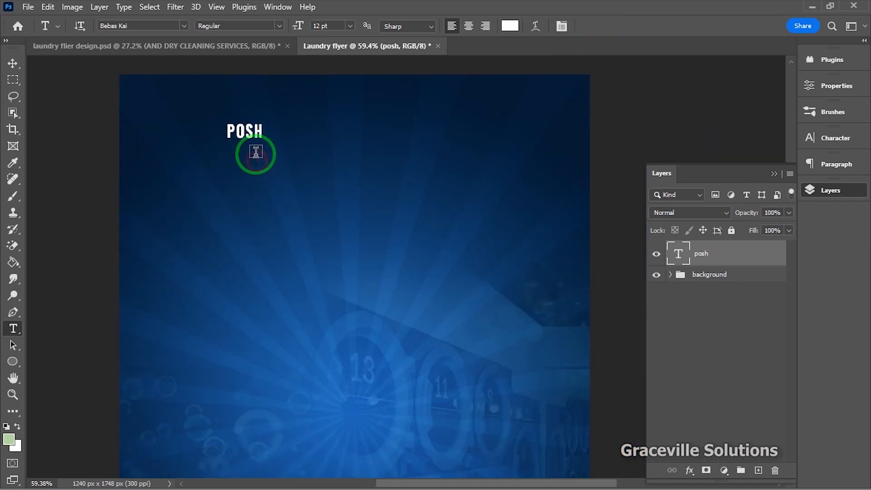
pyautogui.click(15, 68)
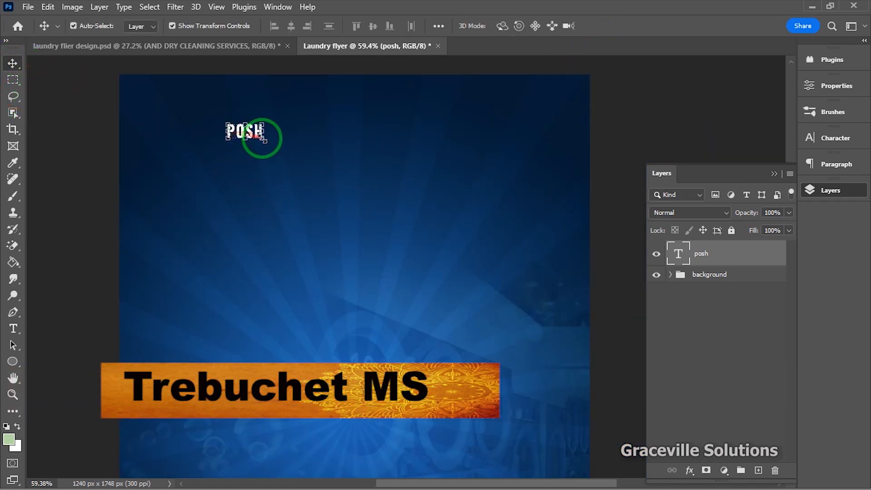
pyautogui.moveTo(263, 144); pyautogui.dragTo(380, 177)
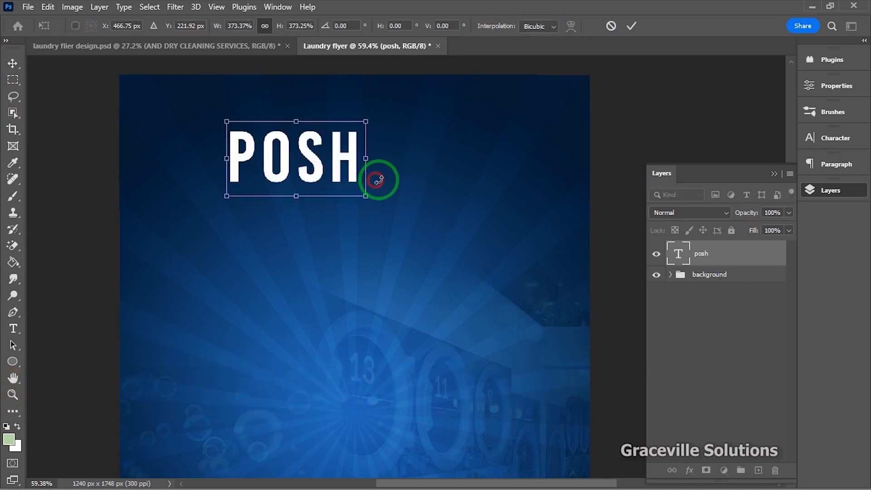
pyautogui.click(633, 26)
# - Change the posh text's font to Trebuchet MS Bold
pyautogui.click(835, 138)
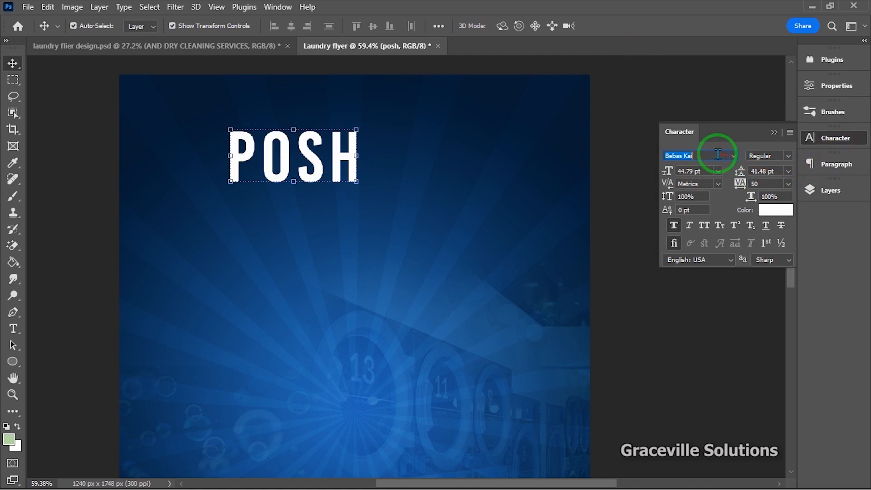
pyautogui.click(734, 157)
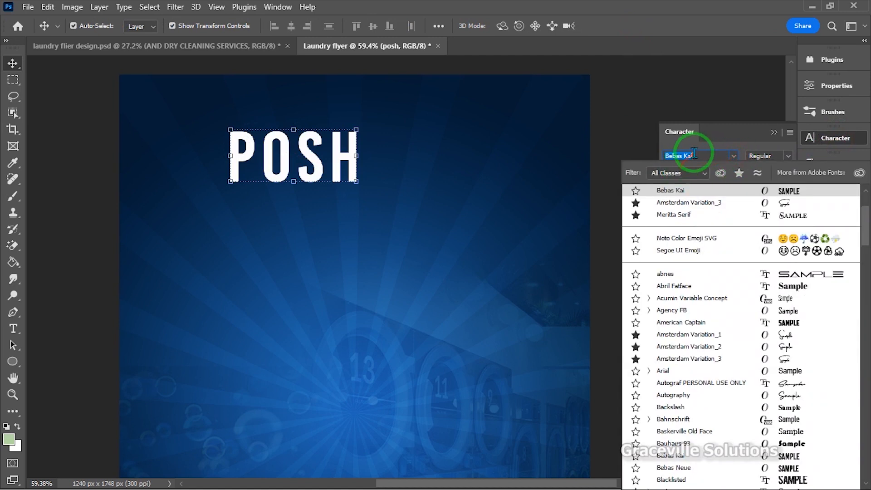
pyautogui.write('t MS')
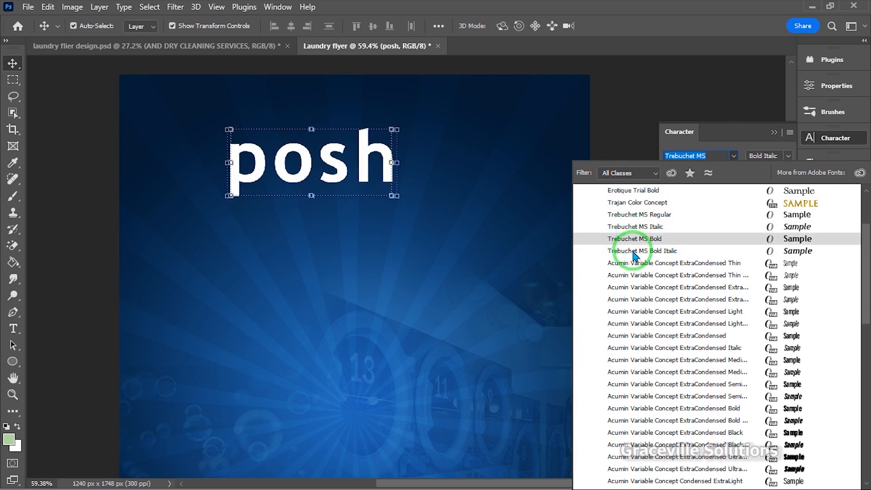
pyautogui.click(634, 238)
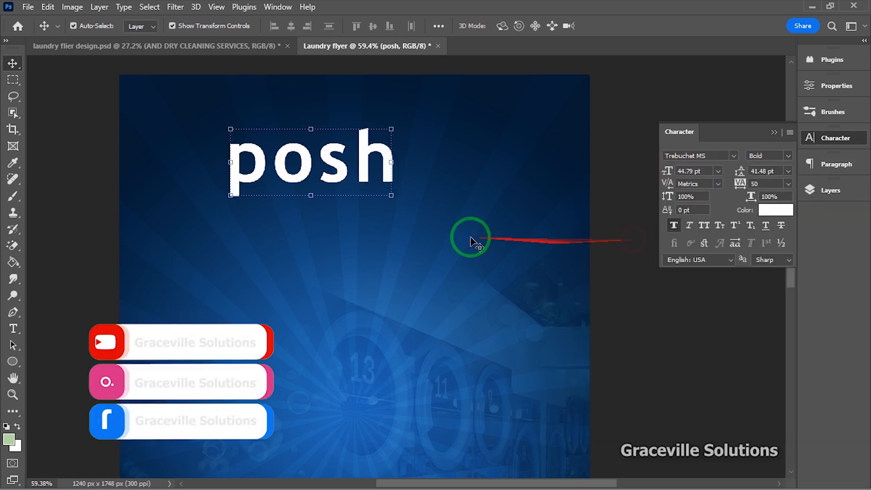
# - Replace the lowercase heading with POSH in capital letters and commit the text edit
pyautogui.doubleClick(360, 167)
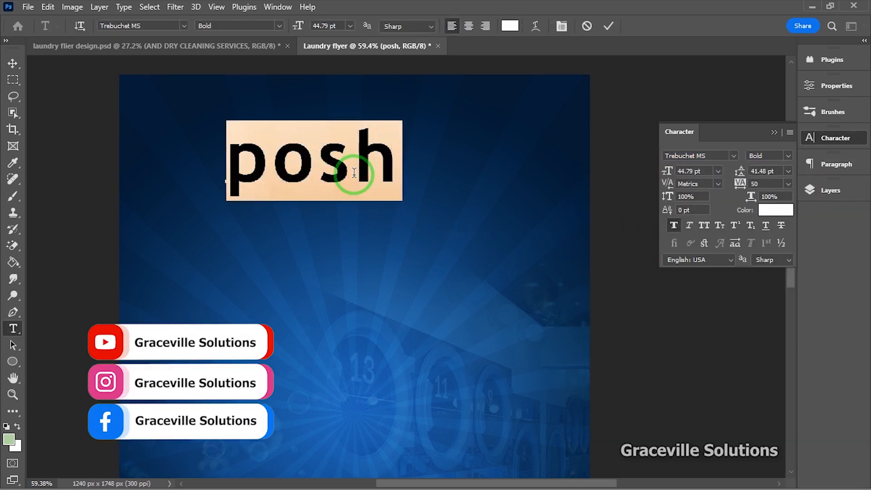
pyautogui.write('POSH')
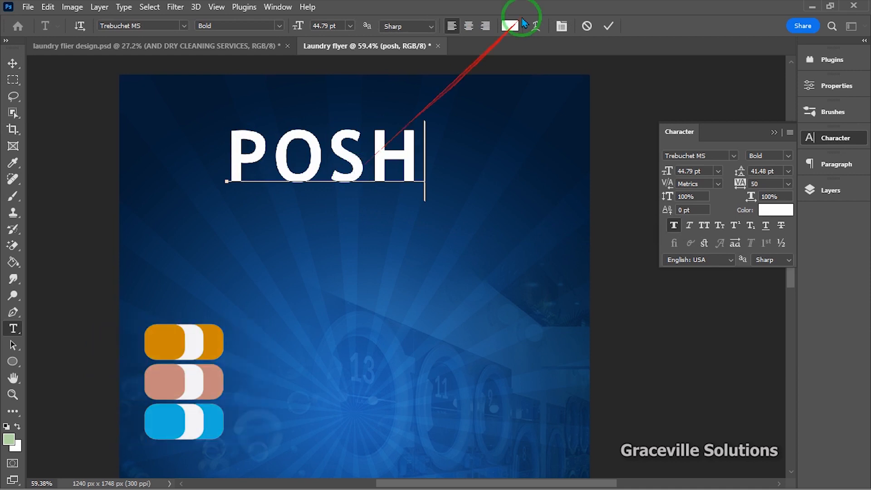
pyautogui.click(609, 26)
pyautogui.press('v')
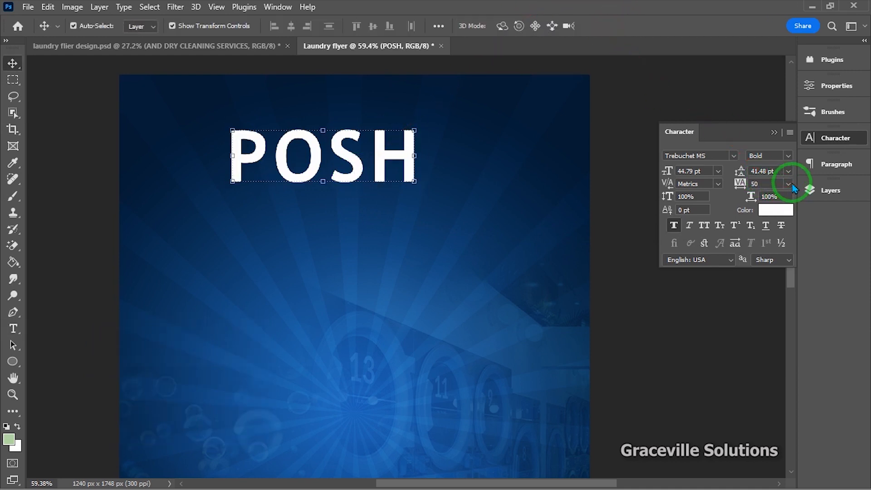
# - Set the POSH text's tracking to 0 and center the text horizontally near the flyer's upper edge
pyautogui.click(789, 185)
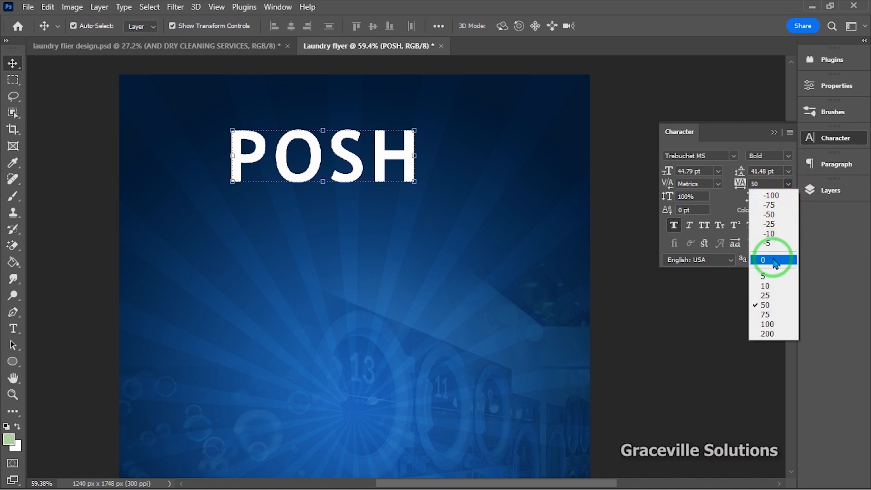
pyautogui.click(772, 260)
pyautogui.moveTo(356, 177); pyautogui.dragTo(383, 174)
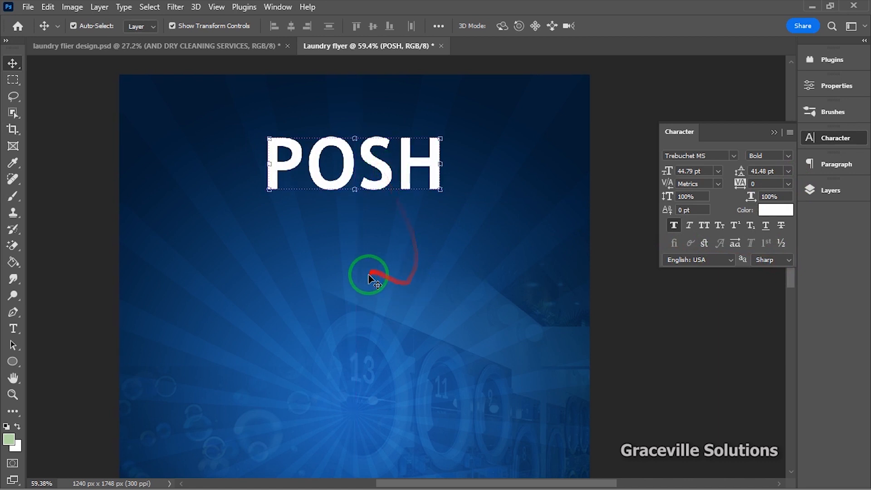
# - Scale the POSH text down to about 89% and recenter it slightly lower on the flyer
pyautogui.moveTo(442, 137); pyautogui.dragTo(410, 141)
pyautogui.moveTo(363, 184); pyautogui.dragTo(391, 183)
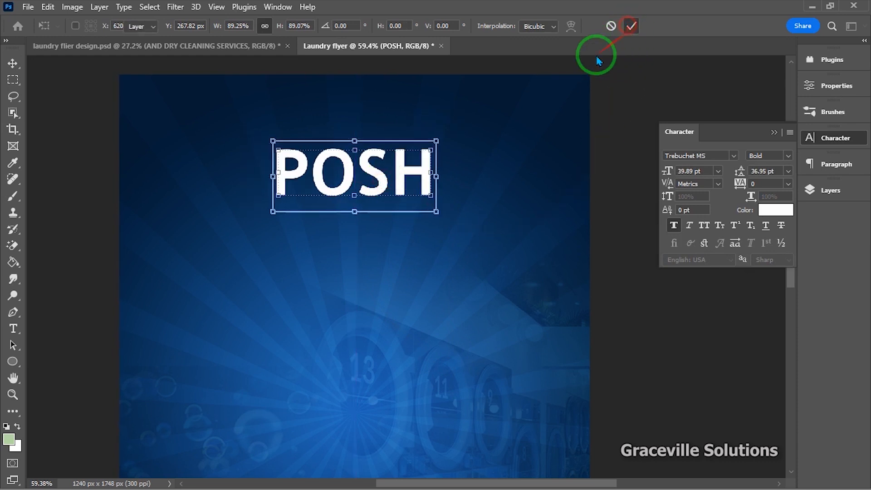
pyautogui.click(631, 26)
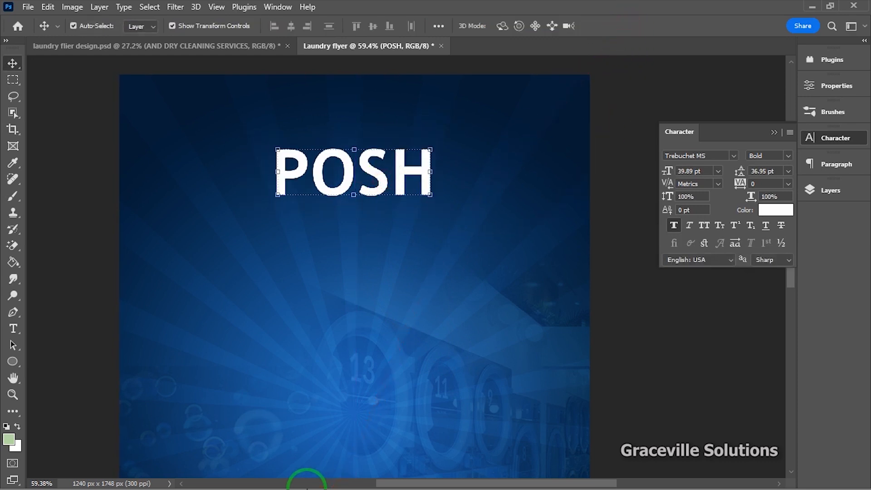
# - Switch to Notepad, copy the first posh color code 04366c from the doc file, and return to the POSH layer in Photoshop
pyautogui.press('super')
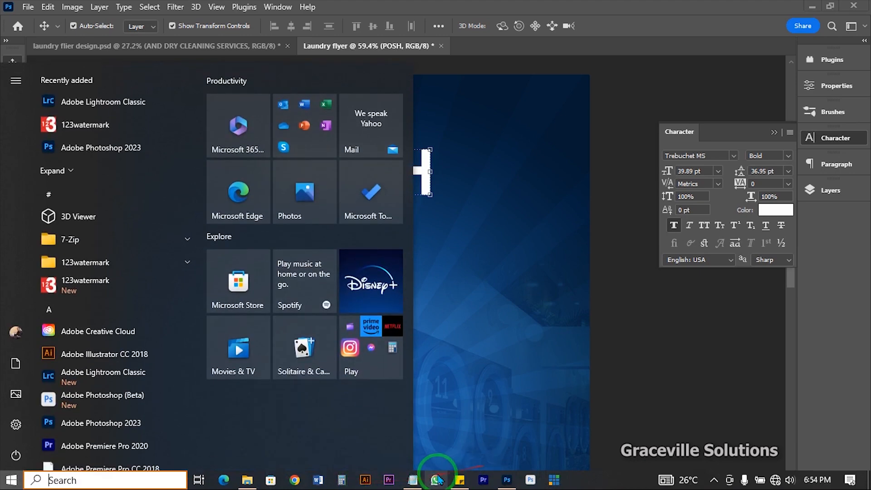
pyautogui.click(413, 479)
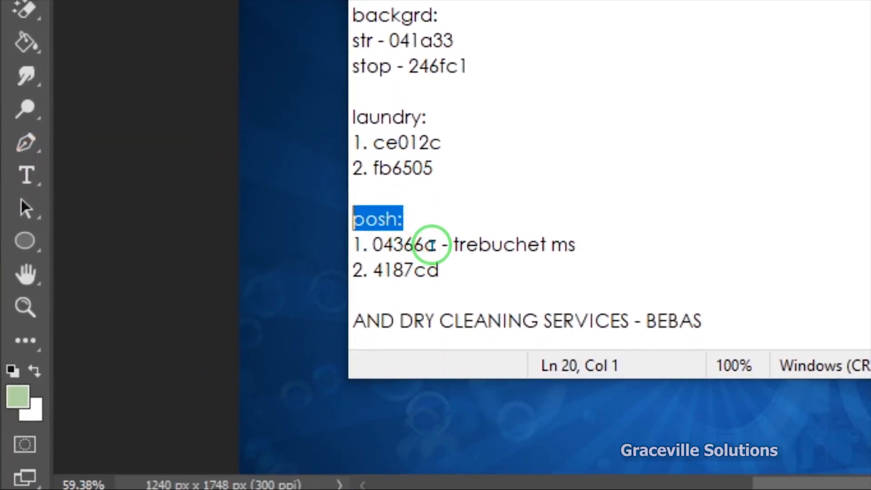
pyautogui.moveTo(431, 245); pyautogui.dragTo(384, 246)
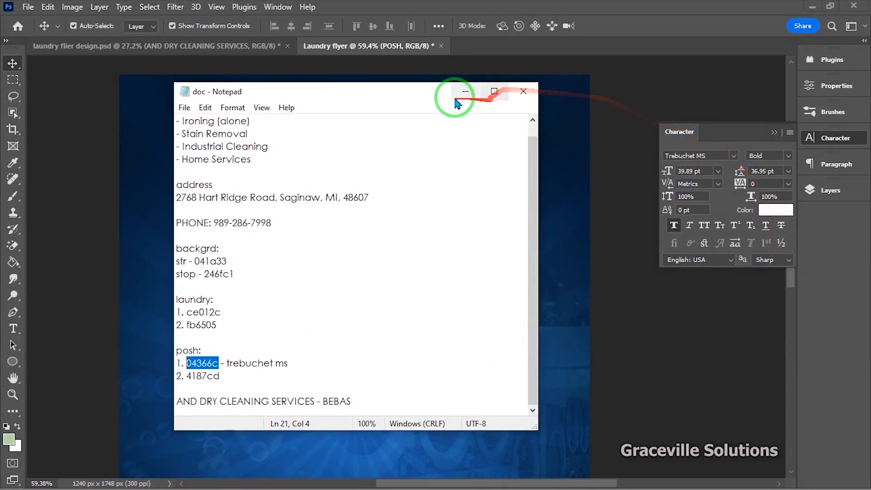
pyautogui.click(463, 95)
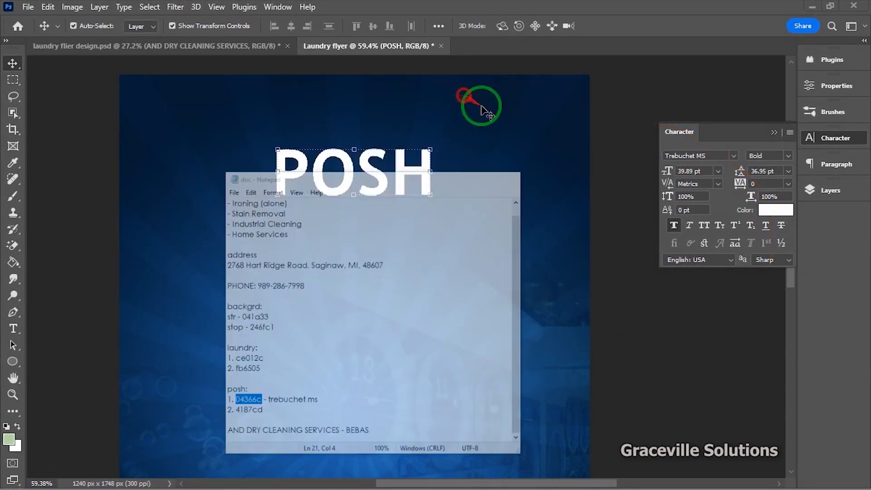
pyautogui.click(842, 191)
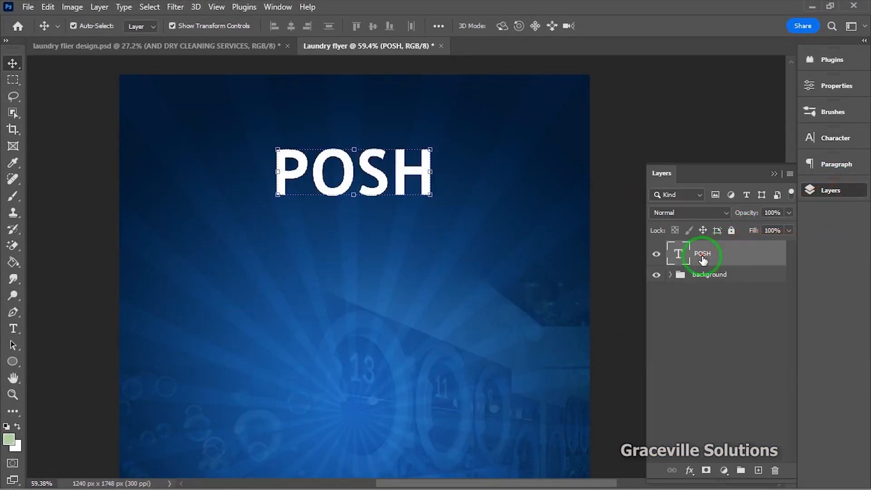
# - Open the POSH layer's blending options and enable a Gradient Overlay effect on the text
pyautogui.rightClick(749, 253)
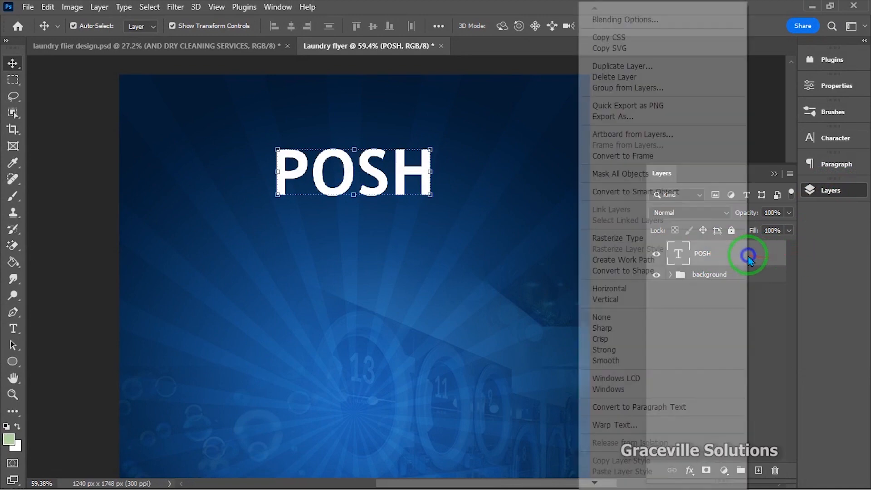
pyautogui.click(660, 16)
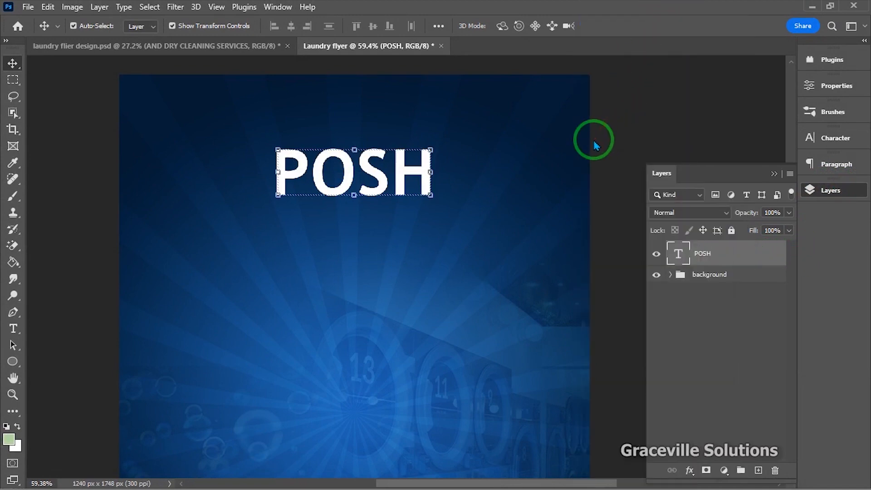
pyautogui.moveTo(563, 163); pyautogui.dragTo(745, 55)
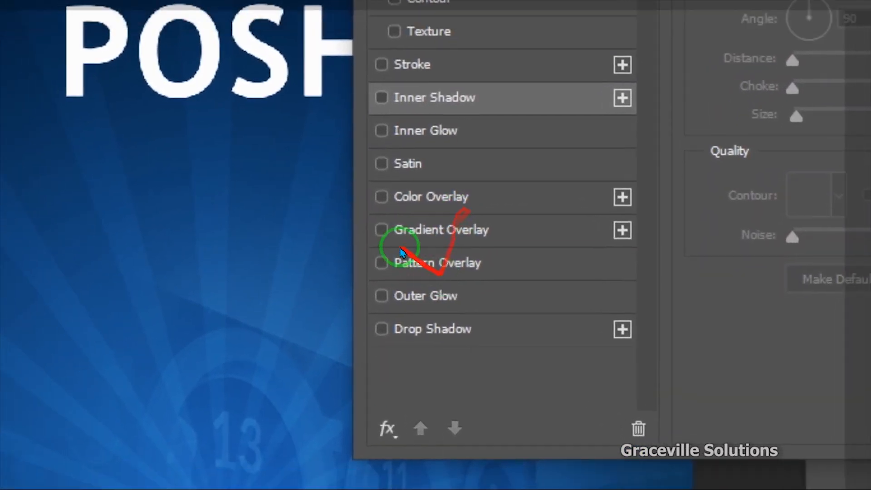
pyautogui.click(437, 244)
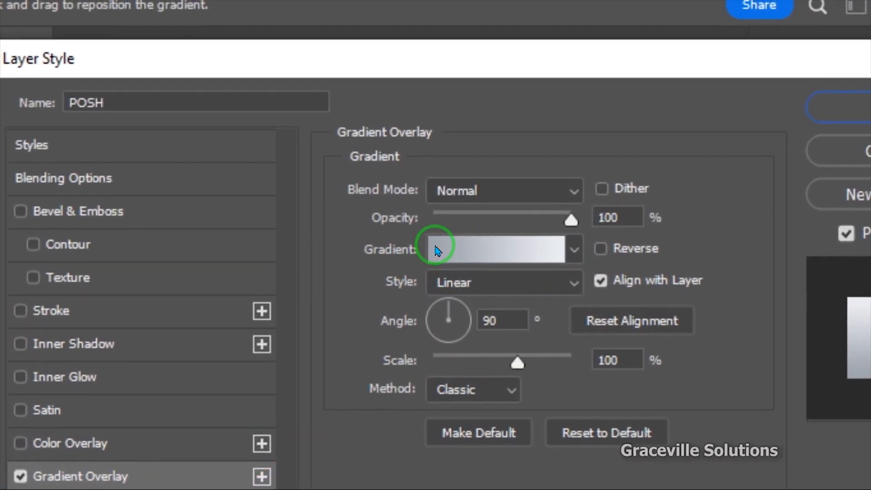
# - Set the starting color stop of the POSH gradient overlay to 04366c and confirm the gradient
pyautogui.click(529, 113)
pyautogui.click(311, 369)
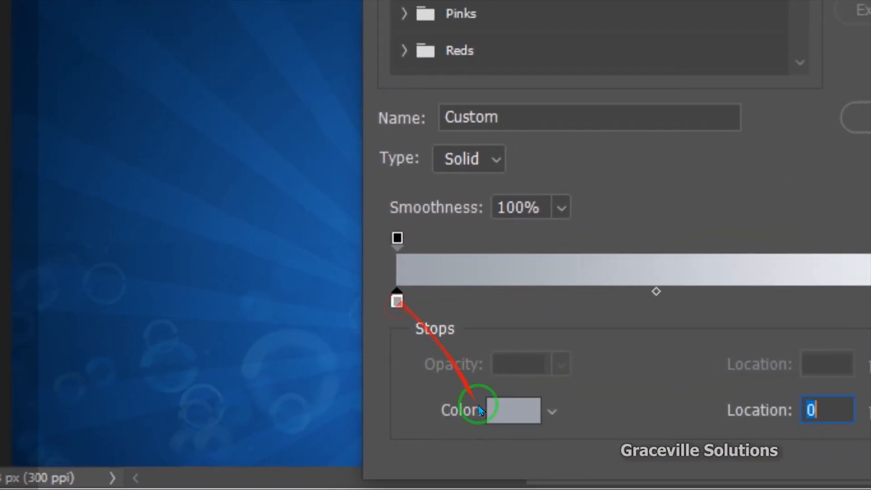
pyautogui.click(438, 411)
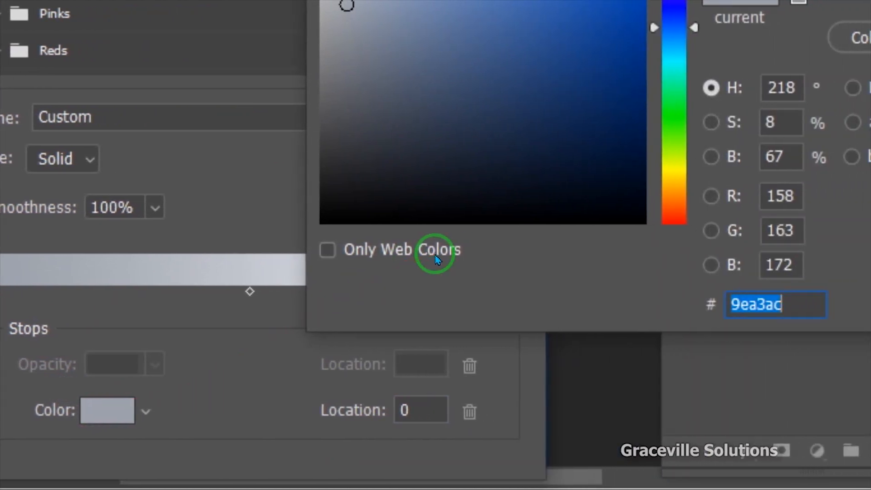
pyautogui.write('04366c')
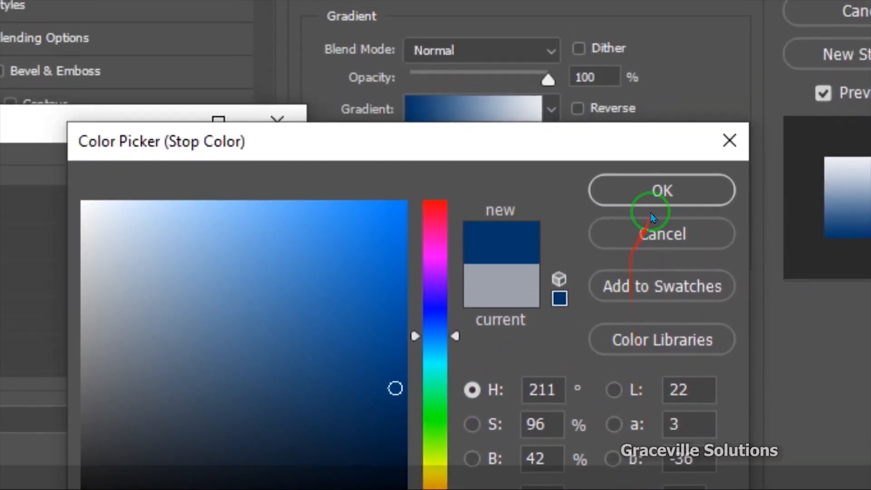
pyautogui.click(652, 214)
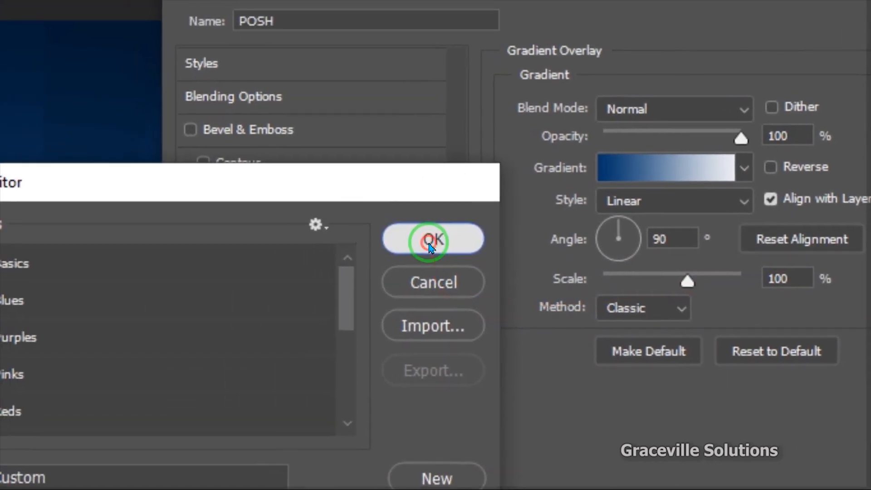
pyautogui.click(237, 237)
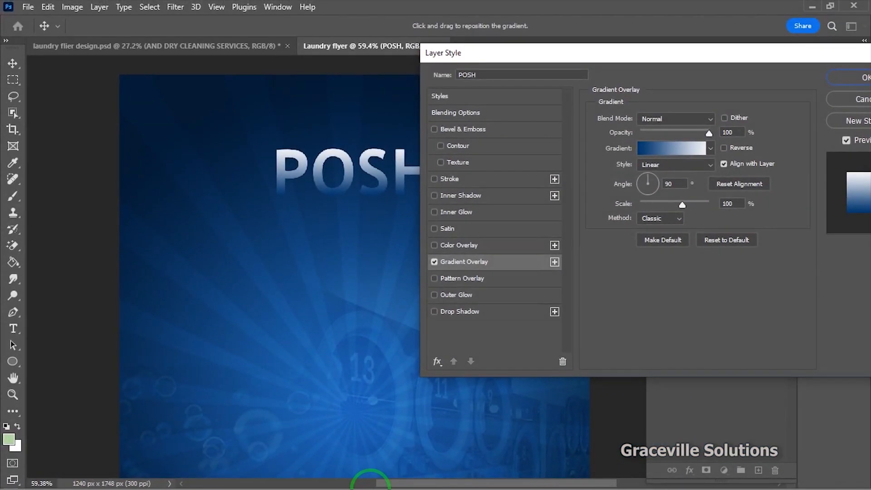
# - Switch to Notepad, copy the second posh color code 4187cd from the doc file, and return to Photoshop
pyautogui.press('super')
pyautogui.click(411, 480)
pyautogui.click(217, 376)
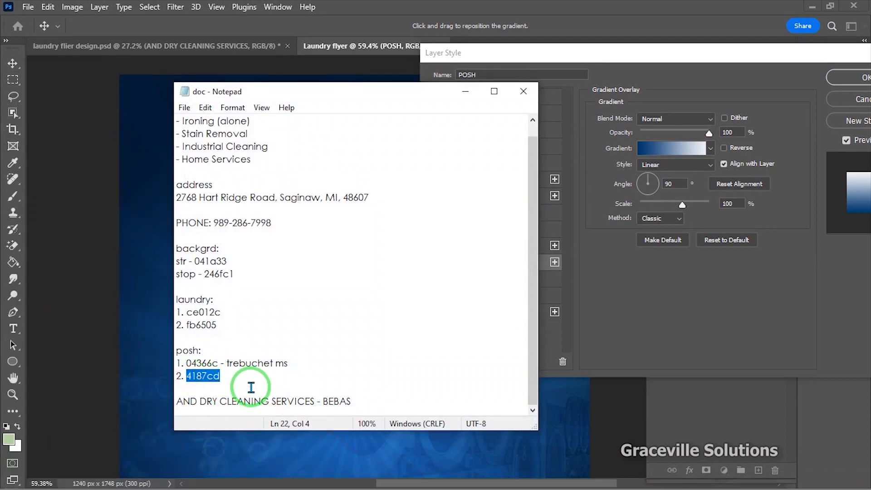
pyautogui.click(466, 91)
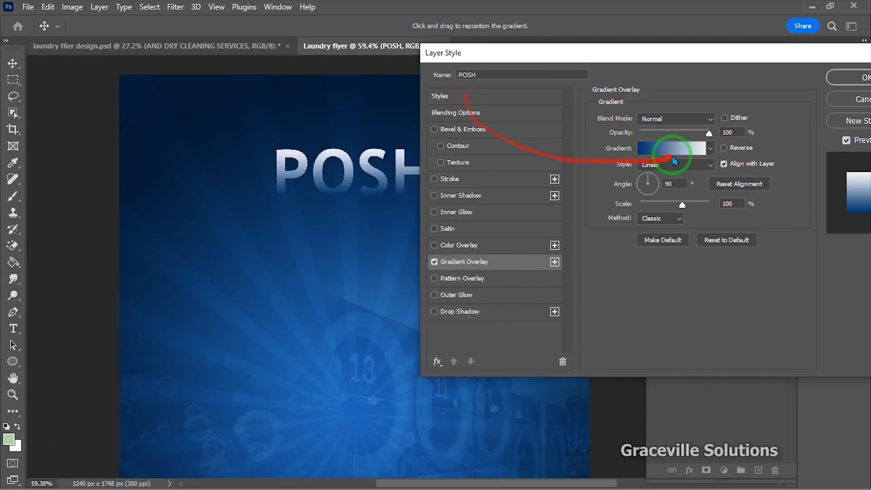
# - Set the ending color stop of the POSH gradient to 4187cd and apply the layer style
pyautogui.click(693, 155)
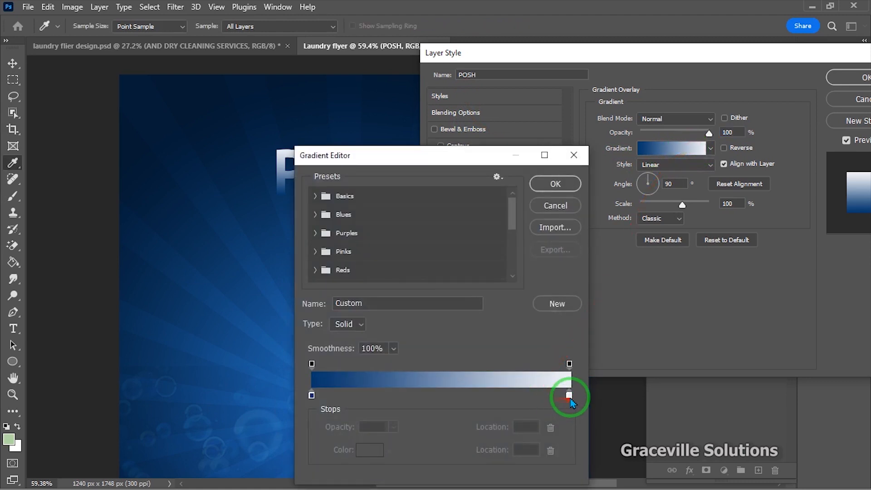
pyautogui.click(364, 452)
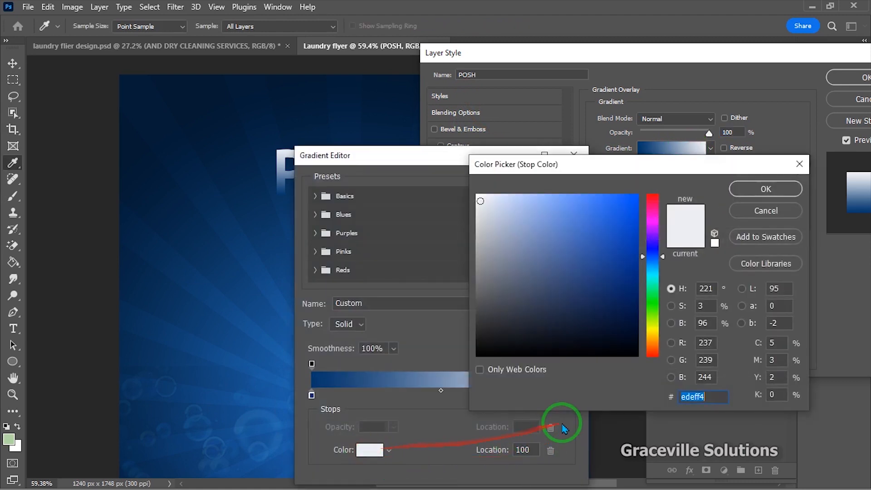
pyautogui.write('4187cd')
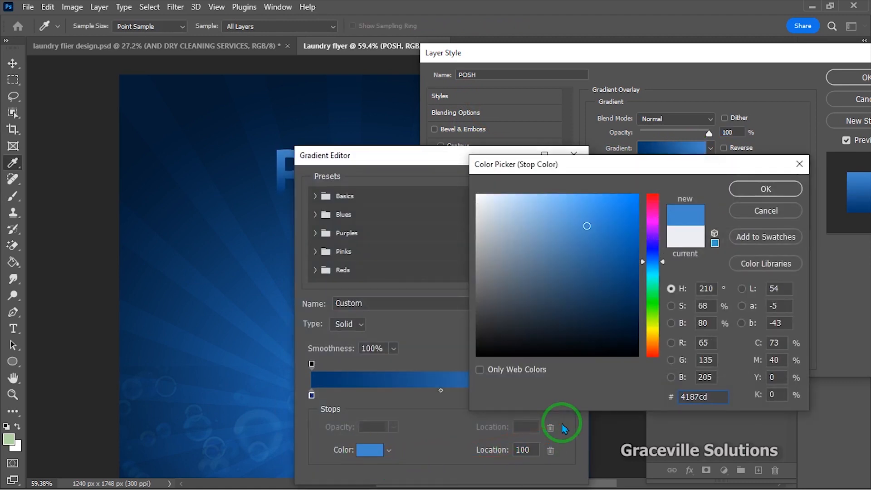
pyautogui.click(762, 189)
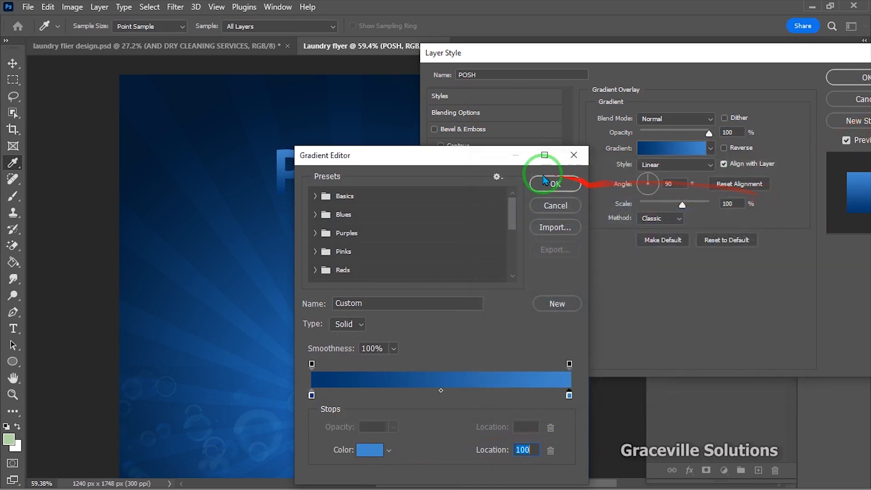
pyautogui.moveTo(490, 167); pyautogui.dragTo(347, 210)
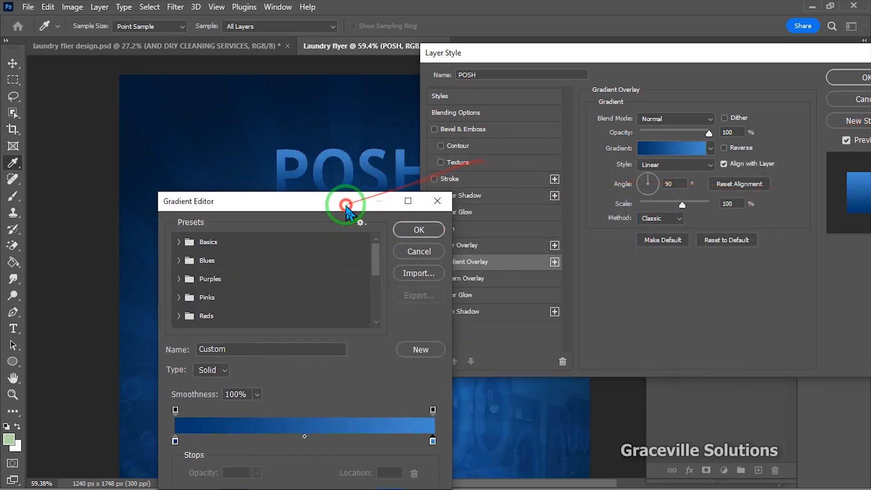
pyautogui.click(406, 231)
pyautogui.moveTo(761, 63); pyautogui.dragTo(525, 93)
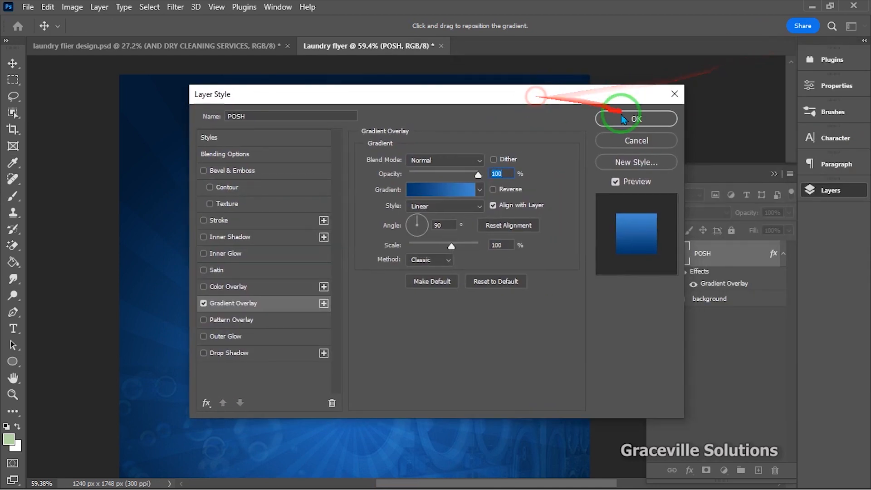
pyautogui.click(608, 117)
# - Move the POSH text slightly higher on the flyer and enable a Stroke effect in its layer style
pyautogui.moveTo(411, 171); pyautogui.dragTo(406, 158)
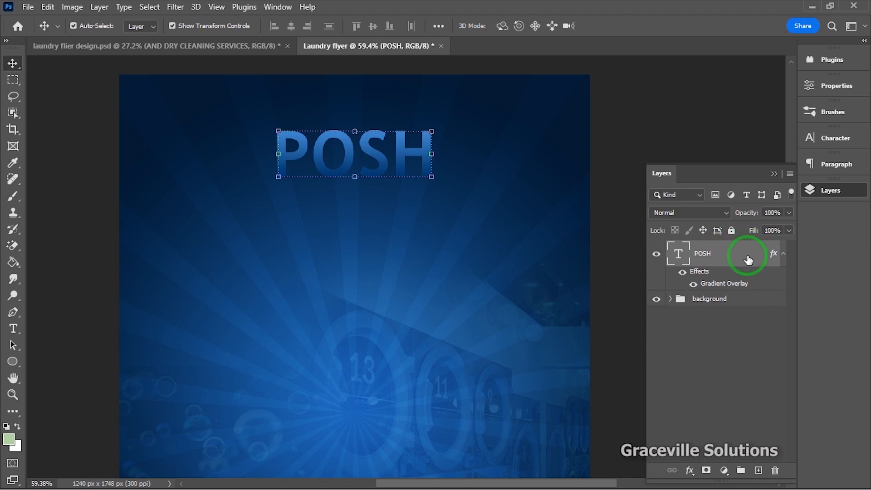
pyautogui.rightClick(747, 258)
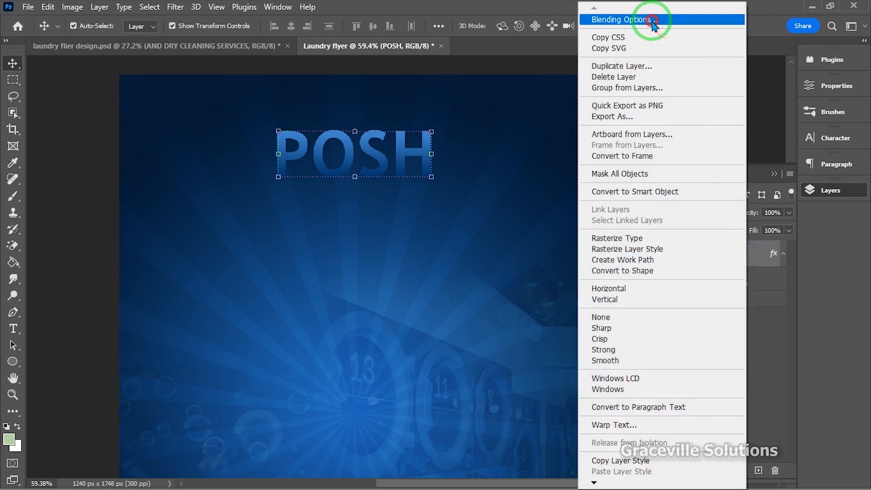
pyautogui.press('Escape')
pyautogui.moveTo(445, 90); pyautogui.dragTo(687, 73)
pyautogui.click(482, 200)
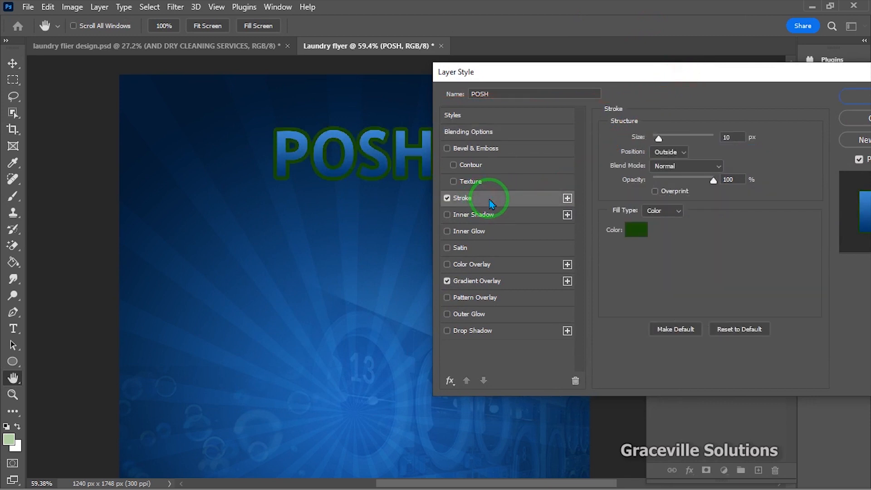
# - Change the POSH stroke color to white ffffff and apply the layer style
pyautogui.click(639, 230)
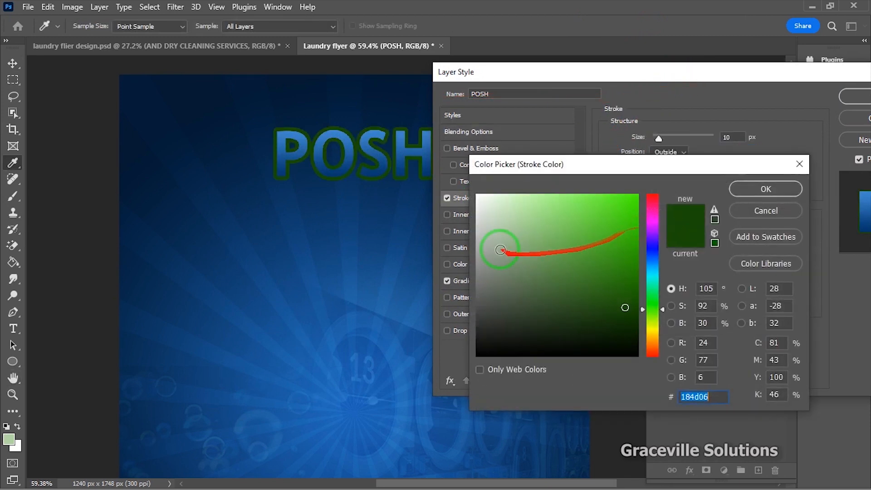
pyautogui.click(480, 199)
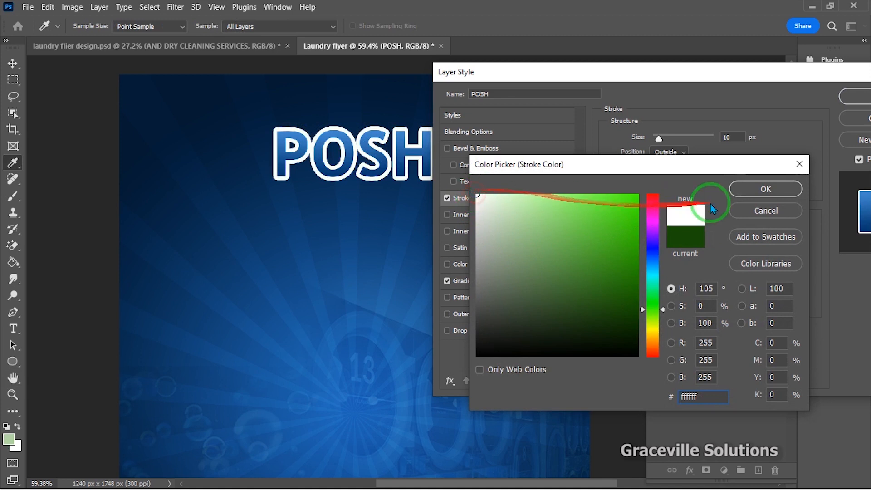
pyautogui.click(746, 189)
pyautogui.moveTo(756, 79); pyautogui.dragTo(744, 136)
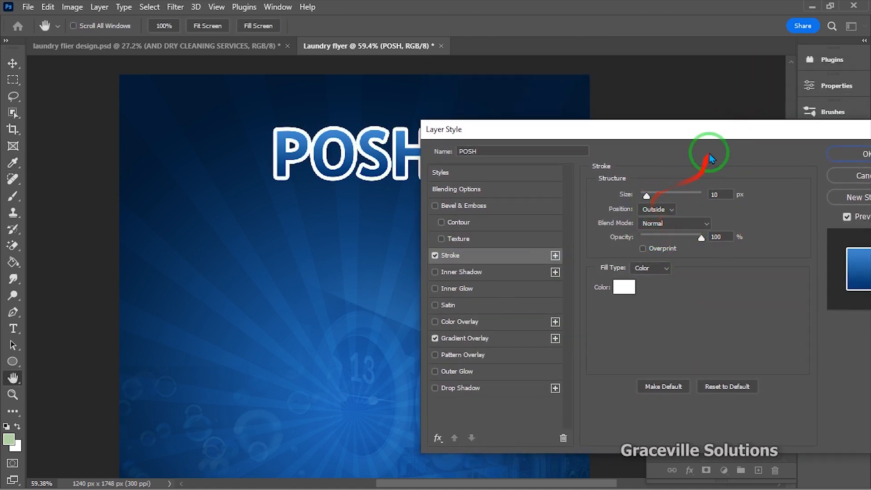
pyautogui.moveTo(717, 136); pyautogui.dragTo(636, 132)
pyautogui.click(783, 150)
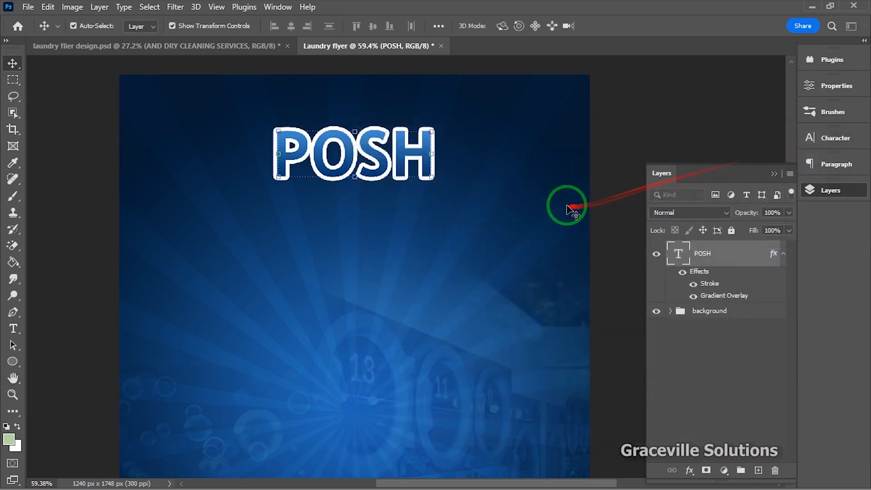
# - Switch to Notepad, copy the word laundry from the doc file, and return to the flyer in Photoshop
pyautogui.scroll(2, 431, 259)
pyautogui.scroll(-2, 430, 257)
pyautogui.scroll(2, 430, 257)
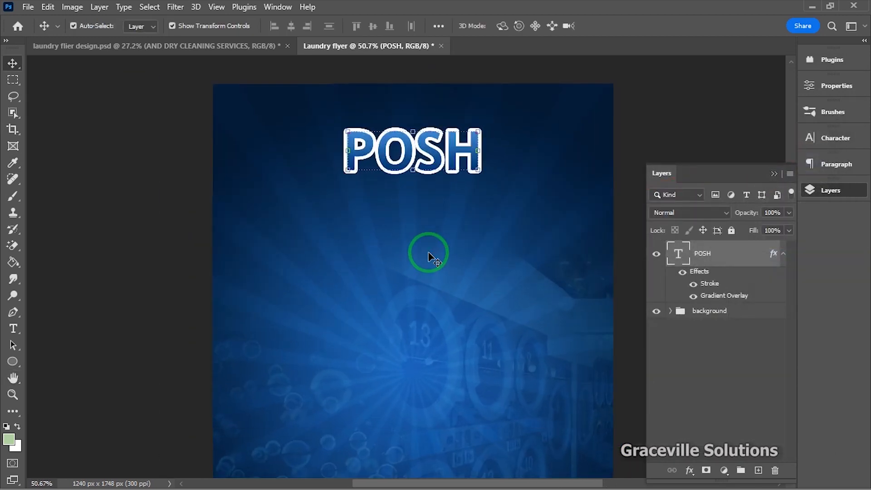
pyautogui.scroll(-2, 431, 258)
pyautogui.press('super')
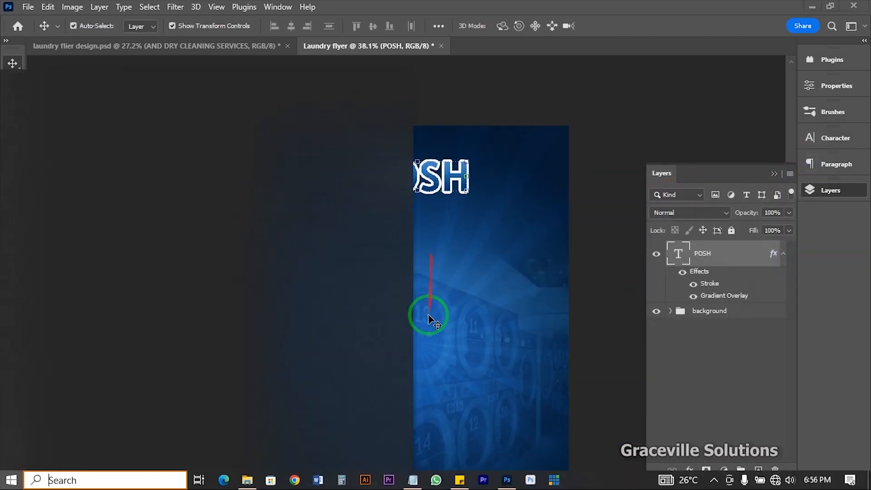
pyautogui.click(348, 482)
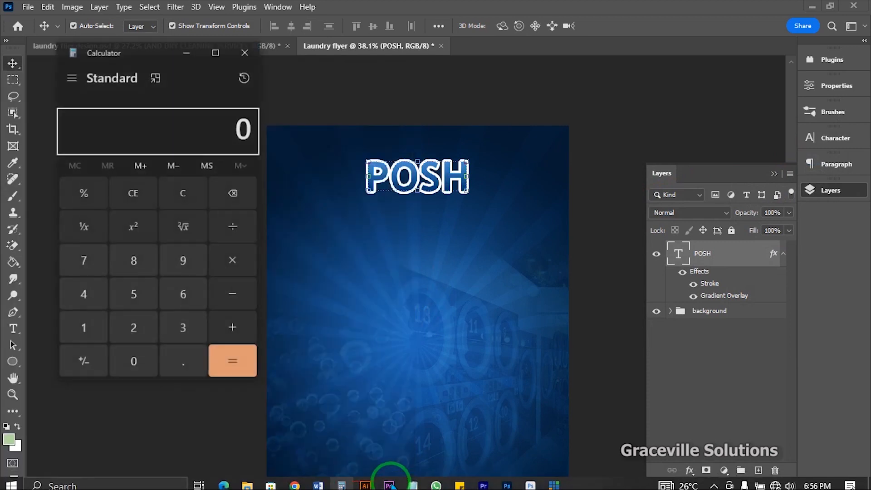
pyautogui.click(248, 61)
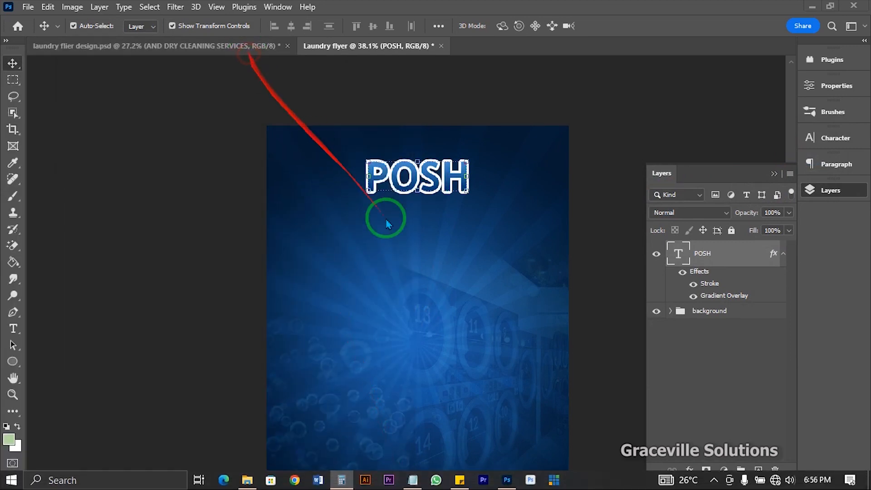
pyautogui.click(412, 482)
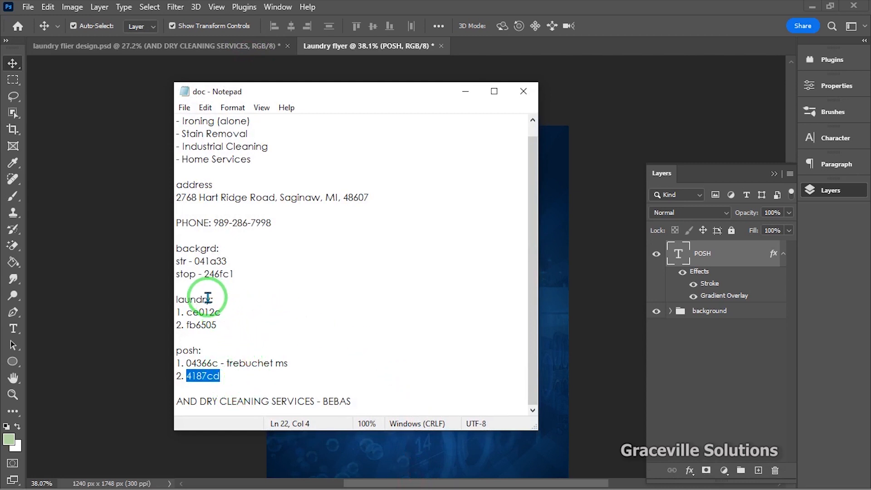
pyautogui.moveTo(210, 300); pyautogui.dragTo(168, 300)
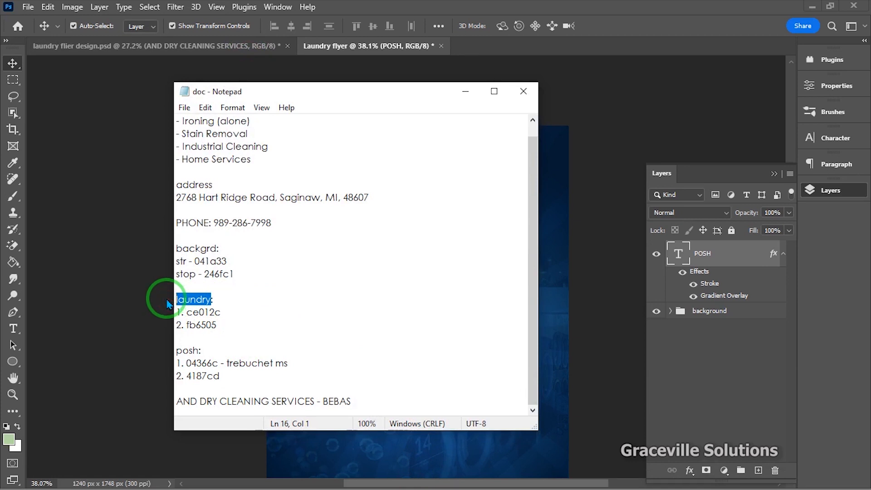
pyautogui.click(465, 91)
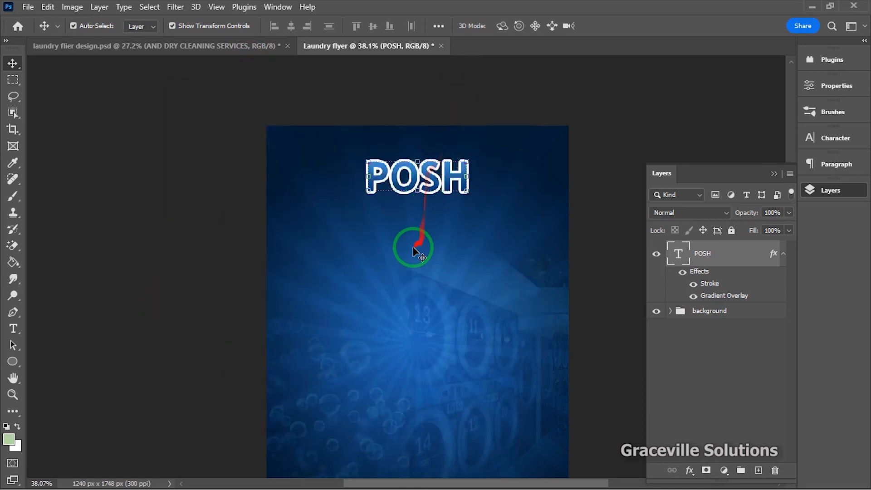
# - Add a new text layer reading LAUNDRY in capital letters below the POSH heading and commit the text
pyautogui.press('t')
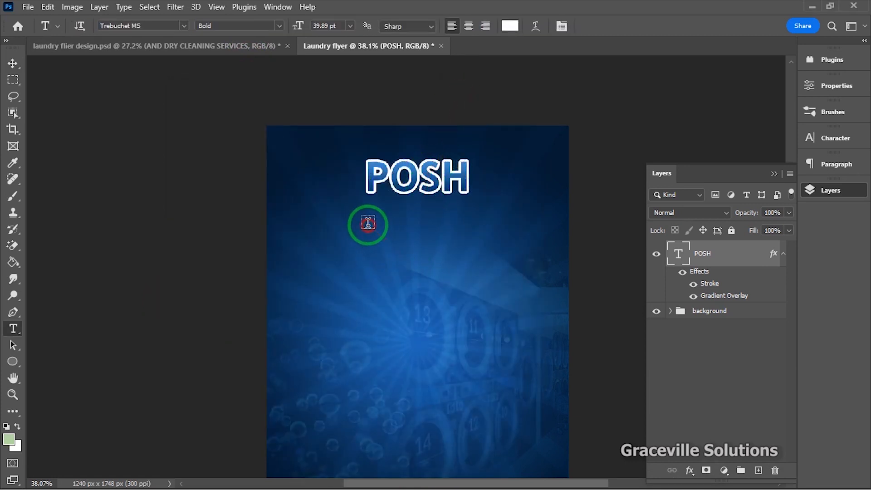
pyautogui.click(368, 223)
pyautogui.click(388, 225)
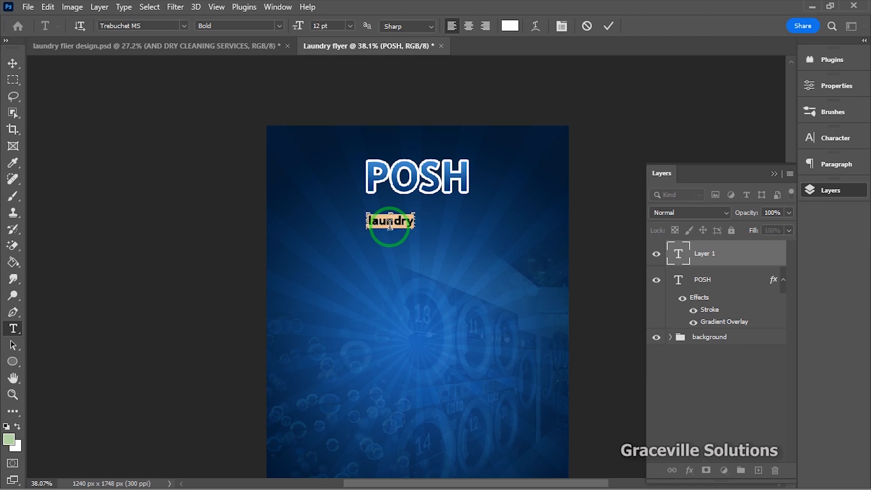
pyautogui.write('LAUNDRY')
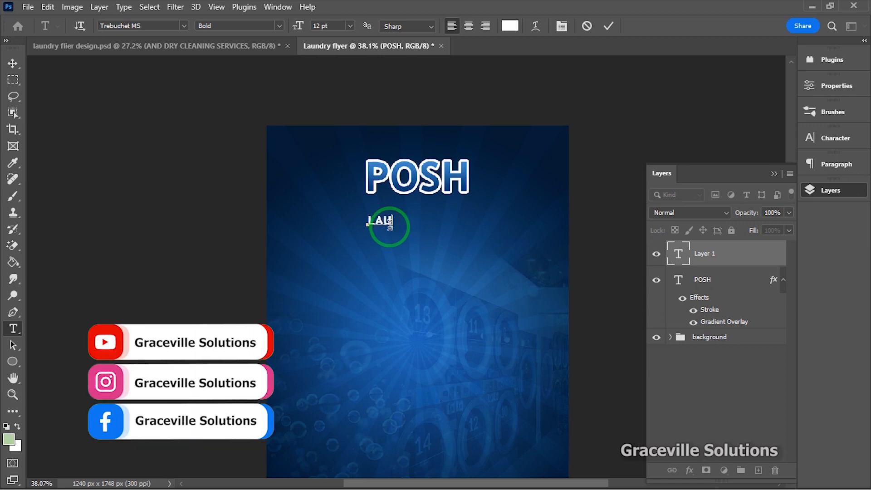
pyautogui.click(609, 26)
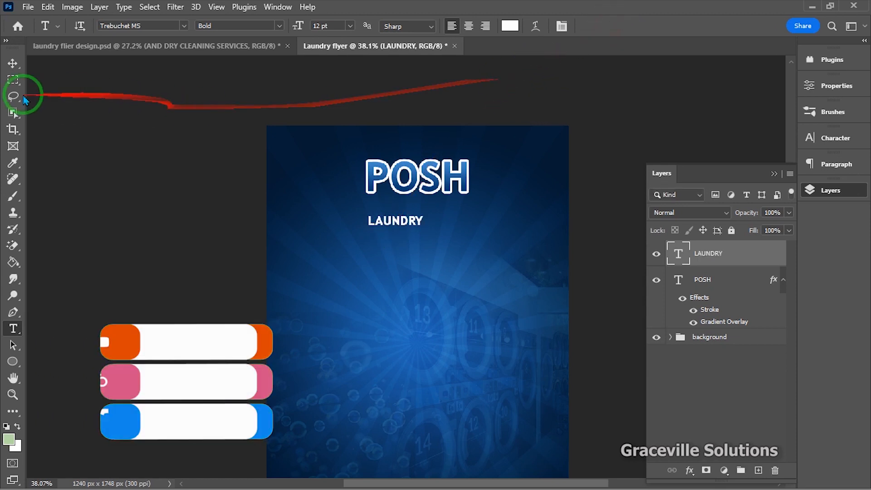
# - Enlarge the LAUNDRY text beneath POSH until it extends wider than the POSH heading, and commit the transform
pyautogui.click(13, 63)
pyautogui.moveTo(424, 212); pyautogui.dragTo(529, 203)
pyautogui.press('Return')
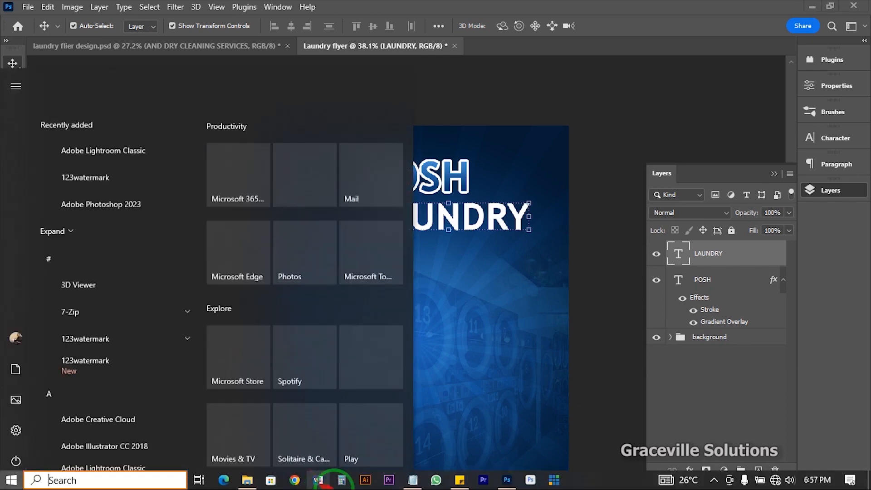
# - Switch to Notepad, copy the first laundry color code ce012c from the doc file, and return to the flyer
pyautogui.click(408, 473)
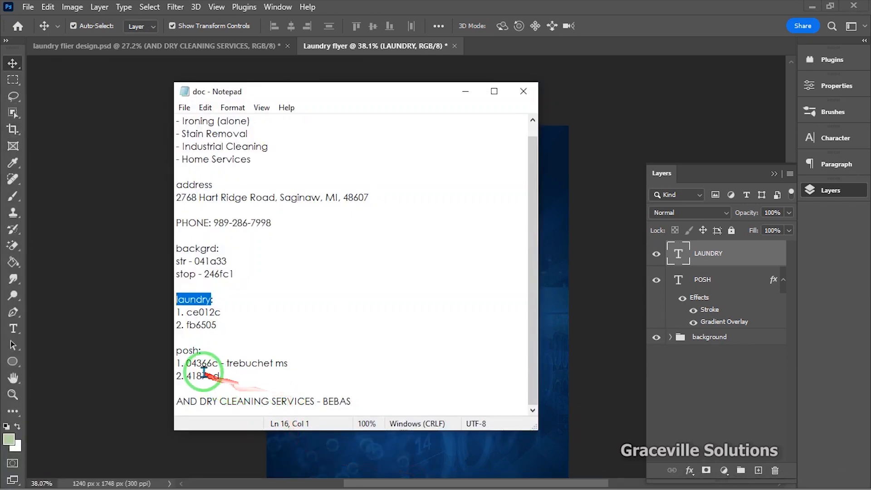
pyautogui.moveTo(222, 313); pyautogui.dragTo(213, 313)
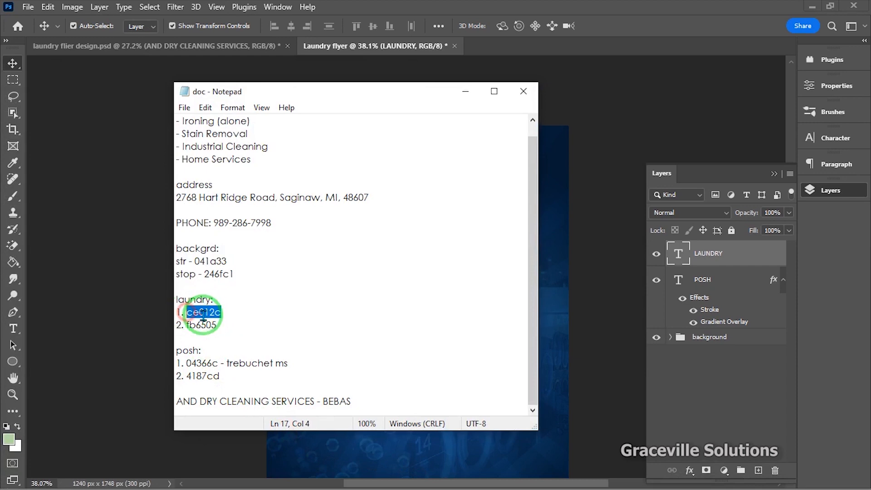
pyautogui.rightClick(202, 317)
pyautogui.click(274, 165)
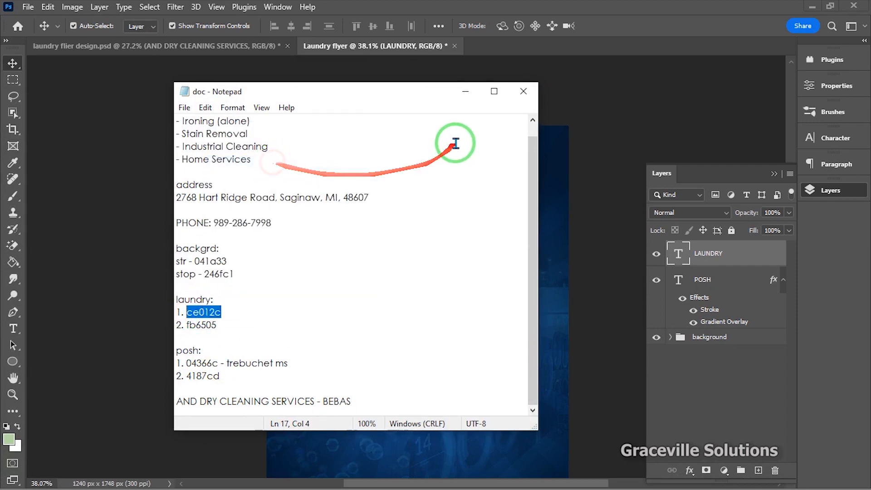
pyautogui.click(466, 91)
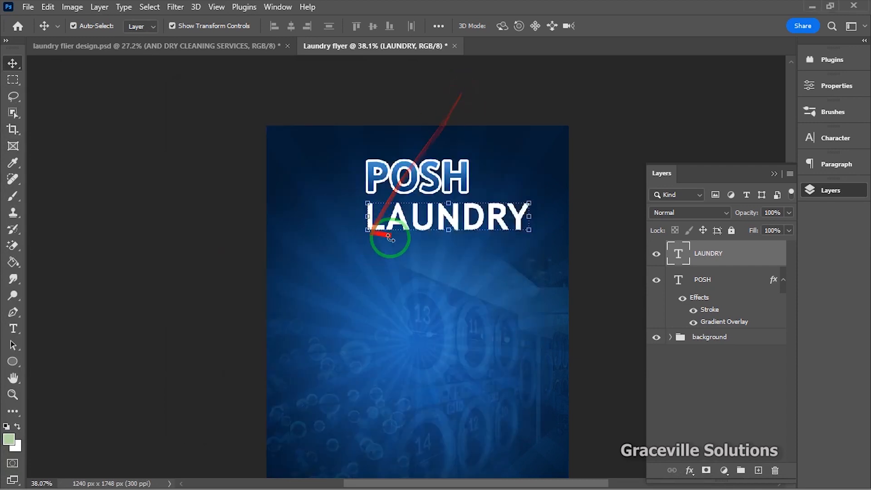
# - Add a Gradient Overlay to the LAUNDRY layer and set the gradient's starting color stop to ce012c
pyautogui.rightClick(732, 257)
pyautogui.click(593, 68)
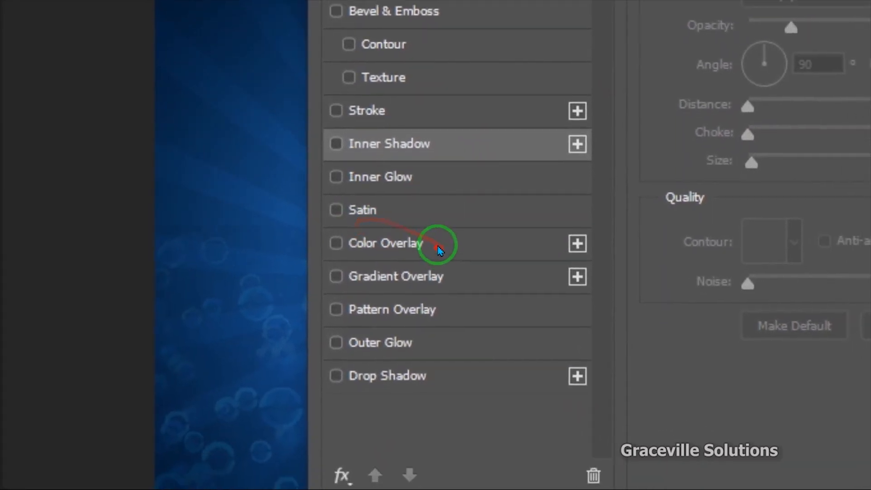
pyautogui.click(438, 250)
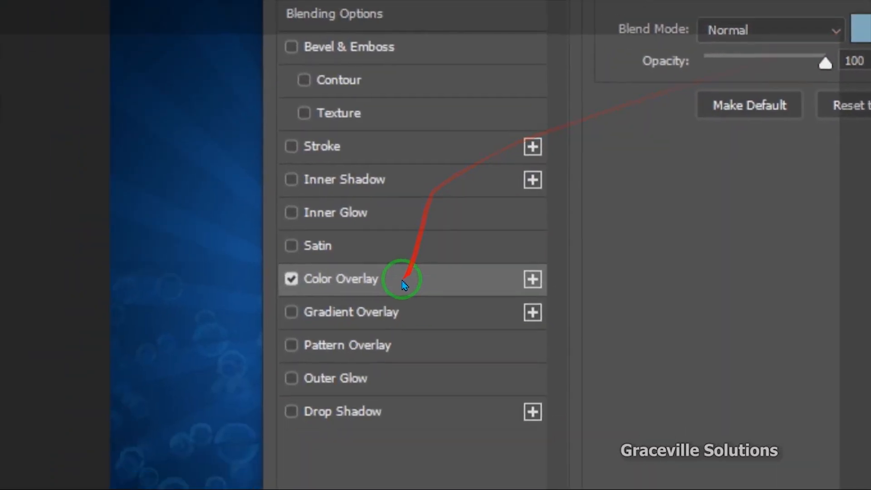
pyautogui.click(385, 320)
pyautogui.click(284, 287)
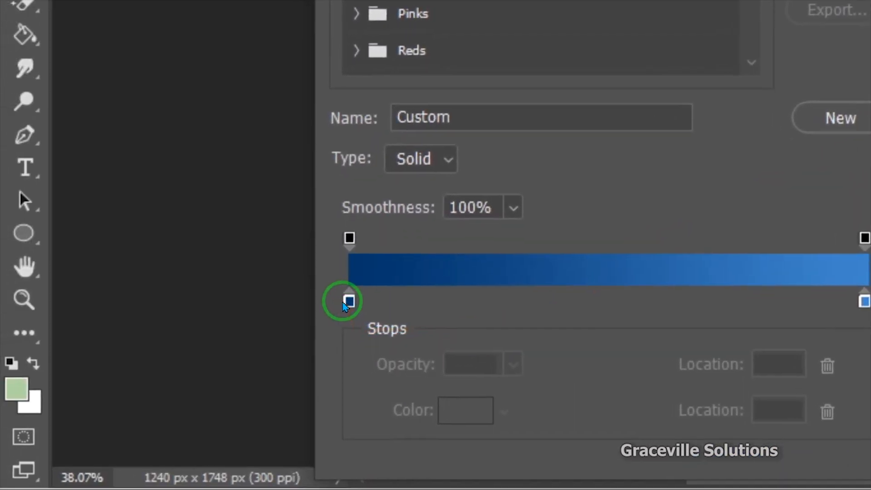
pyautogui.click(288, 307)
pyautogui.click(442, 415)
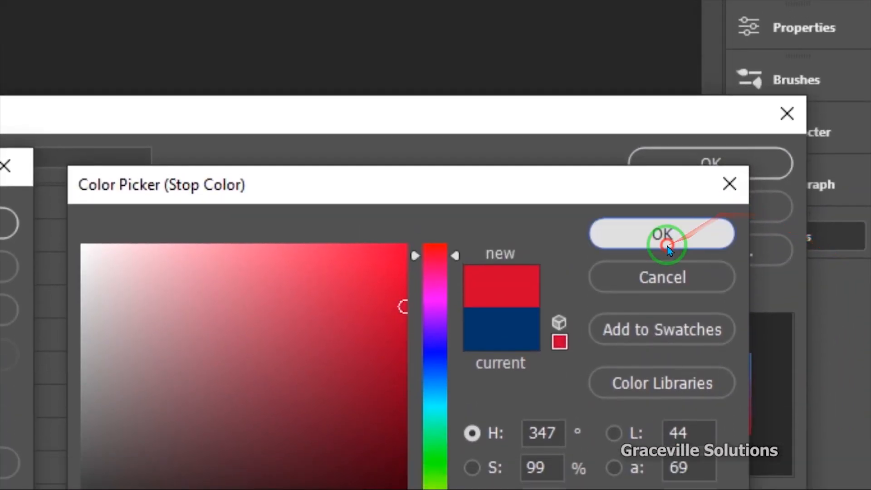
pyautogui.click(661, 233)
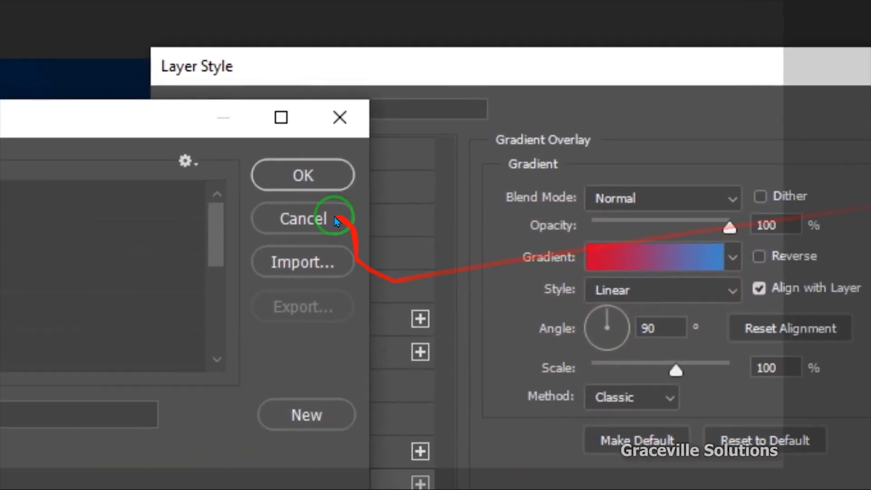
pyautogui.click(425, 241)
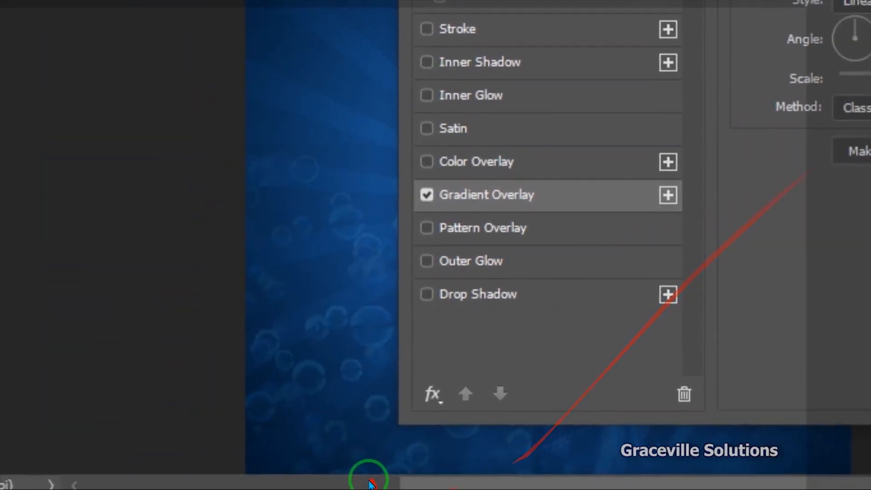
# - Switch to Notepad, copy the second laundry color code fb6505, and return to the layer style in Photoshop
pyautogui.press('super')
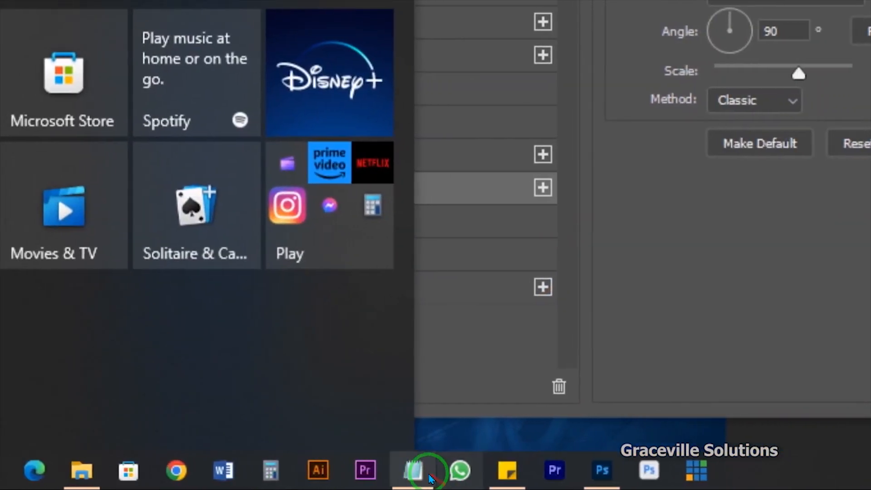
pyautogui.click(606, 470)
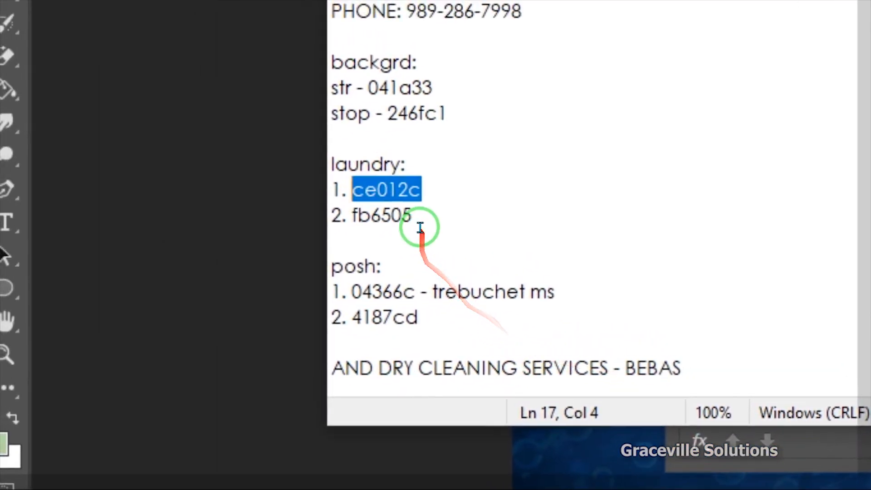
pyautogui.moveTo(212, 160); pyautogui.dragTo(152, 159)
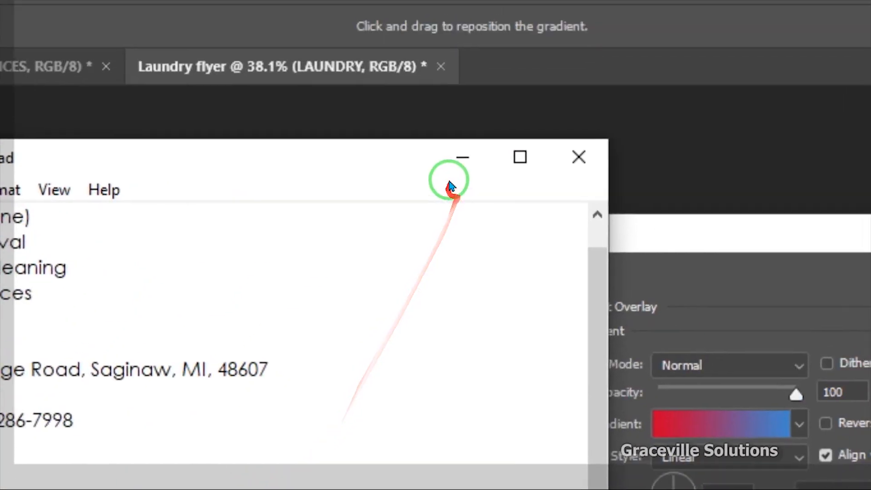
pyautogui.click(463, 157)
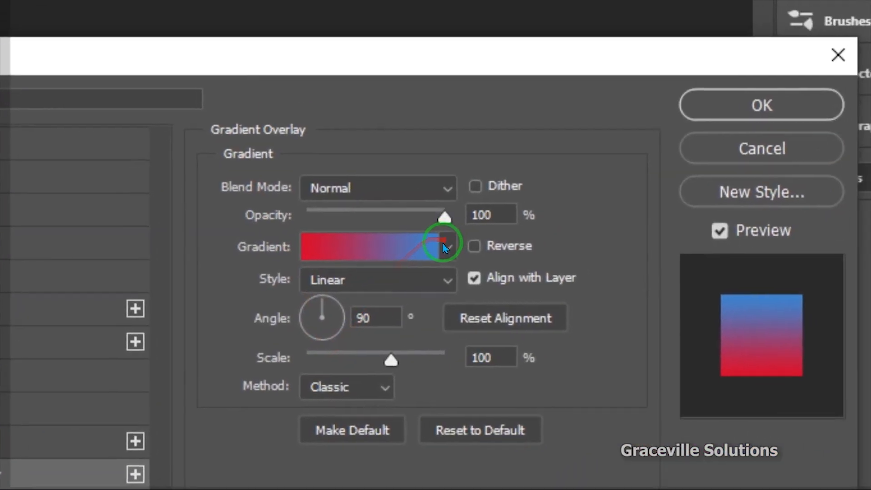
# - Set the ending color stop of the LAUNDRY gradient to fb6505 and apply the layer style
pyautogui.click(446, 248)
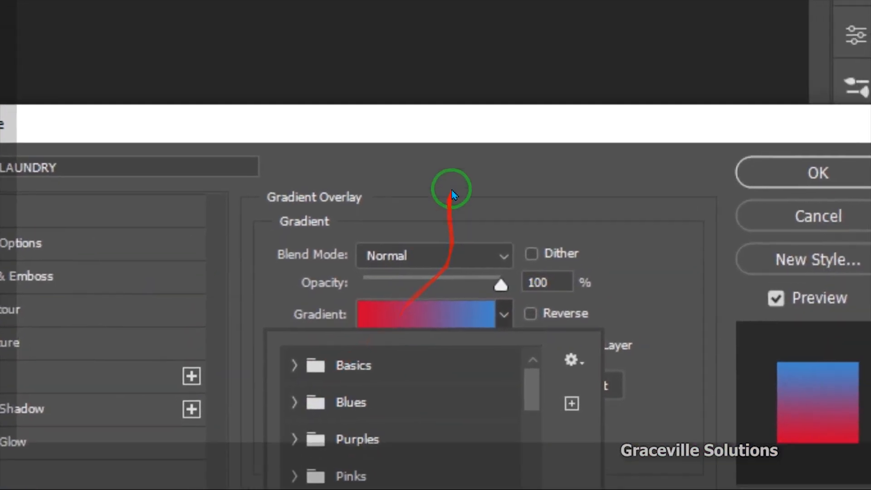
pyautogui.click(396, 101)
pyautogui.click(368, 340)
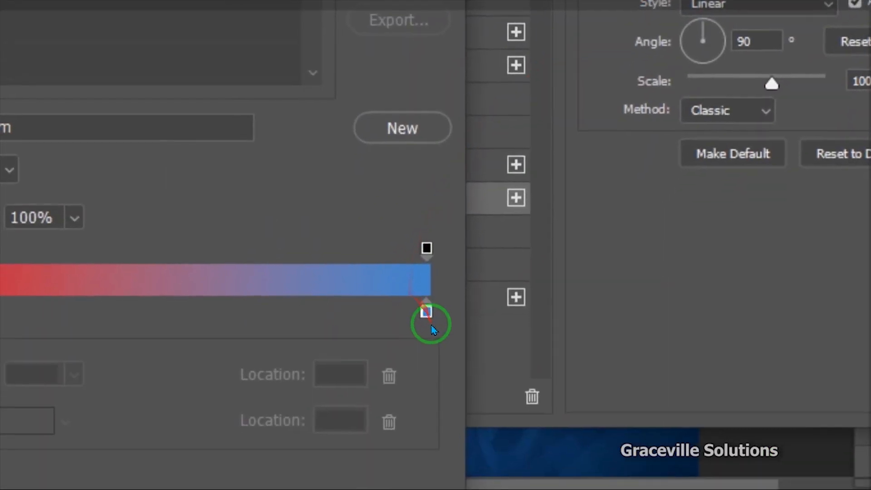
pyautogui.click(434, 302)
pyautogui.click(39, 411)
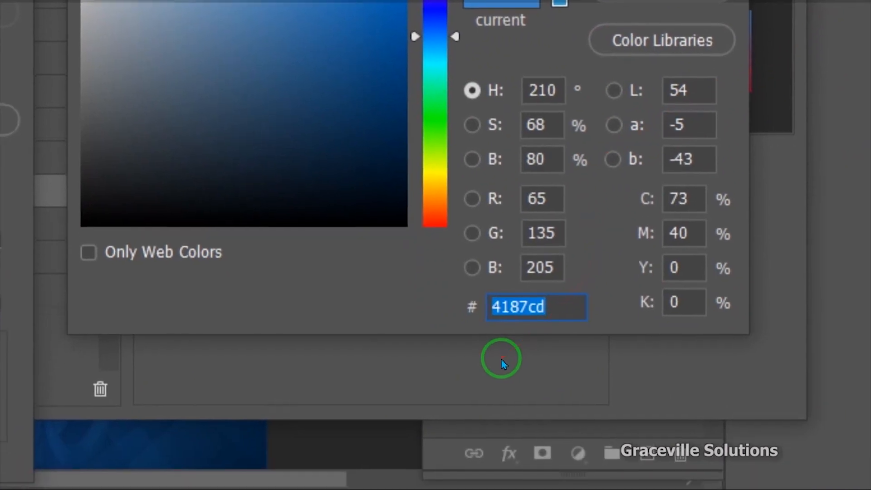
pyautogui.write('fb6505')
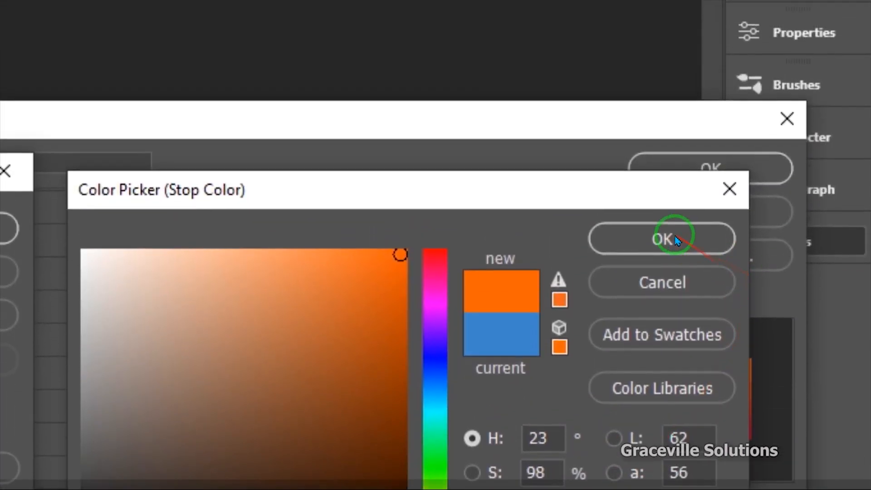
pyautogui.click(661, 127)
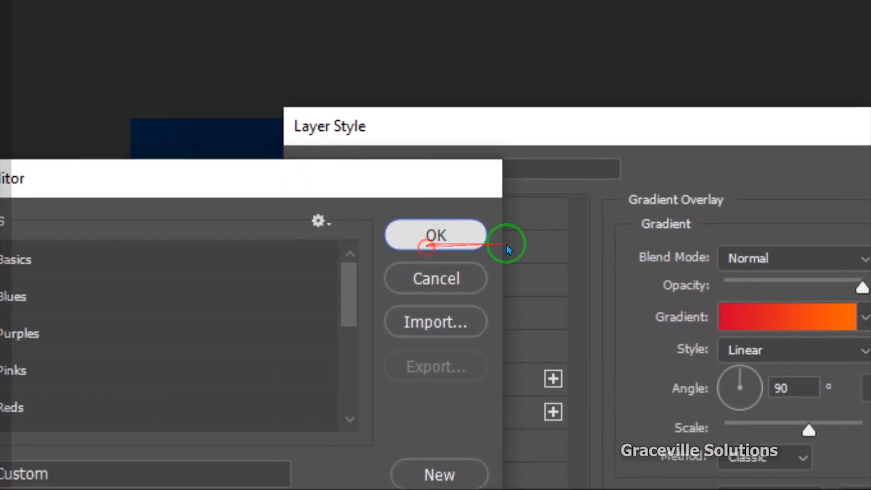
pyautogui.click(309, 262)
pyautogui.click(749, 245)
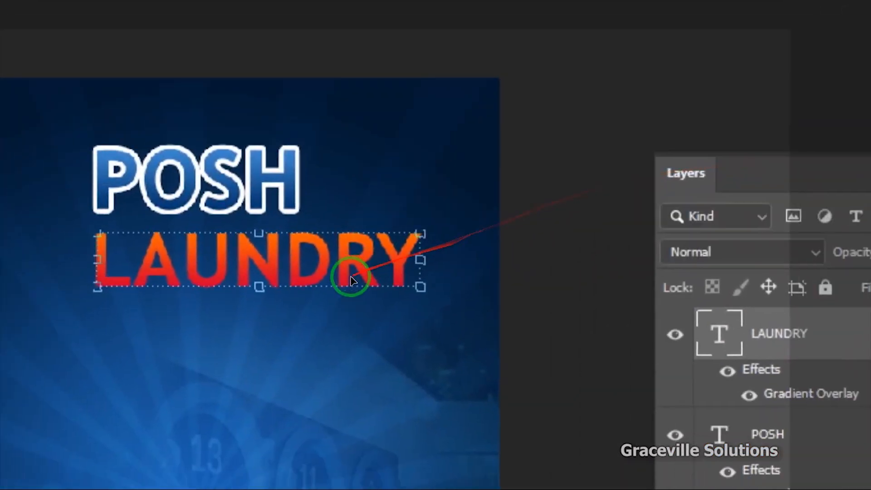
# - Move the LAUNDRY text 12 px to the left to line up its starting edge with POSH
pyautogui.scroll(-4, 345, 283)
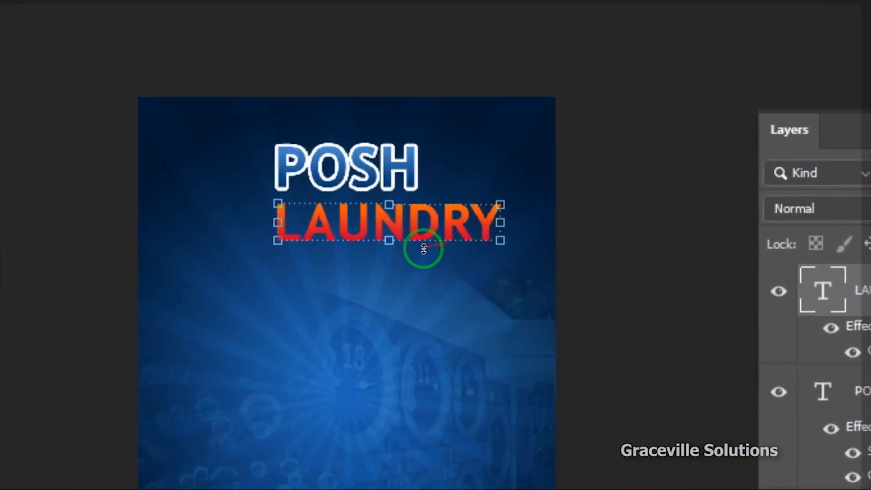
pyautogui.scroll(1, 291, 321)
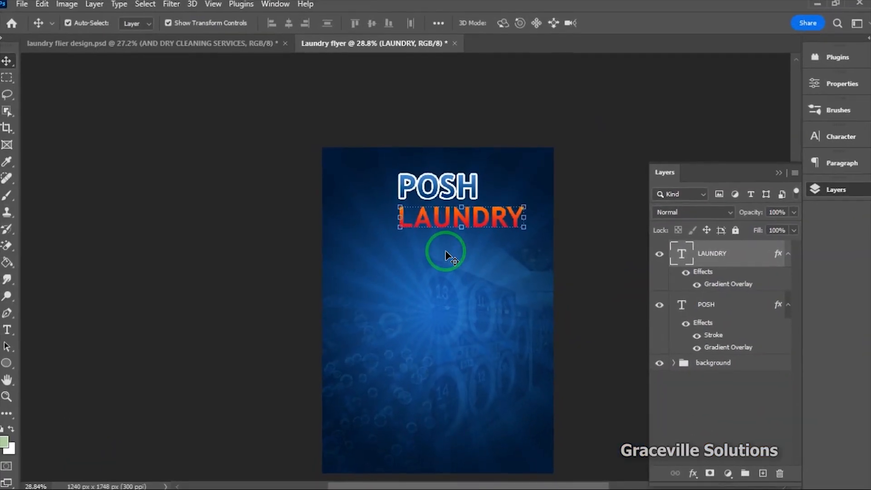
pyautogui.moveTo(411, 250); pyautogui.dragTo(289, 199)
pyautogui.scroll(2, 342, 226)
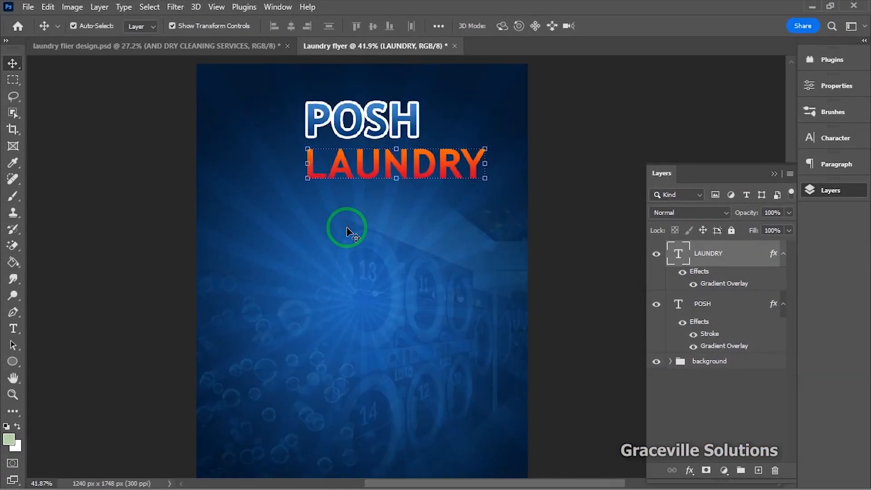
pyautogui.moveTo(398, 172); pyautogui.dragTo(395, 173)
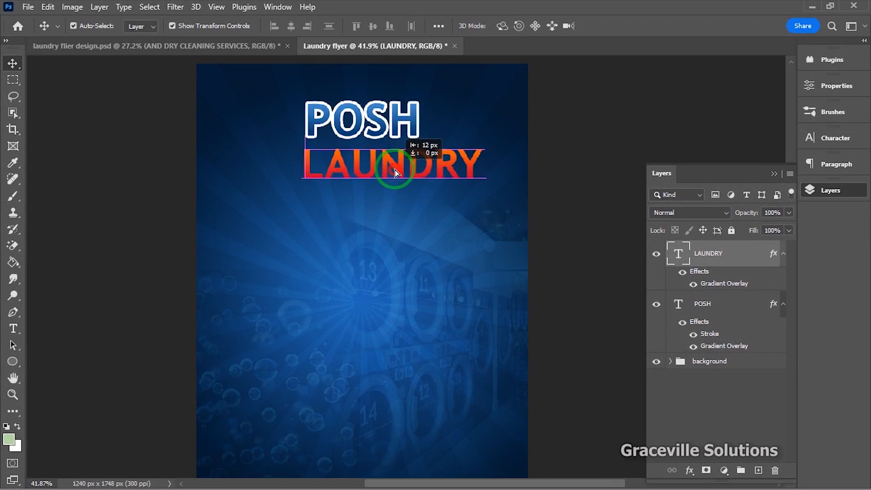
# - Add a white 10 px outside Stroke to the LAUNDRY layer and apply the layer style
pyautogui.rightClick(731, 258)
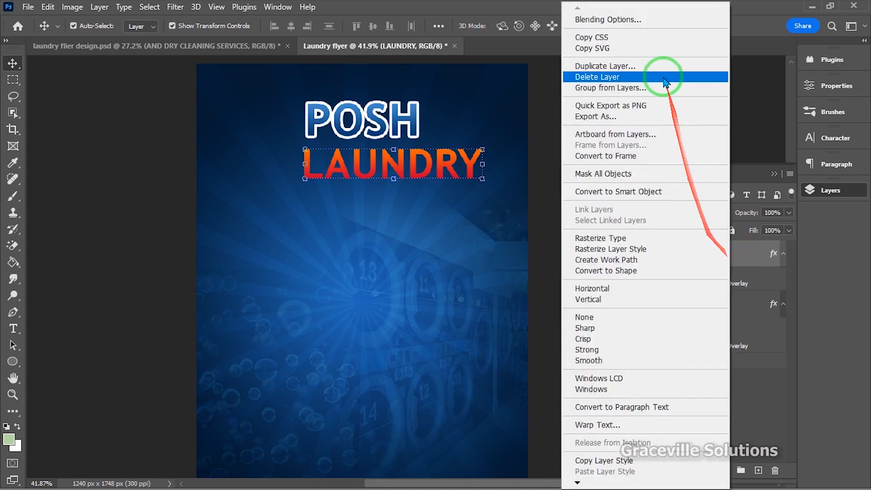
pyautogui.click(628, 20)
pyautogui.moveTo(443, 127); pyautogui.dragTo(393, 176)
pyautogui.click(517, 201)
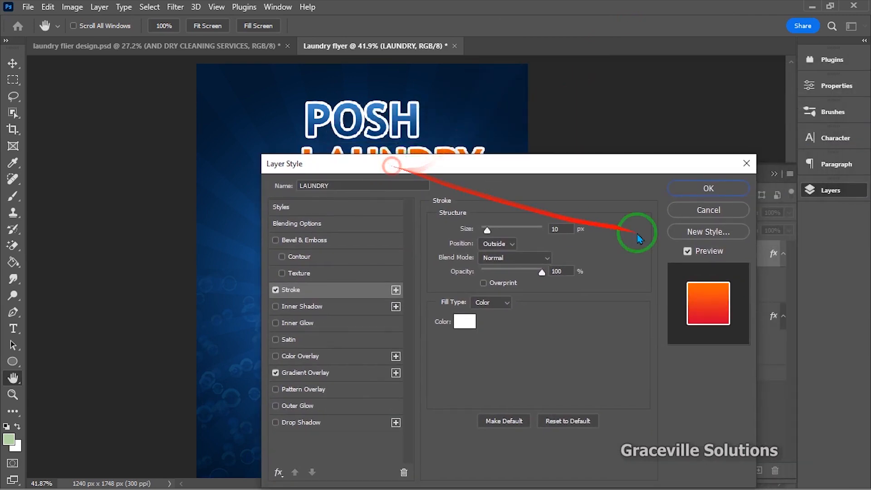
pyautogui.click(692, 190)
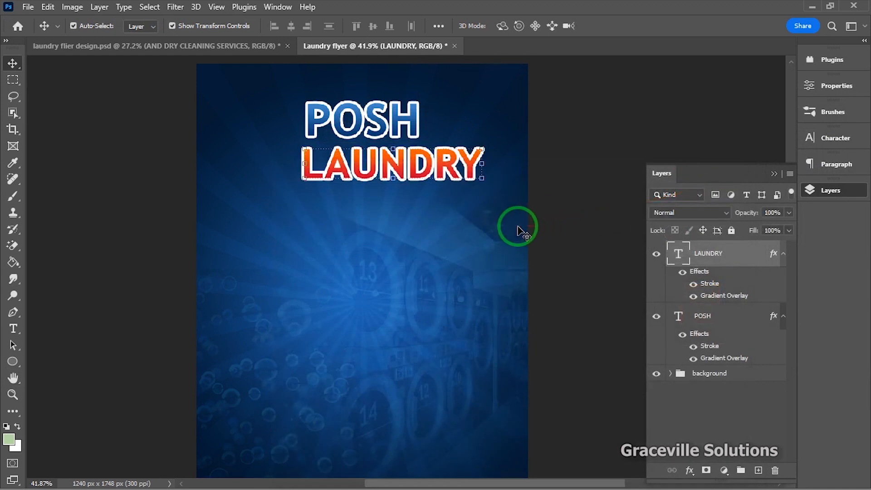
# - Try copying the LAUNDRY layer style and pasting it onto the POSH layer
pyautogui.scroll(3, 515, 230)
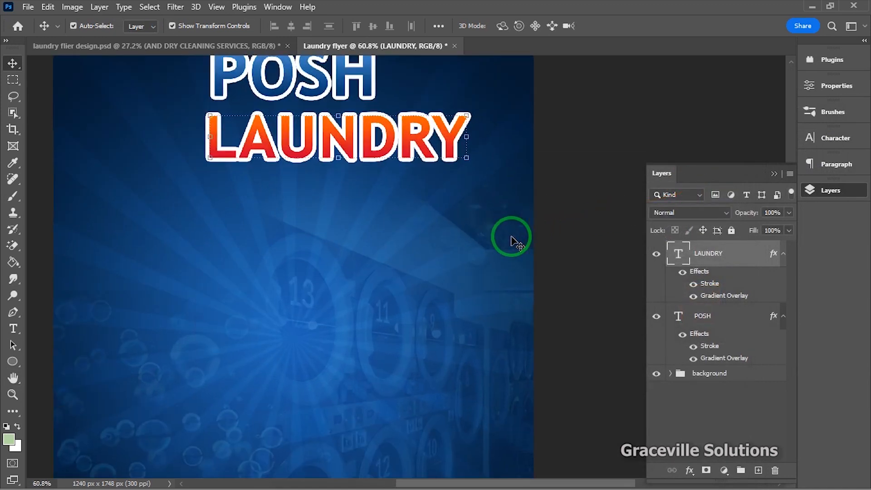
pyautogui.moveTo(435, 260); pyautogui.dragTo(441, 303)
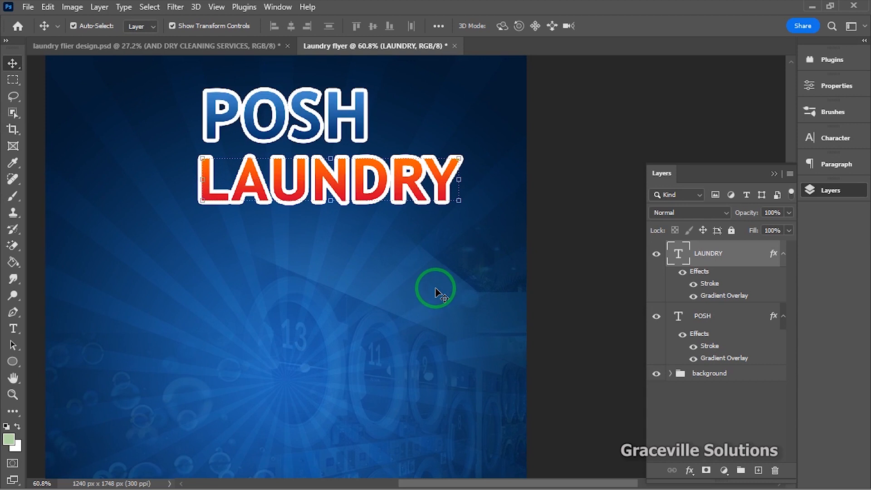
pyautogui.rightClick(734, 262)
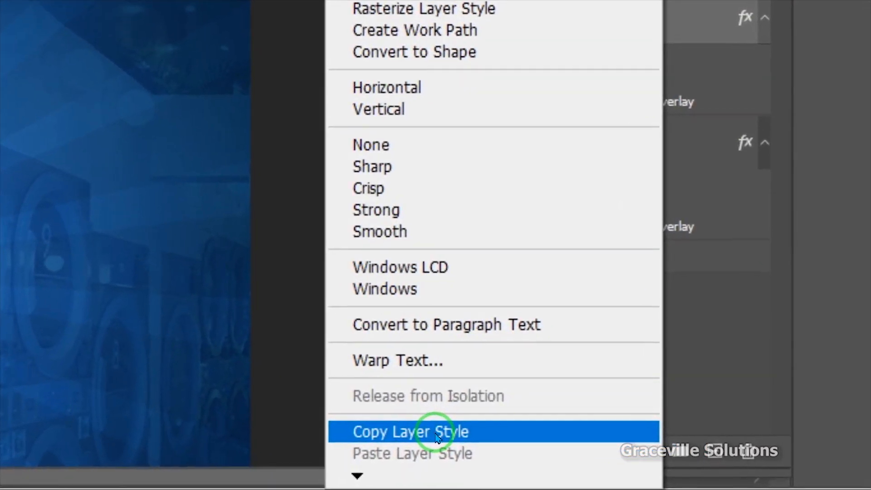
pyautogui.click(622, 462)
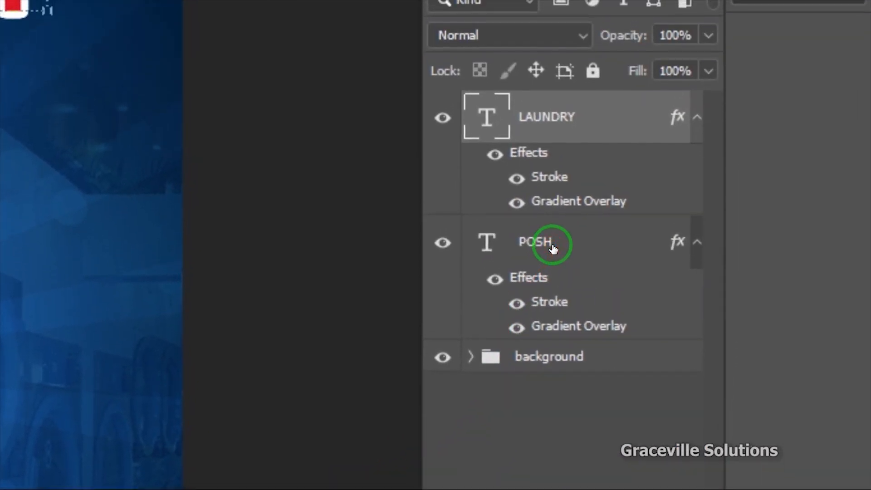
pyautogui.click(552, 247)
pyautogui.rightClick(552, 248)
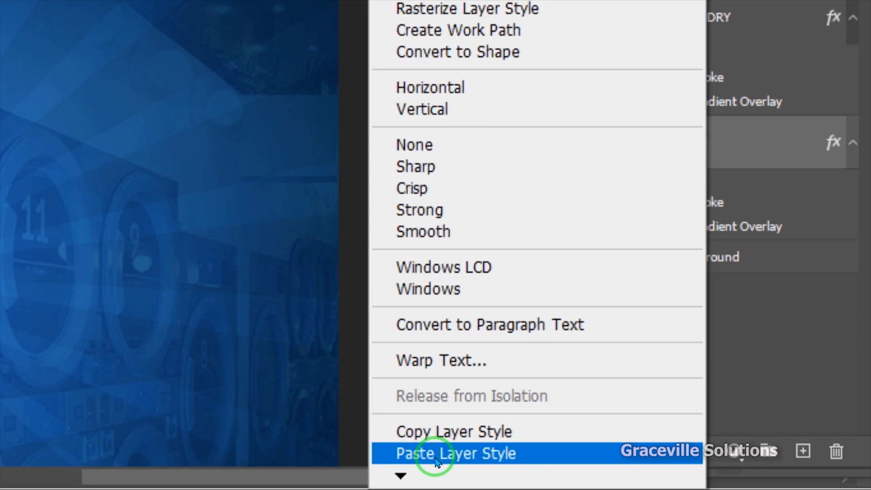
pyautogui.click(436, 454)
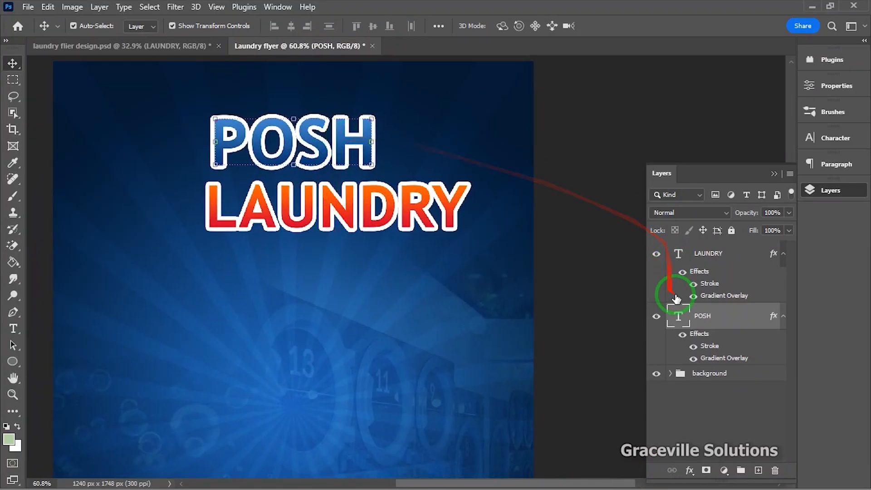
# - Duplicate the POSH text layer as POSH copy within the Laundry flyer document
pyautogui.click(708, 258)
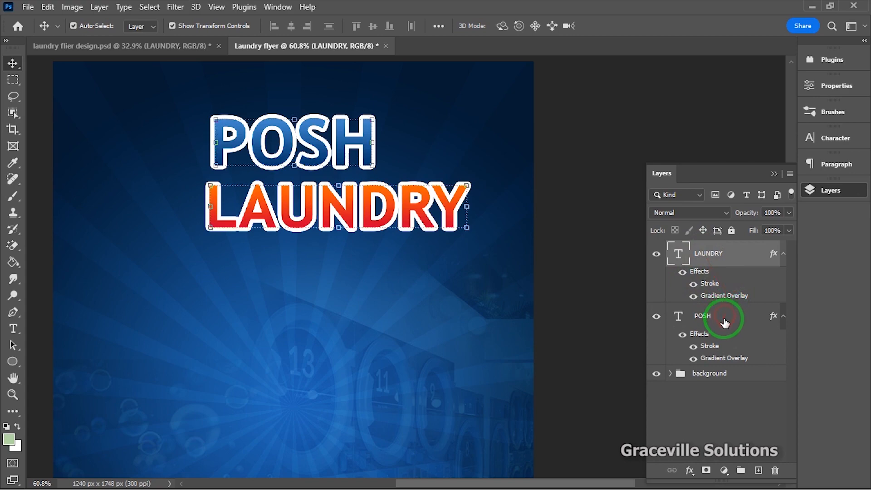
pyautogui.click(724, 321)
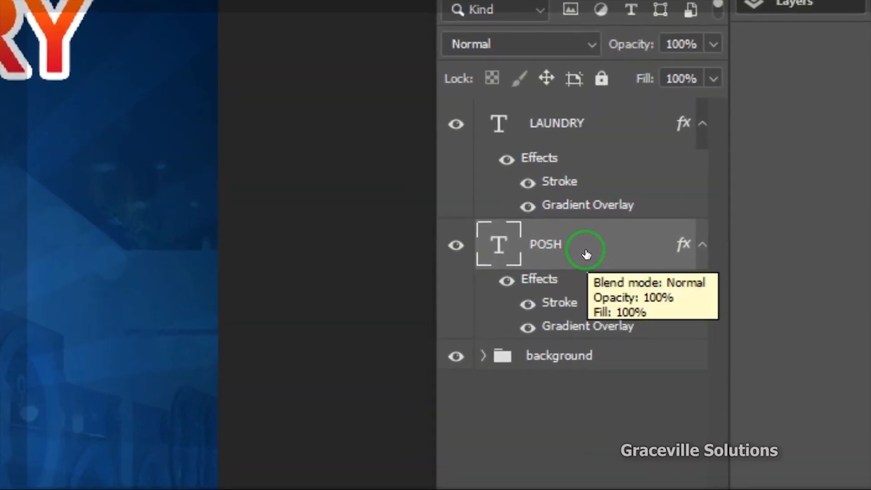
pyautogui.rightClick(723, 320)
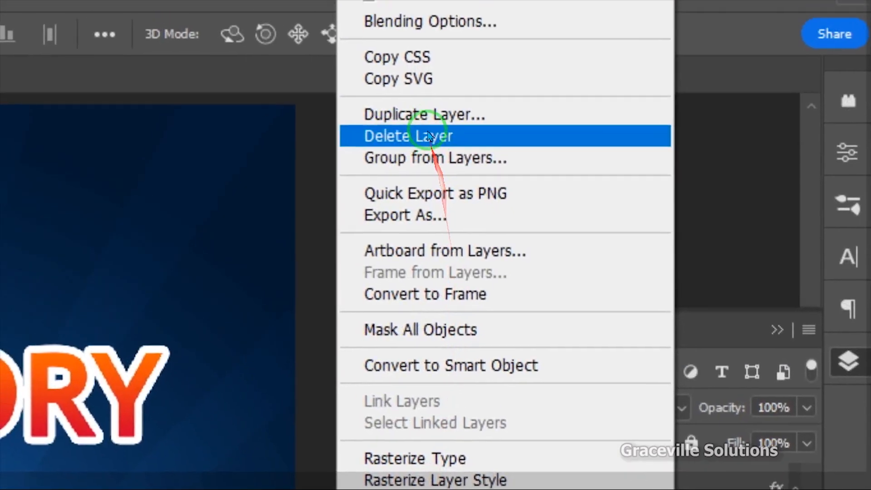
pyautogui.click(426, 114)
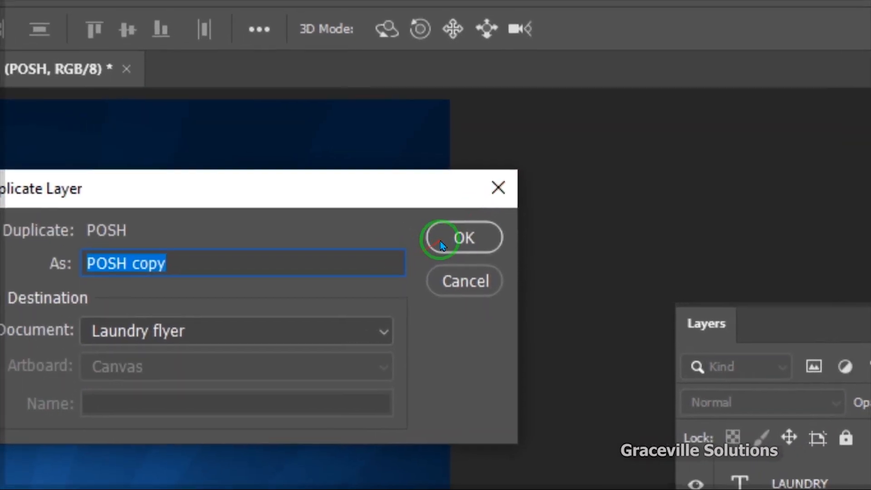
pyautogui.click(443, 235)
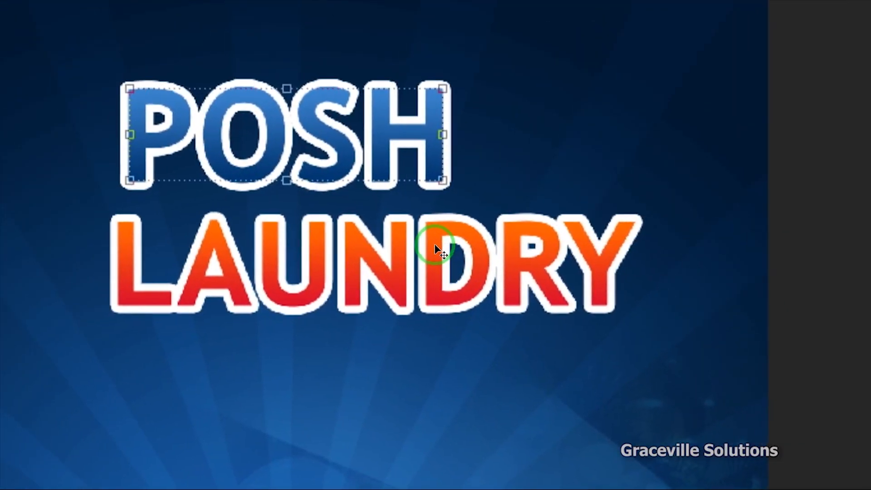
pyautogui.press('ctrl')
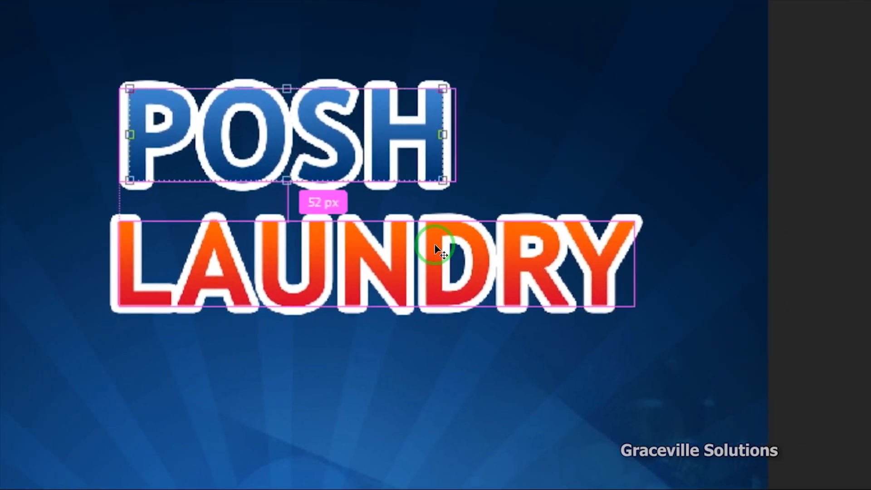
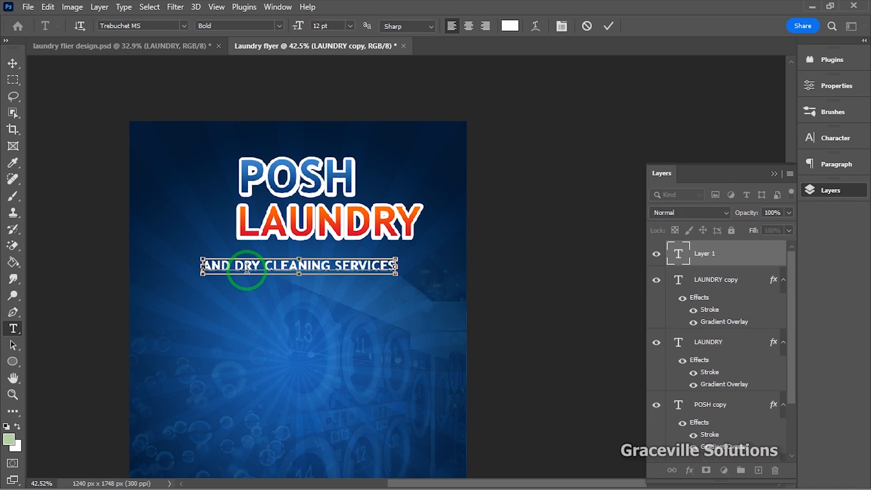
# - Commit the AND DRY CLEANING SERVICES text and move it up close beneath the LAUNDRY heading
pyautogui.click(609, 26)
pyautogui.scroll(1, 298, 251)
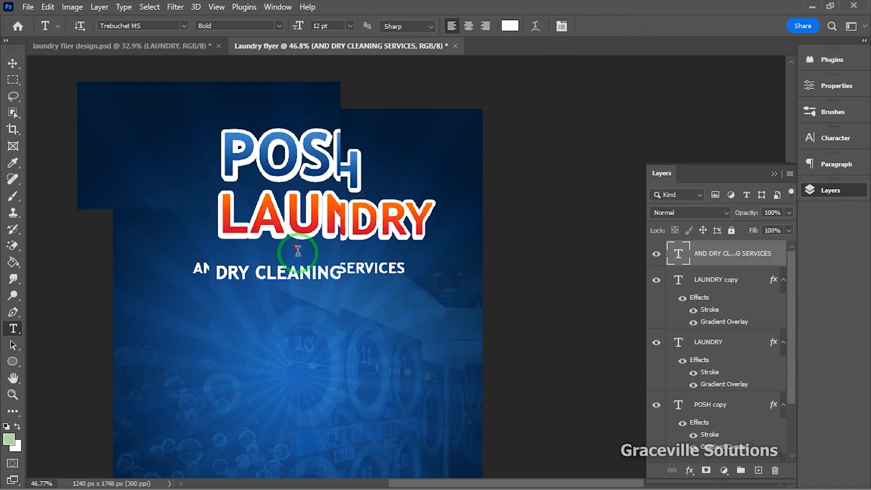
pyautogui.scroll(1, 298, 251)
pyautogui.click(13, 63)
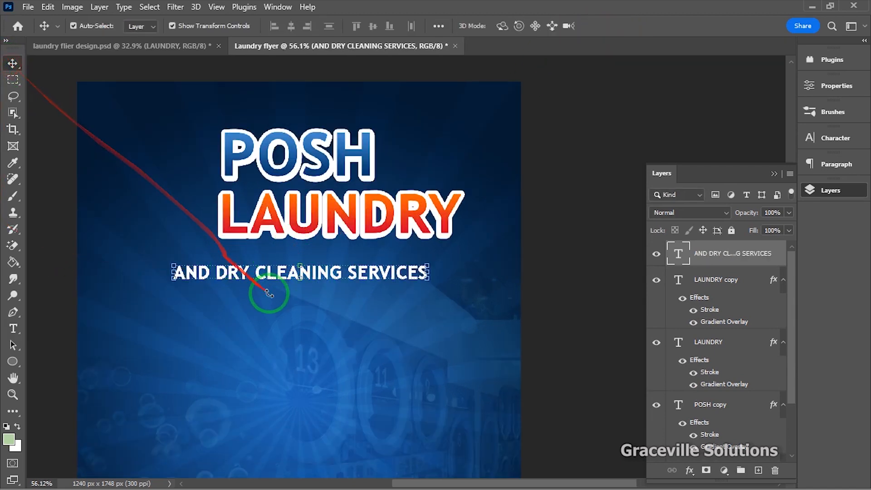
pyautogui.moveTo(317, 273); pyautogui.dragTo(353, 260)
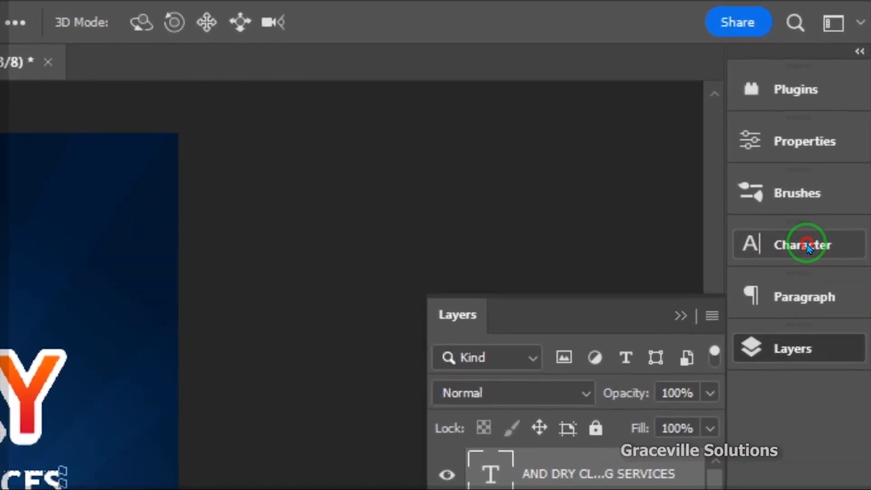
# - Set the AND DRY CLEANING SERVICES font to Bebas Kai Regular and scale the line to LAUNDRY's width, about 16.33 pt
pyautogui.click(840, 141)
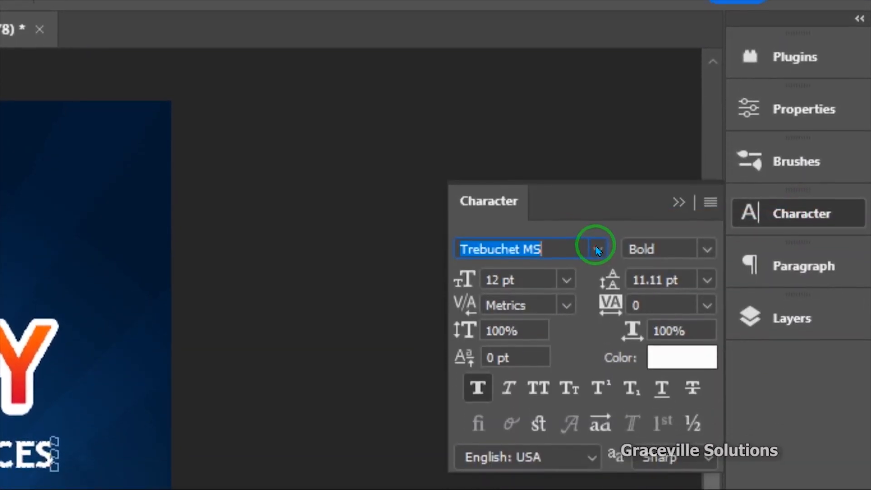
pyautogui.click(597, 262)
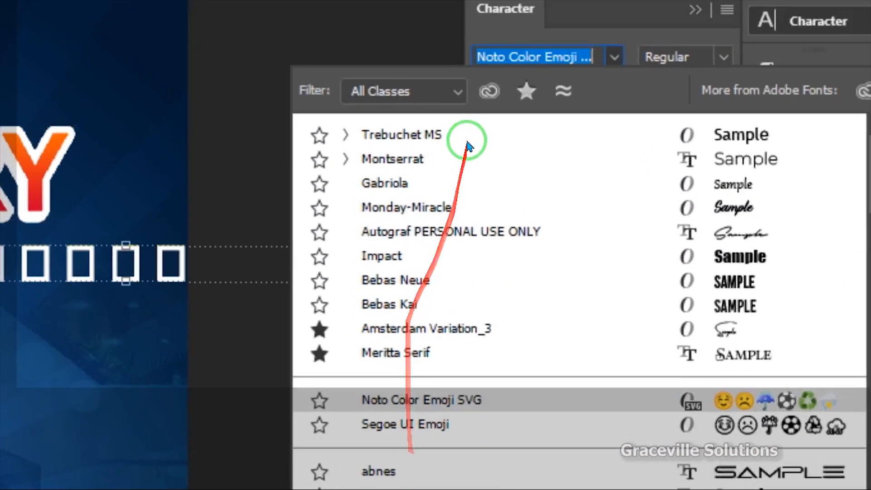
pyautogui.click(502, 228)
pyautogui.write('BEBA')
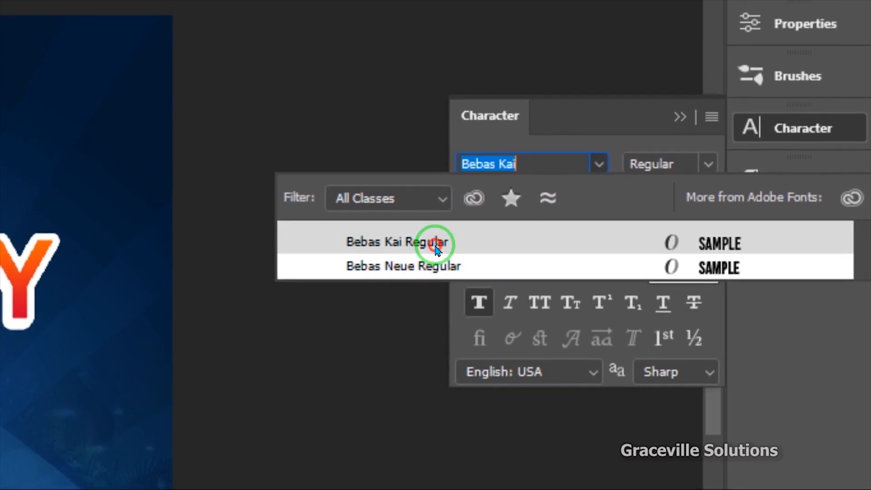
pyautogui.click(436, 247)
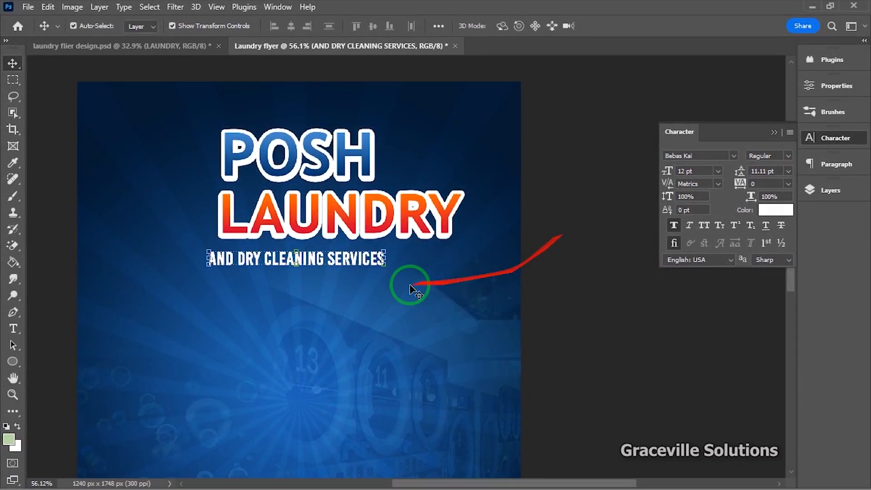
pyautogui.moveTo(385, 251); pyautogui.dragTo(460, 243)
pyautogui.click(632, 26)
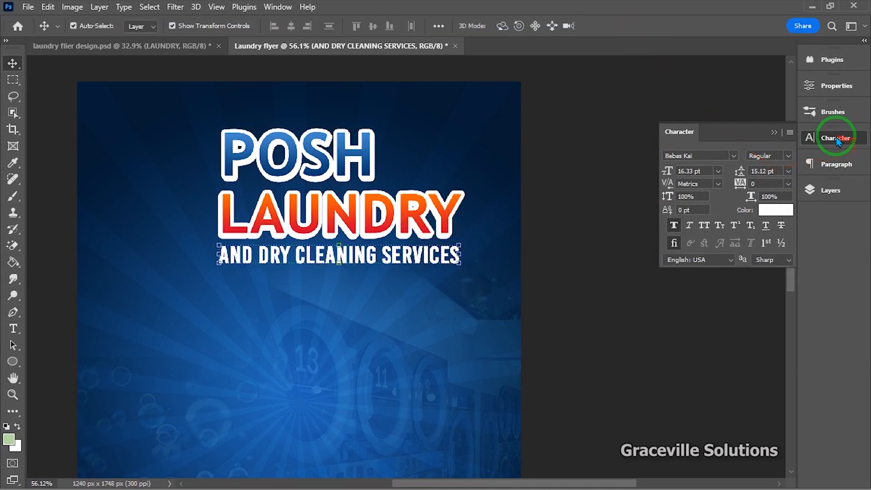
# - Add a Drop Shadow with 36% spread to the AND DRY CLEANING SERVICES layer and apply the layer style
pyautogui.click(833, 190)
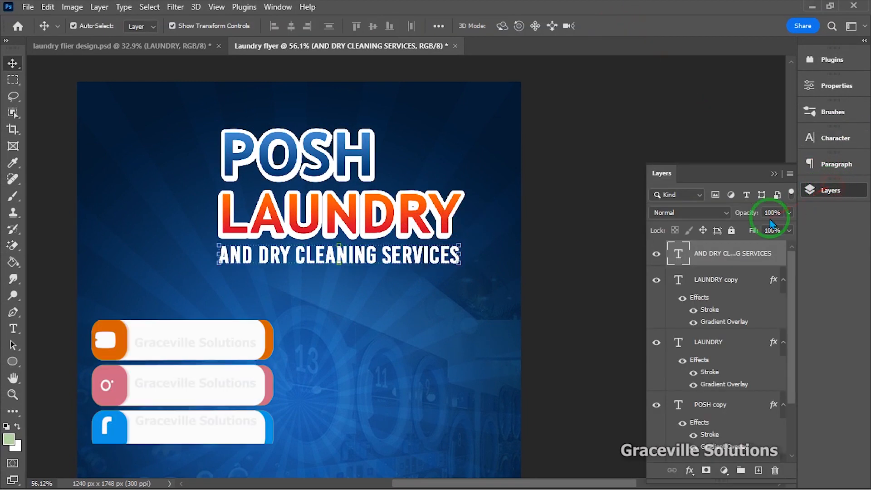
pyautogui.rightClick(722, 260)
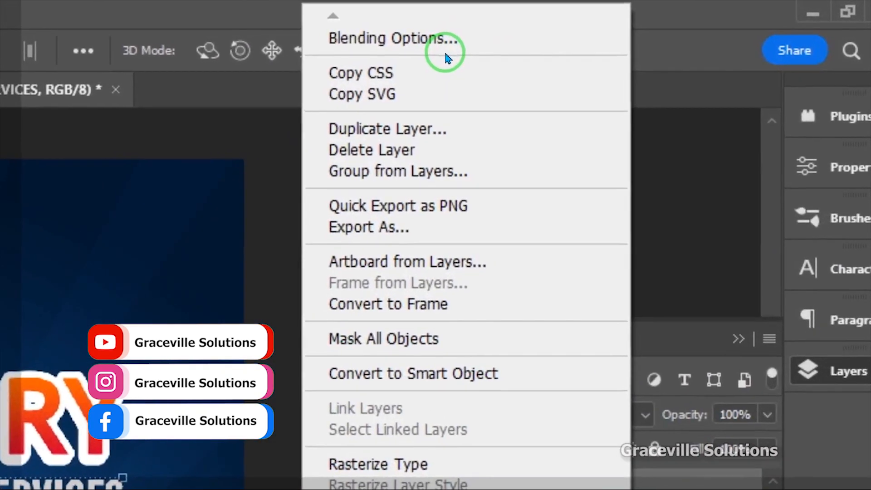
pyautogui.click(446, 54)
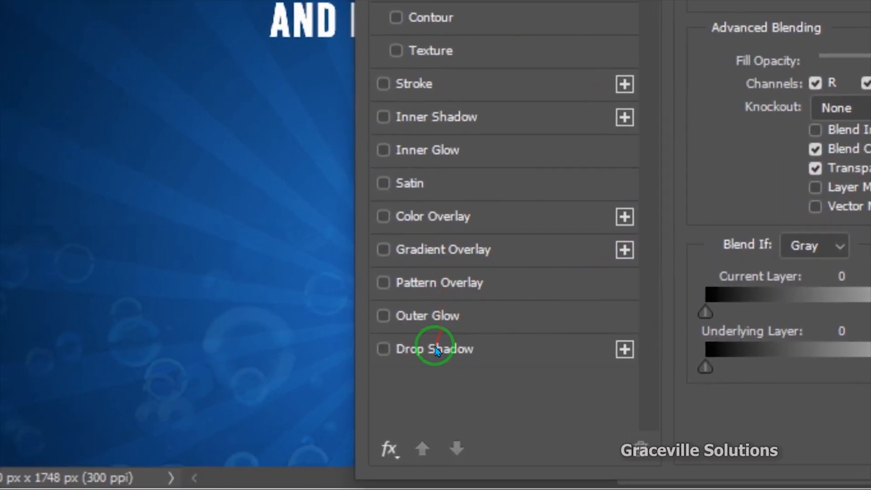
pyautogui.click(435, 350)
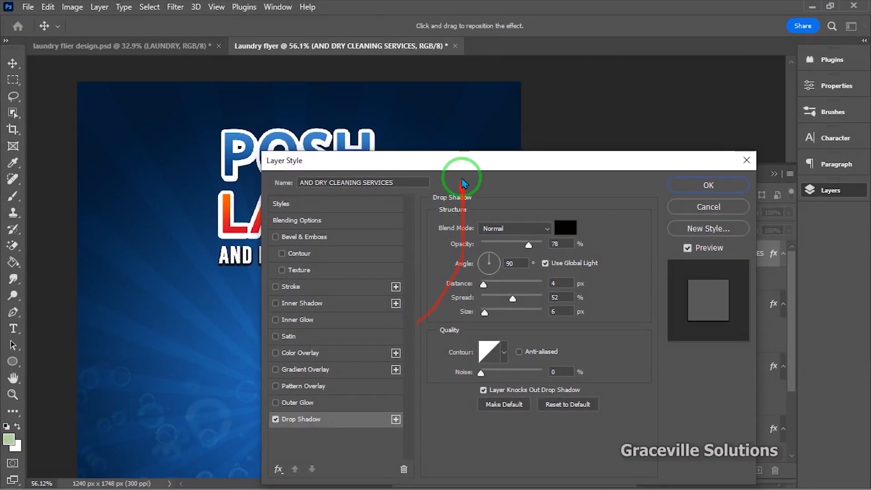
pyautogui.moveTo(484, 73); pyautogui.dragTo(844, 0)
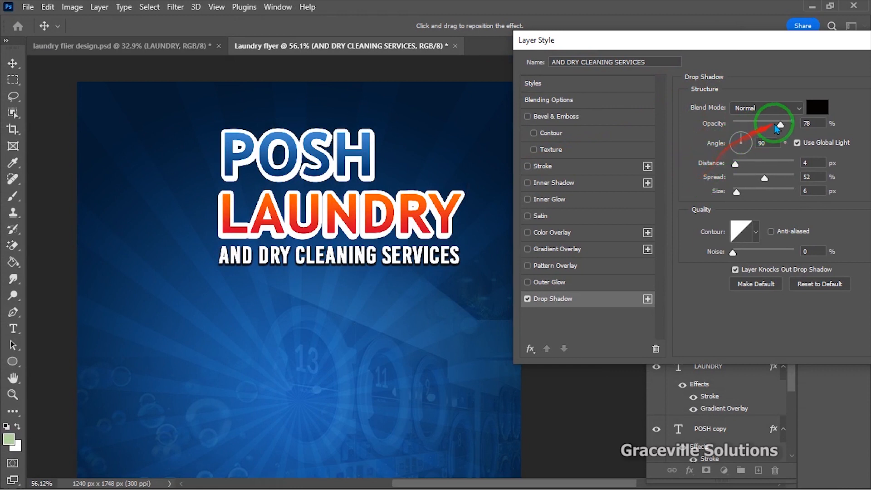
pyautogui.moveTo(765, 180); pyautogui.dragTo(738, 180)
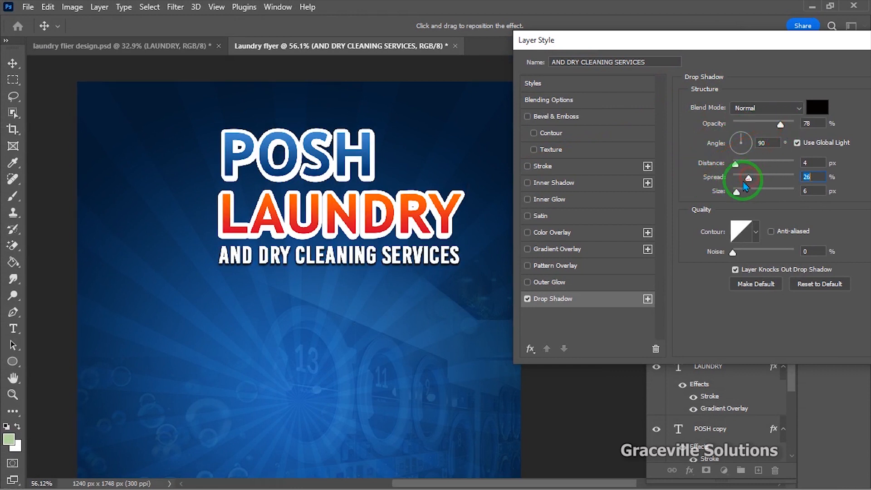
pyautogui.moveTo(747, 183)
pyautogui.mouseDown()
pyautogui.moveTo(740, 178)
pyautogui.moveTo(757, 179)
pyautogui.mouseUp()
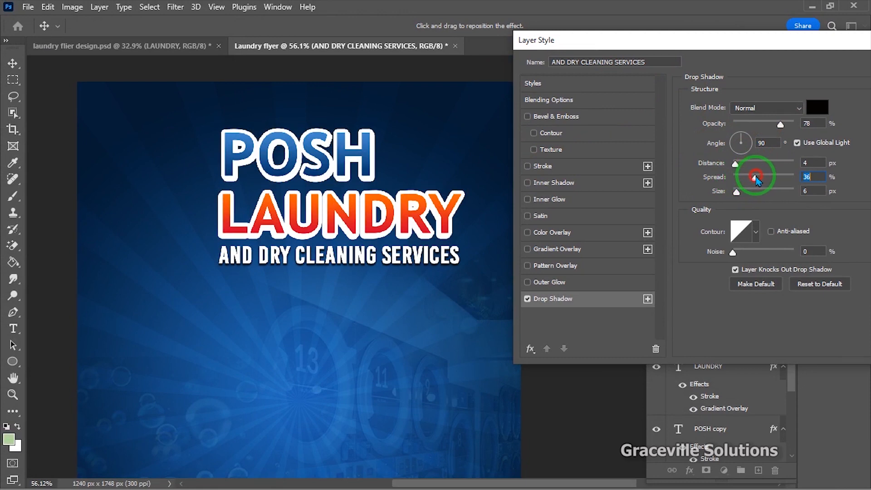
pyautogui.moveTo(763, 44); pyautogui.dragTo(490, 125)
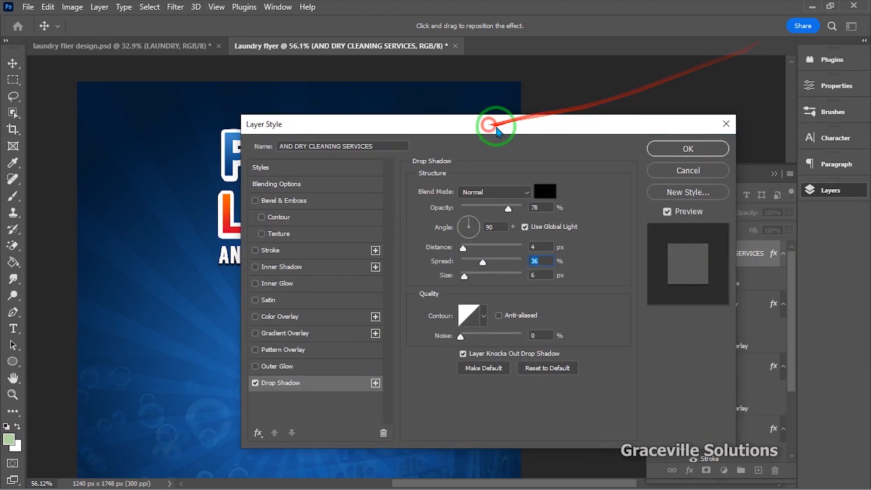
pyautogui.click(718, 148)
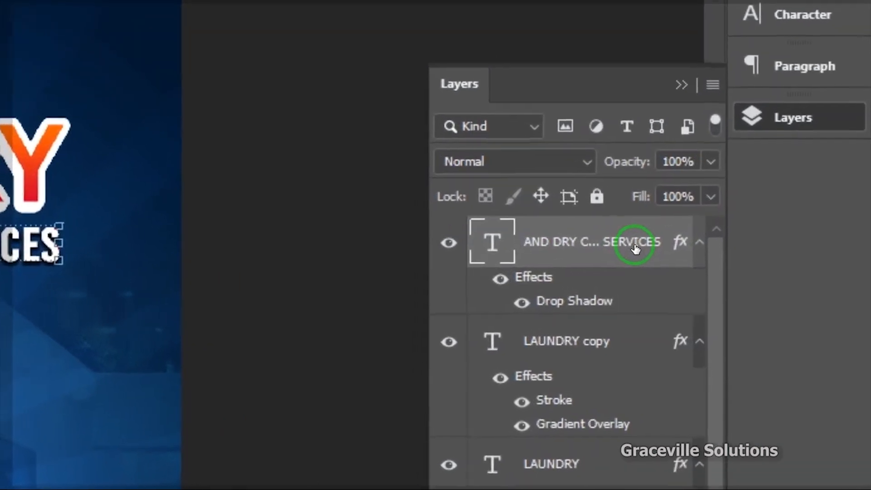
# - Group all the text layers from AND DRY CLEANING SERVICES down to POSH and name the group MAIN CAPTION
pyautogui.moveTo(713, 316); pyautogui.dragTo(729, 444)
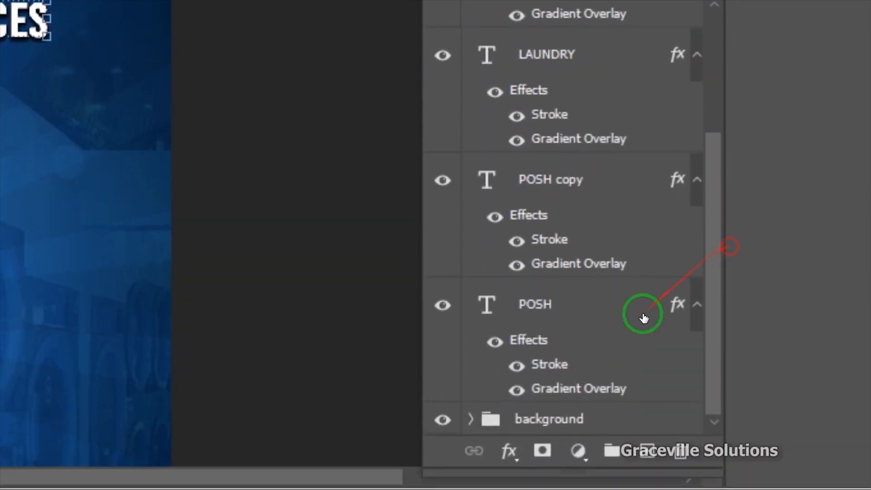
pyautogui.keyDown('shift'); pyautogui.click(554, 306); pyautogui.keyUp('shift')
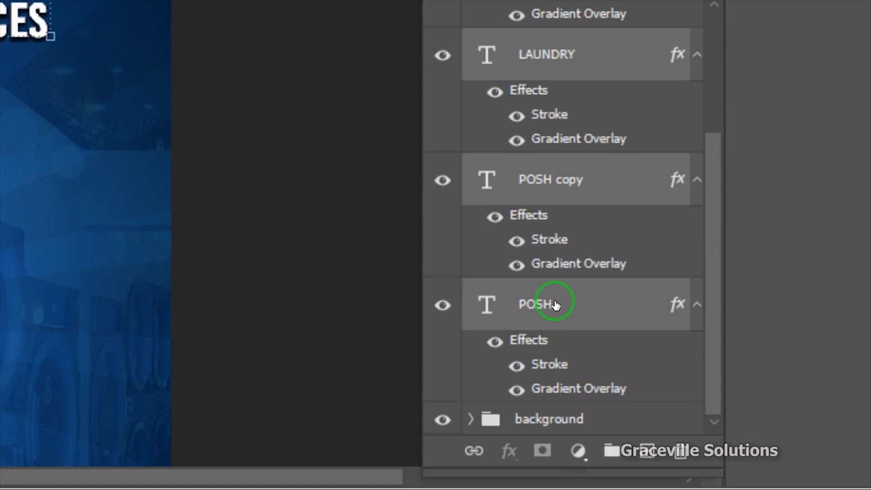
pyautogui.hotkey('ctrl', 'g')
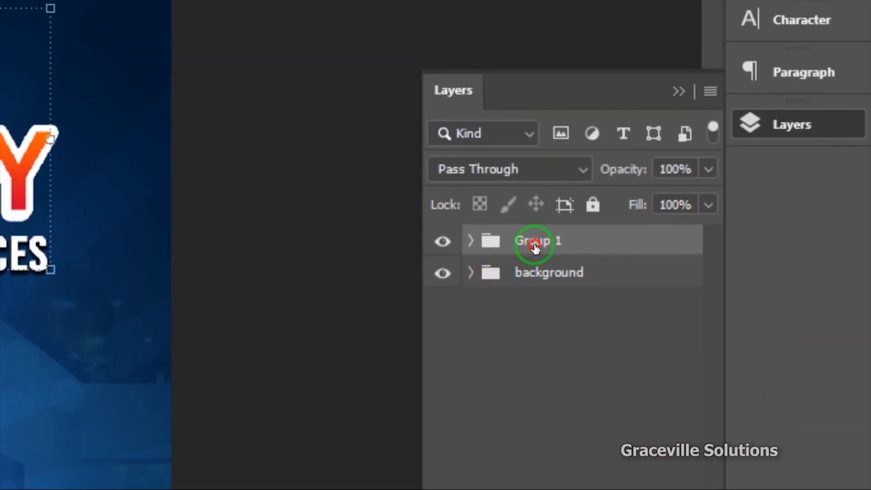
pyautogui.doubleClick(534, 247)
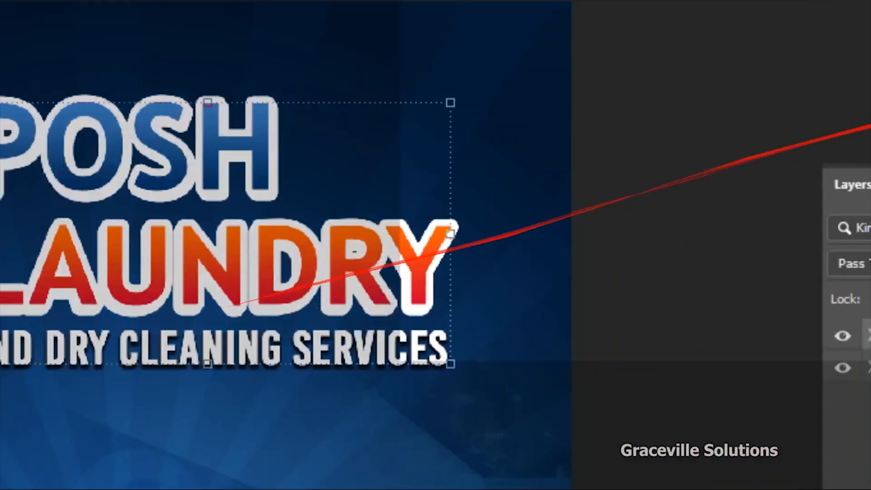
# - Duplicate the MAIN CAPTION group as MAIN CAPTION copy and hide the duplicate
pyautogui.rightClick(563, 253)
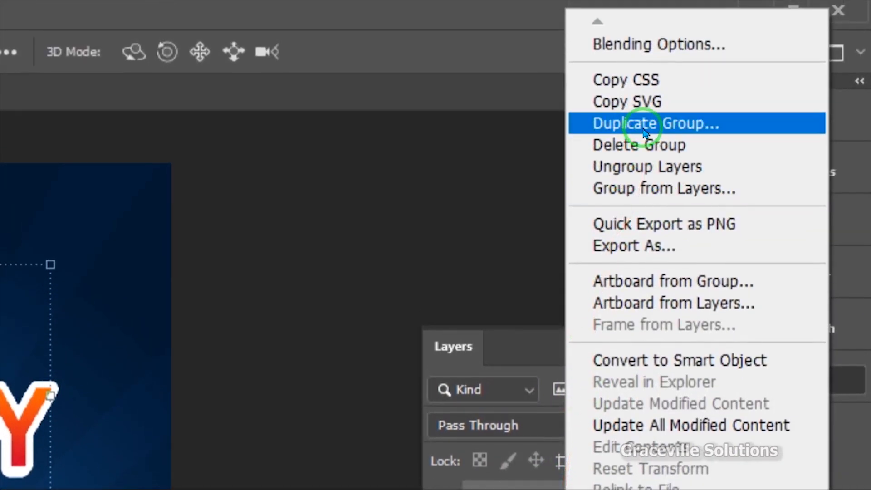
pyautogui.click(640, 120)
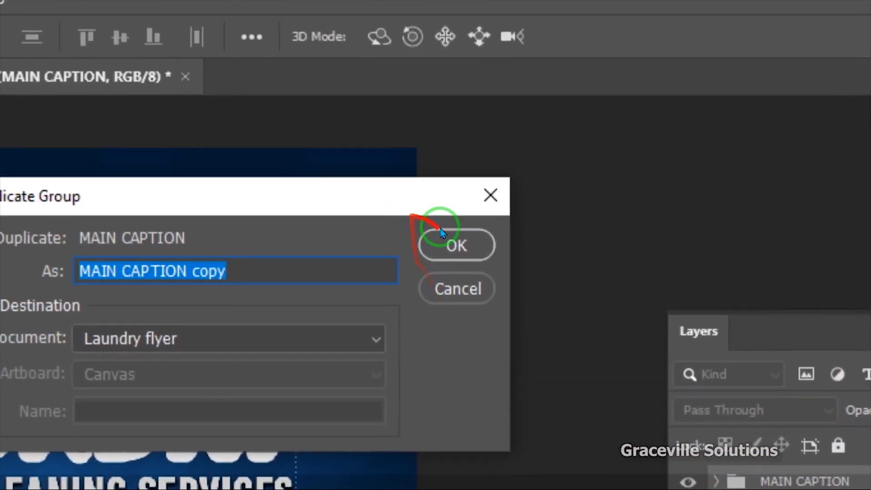
pyautogui.click(206, 262)
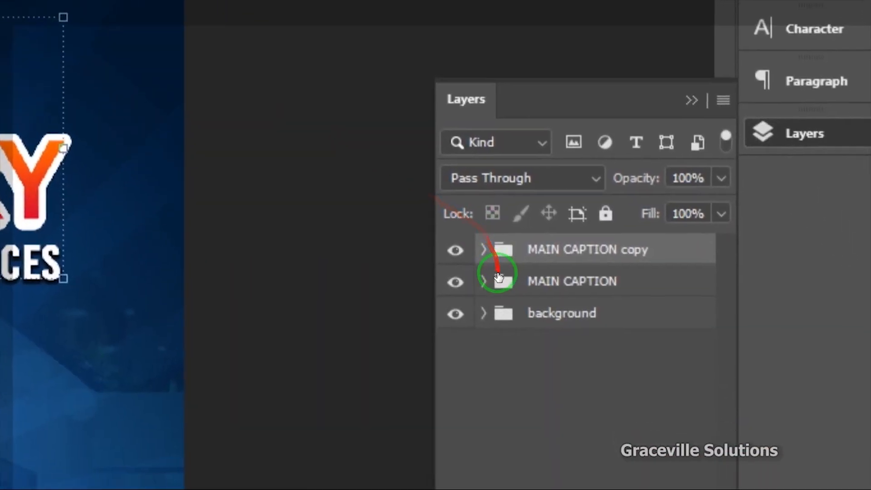
pyautogui.click(455, 250)
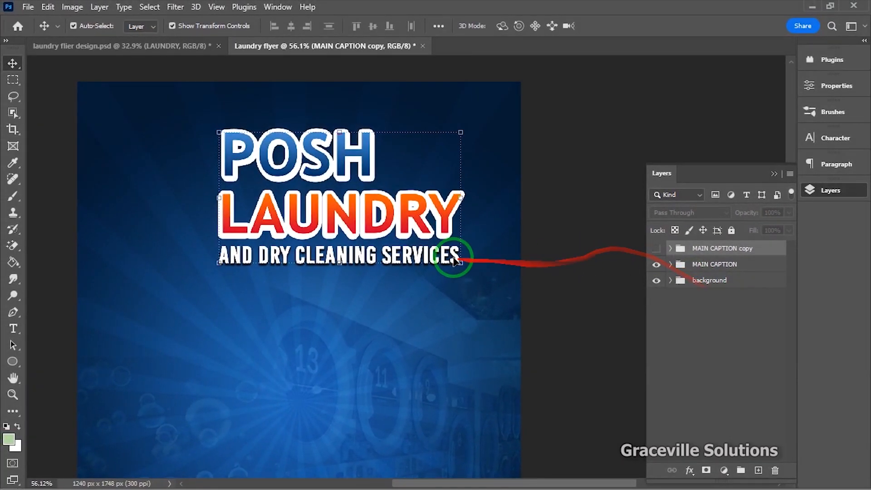
# - Convert the original MAIN CAPTION group to a smart object
pyautogui.click(721, 265)
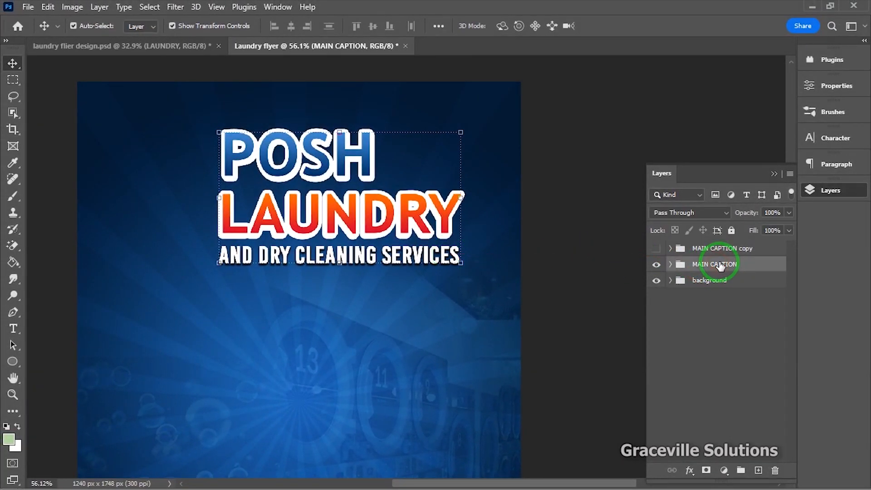
pyautogui.rightClick(720, 265)
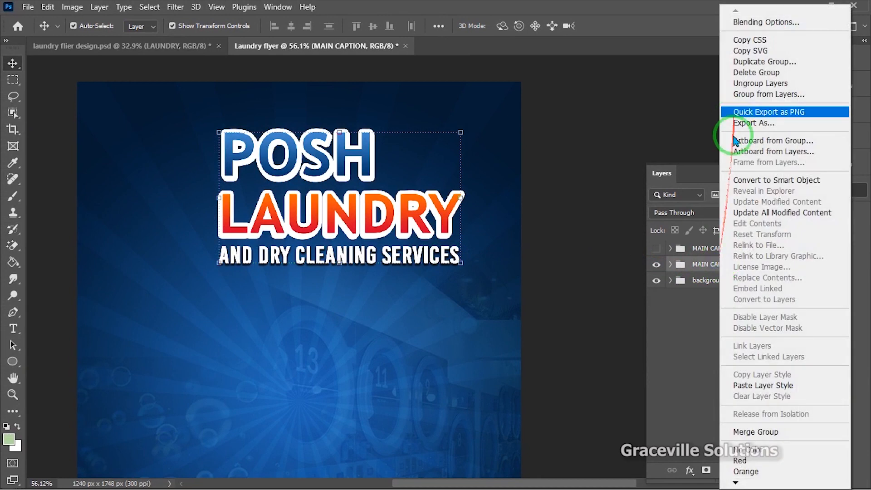
pyautogui.click(750, 180)
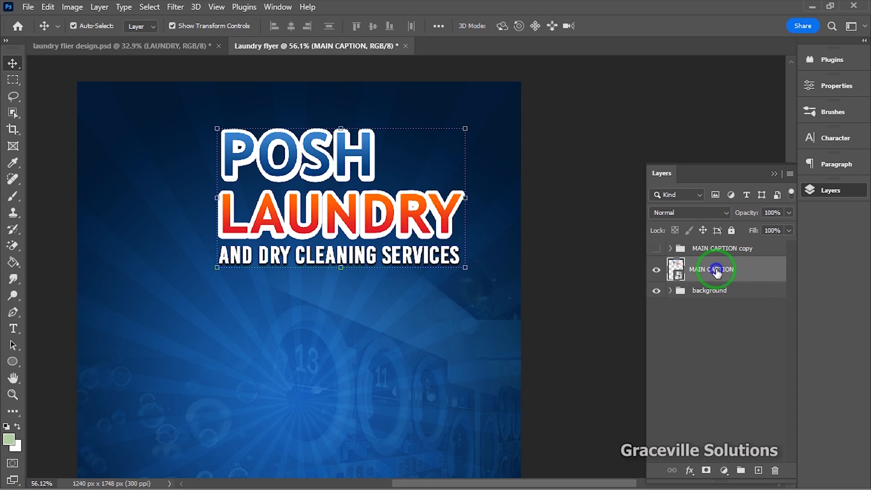
# - Rasterize the MAIN CAPTION smart object layer
pyautogui.rightClick(716, 271)
pyautogui.click(626, 267)
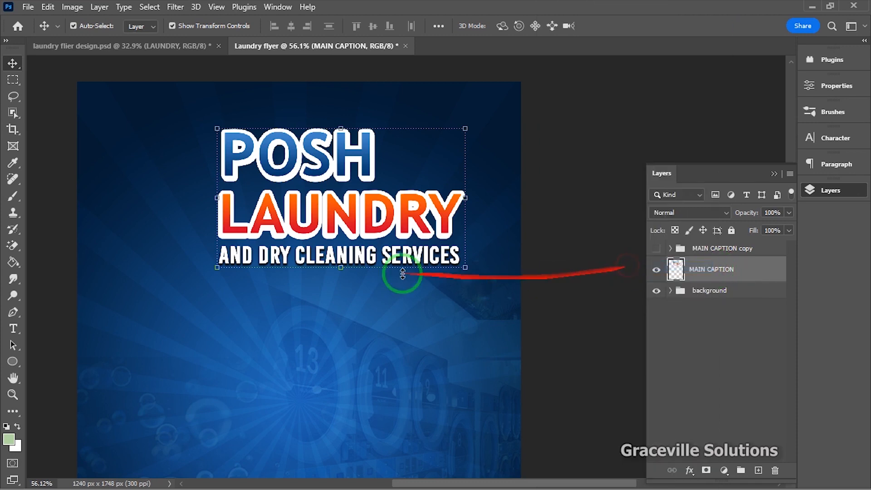
pyautogui.moveTo(388, 227); pyautogui.dragTo(360, 230)
pyautogui.scroll(2, 360, 230)
pyautogui.scroll(-3, 360, 230)
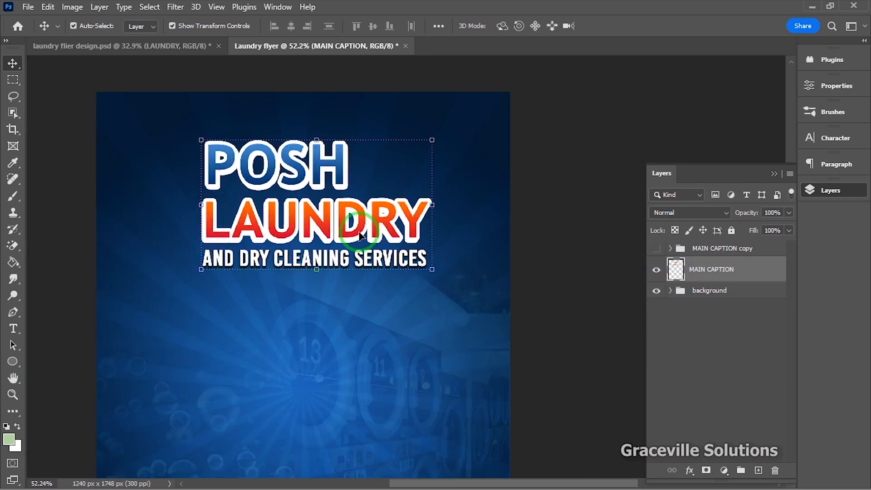
pyautogui.moveTo(336, 312); pyautogui.dragTo(410, 312)
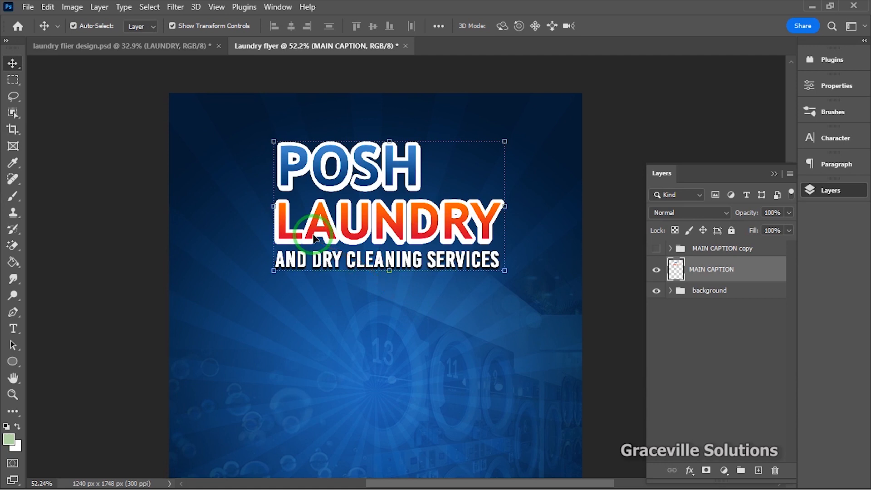
# - Skew the rasterized caption vertically by -5.36° so its right side rises, and enlarge it
pyautogui.hotkey('ctrl', 't')
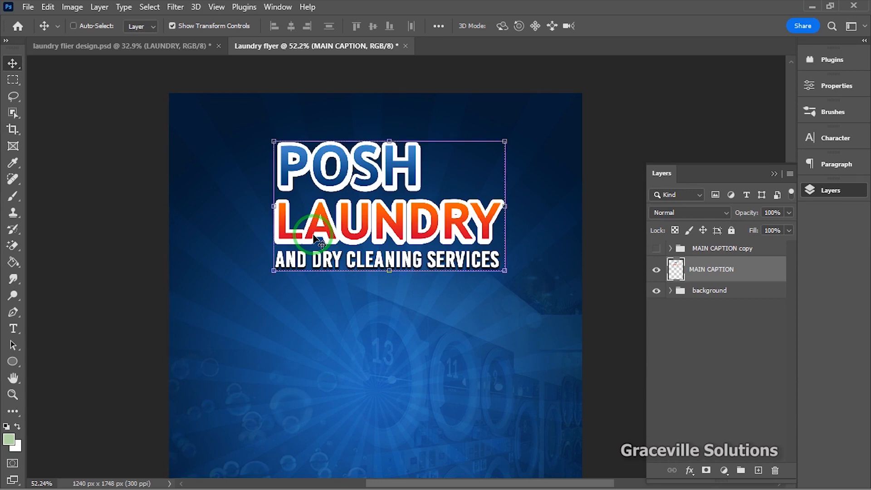
pyautogui.rightClick(367, 217)
pyautogui.click(407, 262)
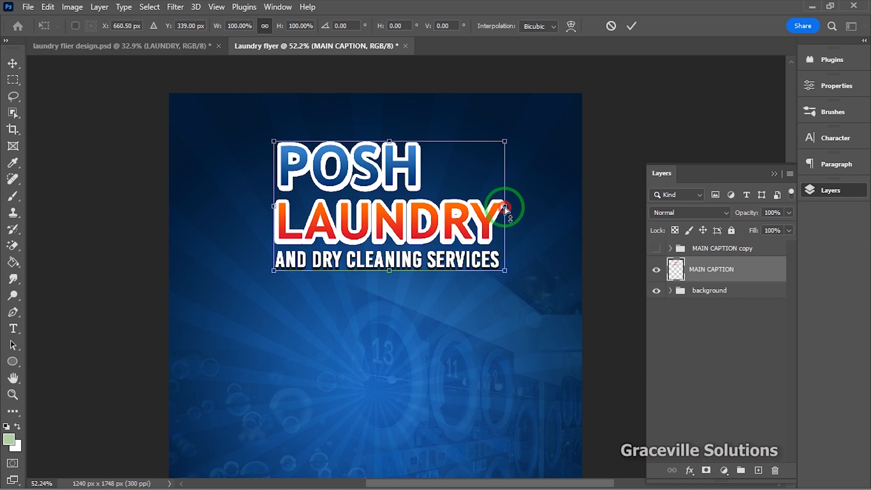
pyautogui.moveTo(504, 208); pyautogui.dragTo(504, 184)
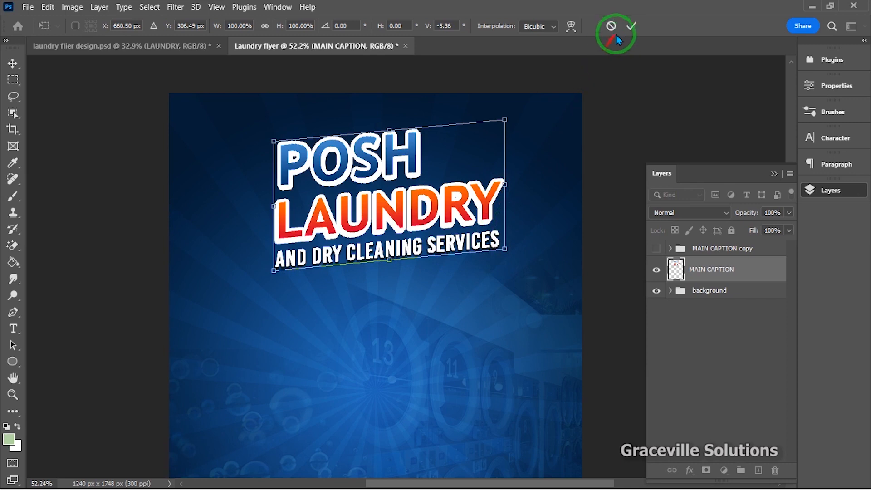
pyautogui.click(630, 26)
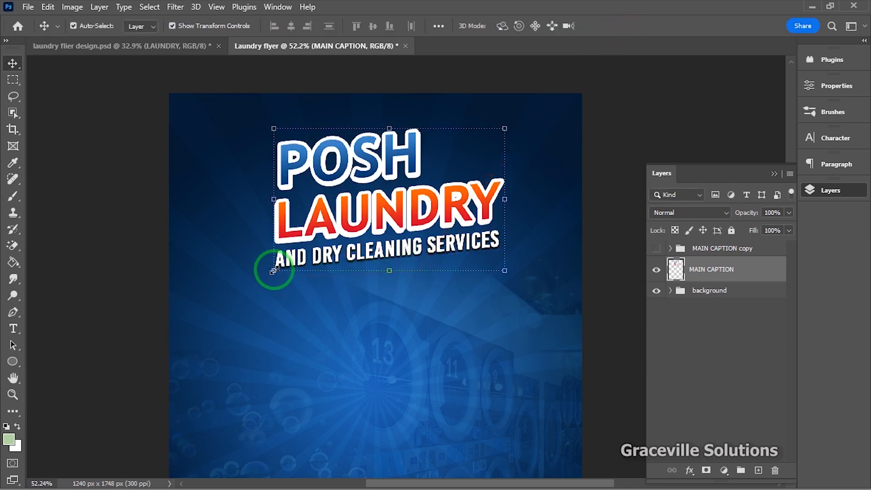
pyautogui.moveTo(274, 271); pyautogui.dragTo(232, 296)
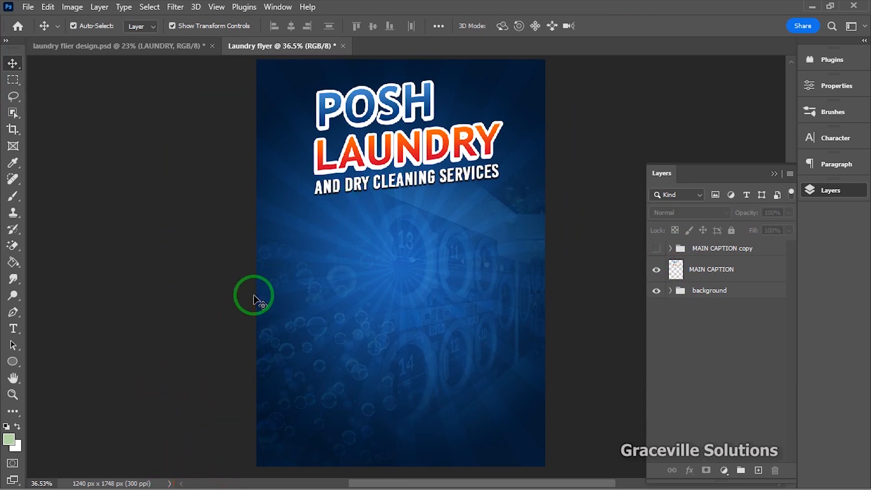
# - Switch to File Explorer and open the "laundry man" image from the Laundry folder in Adobe Photoshop 2023
pyautogui.press('super')
pyautogui.click(246, 481)
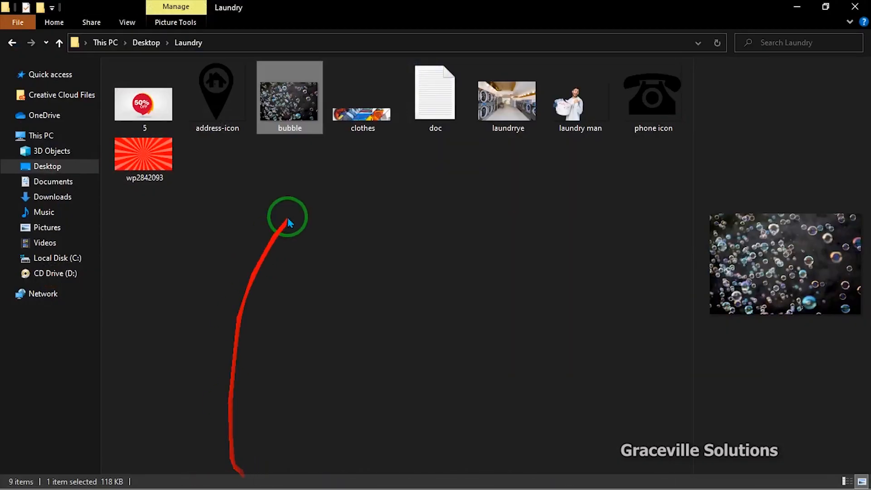
pyautogui.click(565, 117)
pyautogui.rightClick(565, 118)
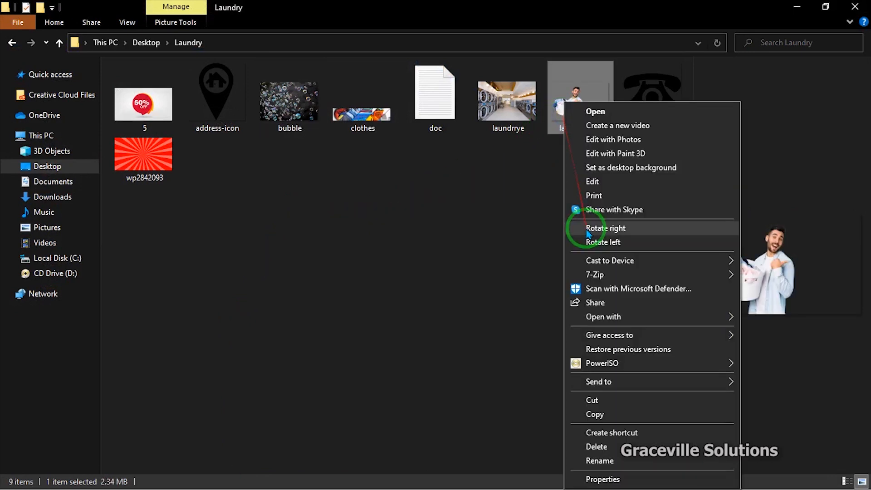
pyautogui.moveTo(592, 317)
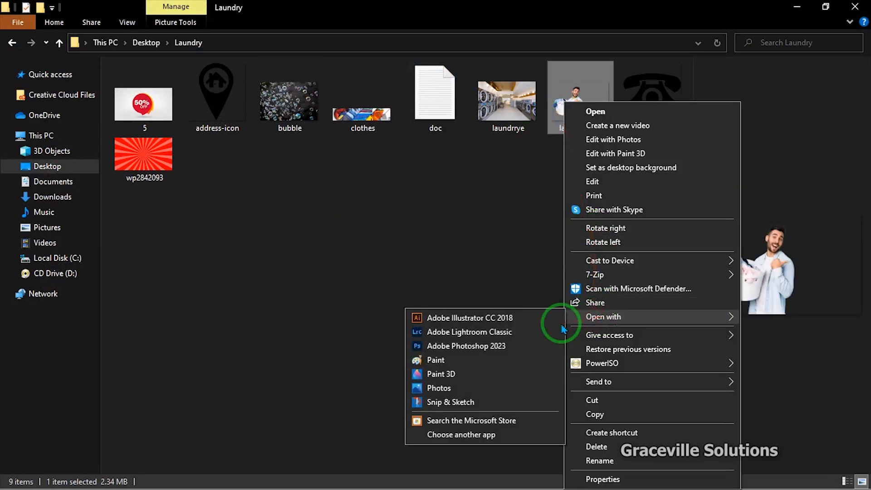
pyautogui.click(468, 346)
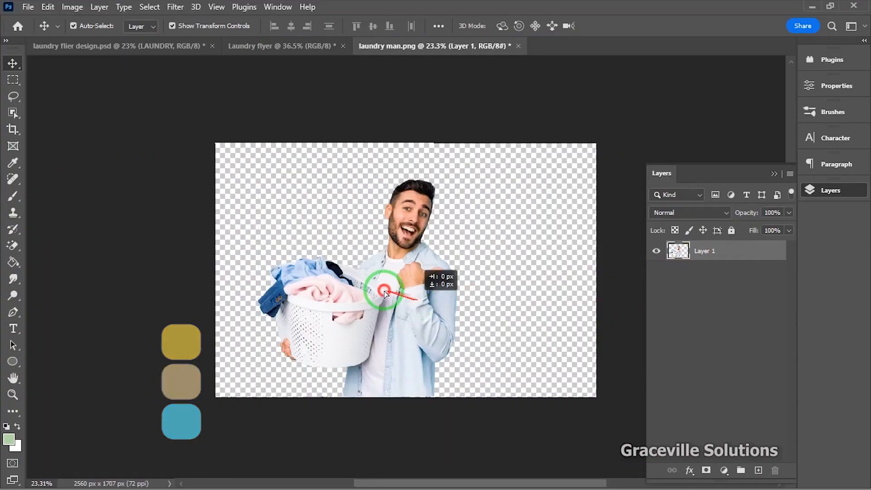
# - Bring the man's image into the Laundry flyer document and convert its layer to a smart object
pyautogui.moveTo(389, 288); pyautogui.dragTo(363, 269)
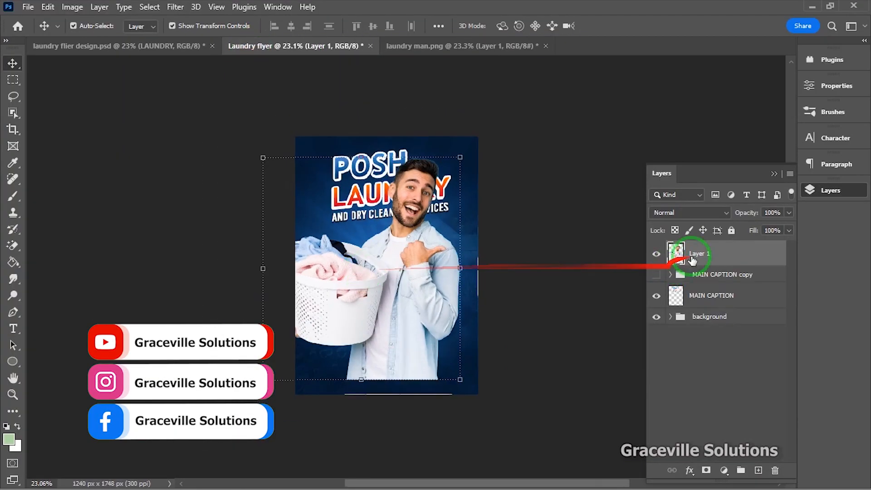
pyautogui.rightClick(711, 253)
pyautogui.click(599, 200)
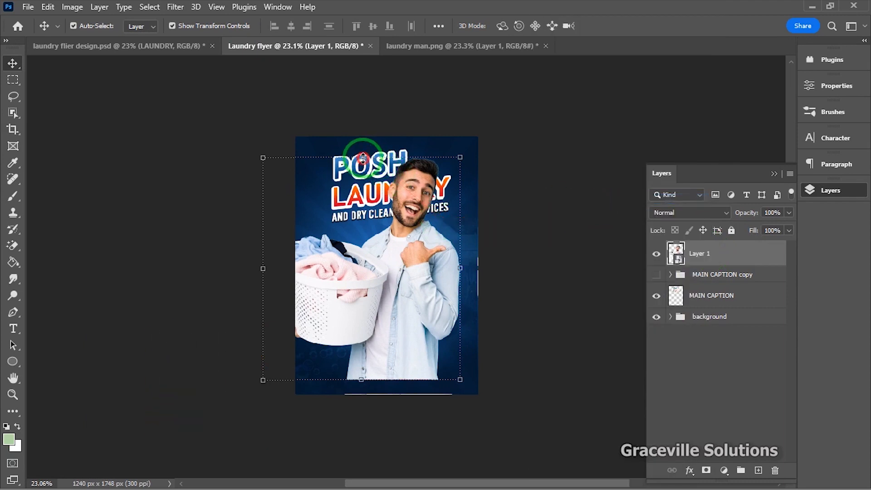
# - Scale the man down, place him below the caption and rename his layer Image
pyautogui.moveTo(363, 157); pyautogui.dragTo(361, 234)
pyautogui.moveTo(406, 322); pyautogui.dragTo(392, 307)
pyautogui.scroll(3, 392, 307)
pyautogui.scroll(-3, 394, 307)
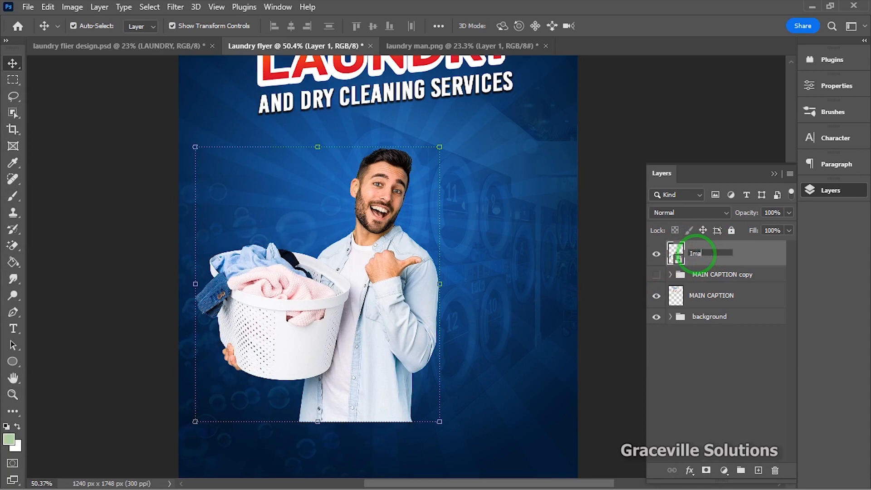
pyautogui.press('Return')
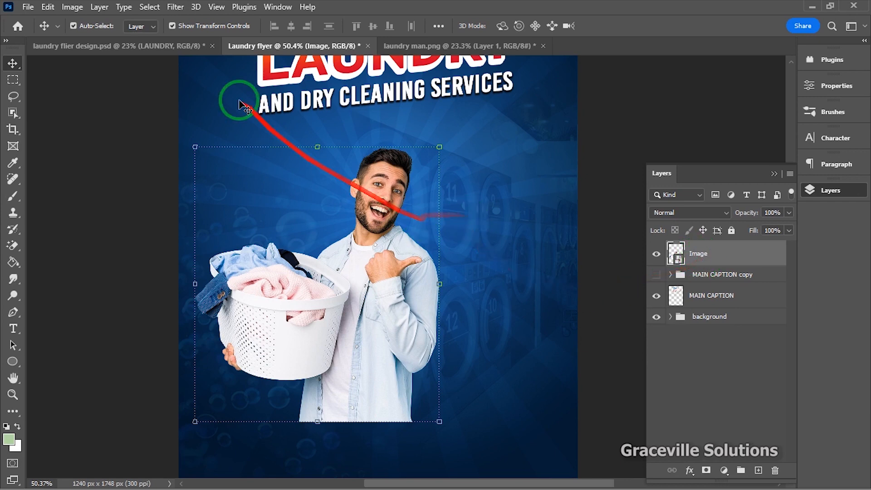
# - Open the Camera Raw Filter on the Image layer and set Exposure to -0.60, Contrast to +25 and Blacks to -20
pyautogui.click(175, 6)
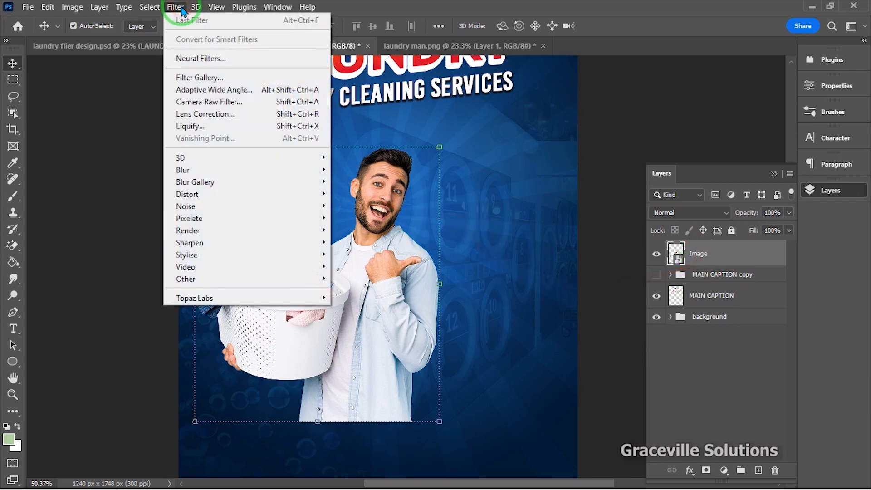
pyautogui.click(209, 104)
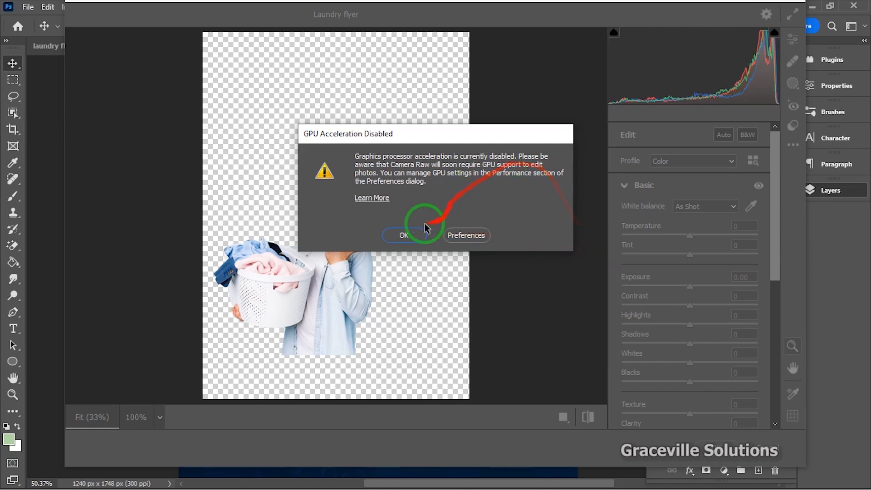
pyautogui.click(404, 235)
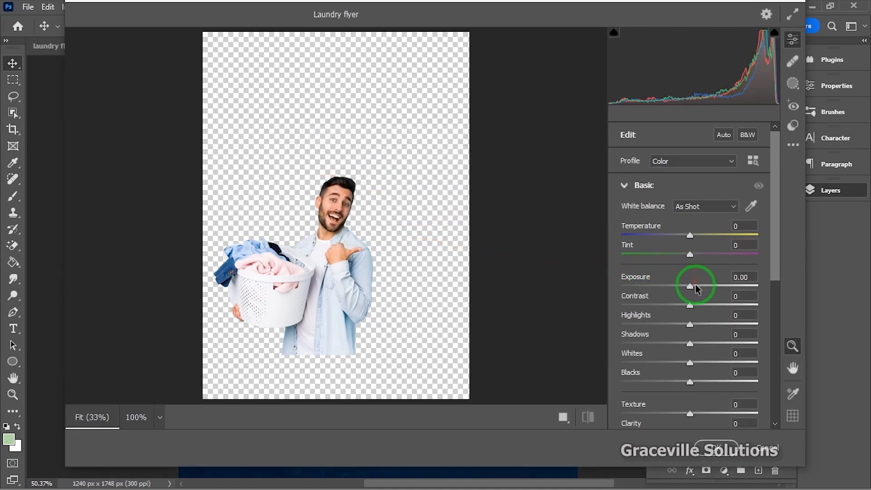
pyautogui.moveTo(686, 286); pyautogui.dragTo(707, 313)
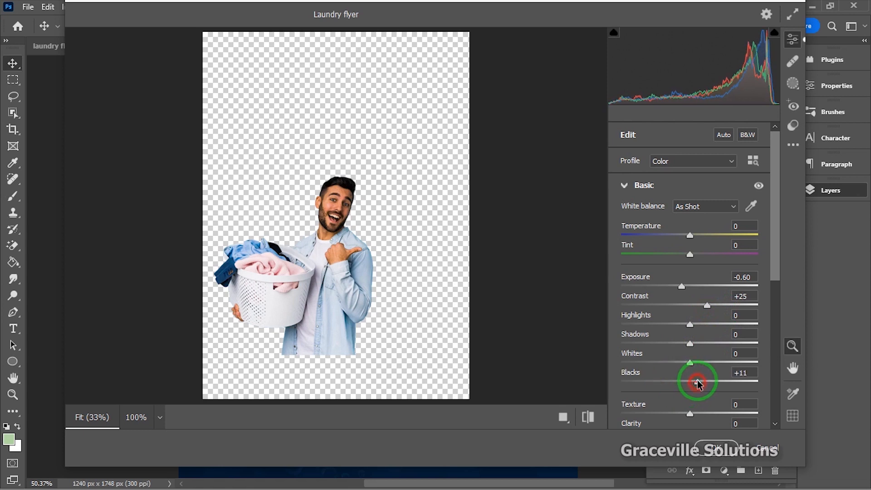
pyautogui.moveTo(697, 381); pyautogui.dragTo(684, 393)
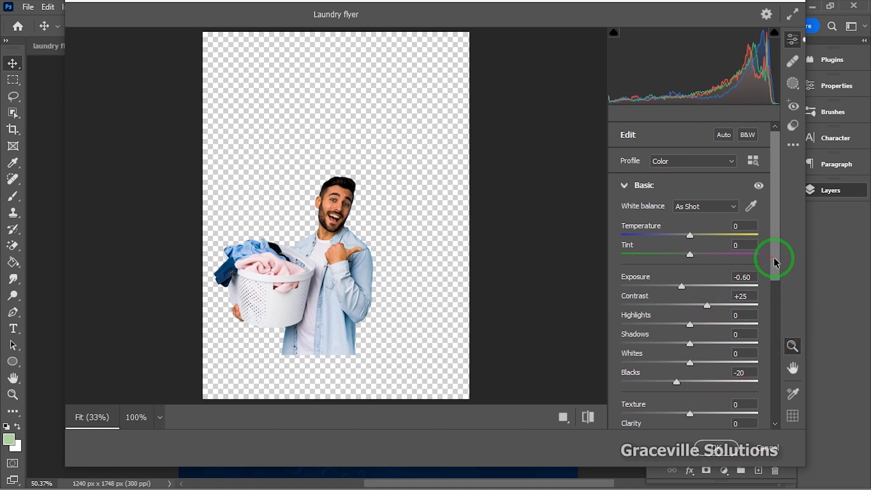
# - Set Vibrance to +23, Contrast to +35 and Highlights to -12, and apply the Camera Raw Filter
pyautogui.moveTo(776, 262); pyautogui.dragTo(783, 324)
pyautogui.click(740, 345)
pyautogui.moveTo(689, 357); pyautogui.dragTo(710, 358)
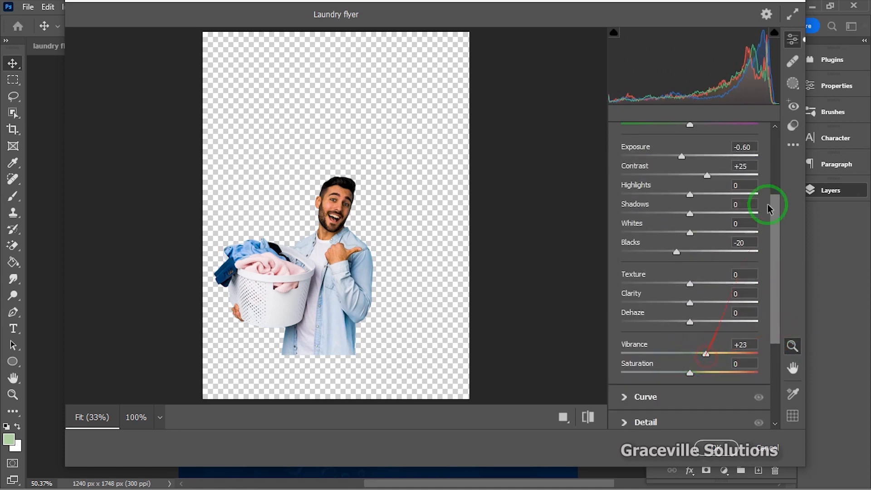
pyautogui.moveTo(776, 218); pyautogui.dragTo(774, 168)
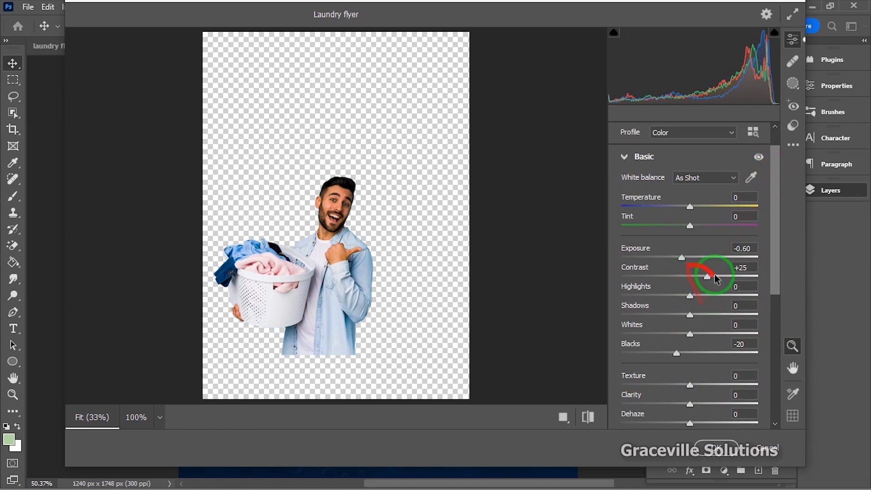
pyautogui.moveTo(709, 281); pyautogui.dragTo(718, 280)
pyautogui.moveTo(719, 278); pyautogui.dragTo(682, 297)
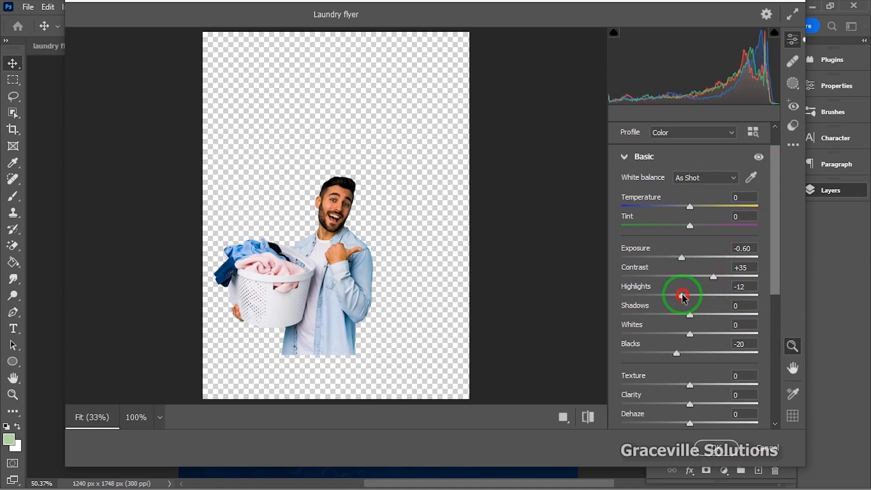
pyautogui.click(726, 446)
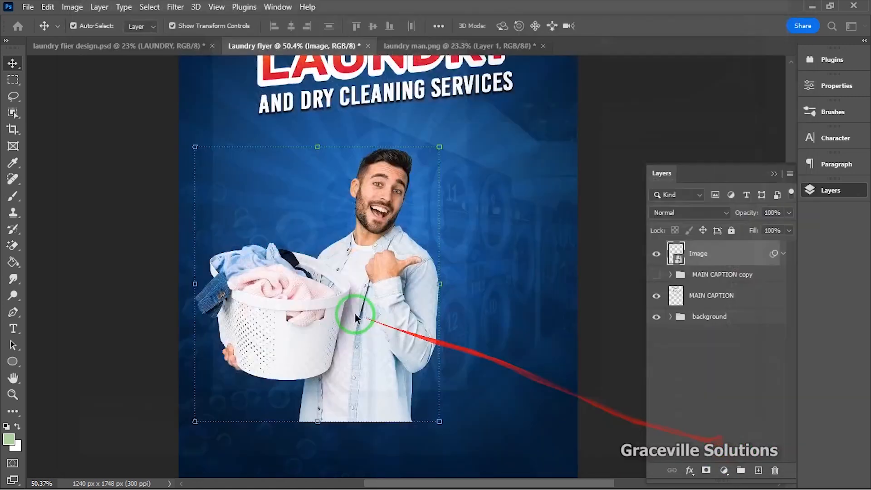
# - Reposition the man slightly closer to the flyer's left edge
pyautogui.scroll(2, 337, 295)
pyautogui.scroll(-1, 337, 296)
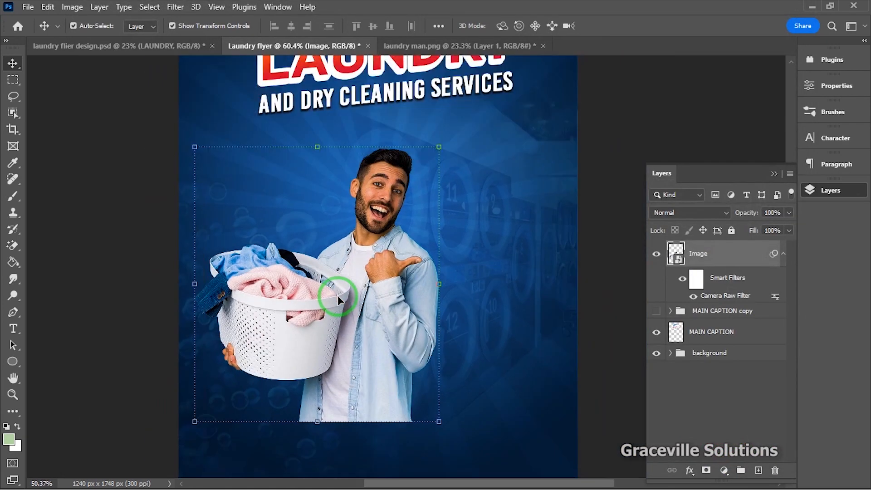
pyautogui.scroll(1, 337, 296)
pyautogui.scroll(-2, 337, 293)
pyautogui.moveTo(419, 289); pyautogui.dragTo(440, 286)
pyautogui.moveTo(382, 305); pyautogui.dragTo(393, 305)
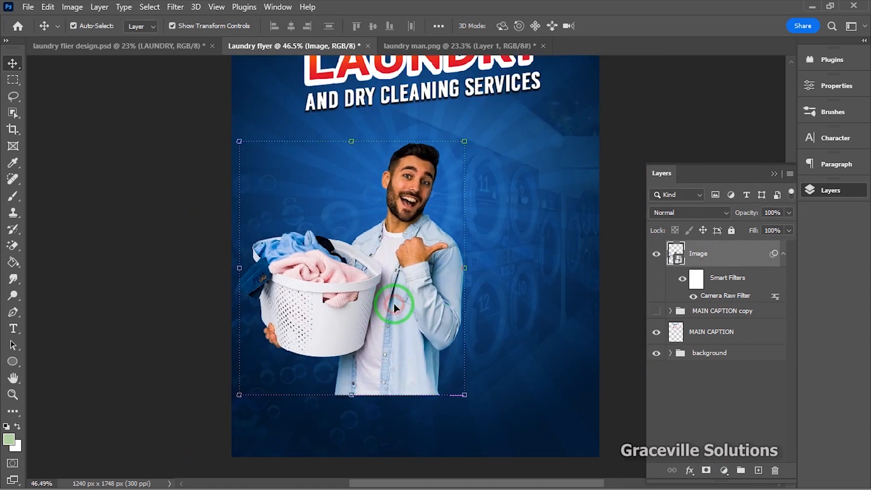
# - Open image "5" from the Laundry folder in Photoshop and place its 50% OFF badge on the flyer beside the man's head
pyautogui.press('super')
pyautogui.click(250, 479)
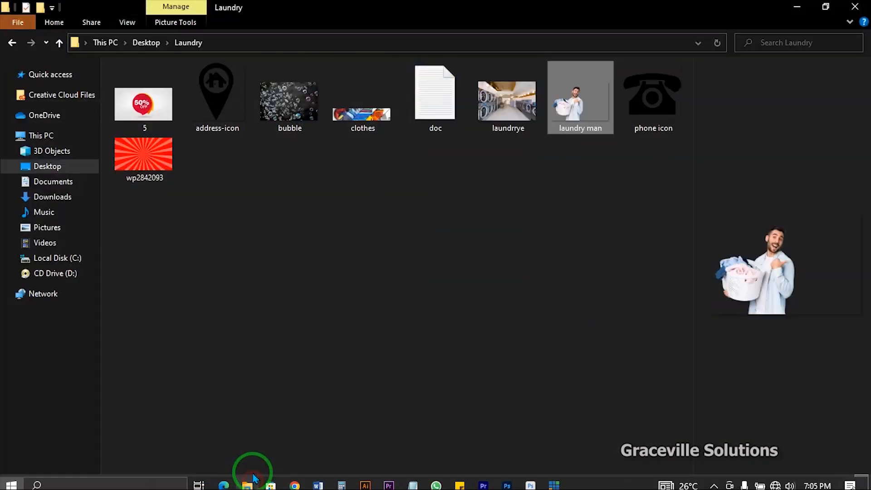
pyautogui.rightClick(156, 104)
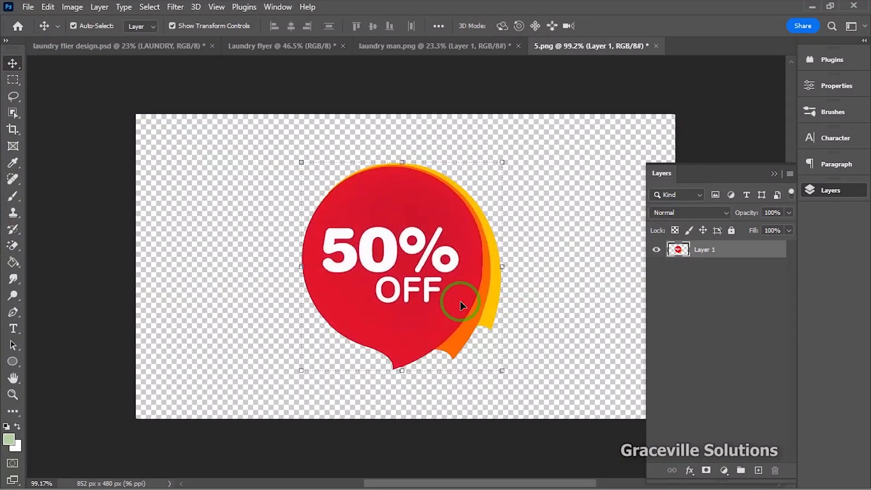
pyautogui.moveTo(461, 304); pyautogui.dragTo(511, 215)
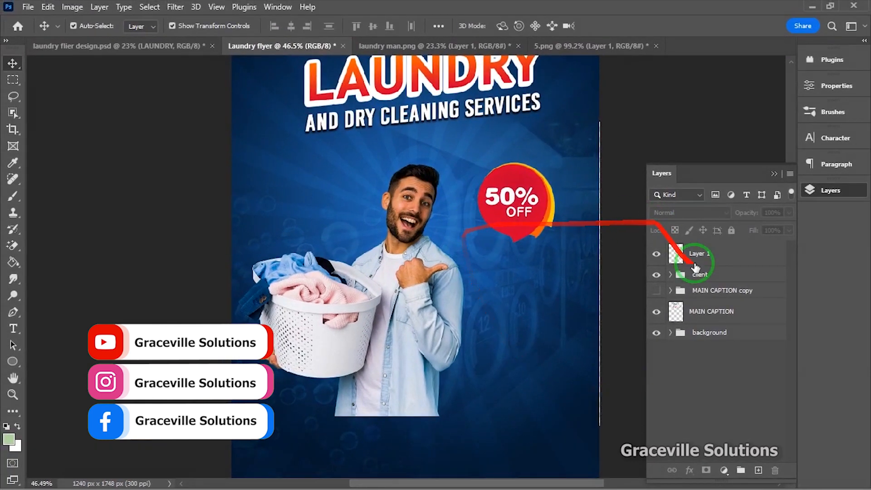
# - Add a drop shadow to the 50% OFF badge layer with 86% opacity, distance 4, spread 21 and size 6
pyautogui.click(711, 253)
pyautogui.rightClick(711, 253)
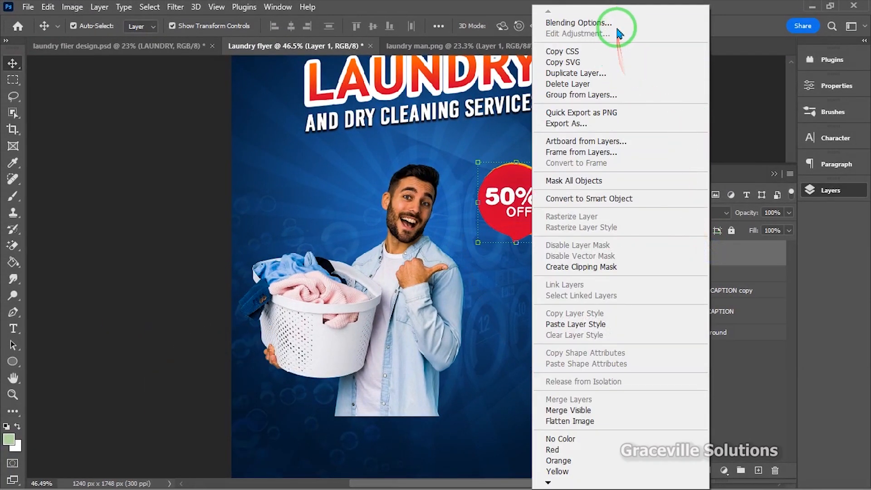
pyautogui.click(367, 174)
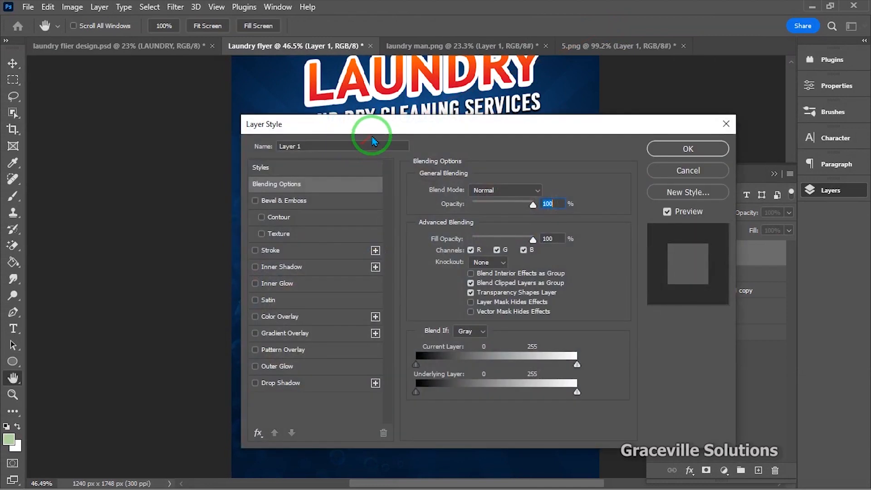
pyautogui.moveTo(365, 134); pyautogui.dragTo(761, 56)
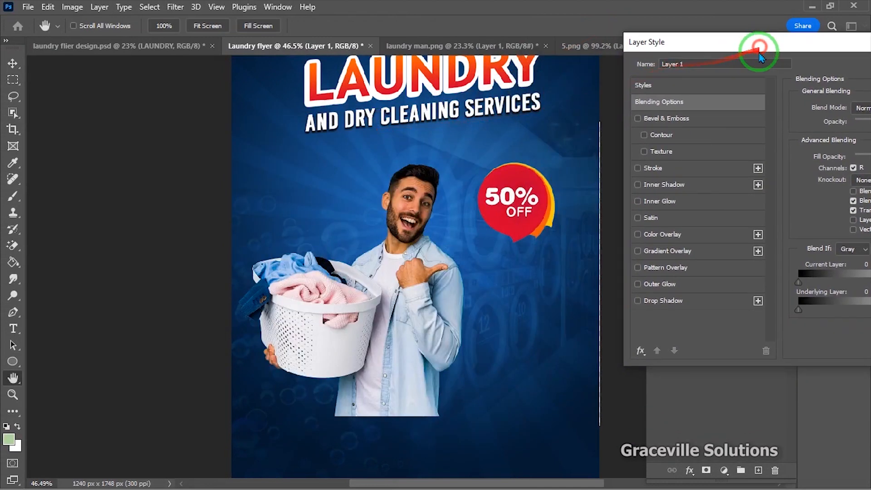
pyautogui.click(673, 302)
pyautogui.moveTo(744, 52); pyautogui.dragTo(688, 196)
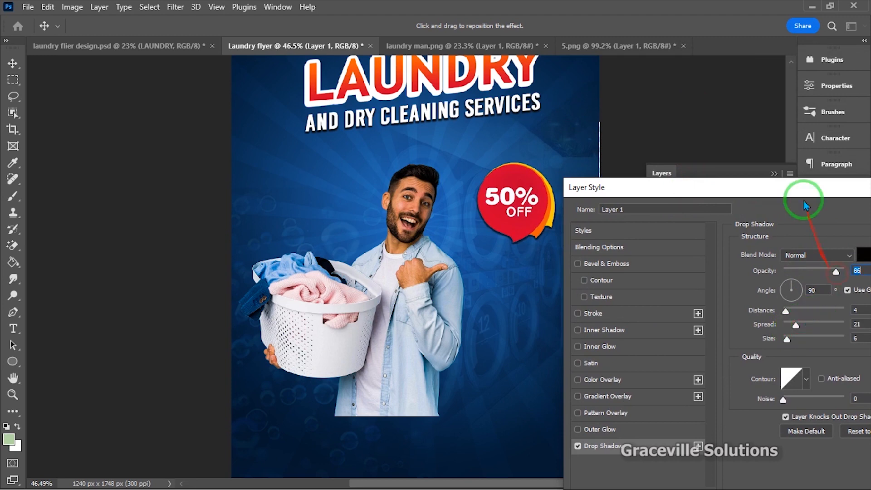
pyautogui.moveTo(804, 202); pyautogui.dragTo(553, 132)
pyautogui.click(776, 146)
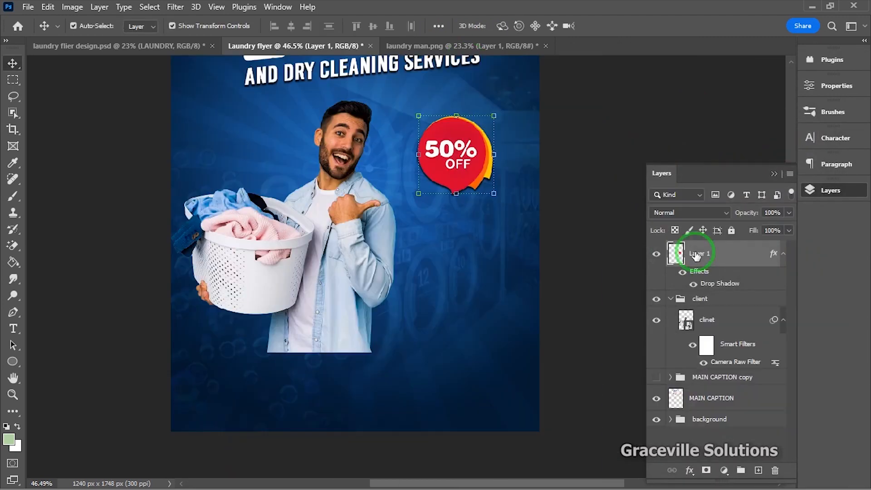
# - Draw a rounded rectangle about 254 × 65 px with 10 px corners beneath the 50% OFF badge
pyautogui.click(773, 175)
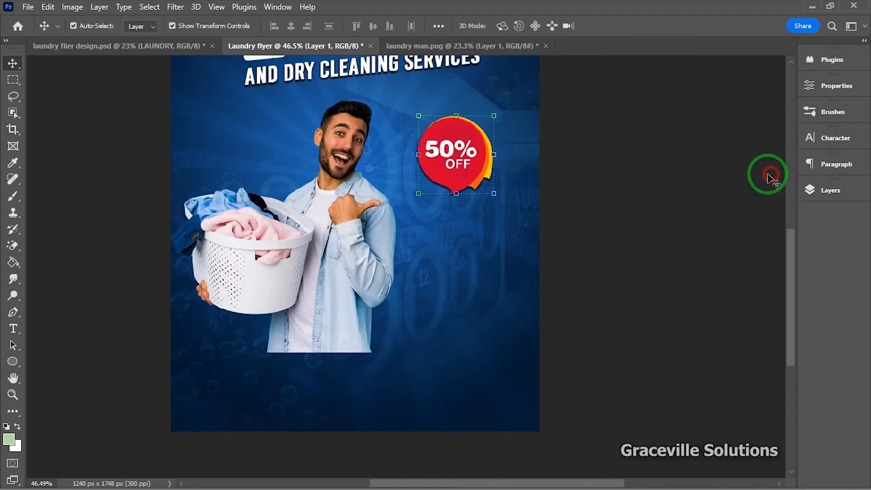
pyautogui.click(13, 360)
pyautogui.click(48, 361)
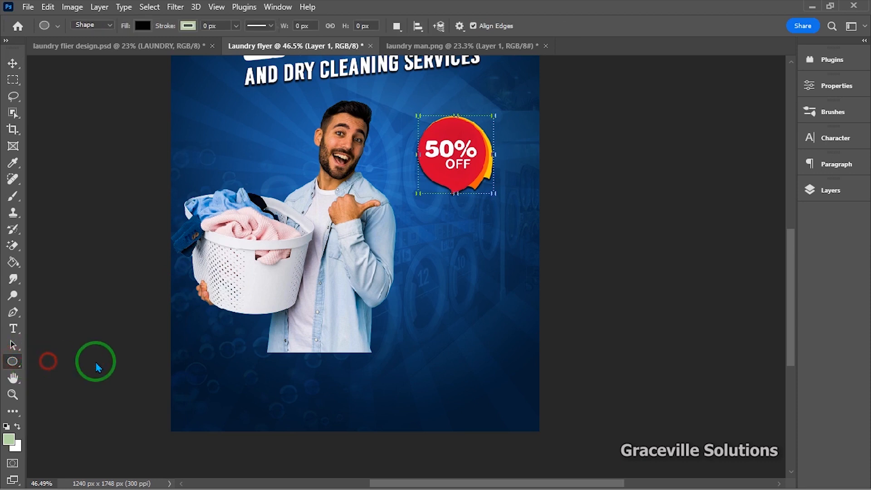
pyautogui.moveTo(417, 209); pyautogui.dragTo(492, 227)
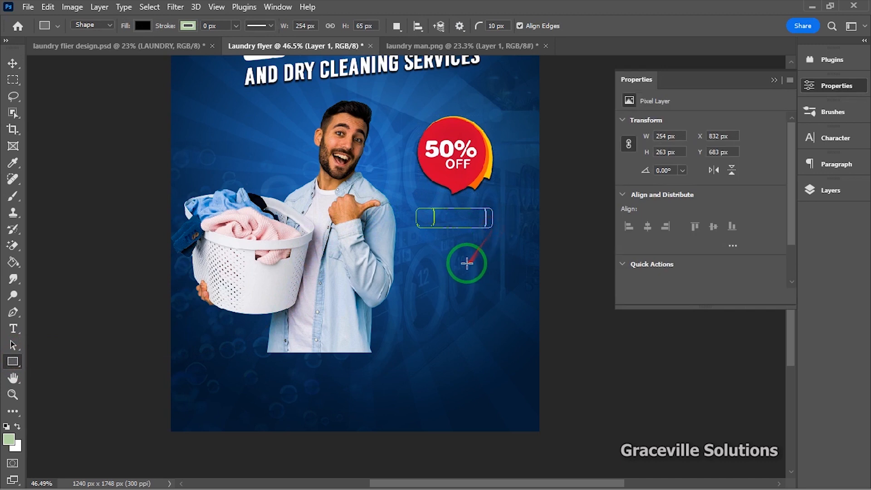
pyautogui.scroll(2, 463, 247)
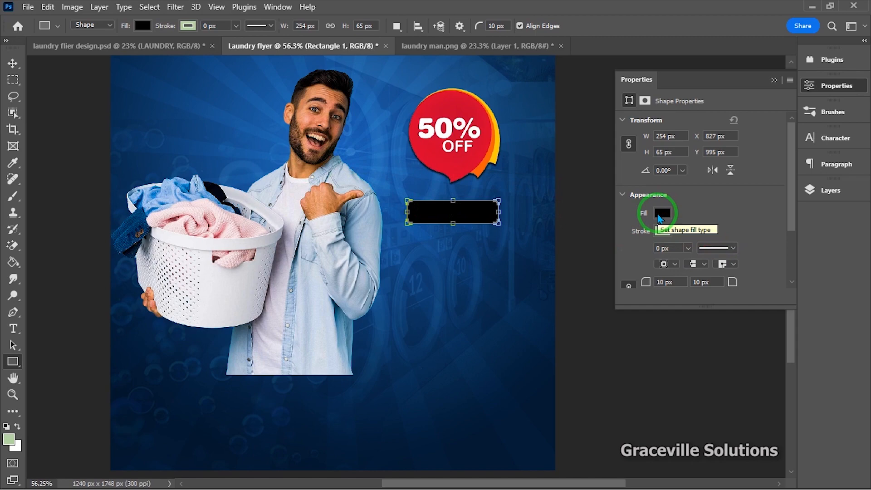
# - Fill the rounded rectangle with a light grey-blue sampled from the man's denim shirt
pyautogui.click(662, 213)
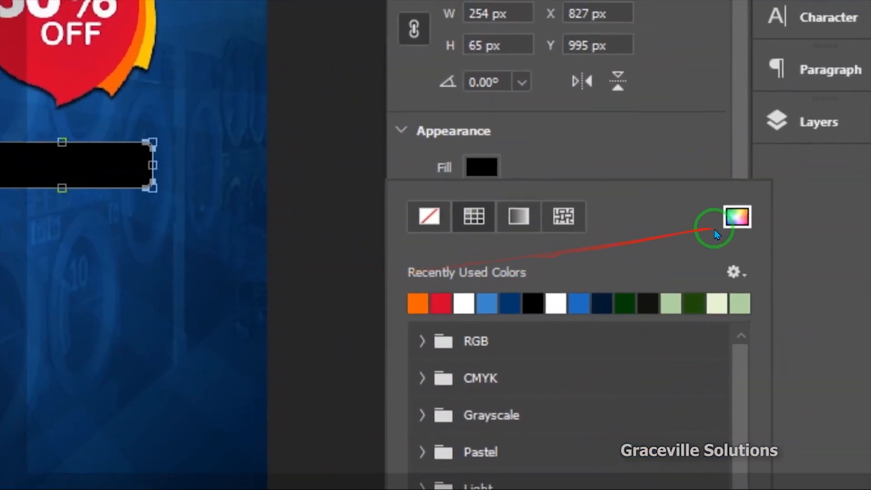
pyautogui.click(737, 217)
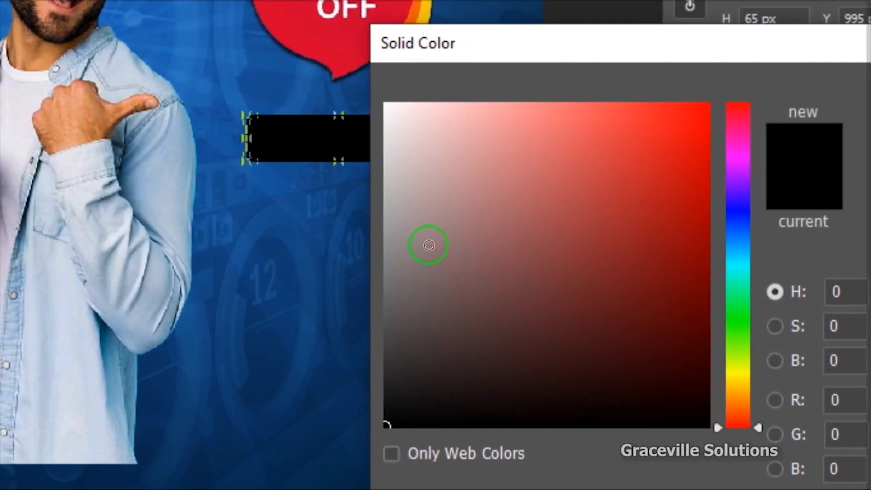
pyautogui.click(162, 207)
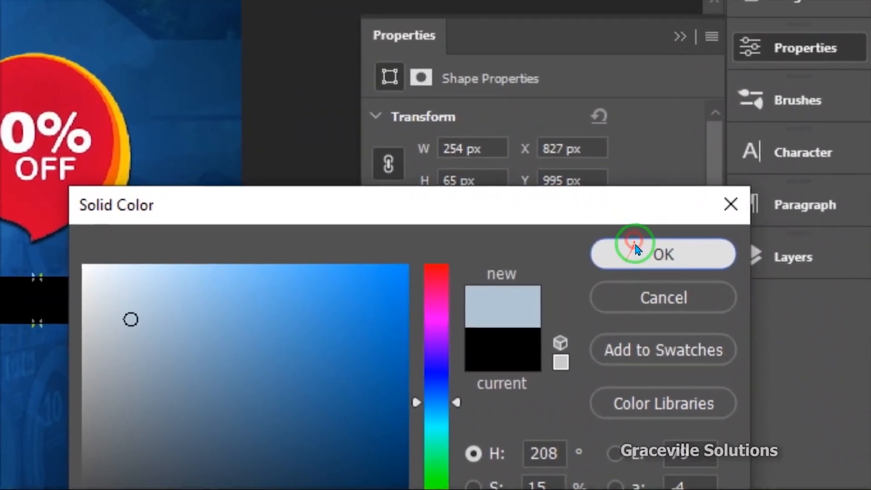
pyautogui.click(635, 248)
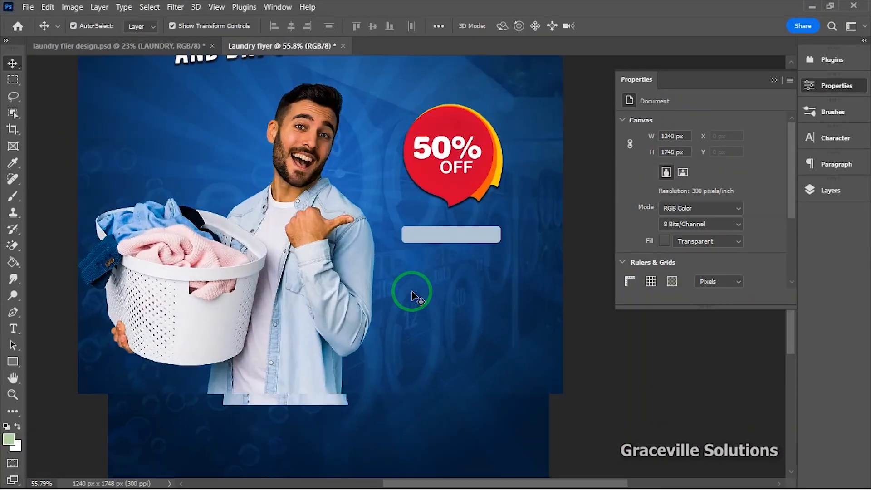
# - Add the text "SERVICES" in white Trebuchet MS Bold, 12 pt, just below the light blue bar
pyautogui.moveTo(429, 291); pyautogui.dragTo(438, 309)
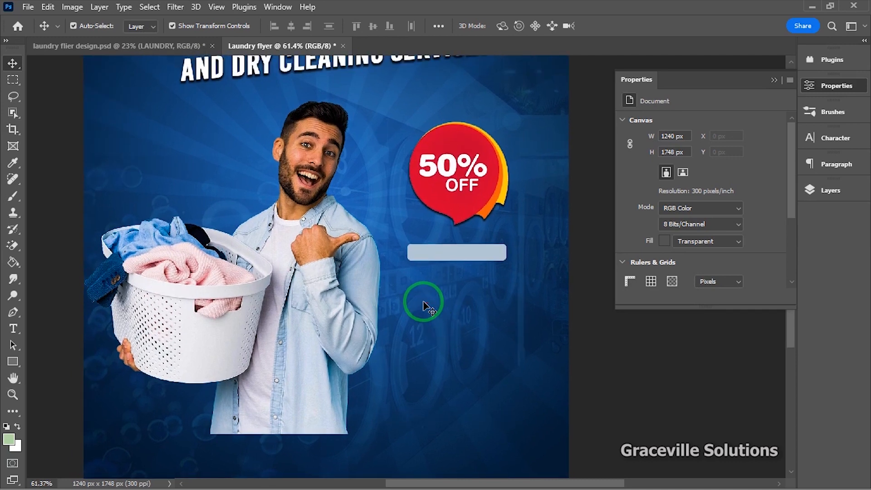
pyautogui.click(14, 328)
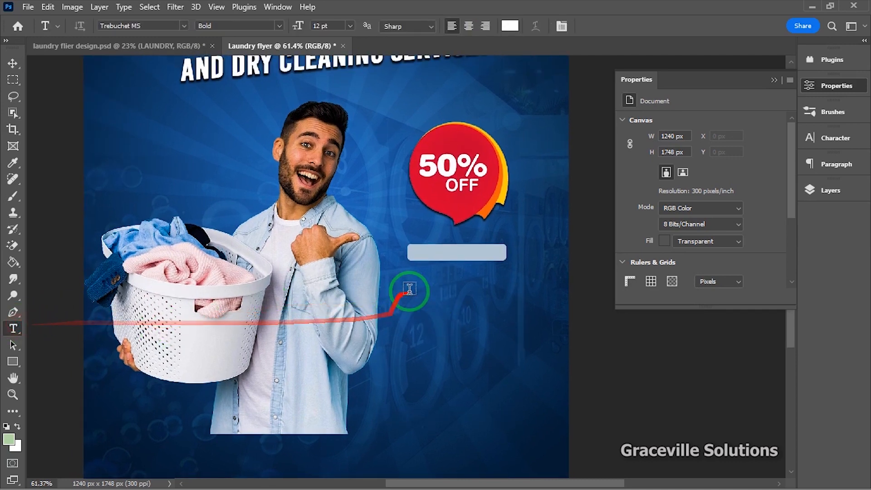
pyautogui.scroll(3, 417, 287)
pyautogui.click(409, 281)
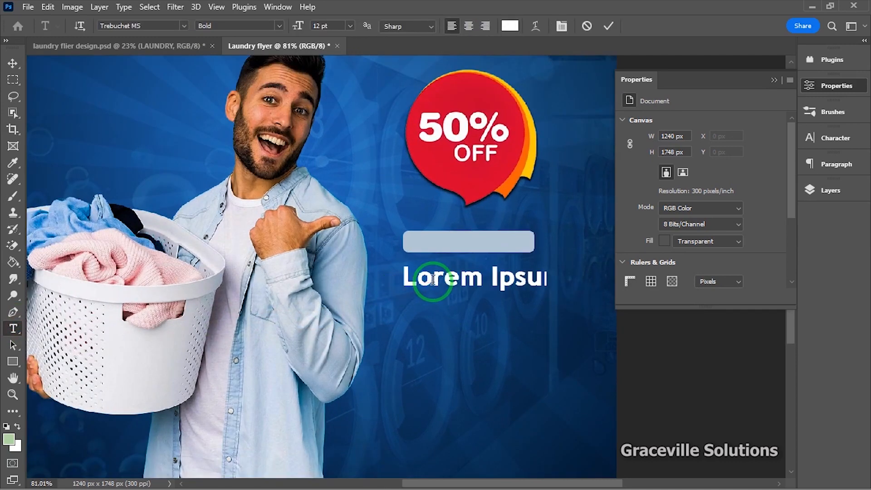
pyautogui.write('SERVICES')
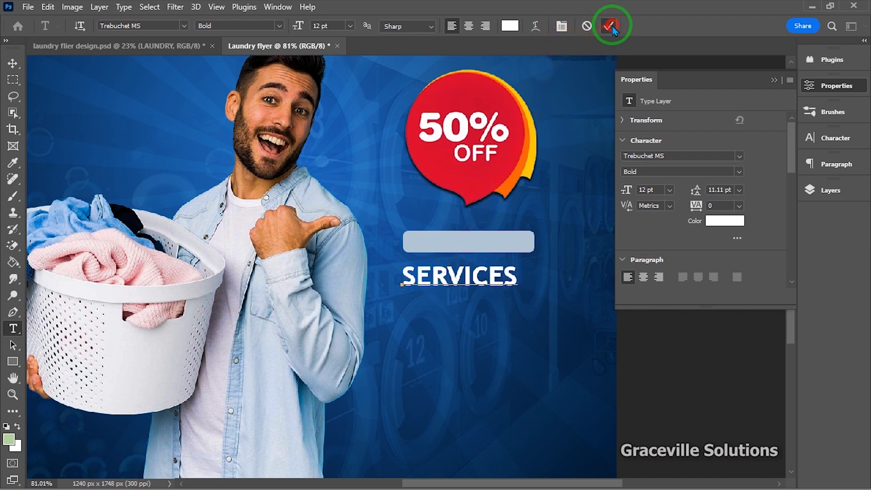
pyautogui.click(13, 63)
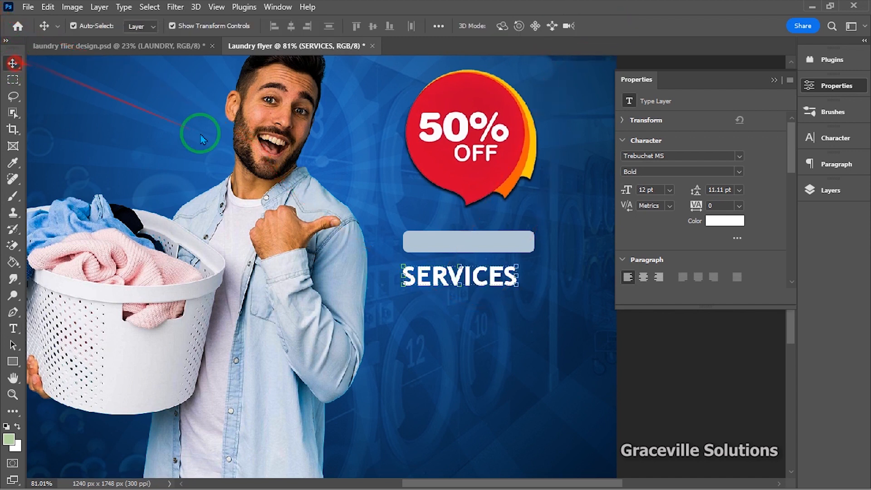
# - Recolor the SERVICES text with a dark blue sampled from the flyer background
pyautogui.click(714, 225)
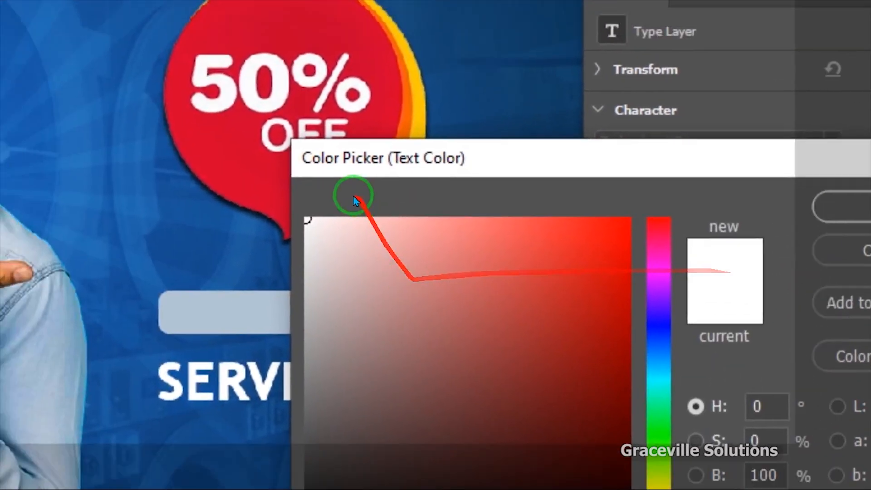
pyautogui.click(490, 6)
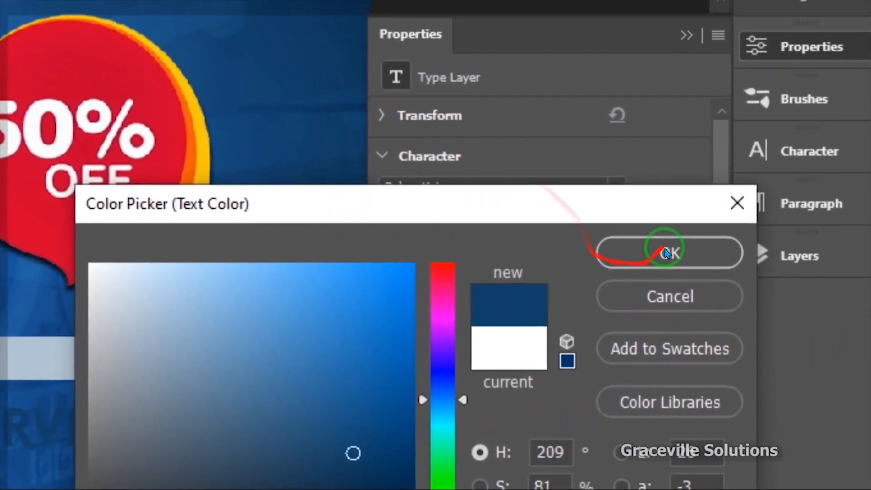
pyautogui.click(665, 252)
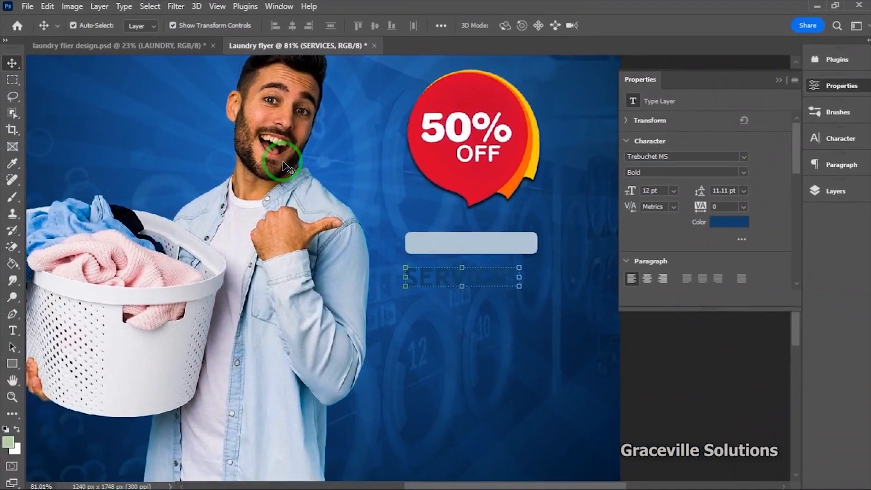
# - Move the SERVICES text onto the light blue bar and scale it down to about 8.81 pt
pyautogui.moveTo(477, 276); pyautogui.dragTo(485, 250)
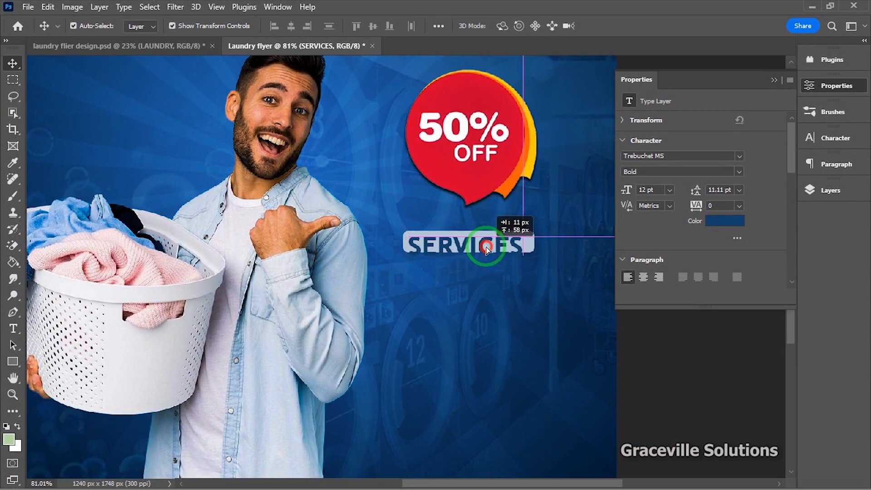
pyautogui.scroll(4, 481, 247)
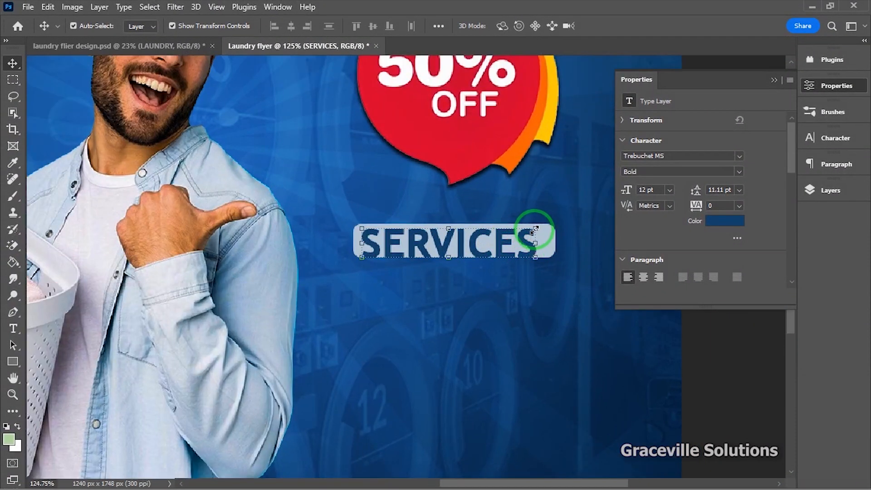
pyautogui.click(535, 230)
pyautogui.moveTo(531, 230); pyautogui.dragTo(523, 230)
pyautogui.moveTo(479, 249); pyautogui.dragTo(485, 247)
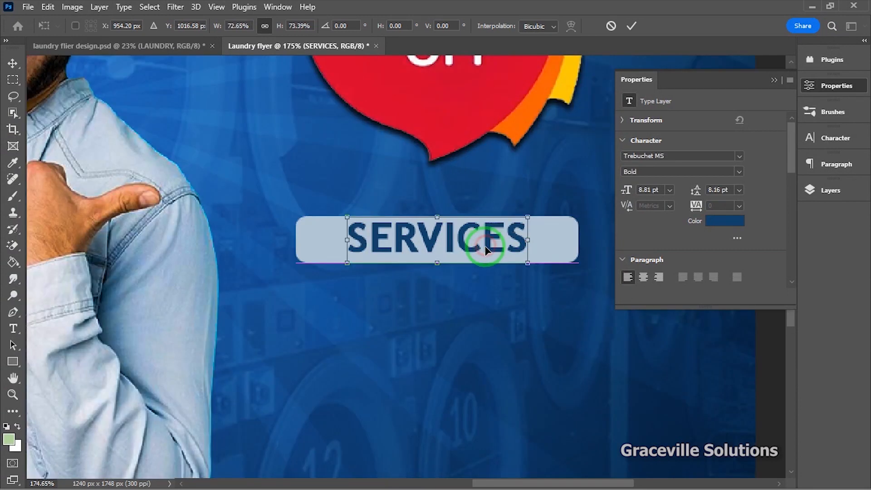
pyautogui.click(631, 26)
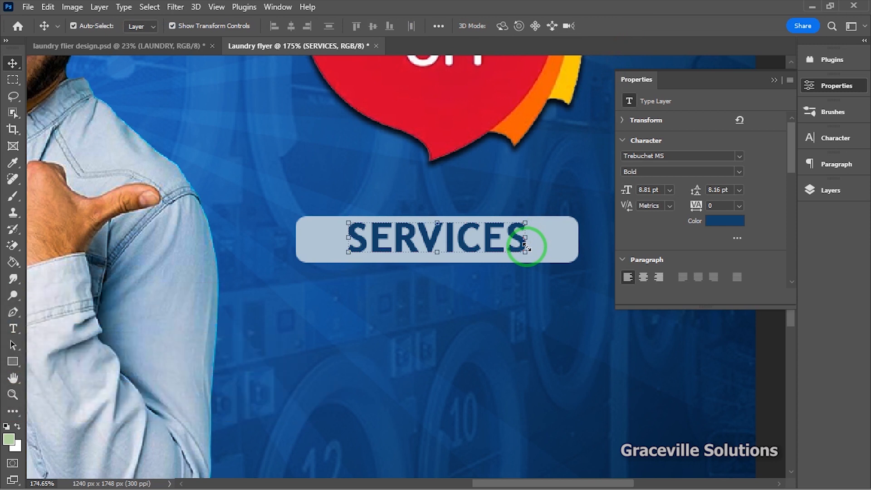
# - Scale the SERVICES text down slightly to about 8.38 pt and center it on the bar
pyautogui.scroll(-5, 525, 247)
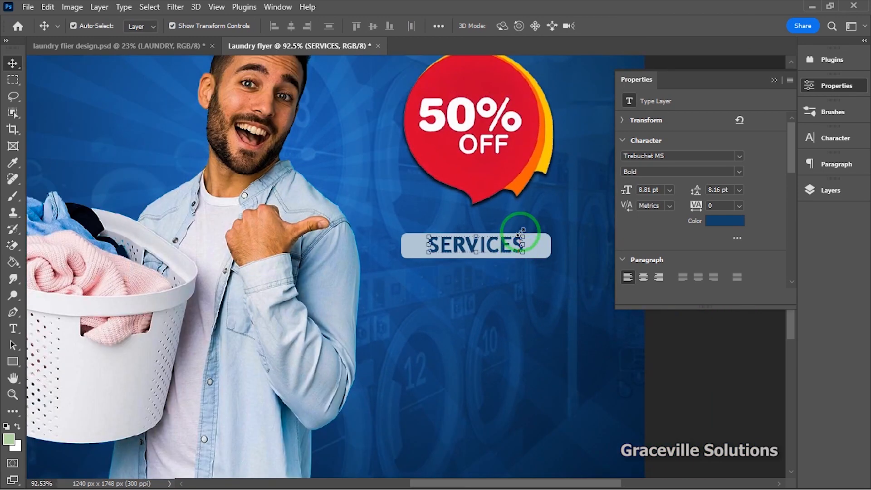
pyautogui.click(525, 231)
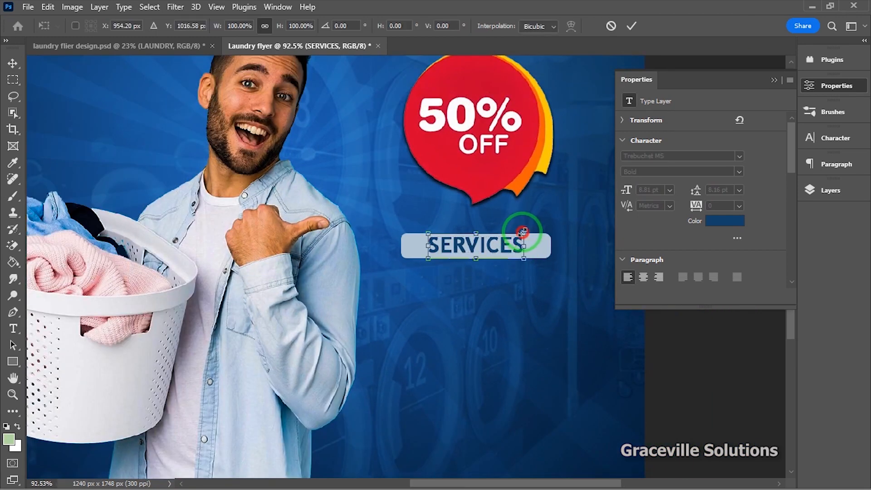
pyautogui.moveTo(523, 233); pyautogui.dragTo(505, 248)
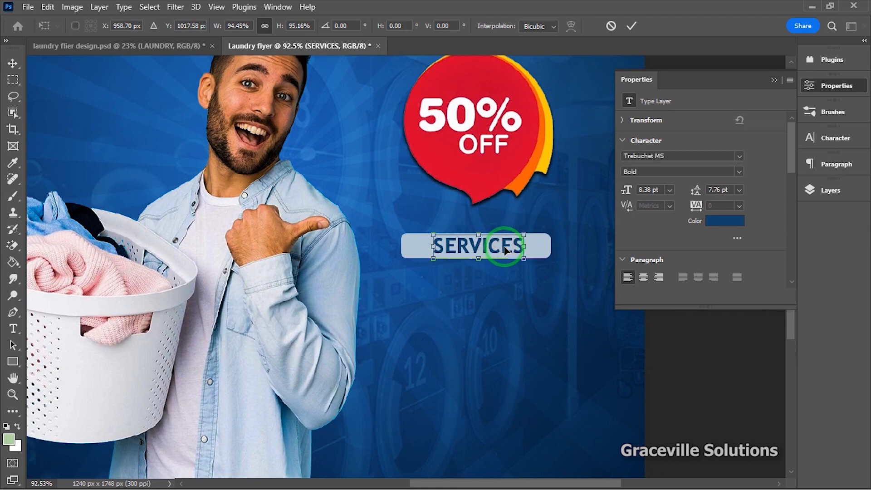
pyautogui.scroll(-2, 505, 248)
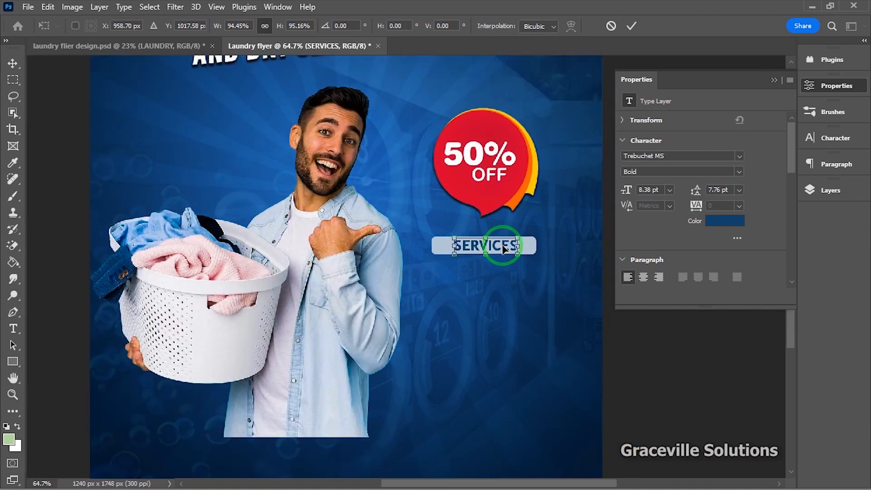
pyautogui.scroll(-3, 504, 249)
pyautogui.scroll(3, 504, 248)
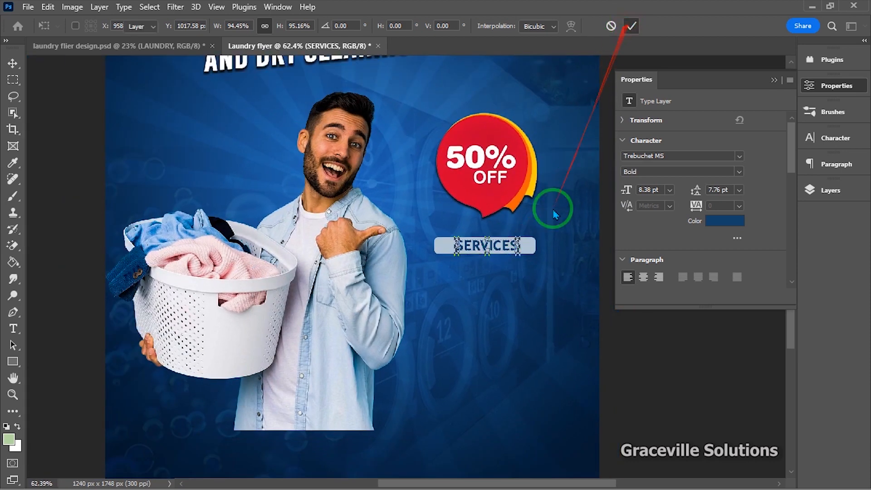
# - Duplicate the light blue bar directly beneath the SERVICES heading and stretch the copy downward to about 187 px high
pyautogui.scroll(2, 499, 267)
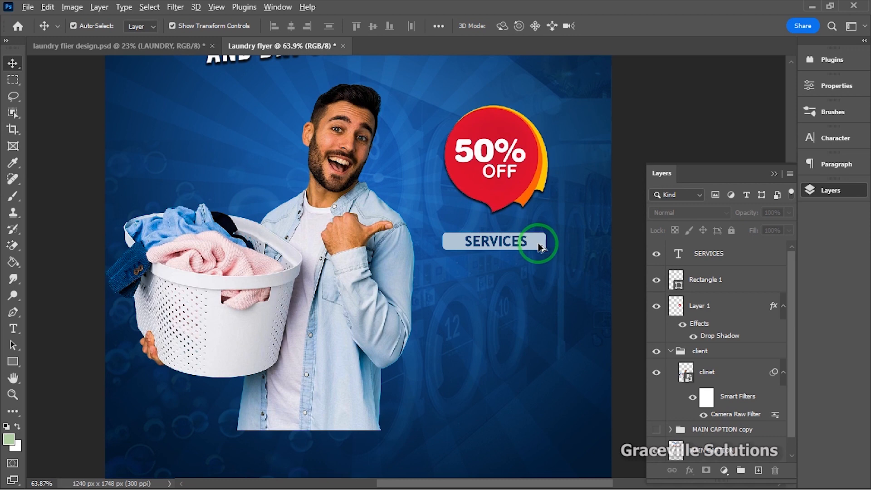
pyautogui.moveTo(540, 247); pyautogui.dragTo(538, 268)
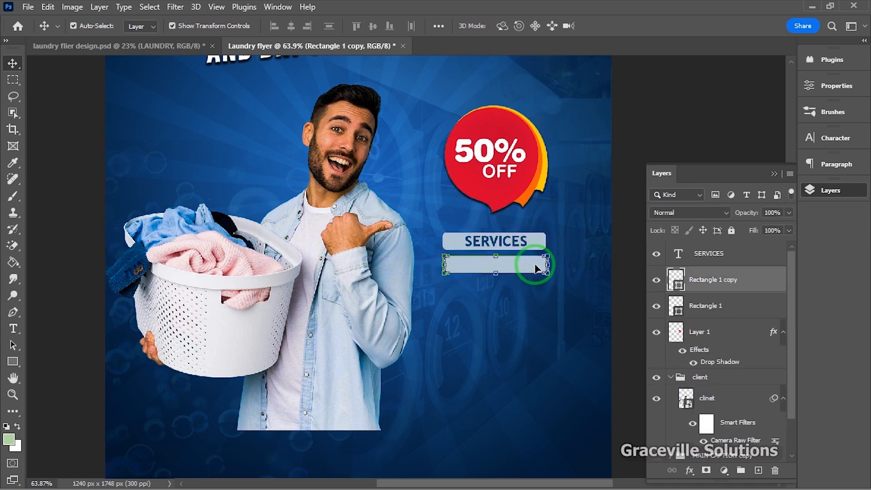
pyautogui.scroll(2, 530, 270)
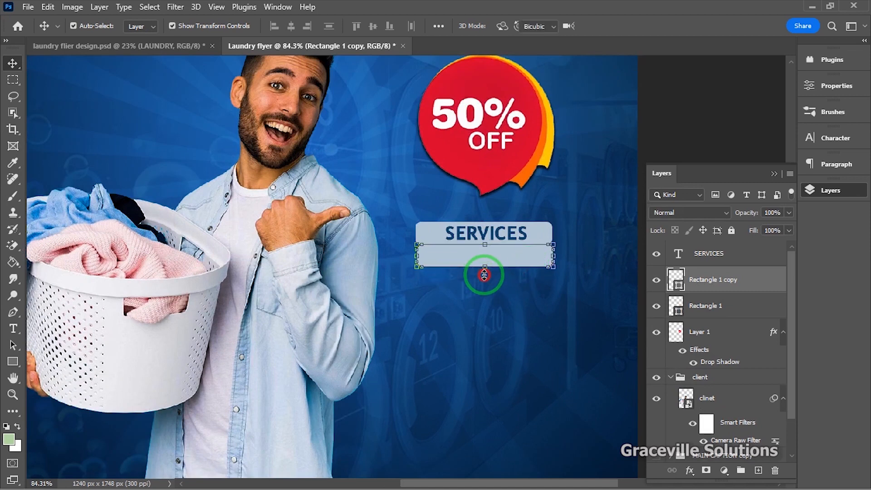
pyautogui.moveTo(484, 274); pyautogui.dragTo(490, 348)
pyautogui.press('Return')
pyautogui.scroll(-2, 564, 240)
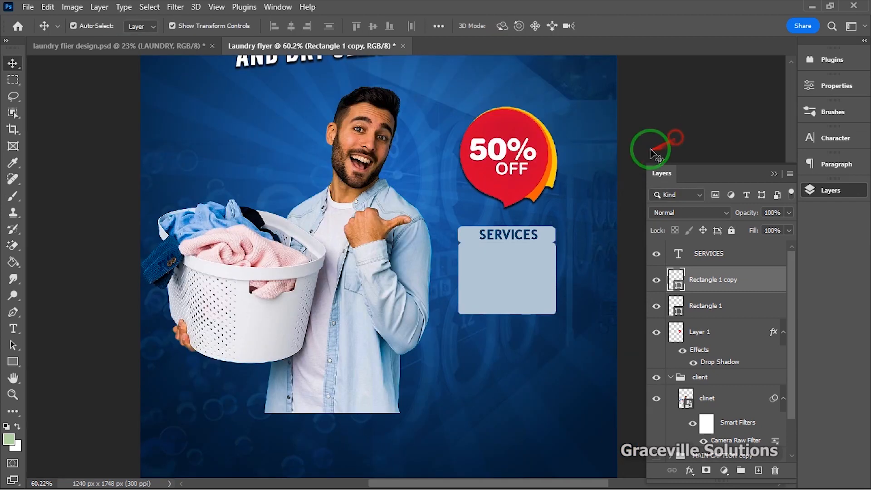
# - Change the fill of the tall rectangle below the SERVICES heading to dark blue from the recently used colors
pyautogui.click(657, 152)
pyautogui.click(515, 279)
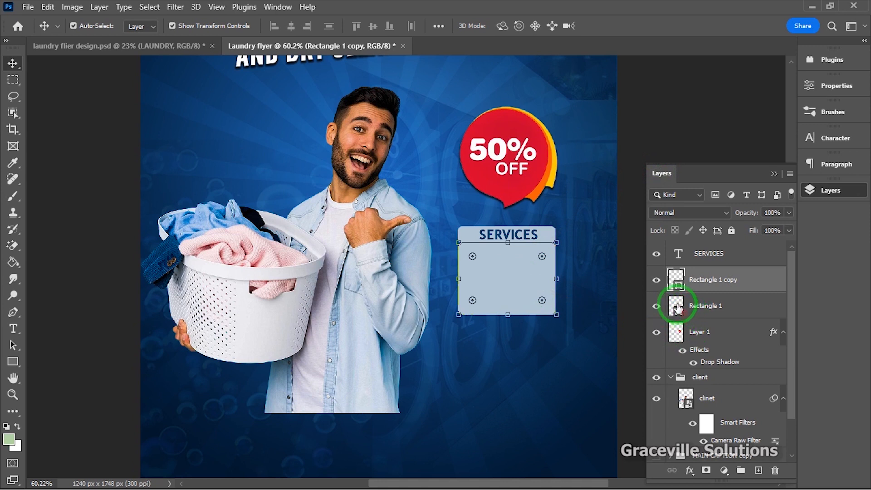
pyautogui.click(13, 362)
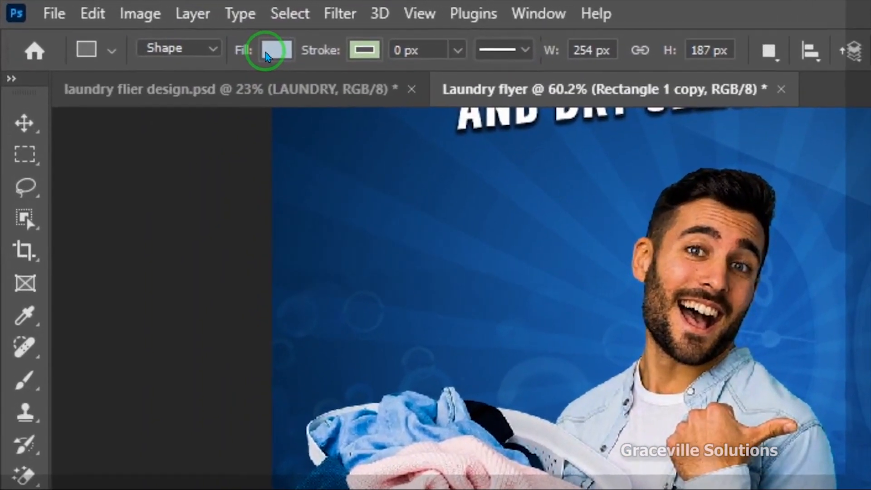
pyautogui.click(139, 28)
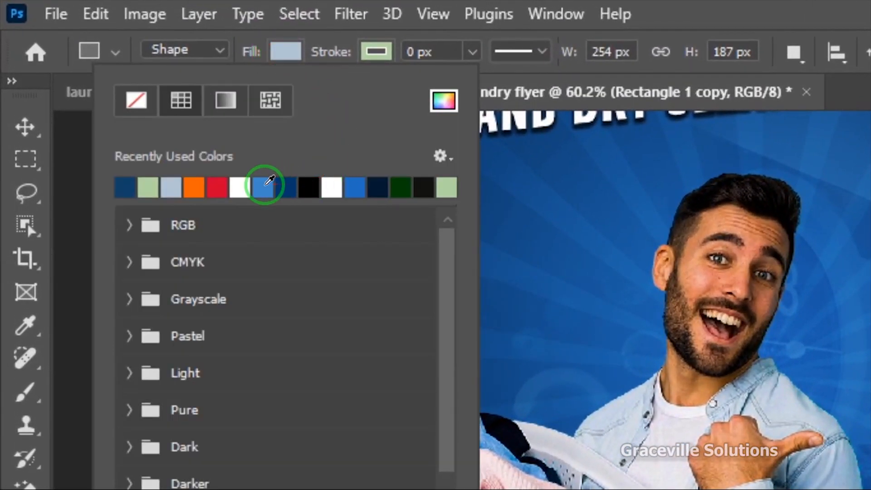
pyautogui.click(285, 189)
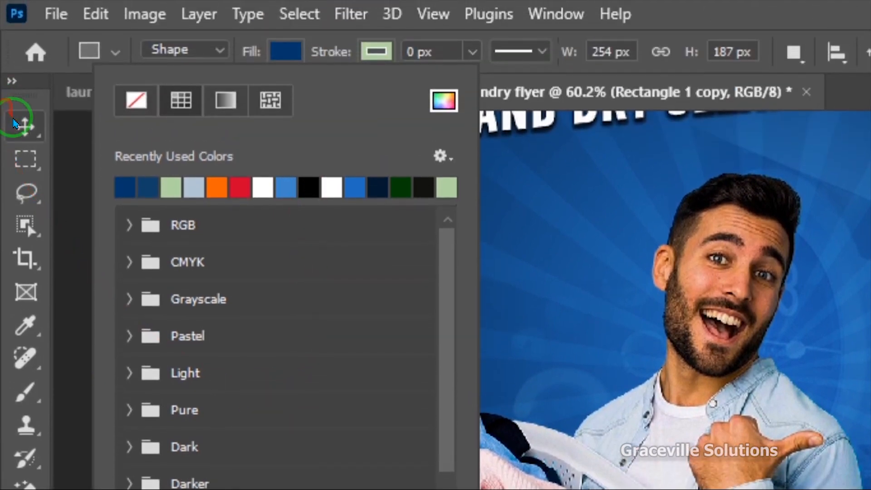
# - Lower the opacity of the dark blue rectangle below the SERVICES heading to 50%
pyautogui.click(24, 123)
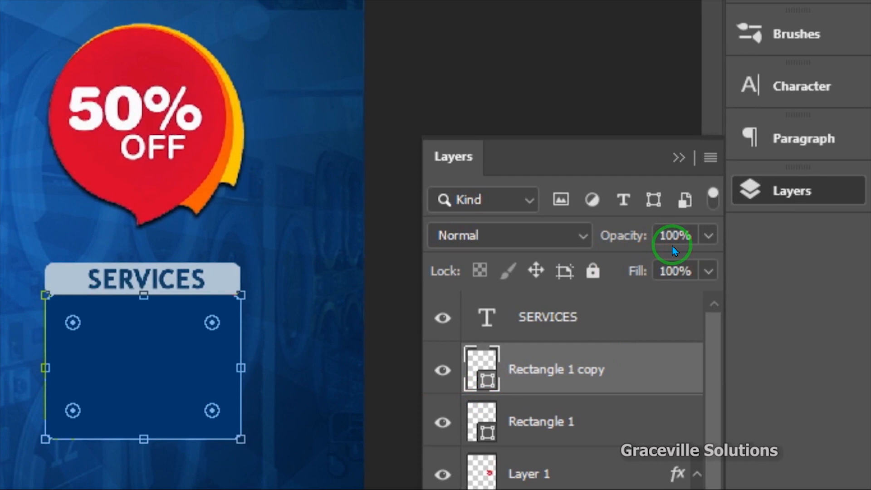
pyautogui.click(704, 236)
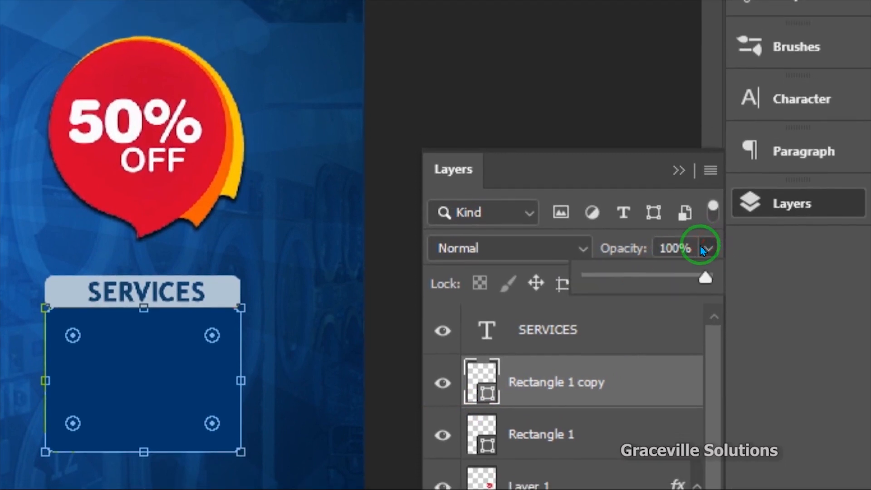
pyautogui.click(652, 275)
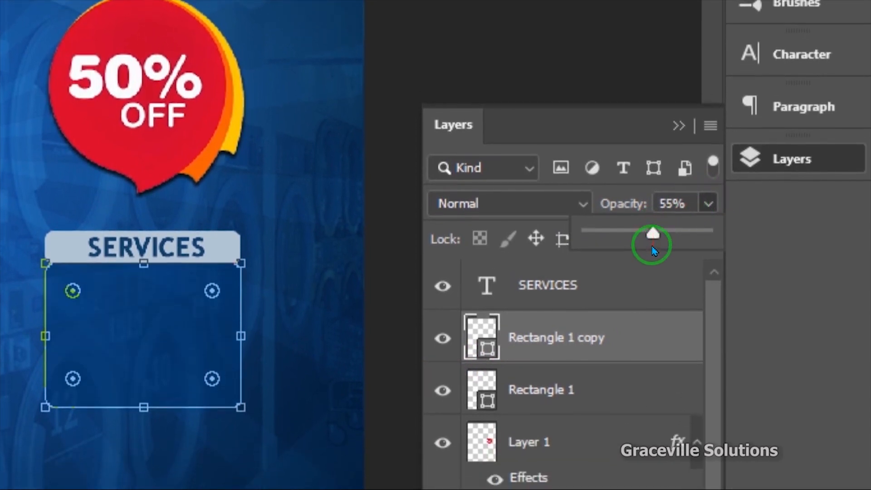
pyautogui.moveTo(653, 249); pyautogui.dragTo(646, 249)
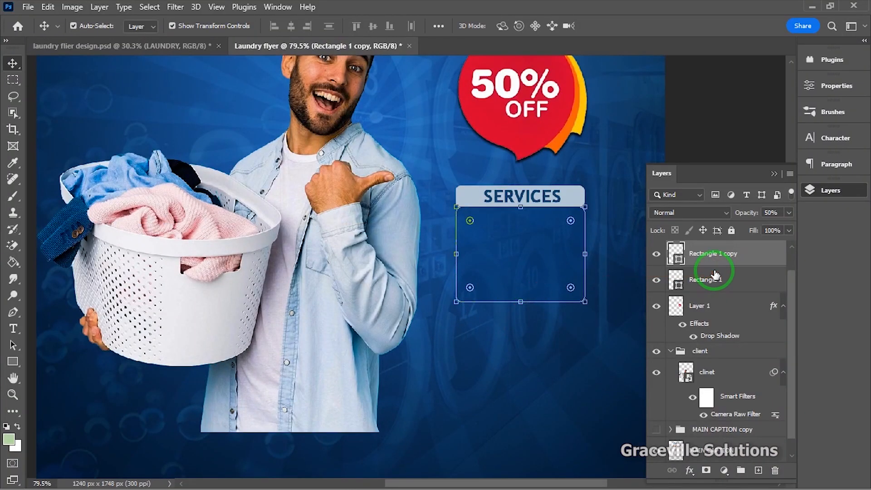
# - Set all four corner radii of the dark blue rectangle below the SERVICES heading to 20 px
pyautogui.click(836, 84)
pyautogui.scroll(-2, 680, 250)
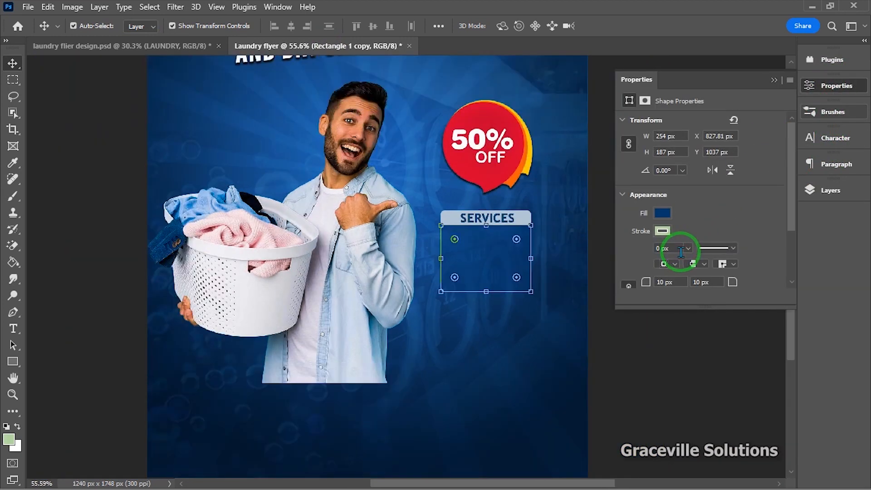
pyautogui.scroll(2, 449, 274)
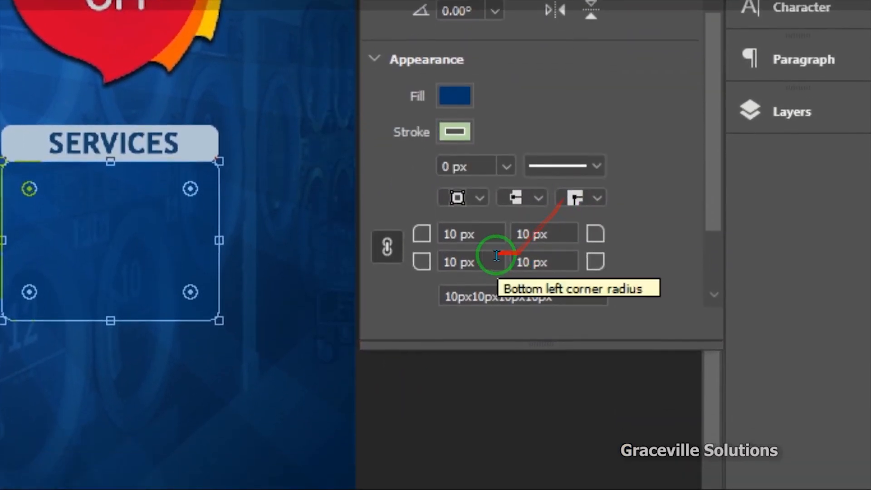
pyautogui.click(459, 245)
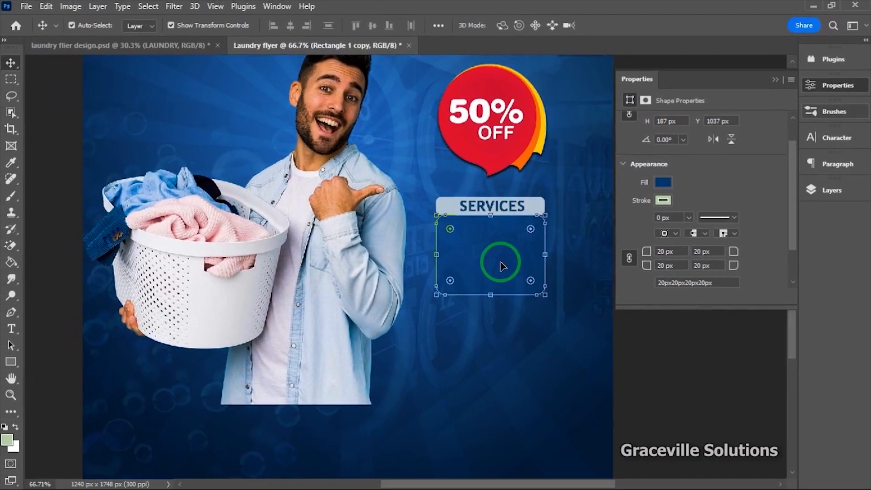
pyautogui.scroll(3, 498, 261)
pyautogui.click(690, 398)
pyautogui.click(502, 259)
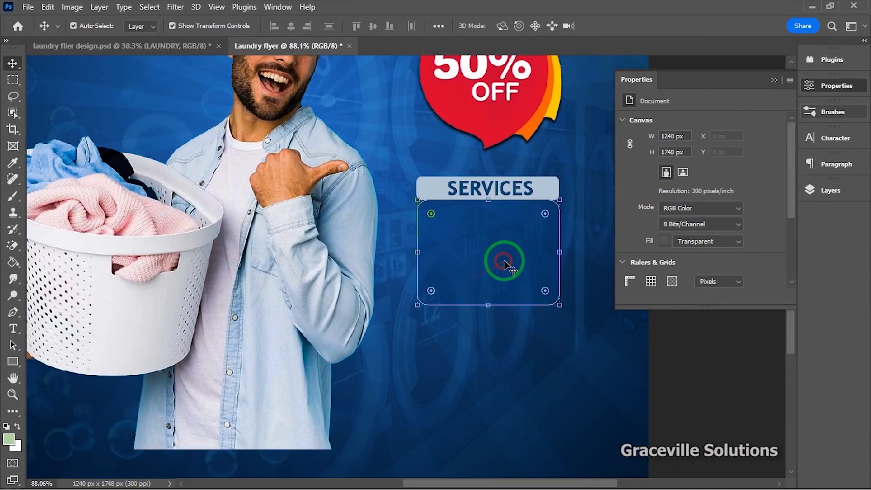
# - Switch to the doc file in Notepad, copy the five service lines from Wash & Iron to Home Services, and return to the flyer
pyautogui.press('super')
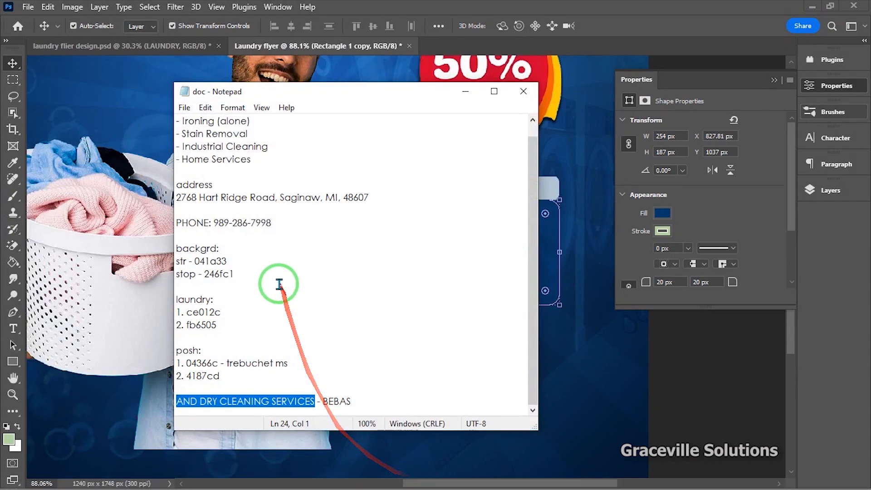
pyautogui.scroll(1, 268, 282)
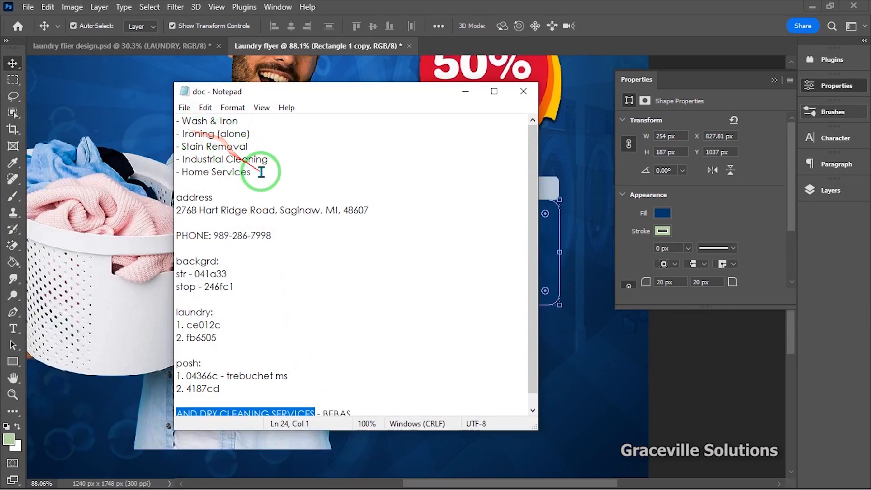
pyautogui.moveTo(261, 172); pyautogui.dragTo(185, 143)
pyautogui.rightClick(195, 138)
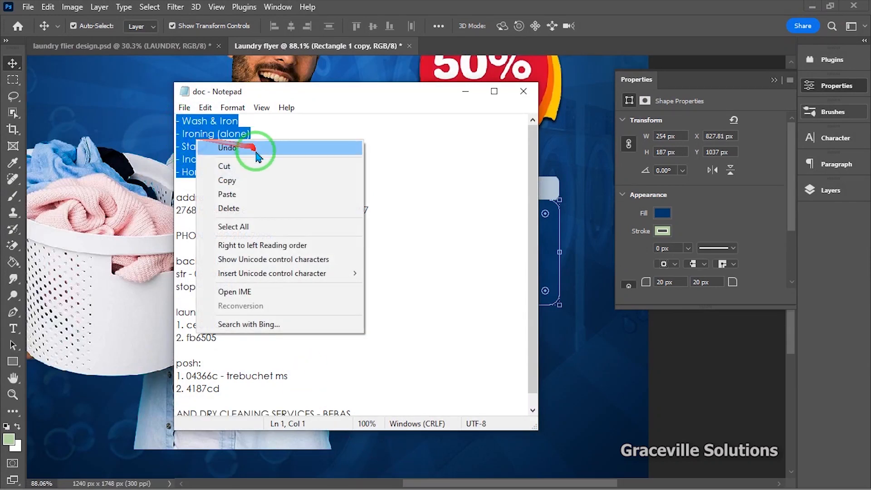
pyautogui.click(258, 175)
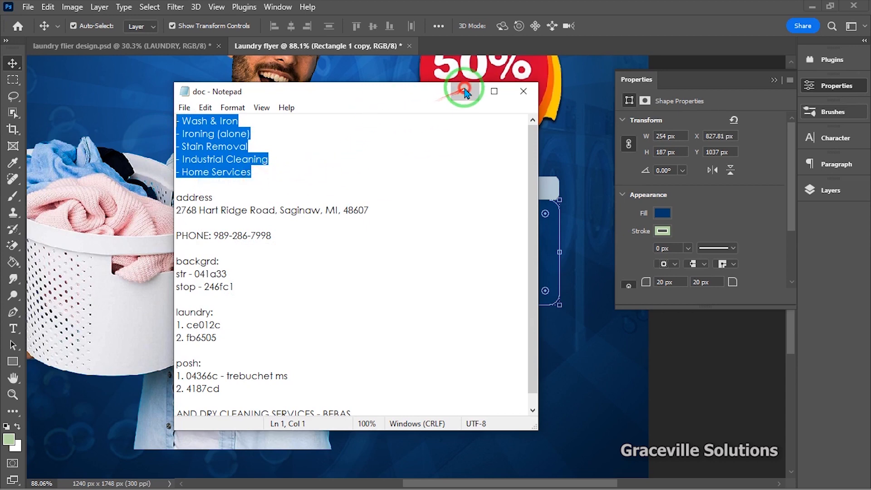
pyautogui.click(465, 92)
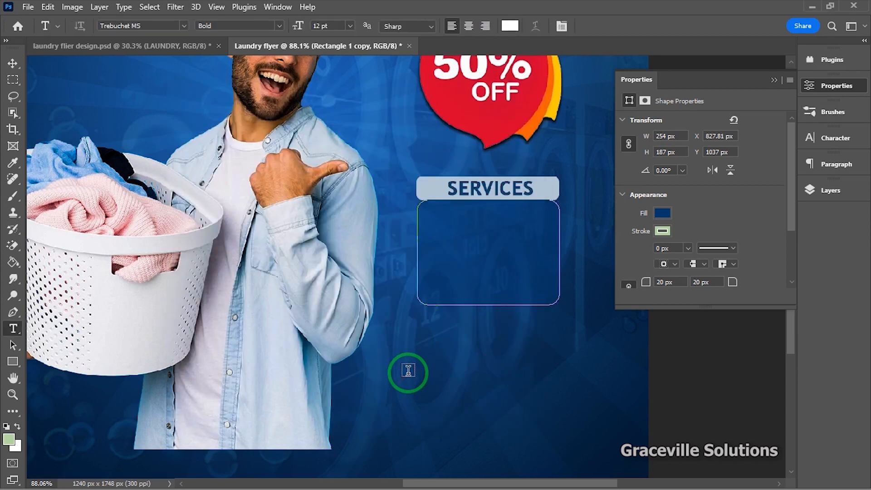
# - Add a white text layer below the services box containing the copied five-line services list
pyautogui.click(410, 371)
pyautogui.click(444, 369)
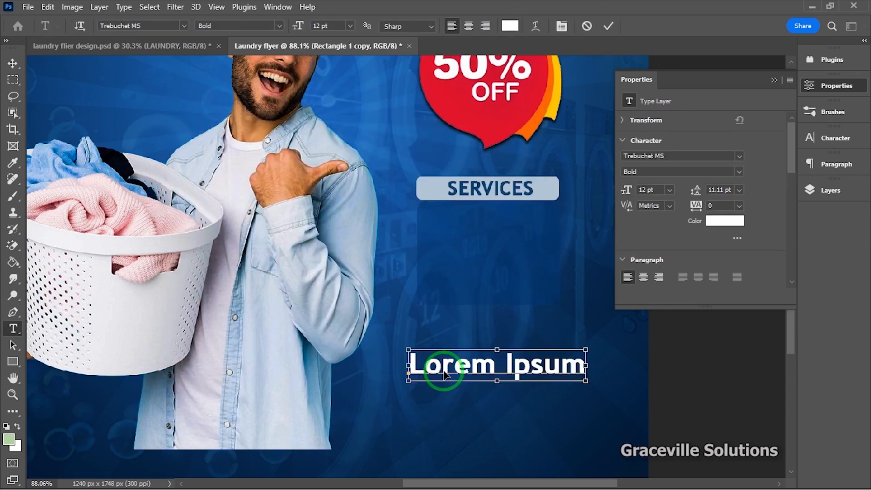
pyautogui.hotkey('ctrl', 'a')
pyautogui.hotkey('ctrl', 'v')
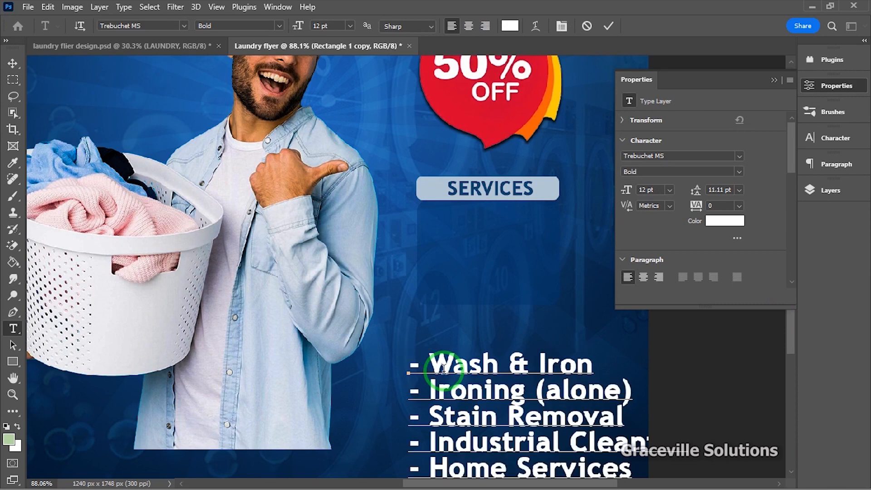
pyautogui.click(12, 63)
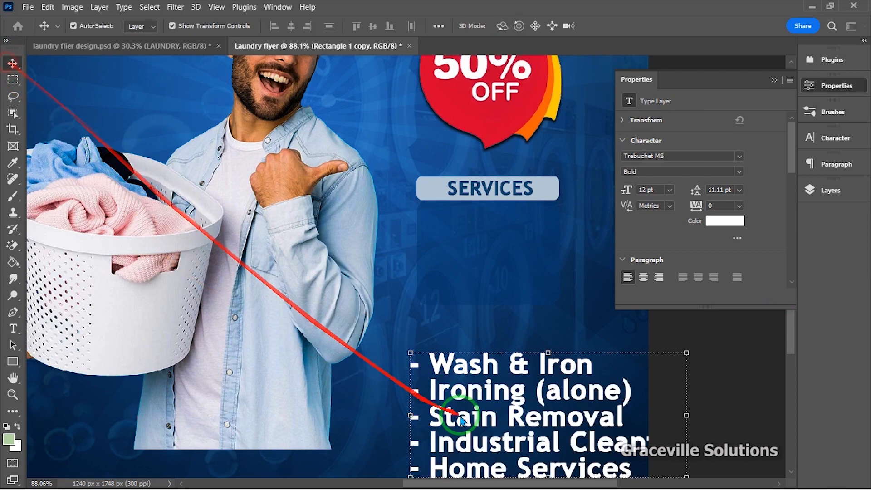
# - Scale the services list down to about 8.18 pt and move it directly beneath the SERVICES heading
pyautogui.moveTo(486, 403); pyautogui.dragTo(446, 303)
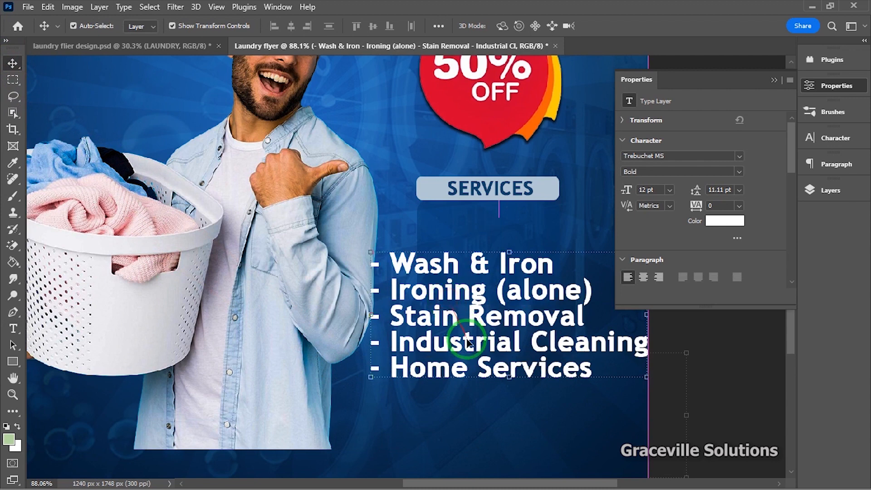
pyautogui.hotkey('ctrl', '-')
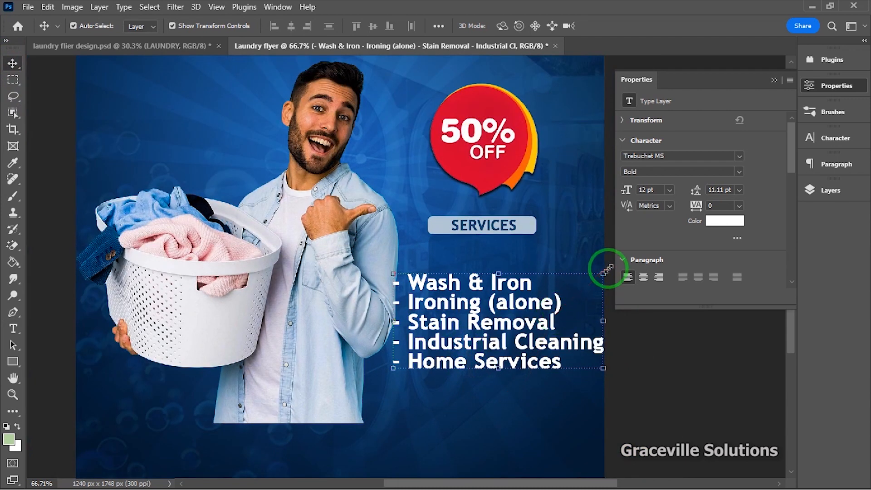
pyautogui.moveTo(606, 271); pyautogui.dragTo(536, 304)
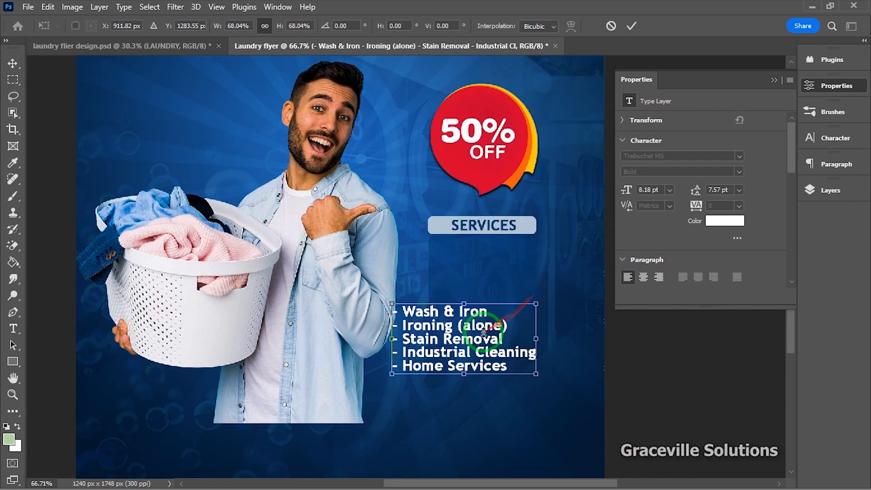
pyautogui.moveTo(483, 333); pyautogui.dragTo(504, 271)
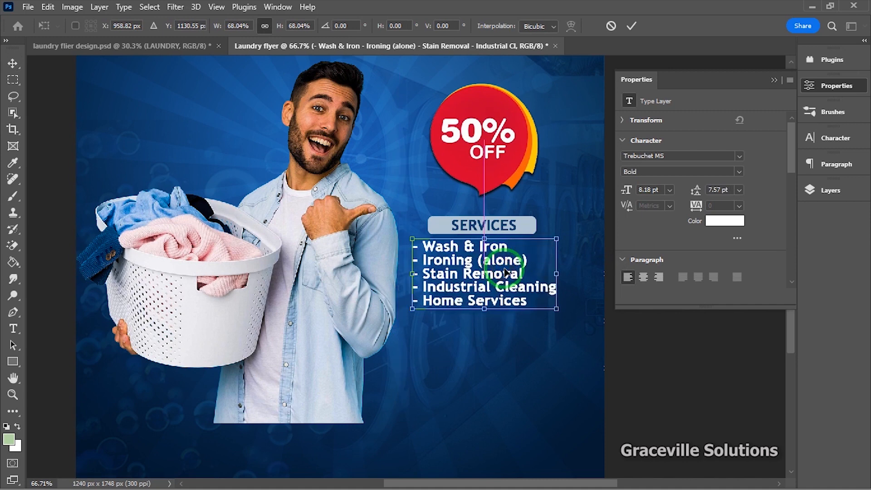
# - Scale the services list down further to about 5.59 pt so it fits inside the dark blue rectangle
pyautogui.scroll(3, 506, 272)
pyautogui.moveTo(601, 212); pyautogui.dragTo(572, 226)
pyautogui.moveTo(497, 268); pyautogui.dragTo(497, 258)
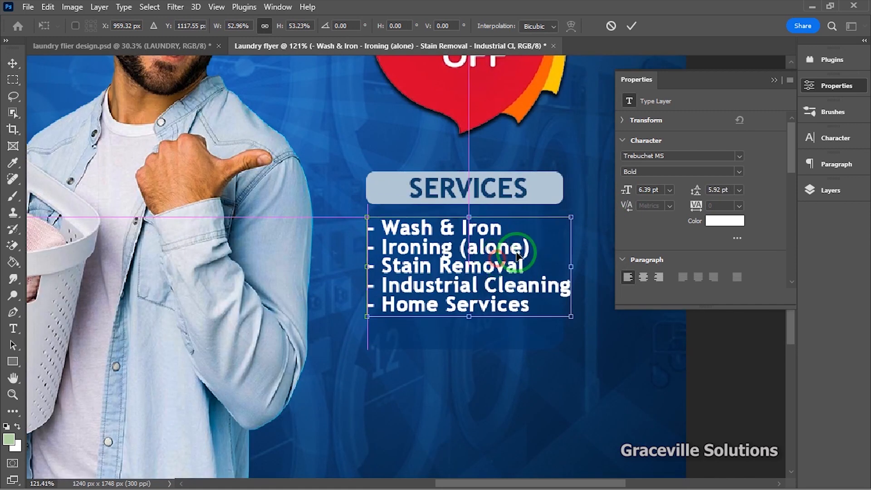
pyautogui.moveTo(571, 219); pyautogui.dragTo(556, 230)
pyautogui.click(632, 26)
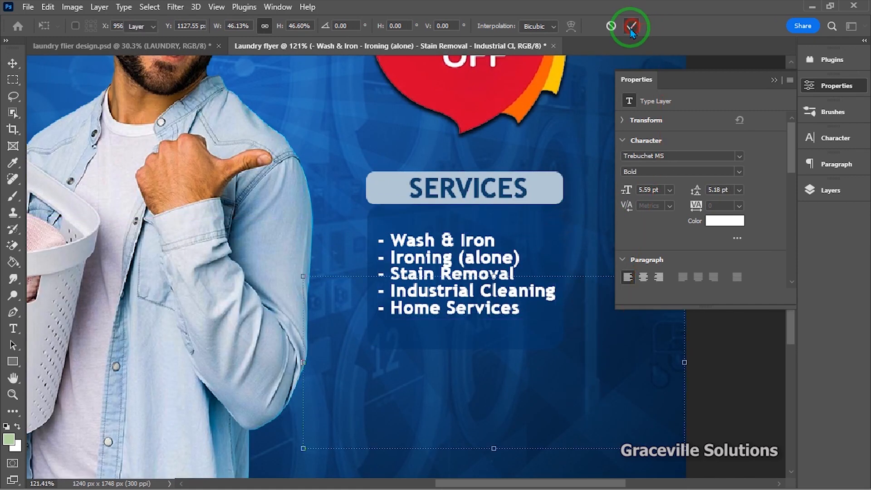
# - Change the services list to the Regular font style at 5.84 pt with 6 pt leading
pyautogui.scroll(-7, 481, 283)
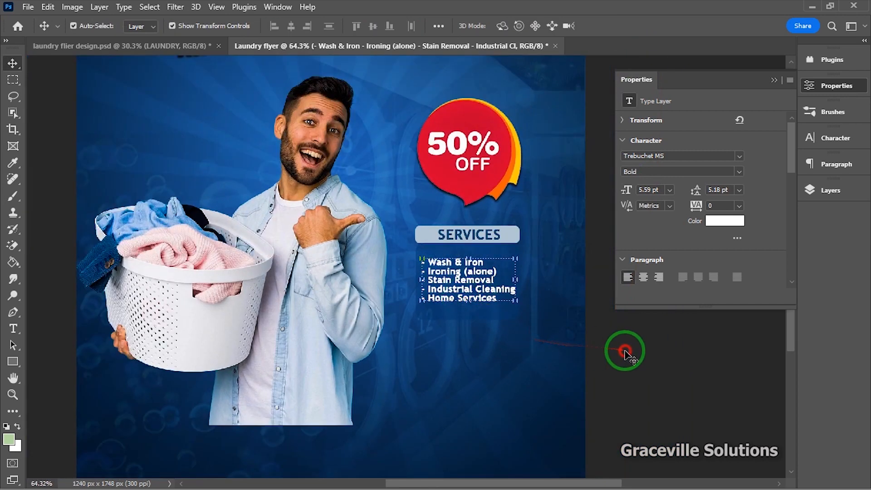
pyautogui.click(625, 352)
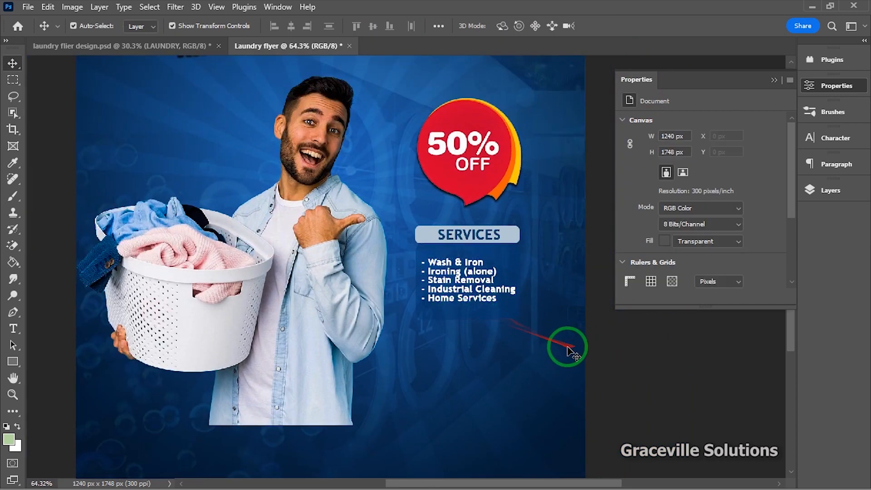
pyautogui.scroll(3, 545, 343)
pyautogui.click(472, 297)
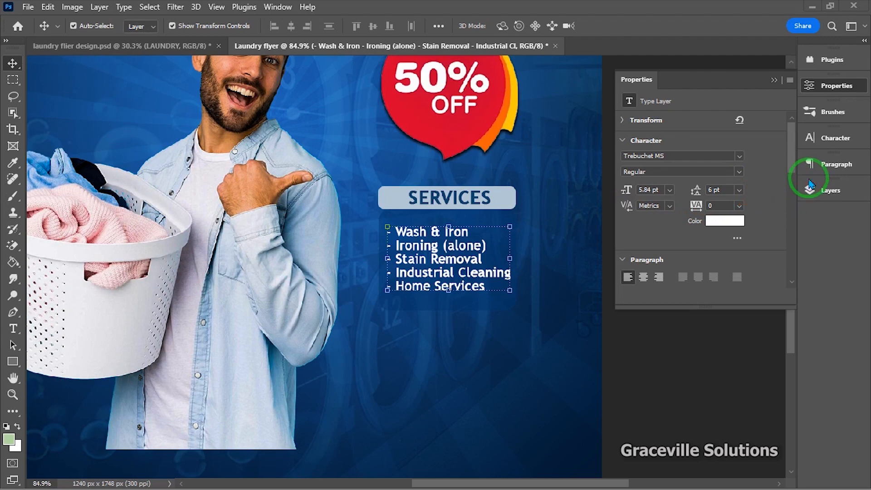
# - Give the dark blue rectangle behind the services list a thin white stroke
pyautogui.click(817, 194)
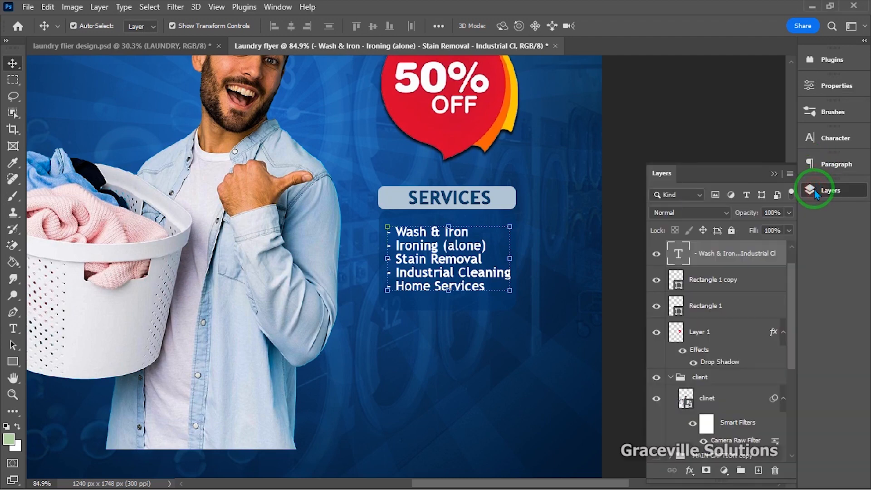
pyautogui.click(722, 285)
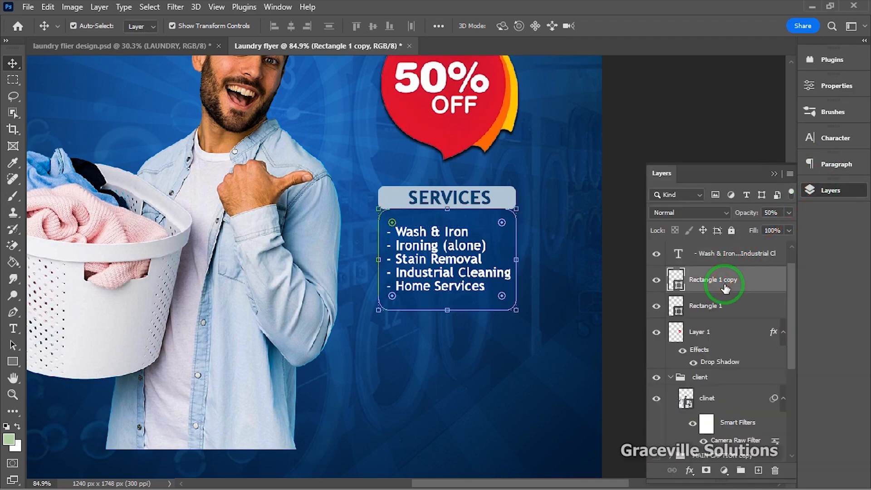
pyautogui.click(13, 363)
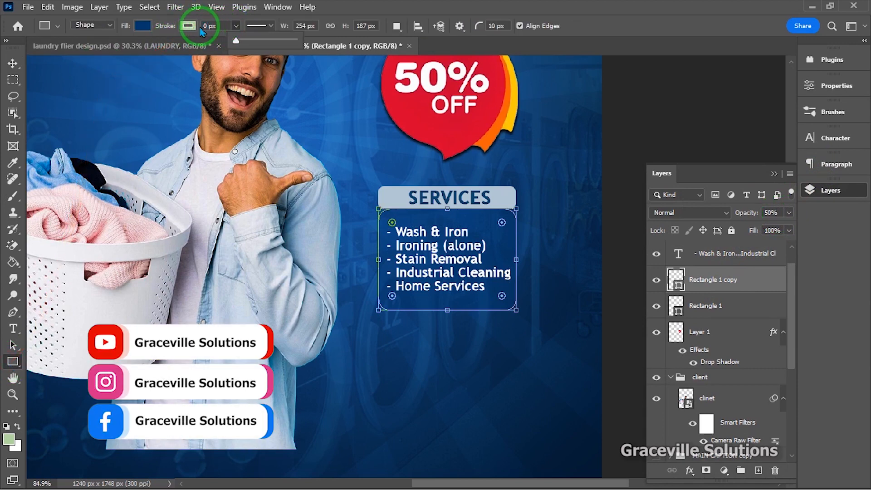
pyautogui.click(189, 26)
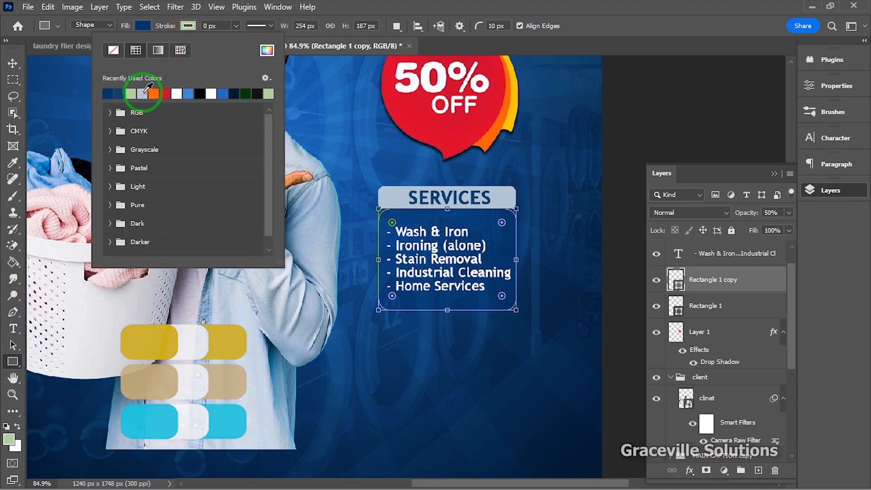
pyautogui.click(177, 94)
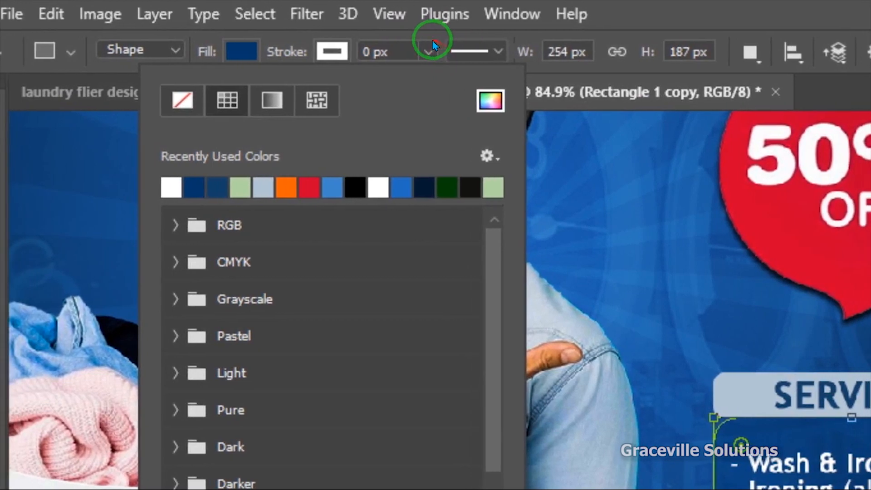
pyautogui.click(429, 51)
pyautogui.moveTo(437, 78); pyautogui.dragTo(445, 82)
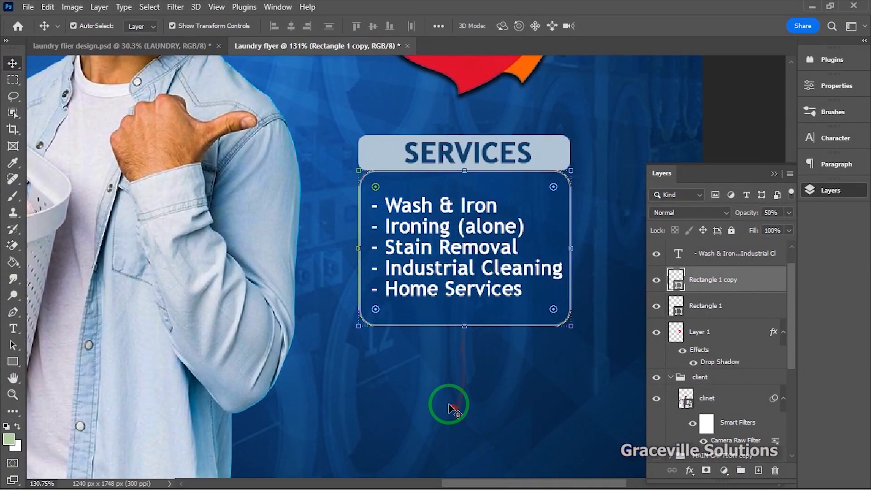
pyautogui.scroll(-2, 449, 405)
pyautogui.click(449, 405)
pyautogui.scroll(2, 450, 405)
pyautogui.click(481, 308)
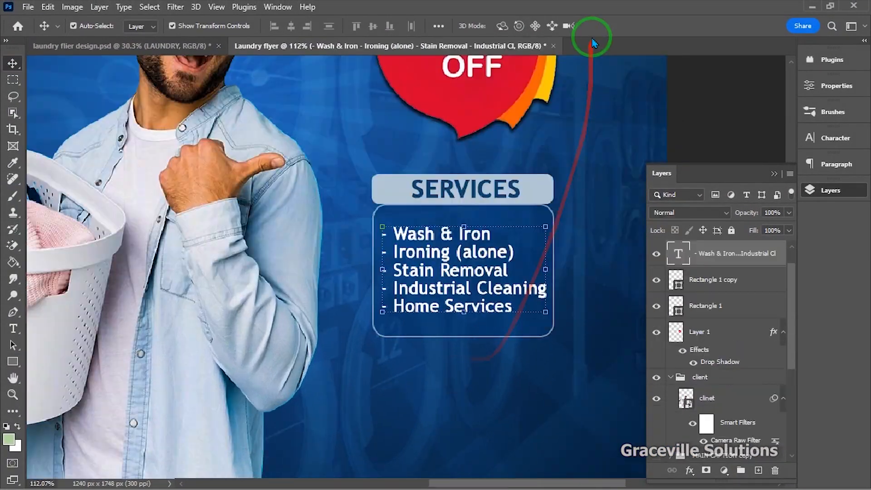
# - Group the SERVICES heading, services list, both rectangles and the 50% OFF badge layers, and name the group SERVICES
pyautogui.scroll(-7, 541, 207)
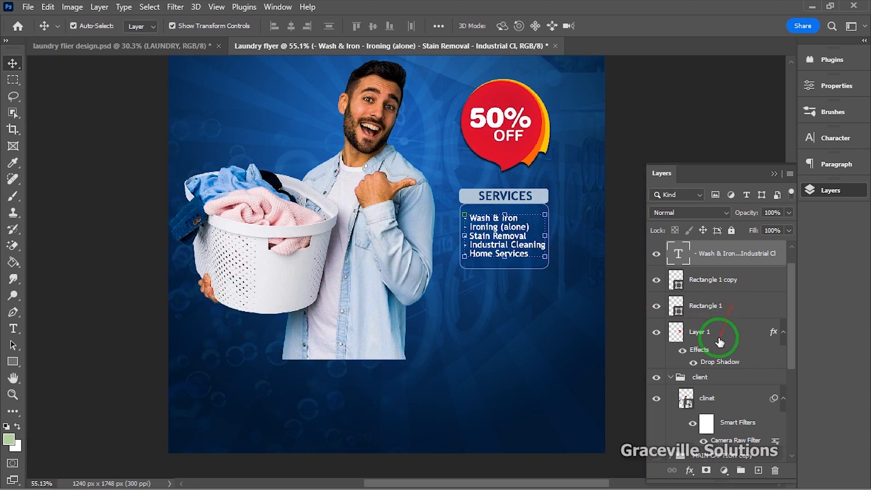
pyautogui.click(719, 340)
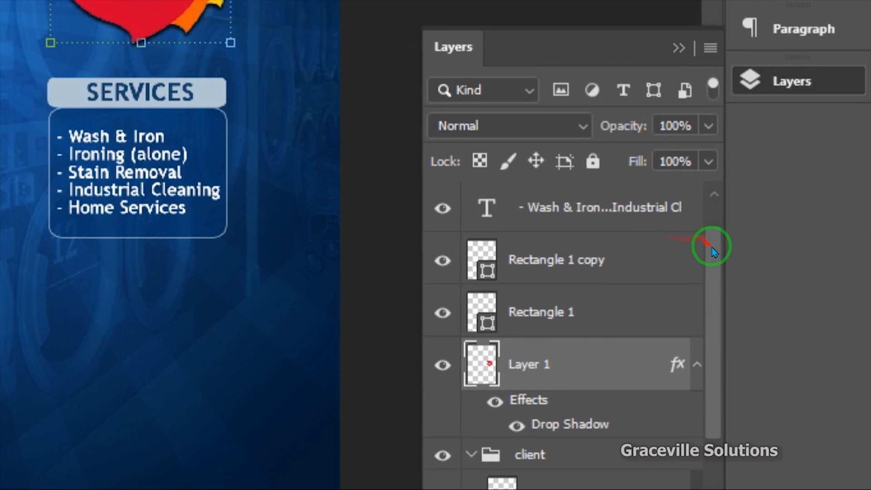
pyautogui.moveTo(713, 117); pyautogui.dragTo(713, 90)
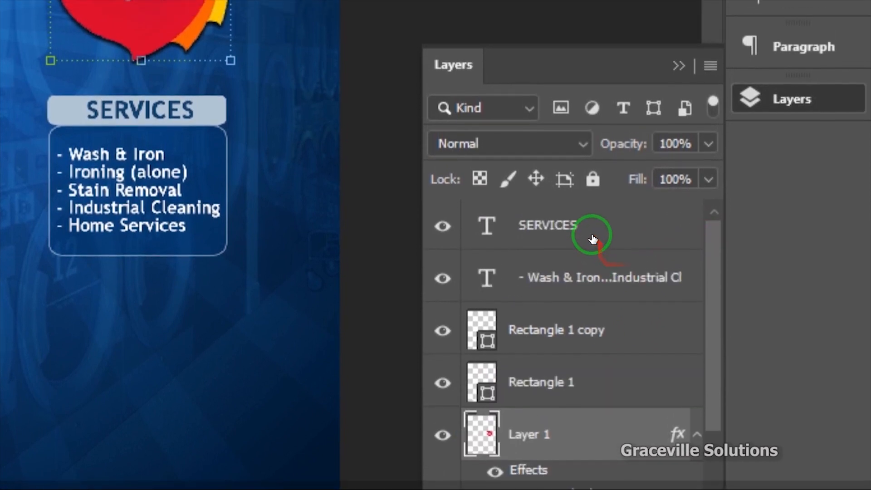
pyautogui.keyDown('shift'); pyautogui.click(593, 237); pyautogui.keyUp('shift')
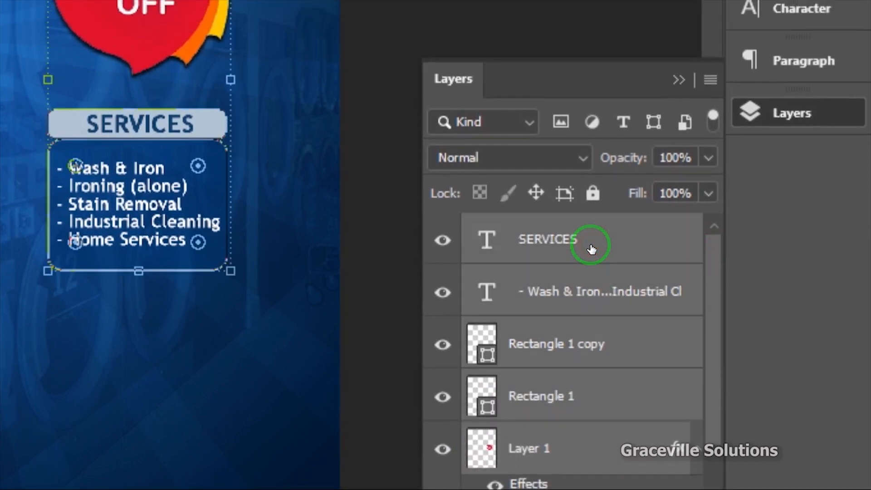
pyautogui.hotkey('ctrl', 'g')
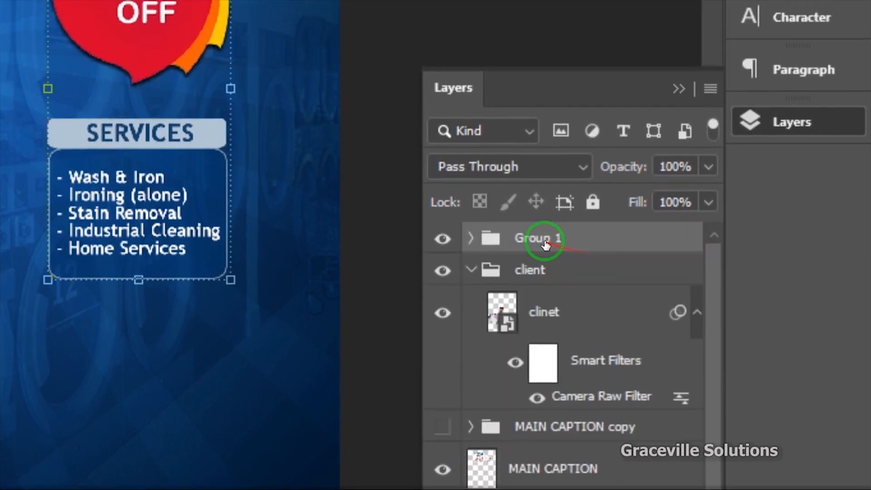
pyautogui.doubleClick(544, 231)
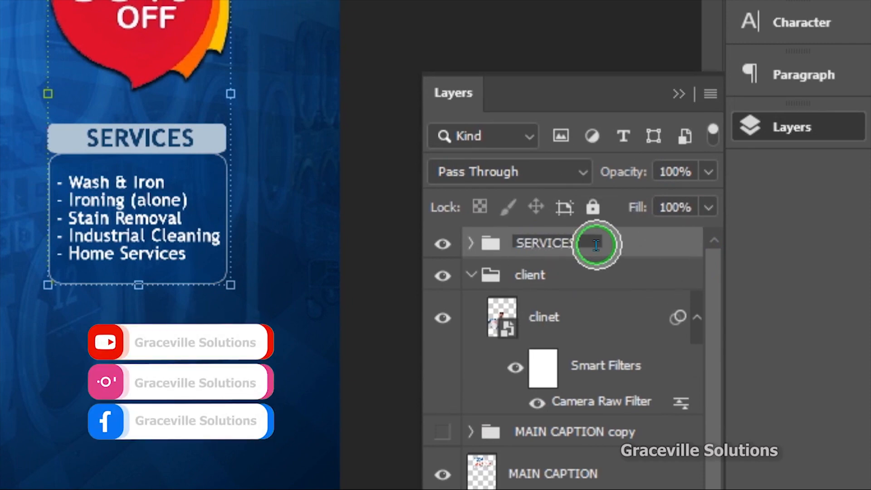
pyautogui.press('Return')
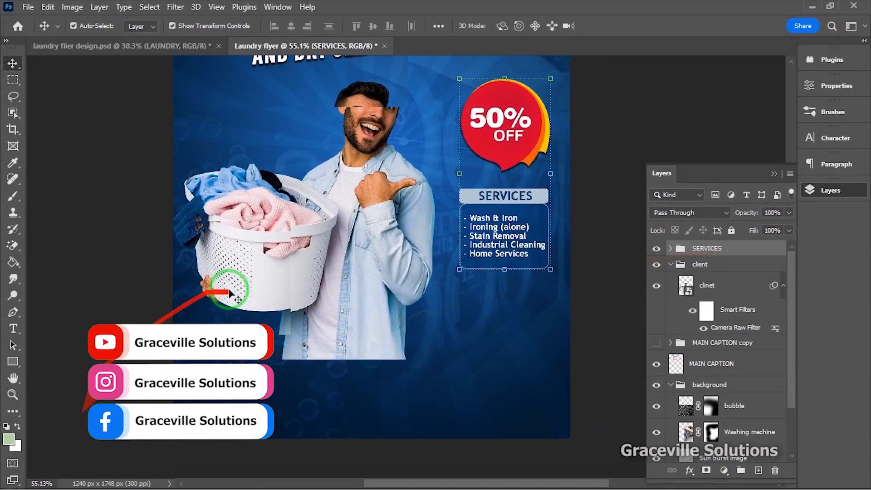
# - Scale the man with the laundry basket down to 51.90%
pyautogui.scroll(-3, 230, 294)
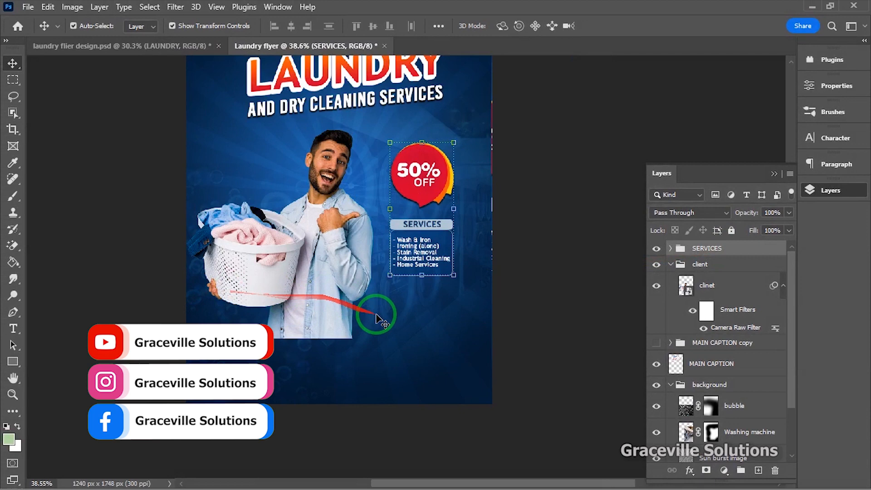
pyautogui.moveTo(337, 301); pyautogui.dragTo(346, 321)
pyautogui.click(342, 295)
pyautogui.hotkey('ctrl', 't')
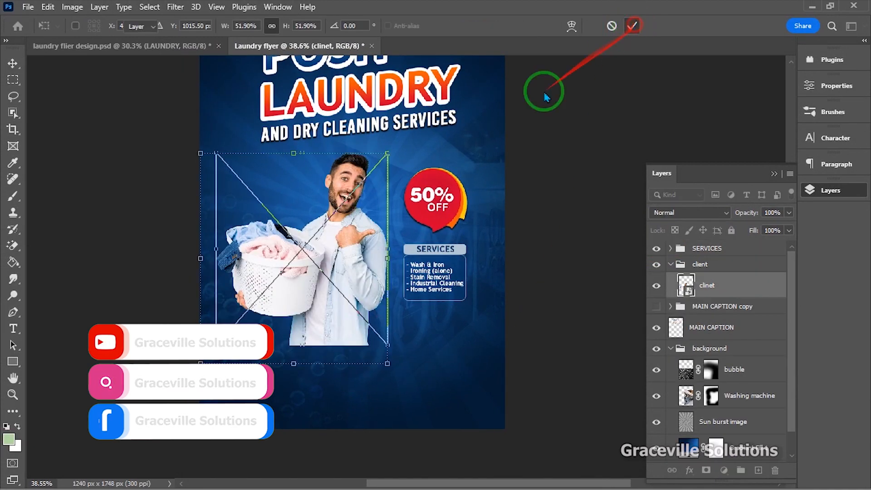
# - Draw a black rectangle about 1281 × 234 px across the flyer's width, overlapping the lower edge of the man's image
pyautogui.scroll(3, 393, 240)
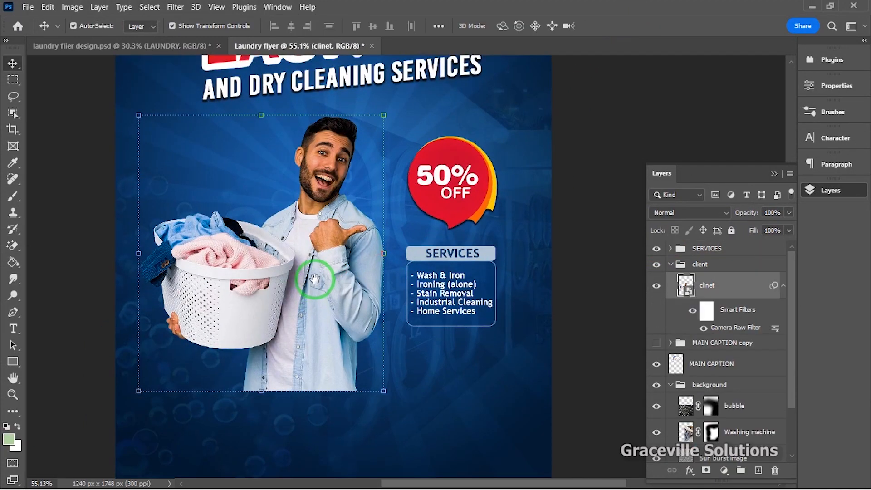
pyautogui.moveTo(314, 278); pyautogui.dragTo(409, 226)
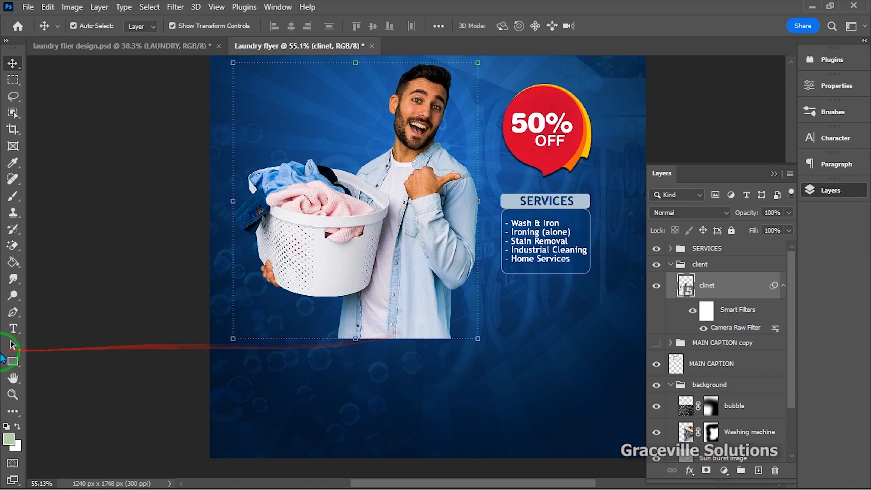
pyautogui.click(11, 366)
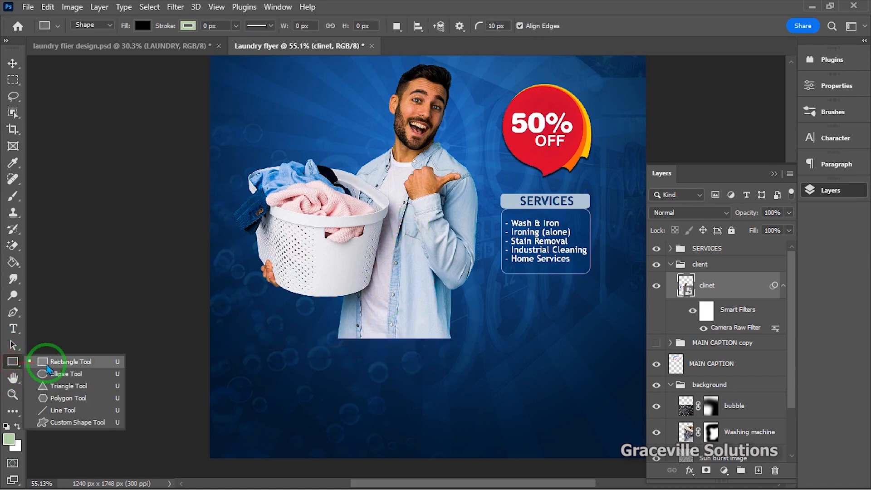
pyautogui.click(47, 363)
pyautogui.moveTo(211, 327); pyautogui.dragTo(662, 406)
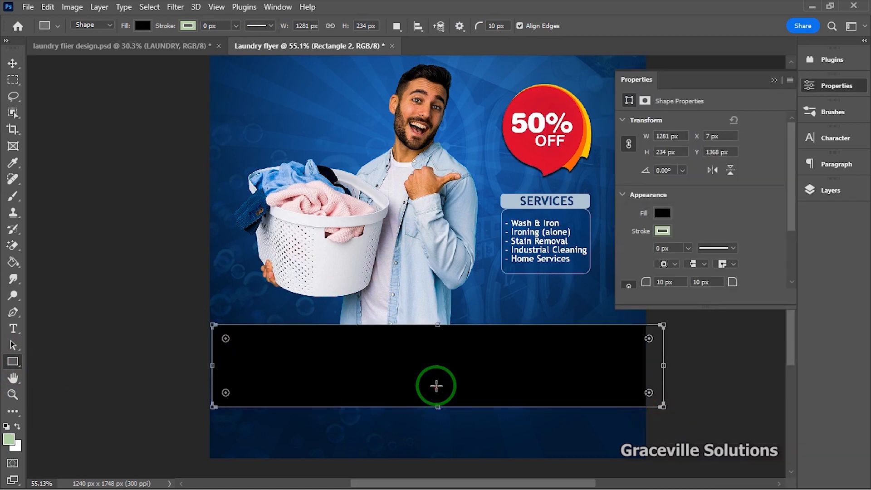
# - Resize the black rectangle to about 1257 × 225 px, aligning its right end with the canvas edge
pyautogui.moveTo(439, 381); pyautogui.dragTo(369, 345)
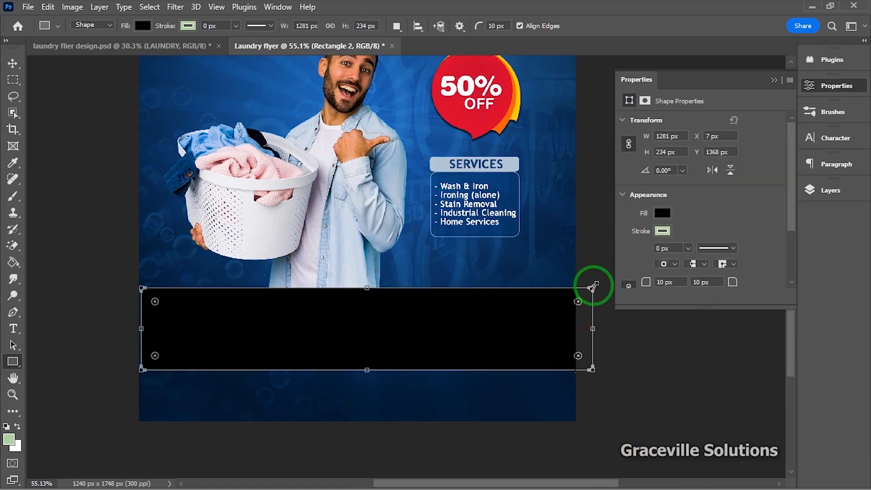
pyautogui.moveTo(592, 288); pyautogui.dragTo(576, 292)
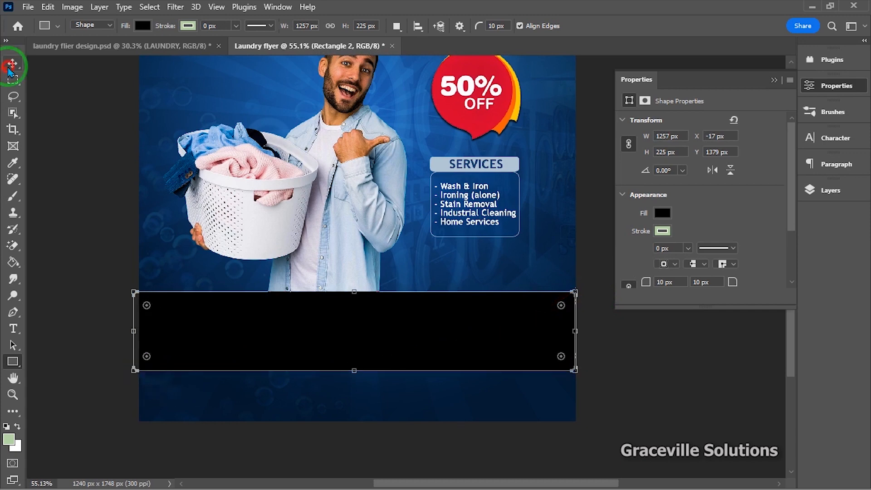
pyautogui.click(10, 67)
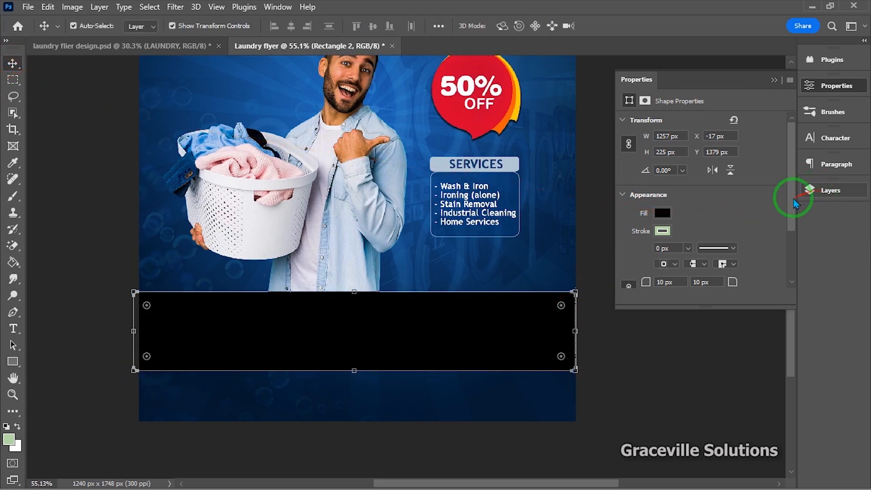
pyautogui.moveTo(793, 207); pyautogui.dragTo(797, 225)
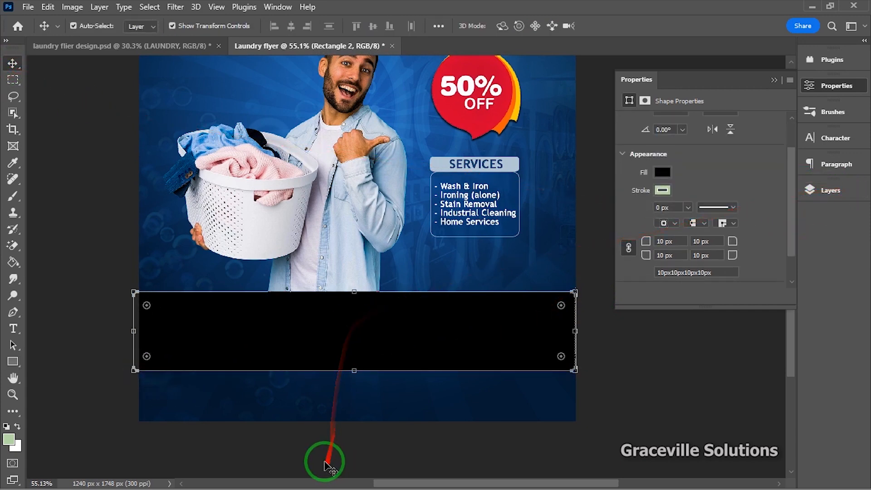
# - Switch to File Explorer and open the clothes image from the Laundry folder in Adobe Photoshop 2023
pyautogui.press('super')
pyautogui.click(249, 480)
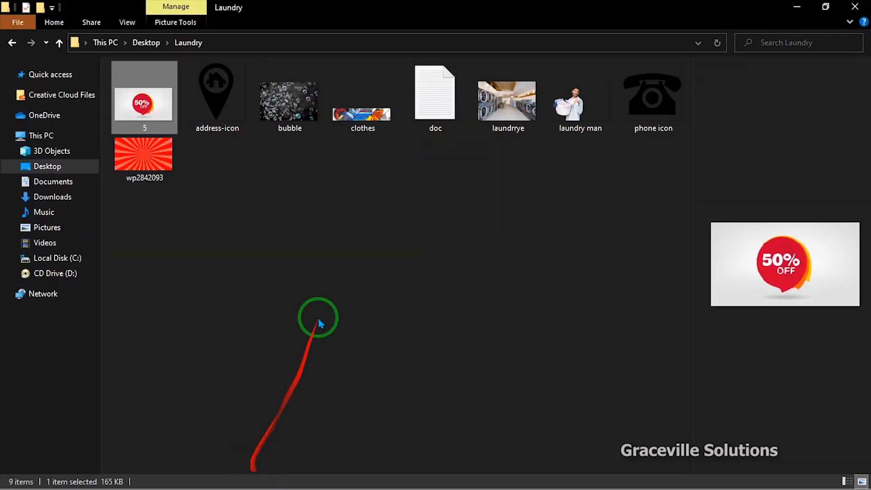
pyautogui.click(364, 123)
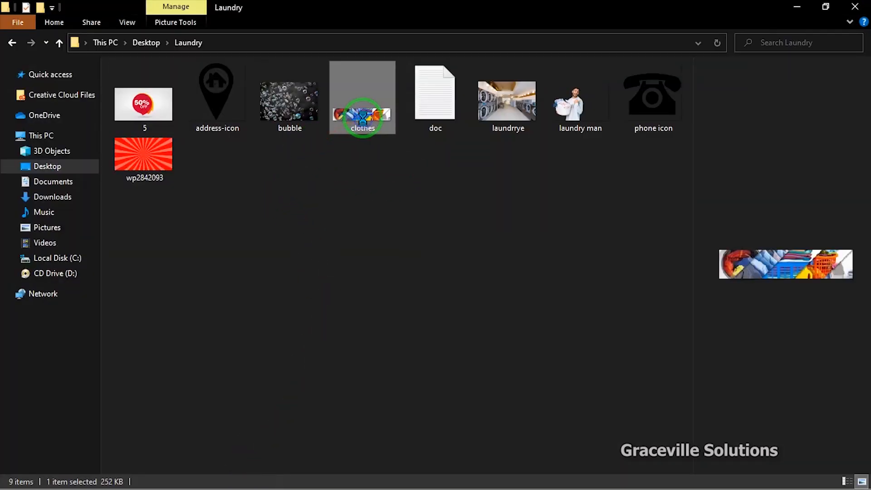
pyautogui.rightClick(363, 119)
pyautogui.moveTo(402, 317)
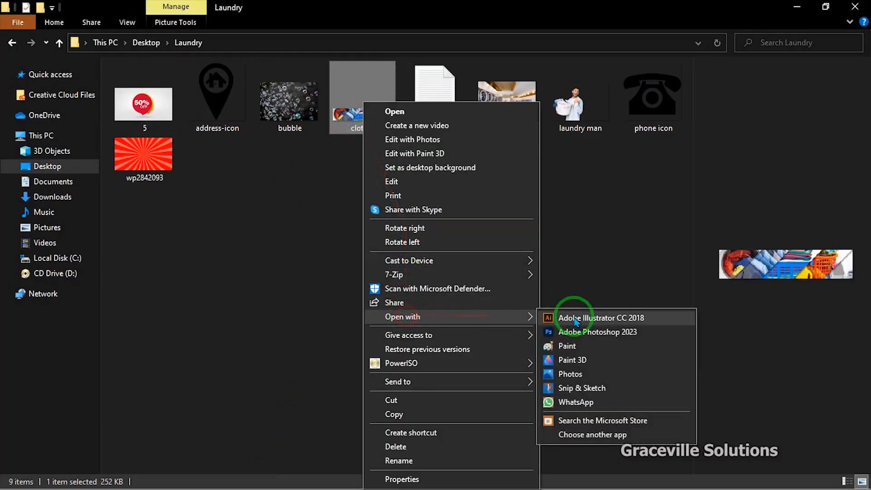
pyautogui.click(589, 337)
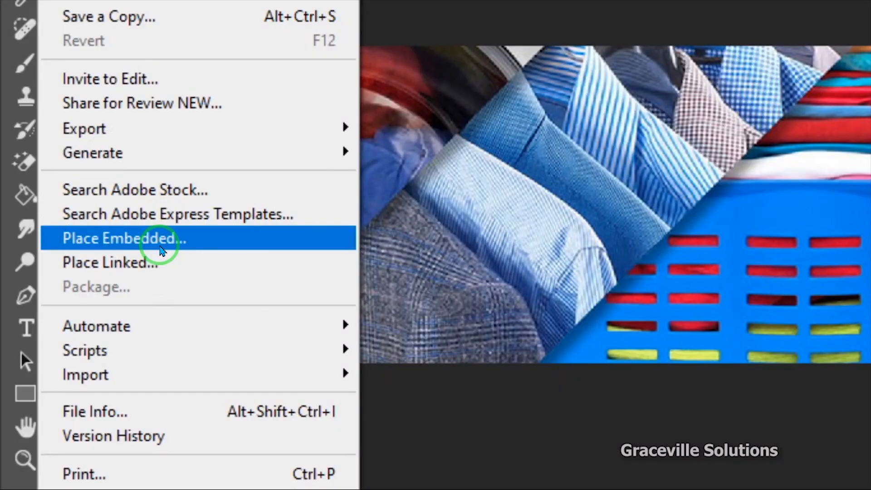
# - Convert the clothes image's background to a normal layer and bring the image into the Laundry flyer document
pyautogui.click(161, 241)
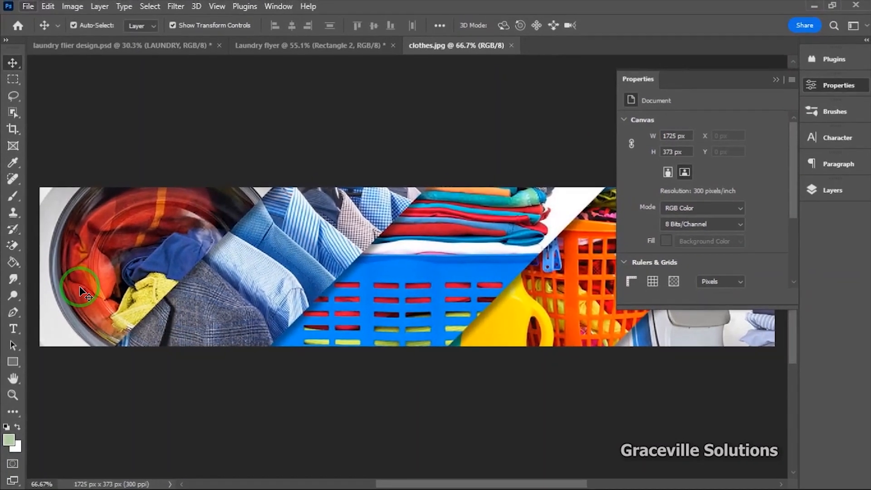
pyautogui.moveTo(508, 286); pyautogui.dragTo(347, 132)
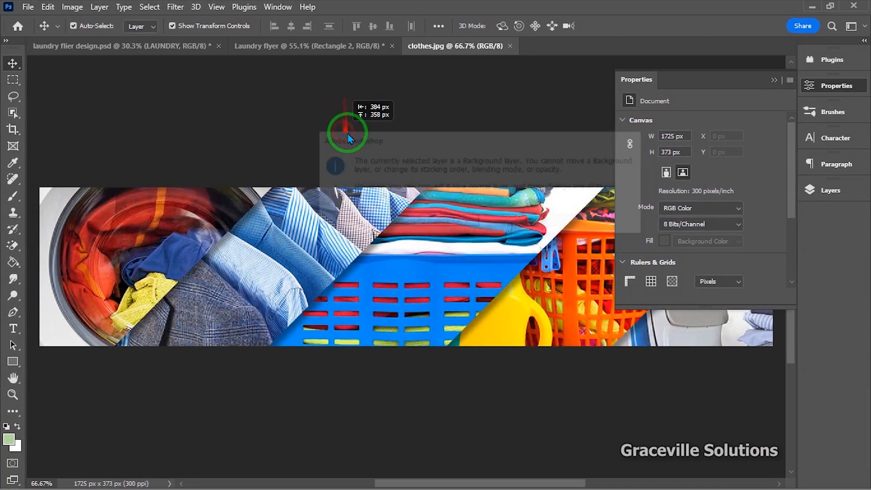
pyautogui.click(423, 232)
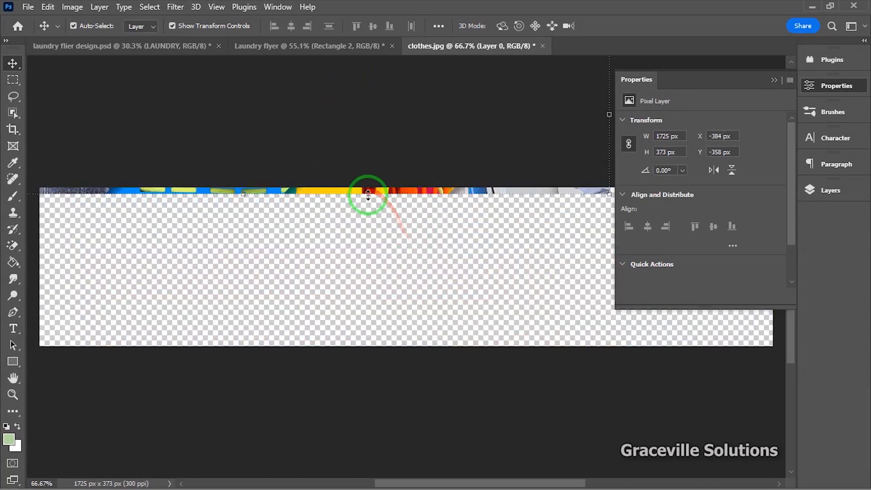
pyautogui.moveTo(368, 194); pyautogui.dragTo(339, 366)
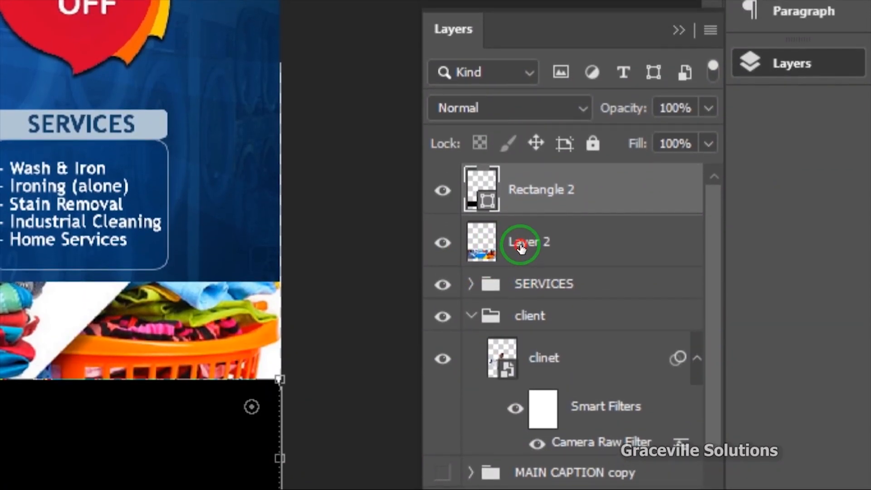
# - Place the clothes image layer above the black rectangle's layer and rename it clothees
pyautogui.moveTo(521, 248)
pyautogui.mouseDown()
pyautogui.moveTo(505, 167)
pyautogui.moveTo(504, 247)
pyautogui.mouseUp()
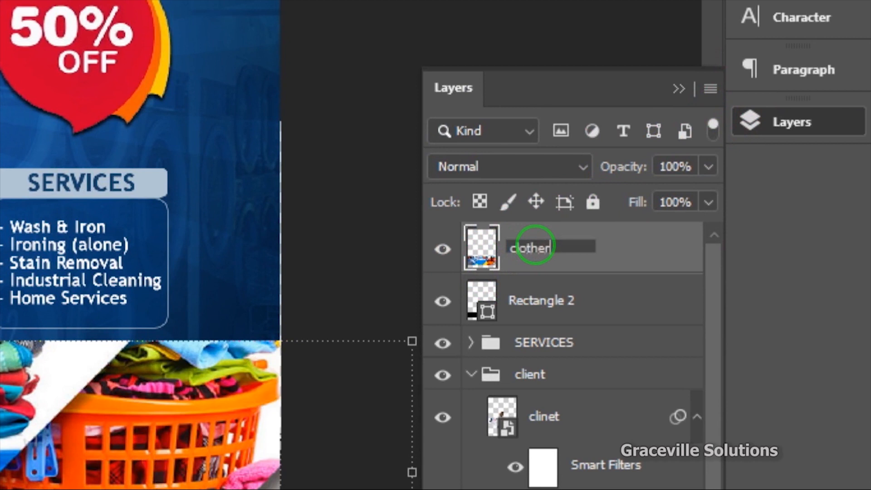
pyautogui.write('s')
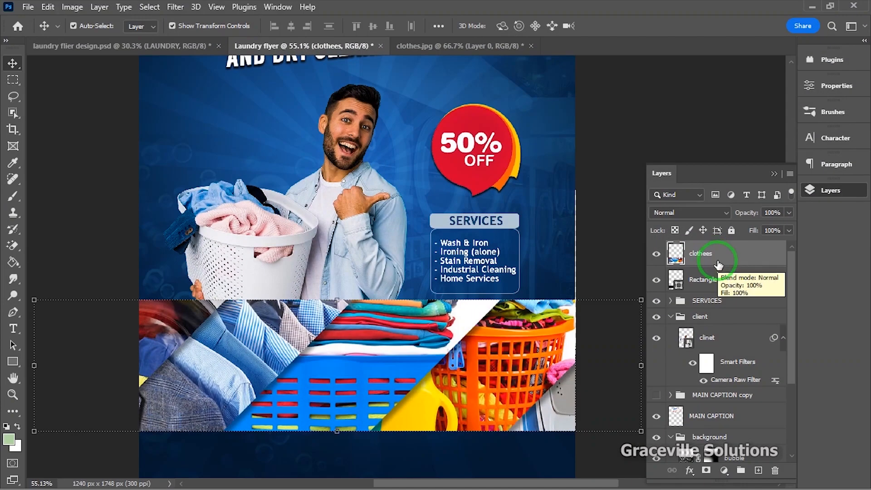
# - Clip the clothes image to the black rectangle with a clipping mask
pyautogui.rightClick(721, 264)
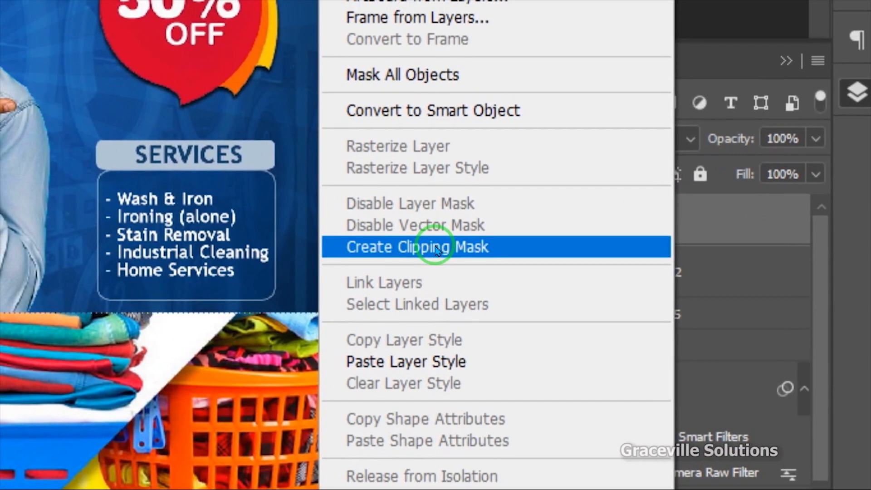
pyautogui.click(435, 249)
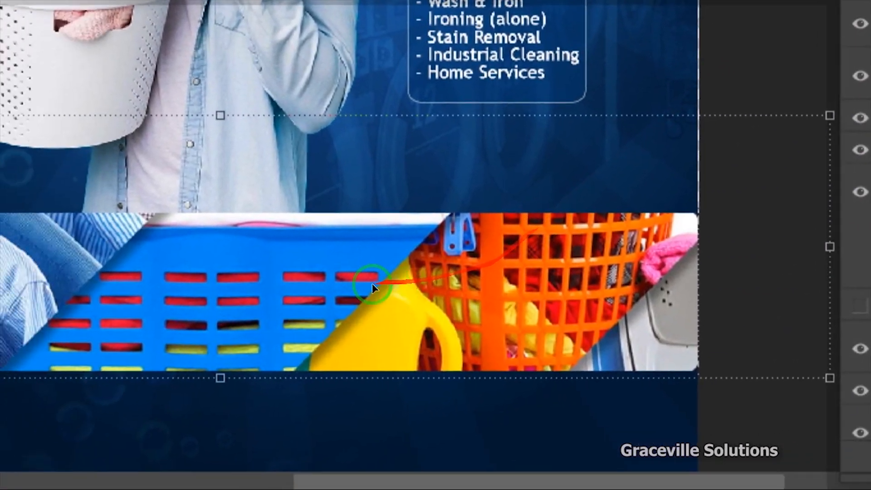
# - Scale the clipped clothes image to 72.64% and position it to span the full width of the flyer's band
pyautogui.scroll(-1, 431, 286)
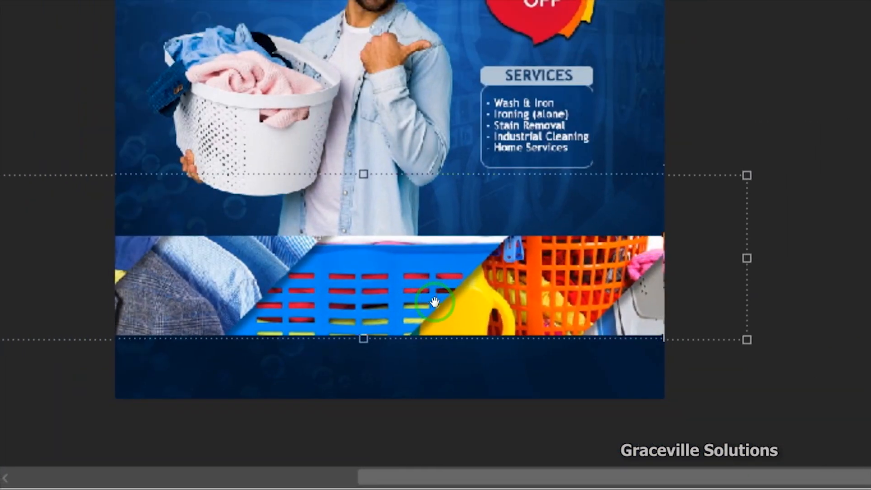
pyautogui.moveTo(442, 341); pyautogui.dragTo(431, 194)
pyautogui.scroll(4, 434, 226)
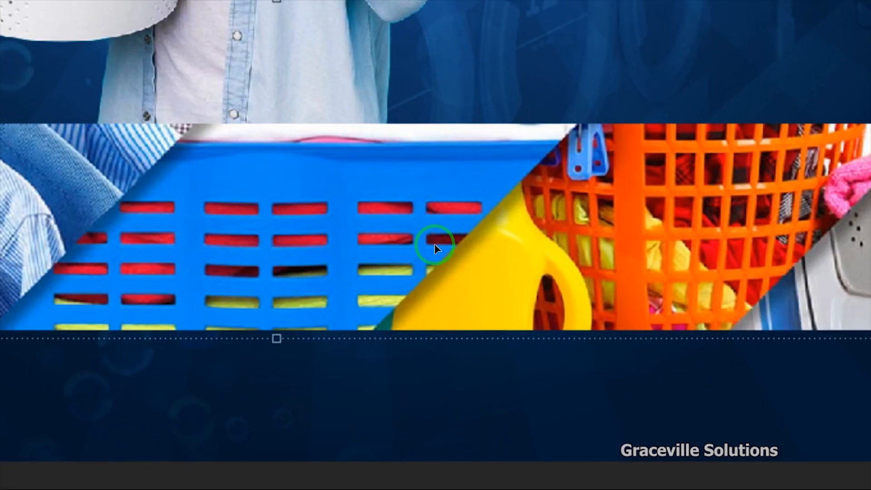
pyautogui.scroll(-2, 435, 248)
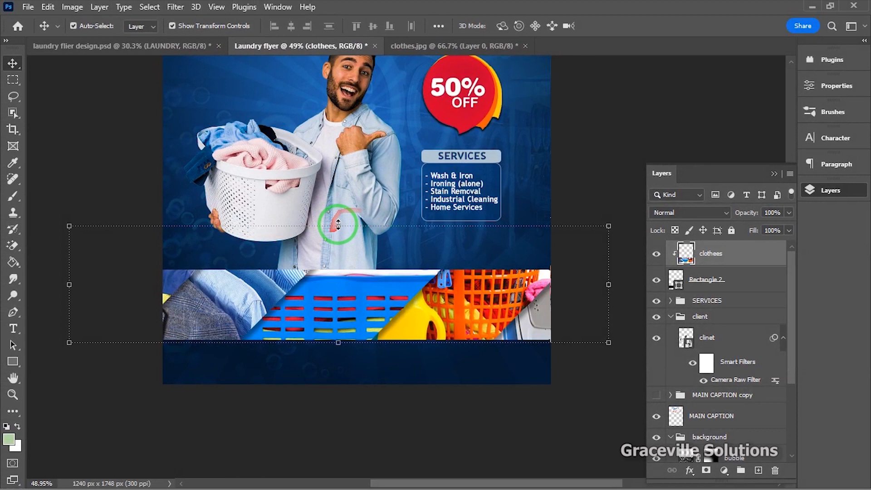
pyautogui.moveTo(338, 226); pyautogui.dragTo(346, 258)
pyautogui.moveTo(413, 307); pyautogui.dragTo(409, 309)
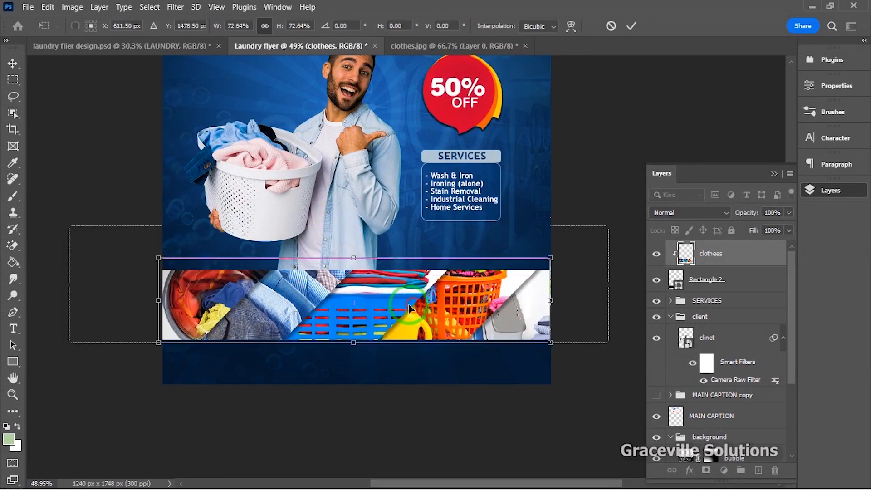
pyautogui.moveTo(312, 313); pyautogui.dragTo(306, 313)
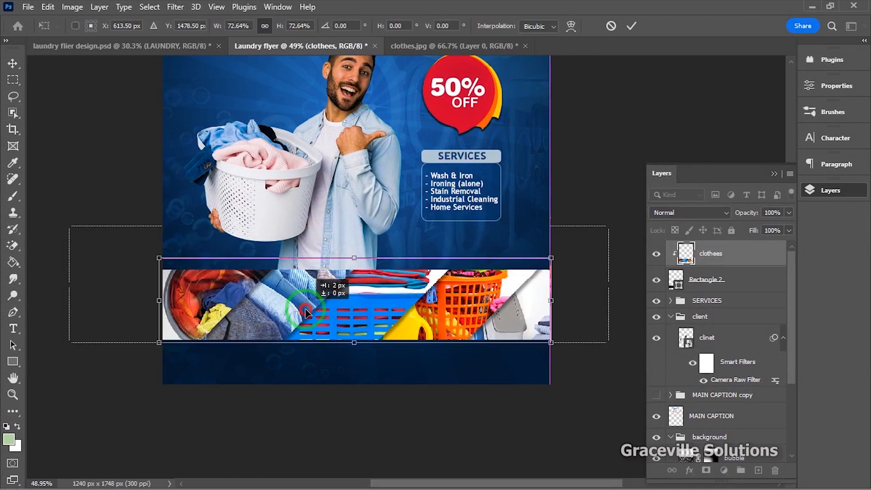
pyautogui.click(632, 28)
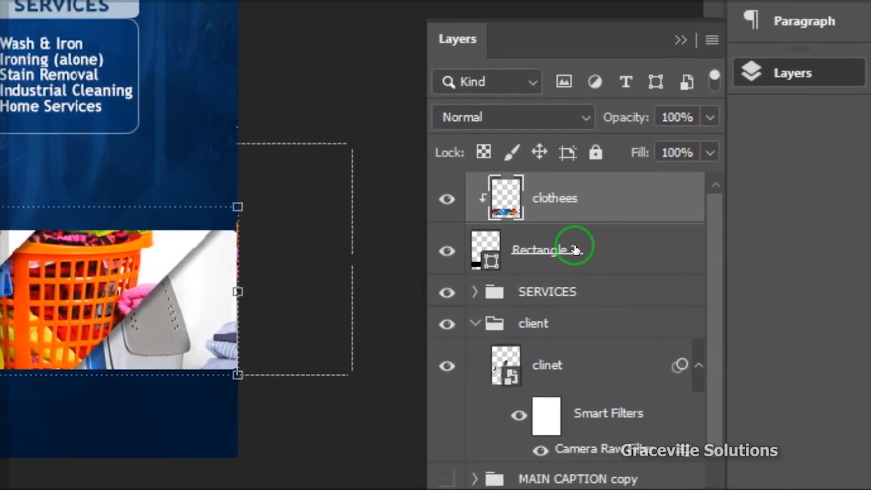
# - Add a Stroke layer style to the Rectangle 2 layer behind the clothes photo band
pyautogui.rightClick(562, 249)
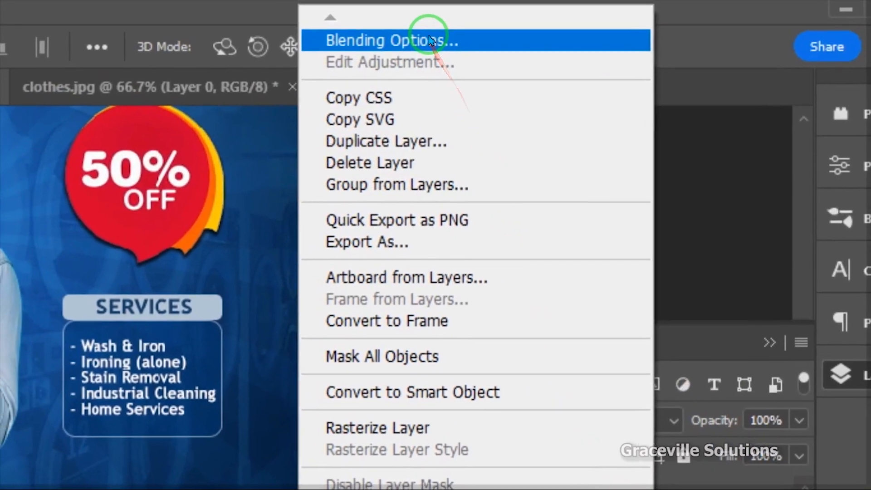
pyautogui.click(433, 39)
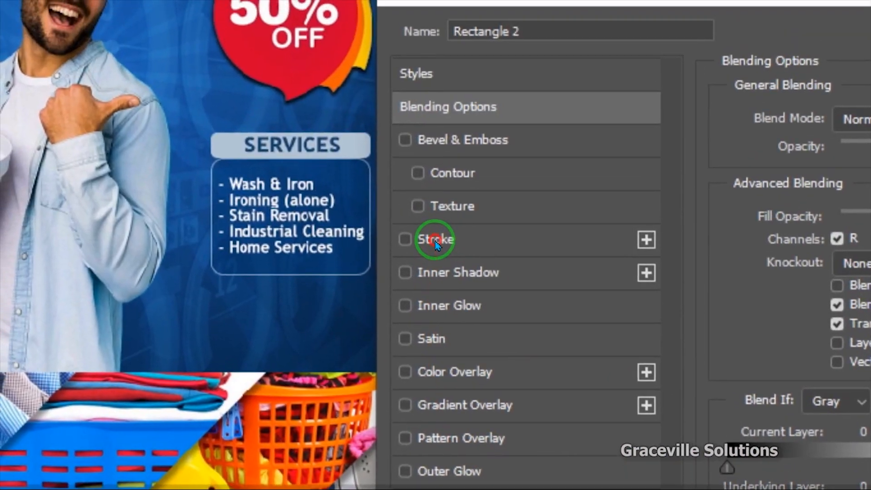
pyautogui.click(429, 176)
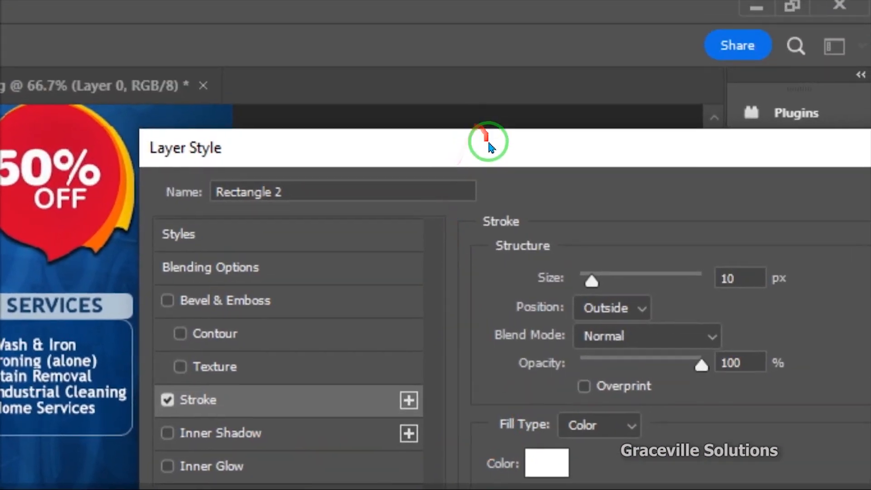
pyautogui.moveTo(504, 25); pyautogui.dragTo(582, 25)
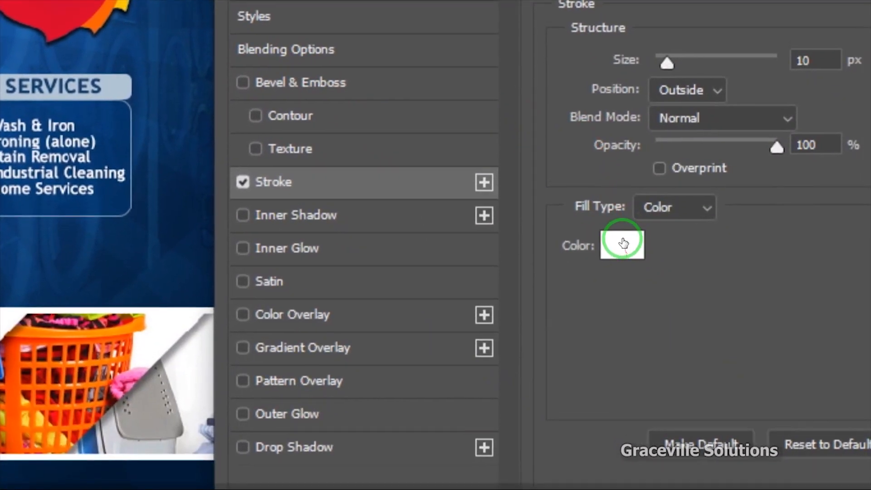
# - Color the stroke with the orange sampled from the 50% OFF badge and set its size to 13 px
pyautogui.click(635, 277)
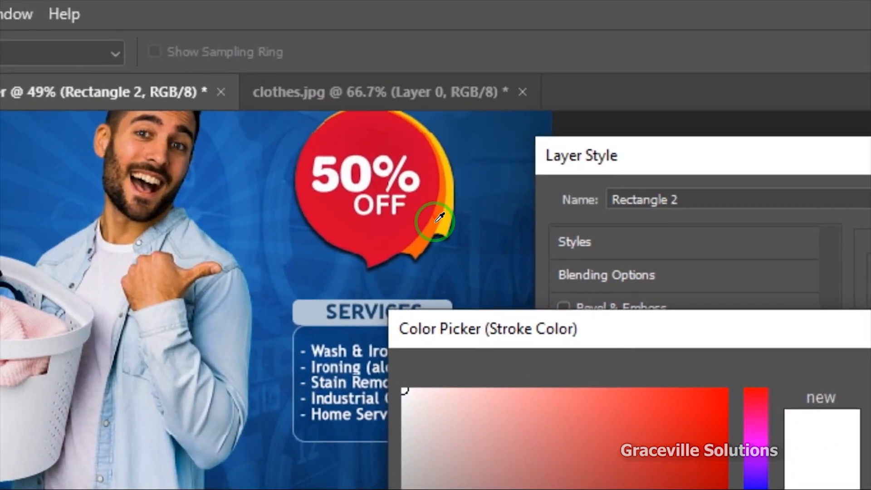
pyautogui.click(439, 218)
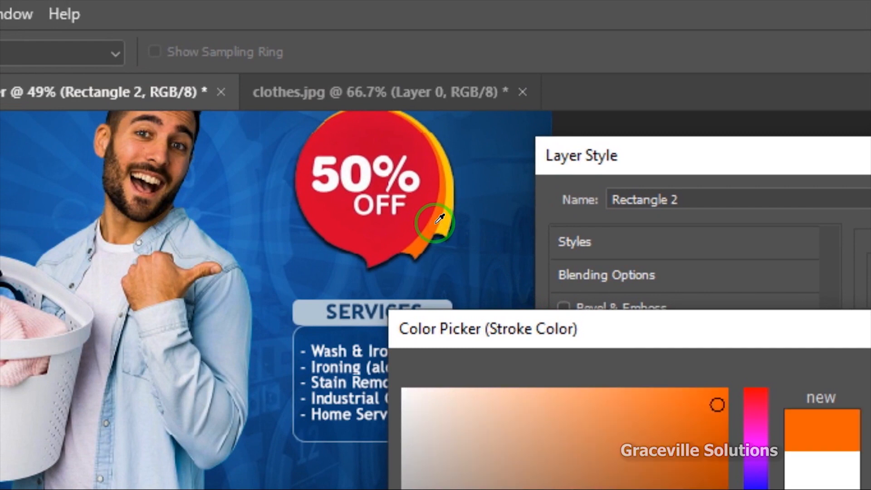
pyautogui.click(449, 219)
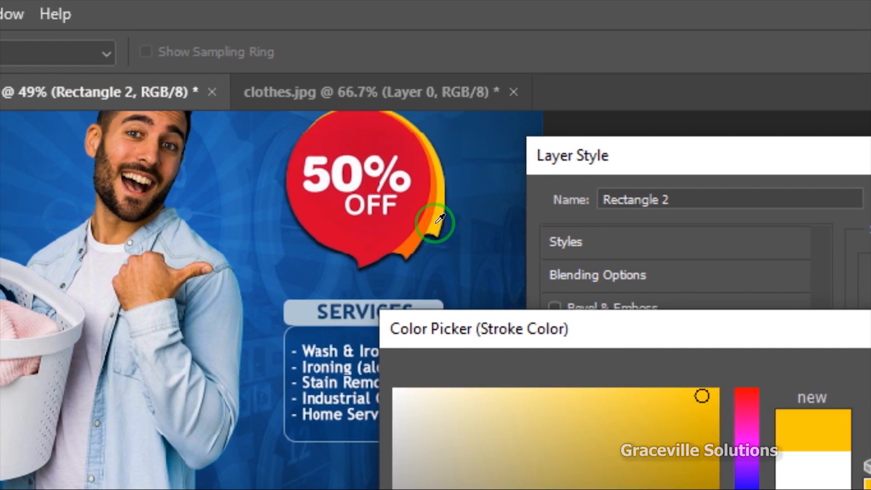
pyautogui.click(422, 241)
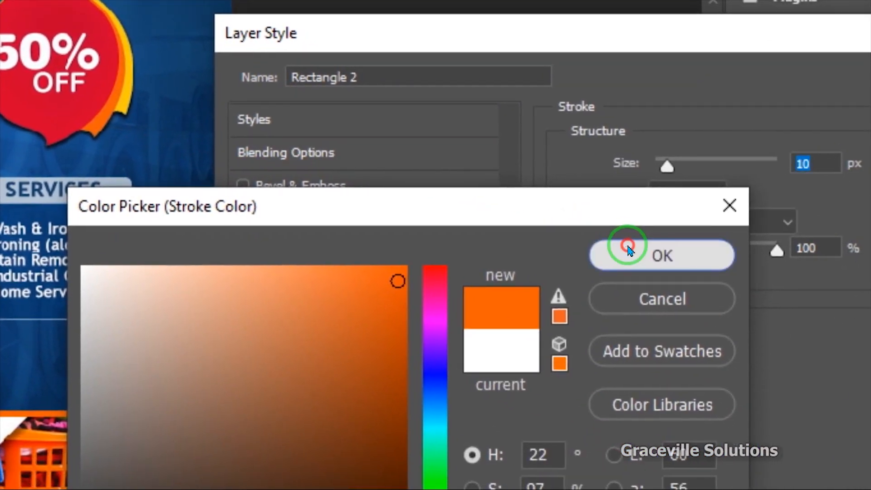
pyautogui.click(832, 346)
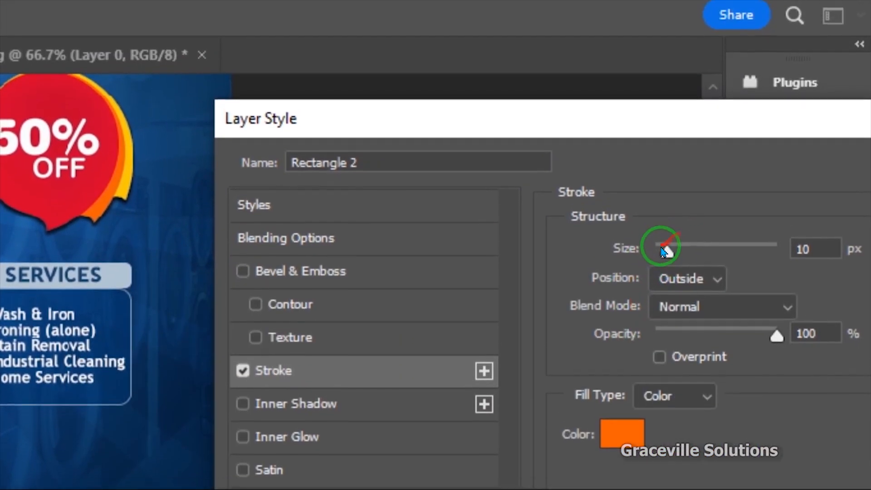
pyautogui.moveTo(667, 236); pyautogui.dragTo(665, 236)
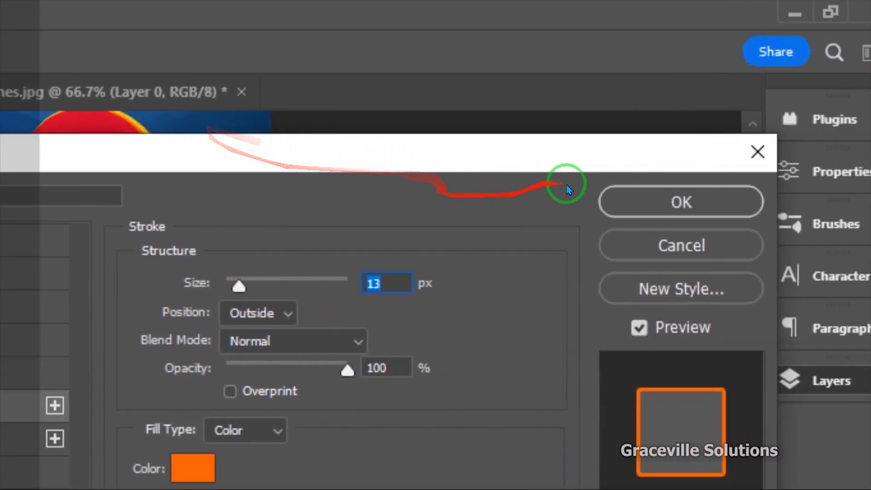
pyautogui.click(669, 210)
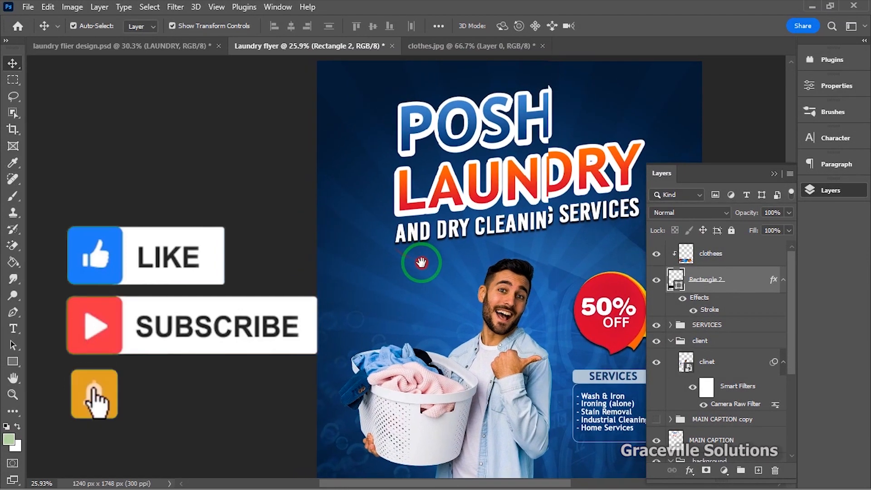
# - Examine the flyer's overall layout and the orange-outlined photo band at several magnifications
pyautogui.moveTo(421, 263); pyautogui.dragTo(280, 227)
pyautogui.scroll(-3, 303, 214)
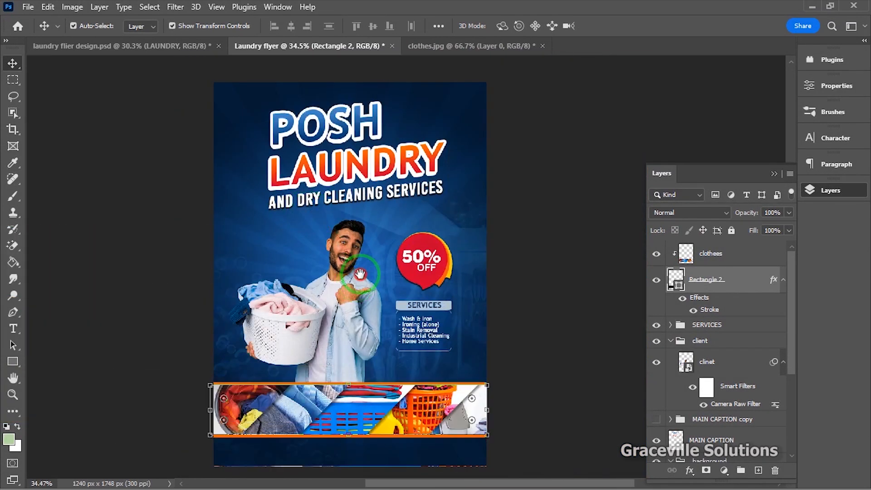
pyautogui.moveTo(360, 274); pyautogui.dragTo(367, 263)
pyautogui.scroll(2, 368, 263)
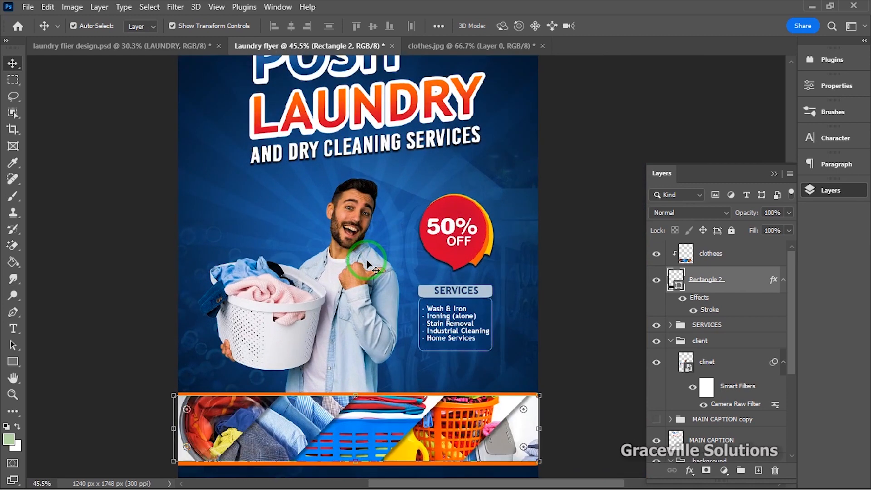
pyautogui.scroll(1, 367, 264)
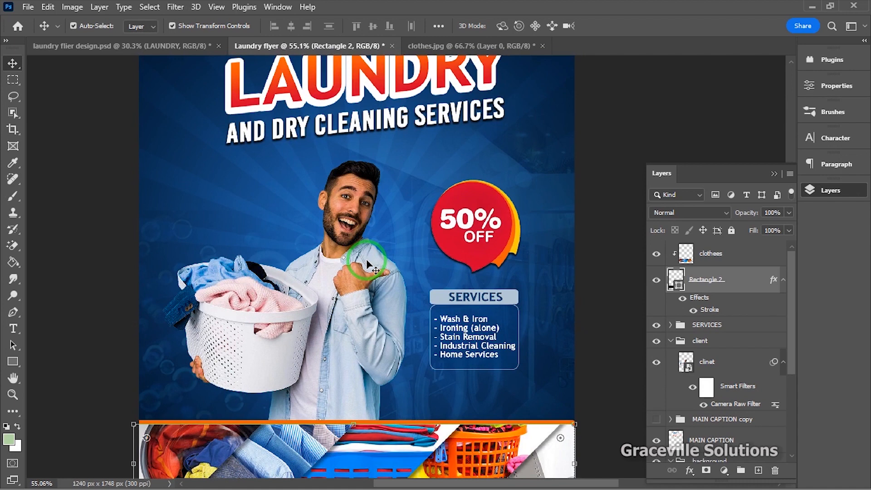
pyautogui.scroll(-2, 367, 262)
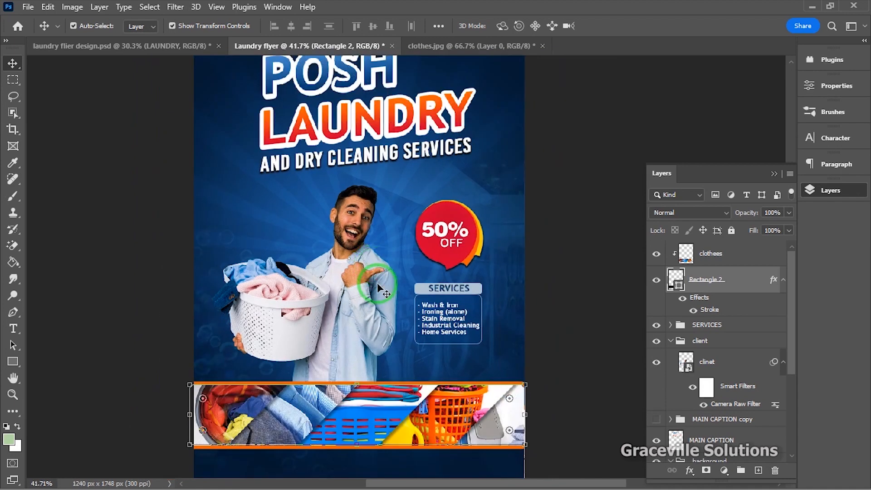
pyautogui.moveTo(379, 285); pyautogui.dragTo(380, 231)
pyautogui.scroll(2, 364, 263)
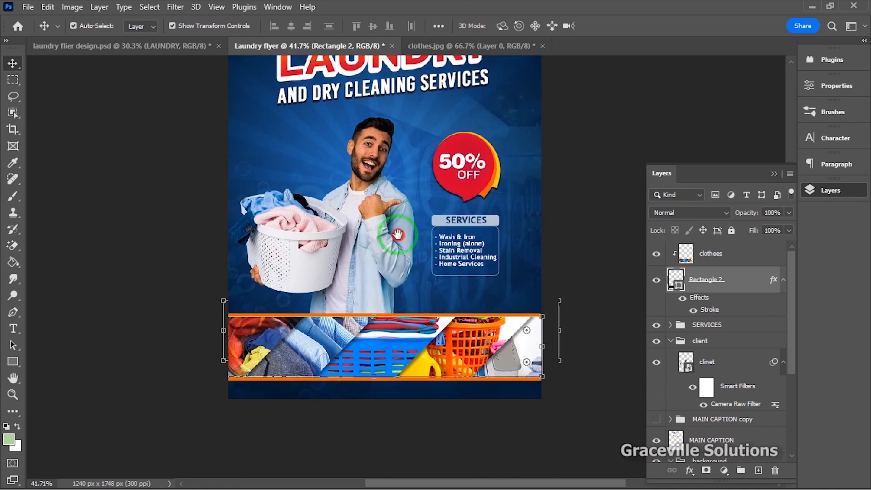
# - Group the clothees and Rectangle 2 layers under the name mask and leave no layer selected
pyautogui.moveTo(363, 353); pyautogui.dragTo(628, 265)
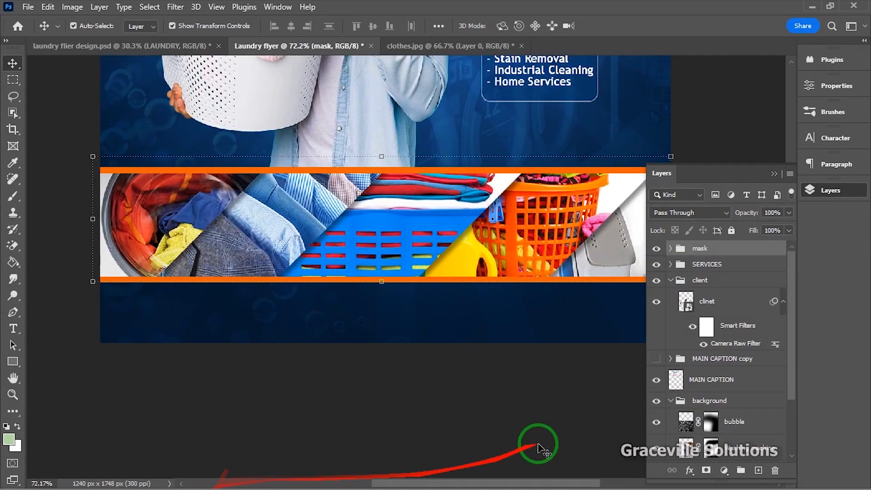
pyautogui.click(268, 423)
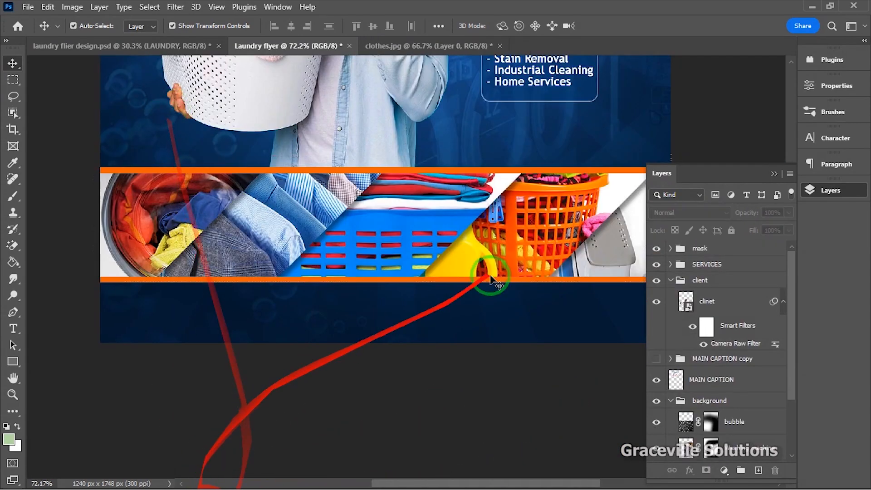
# - Close clothes.jpg without saving its changes and return to the Laundry flyer document
pyautogui.click(502, 46)
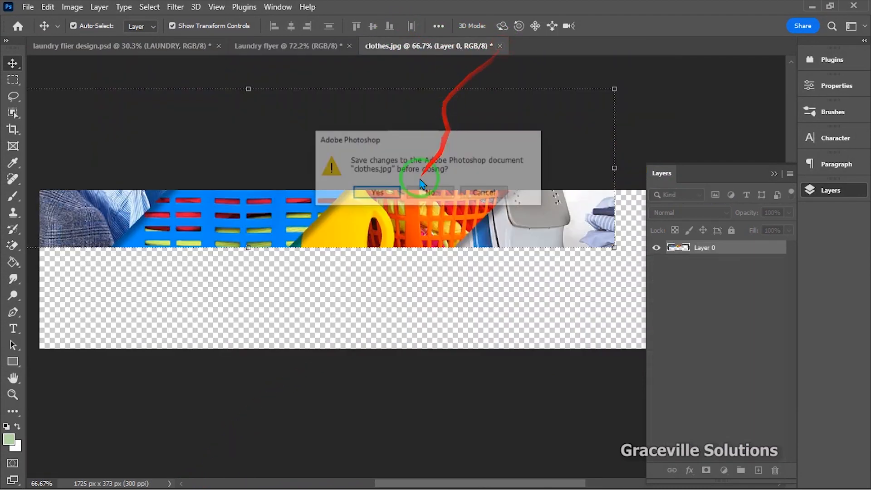
pyautogui.click(424, 194)
pyautogui.click(277, 47)
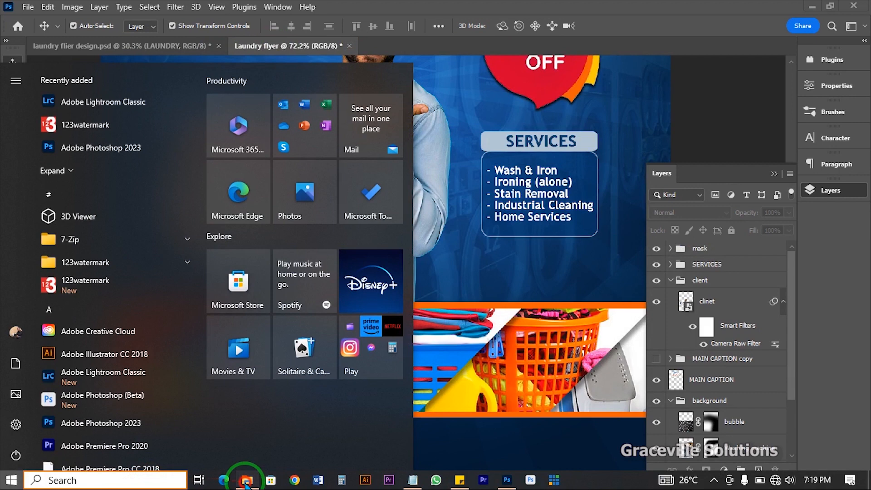
# - Switch to File Explorer and open the address-icon image from the Laundry folder in Adobe Photoshop 2023
pyautogui.click(247, 479)
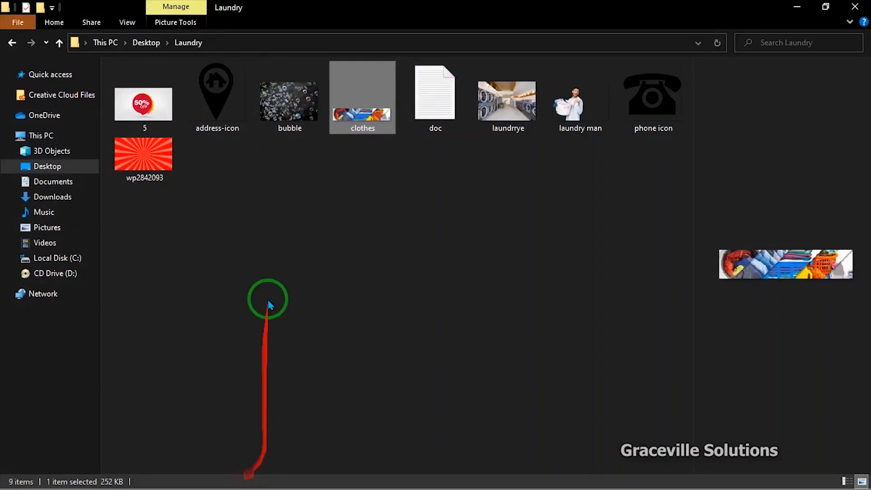
pyautogui.click(218, 112)
pyautogui.rightClick(219, 112)
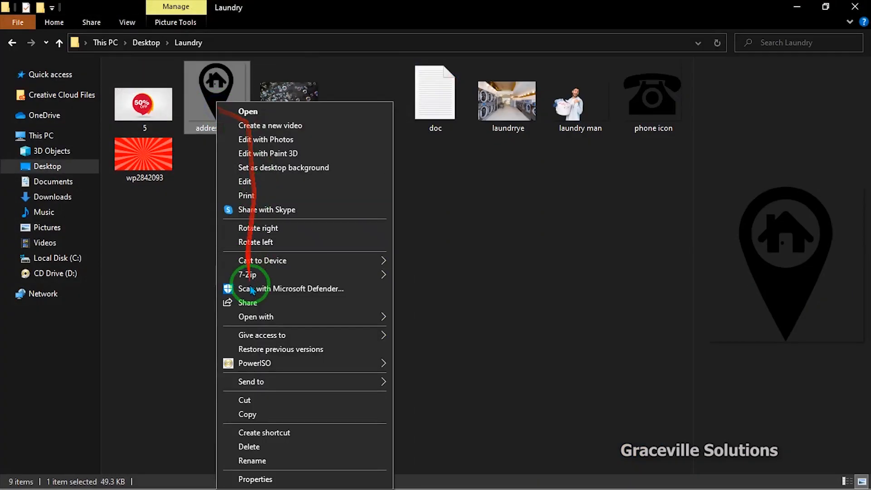
pyautogui.moveTo(269, 324)
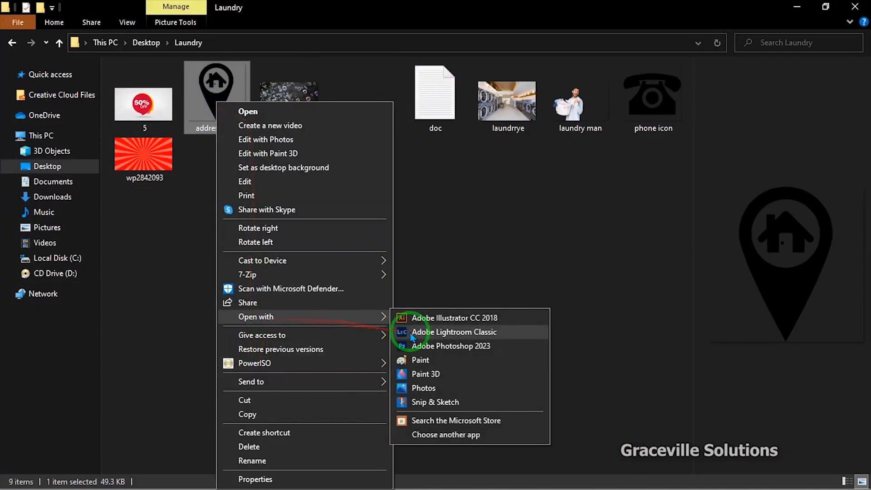
pyautogui.click(424, 350)
# - Rename the address icon's layer as location
pyautogui.moveTo(446, 297); pyautogui.dragTo(420, 304)
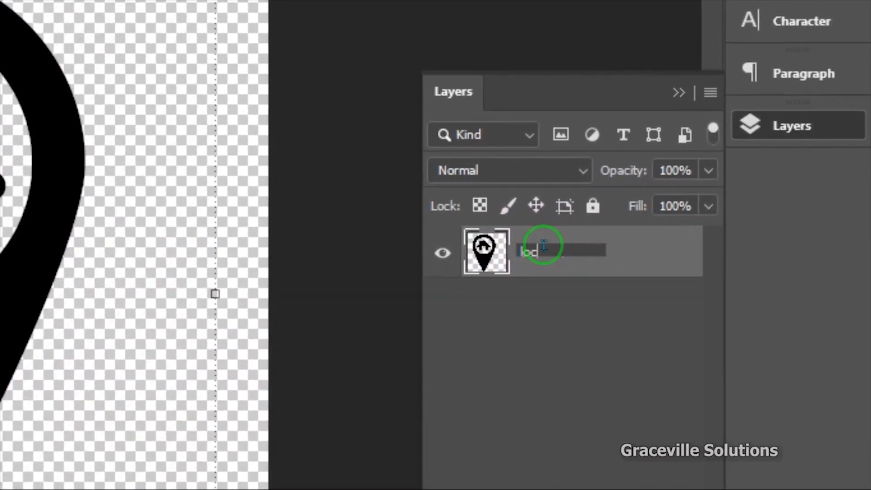
pyautogui.write('locat')
pyautogui.write('ion')
pyautogui.press('Return')
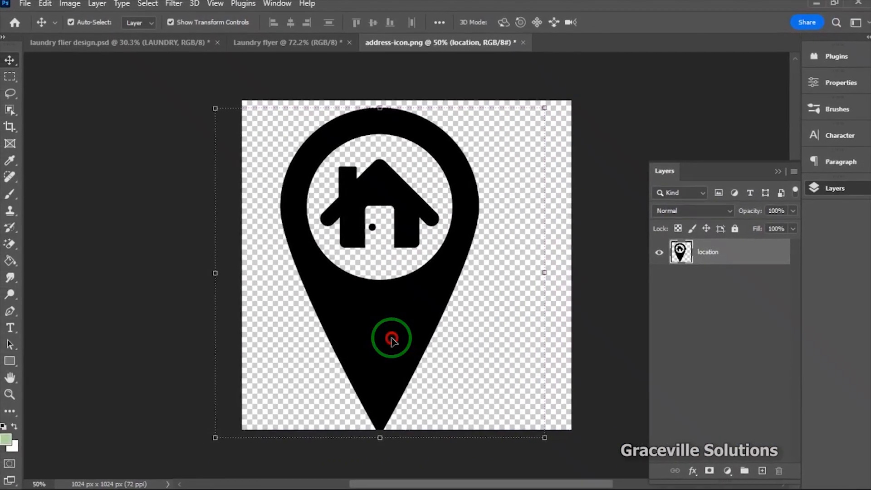
# - Bring the location icon from address-icon.png into the Laundry flyer document
pyautogui.moveTo(438, 239); pyautogui.dragTo(209, 0)
pyautogui.moveTo(279, 49); pyautogui.dragTo(271, 179)
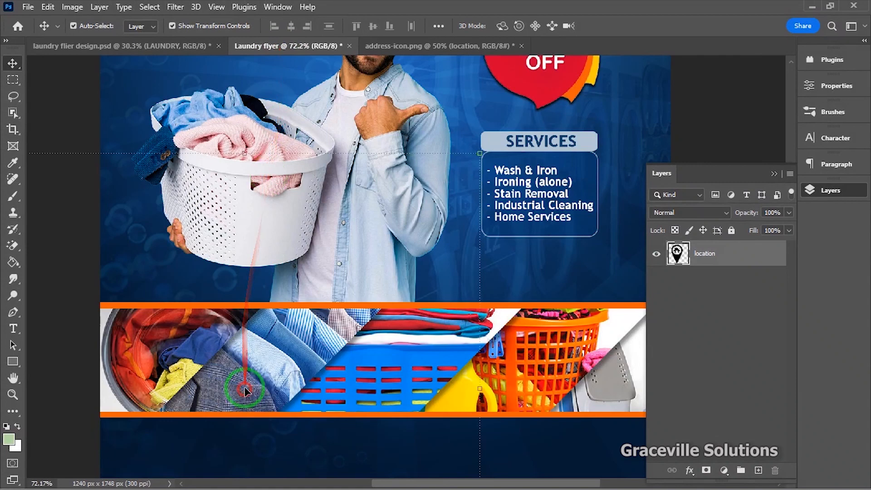
pyautogui.moveTo(245, 390); pyautogui.dragTo(294, 275)
# - Scale the location icon to 13.87% and place it in the dark footer strip below the photo band
pyautogui.scroll(-5, 295, 275)
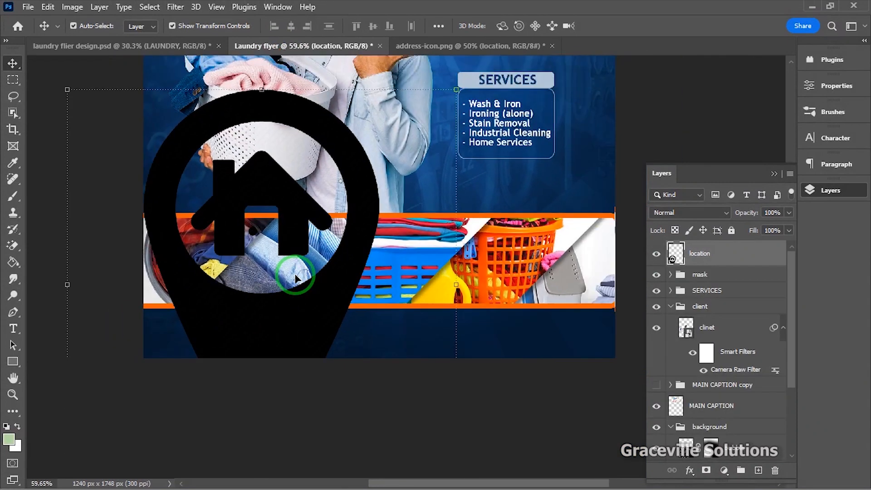
pyautogui.moveTo(268, 138); pyautogui.dragTo(270, 275)
pyautogui.moveTo(274, 319); pyautogui.dragTo(271, 208)
pyautogui.moveTo(260, 162); pyautogui.dragTo(261, 303)
pyautogui.scroll(5, 261, 323)
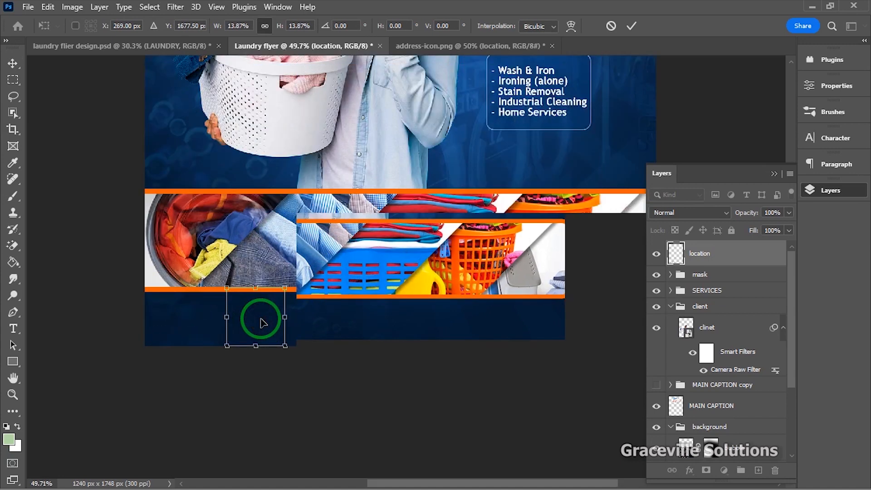
pyautogui.press('Return')
# - Give the location icon a light blue Color Overlay of 9fd1e9 at 100% opacity and deselect the layer
pyautogui.scroll(4, 349, 340)
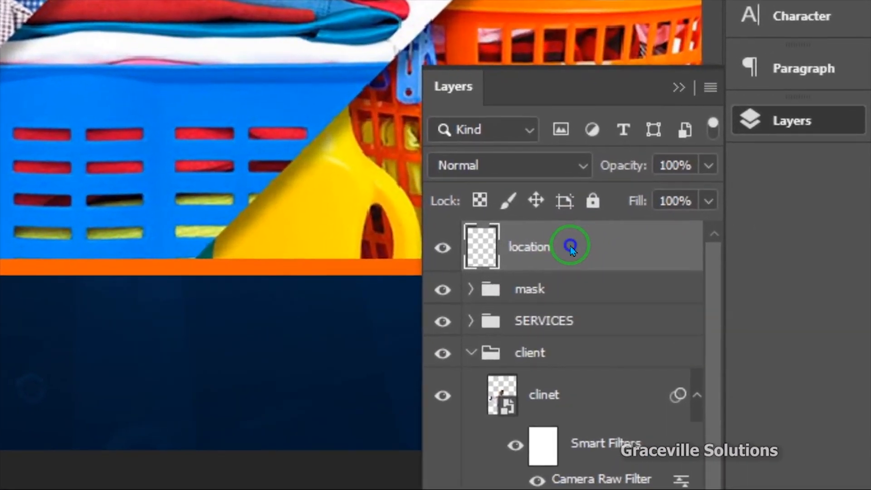
pyautogui.rightClick(721, 257)
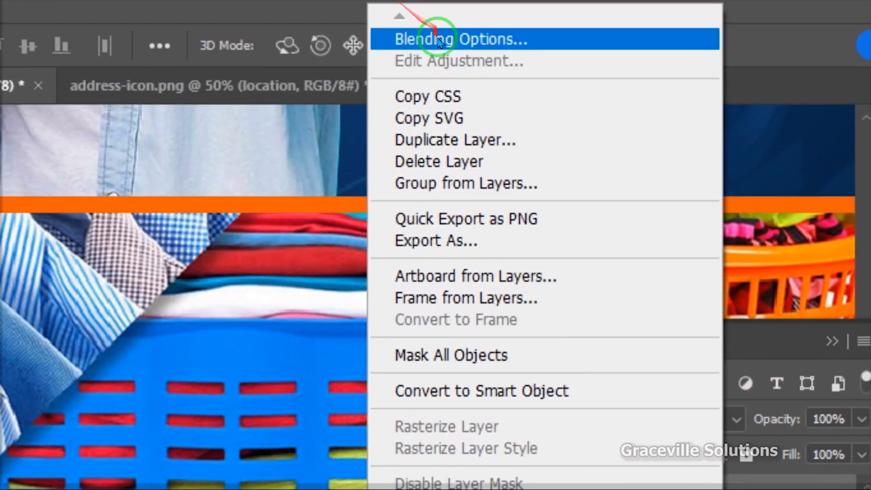
pyautogui.click(442, 40)
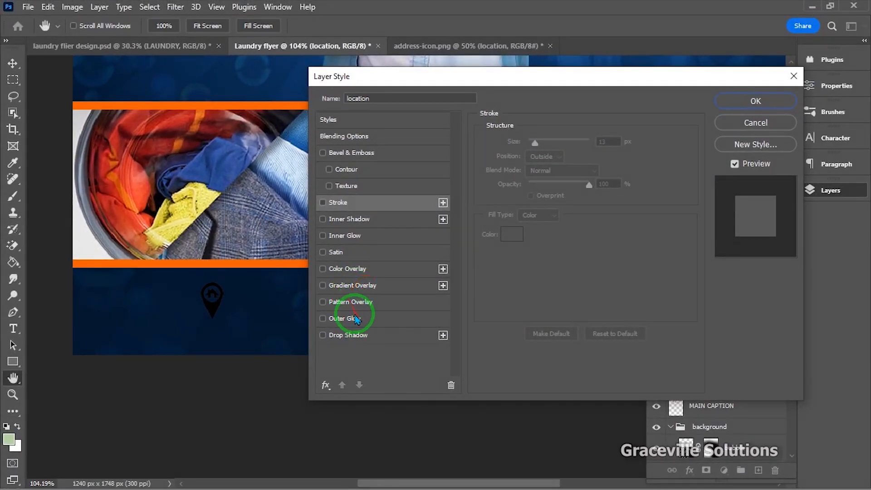
pyautogui.click(358, 271)
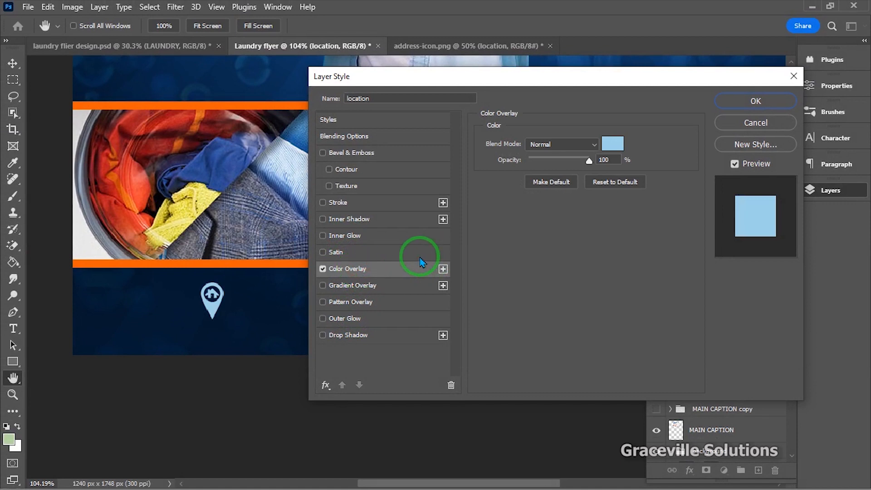
pyautogui.click(610, 145)
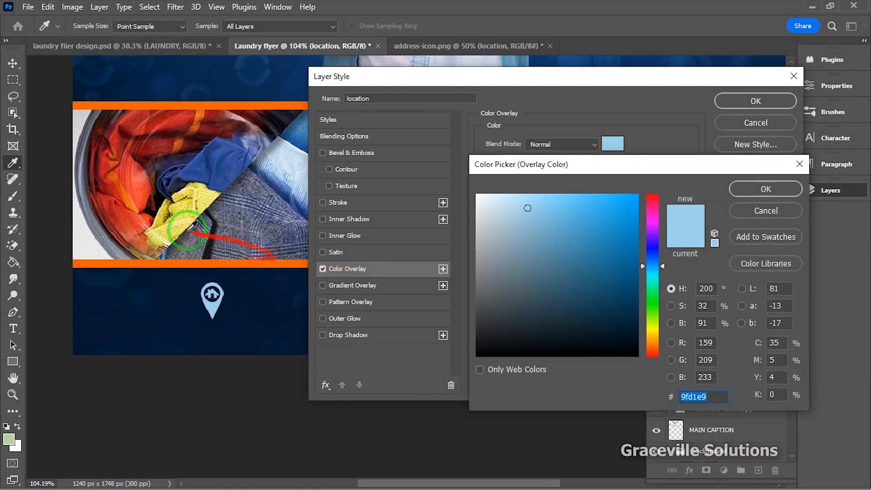
pyautogui.click(747, 190)
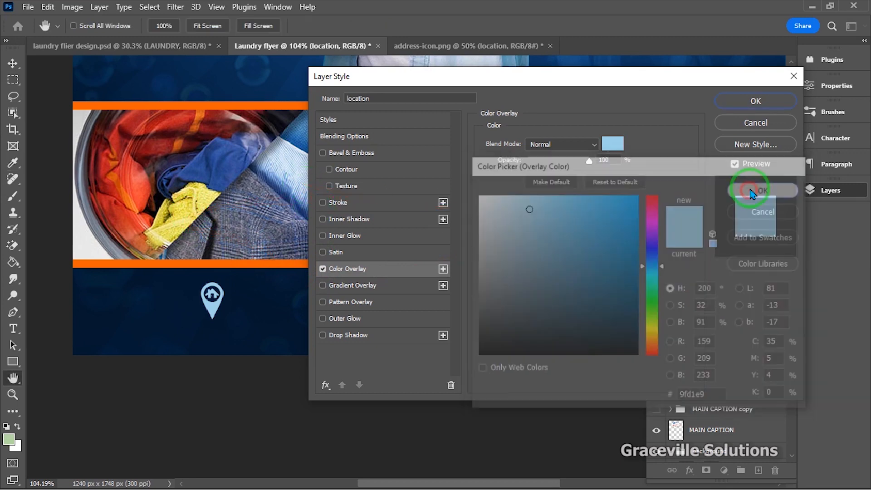
pyautogui.click(748, 103)
pyautogui.scroll(-5, 177, 311)
pyautogui.click(250, 365)
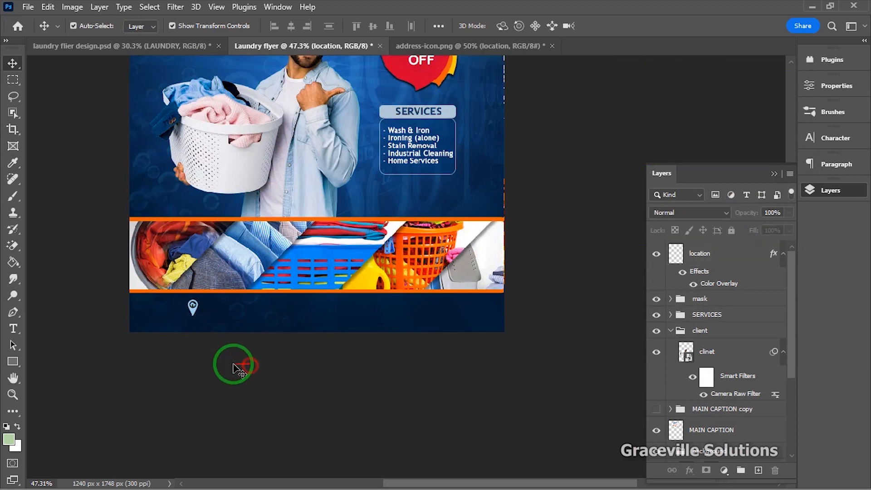
# - Copy the street address line from the doc text file in Notepad and return to Photoshop
pyautogui.scroll(-1, 221, 364)
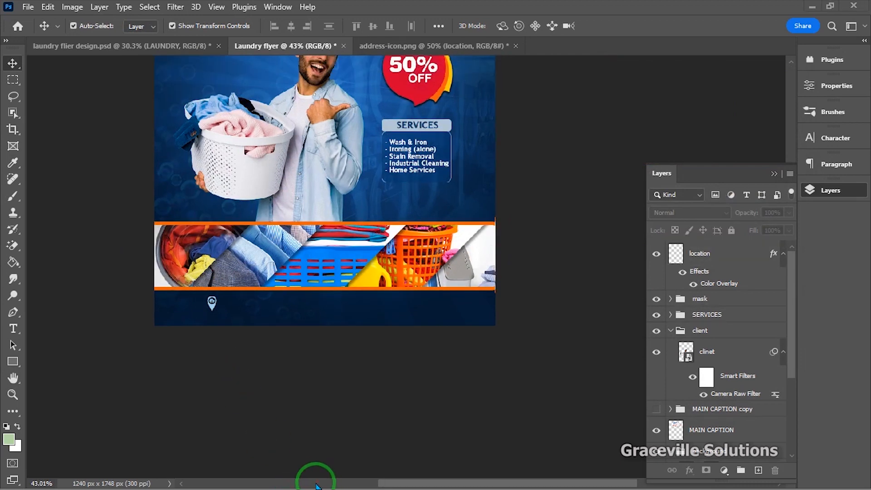
pyautogui.press('super')
pyautogui.click(407, 479)
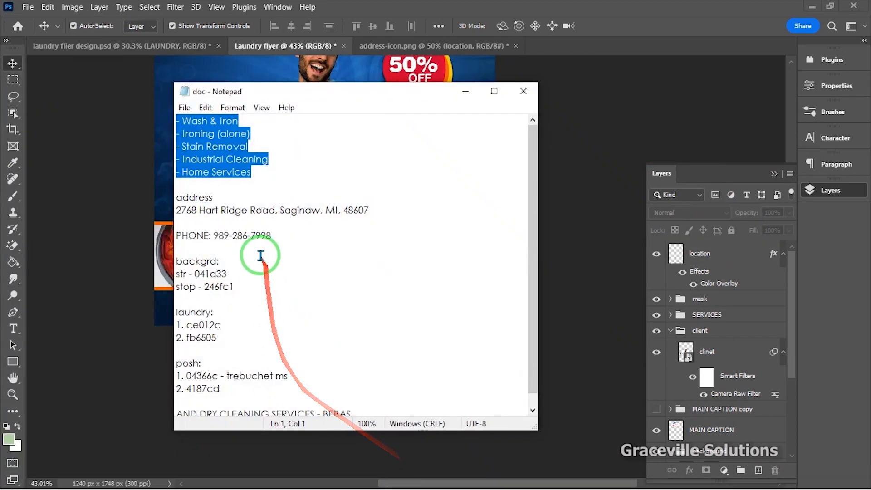
pyautogui.moveTo(177, 210); pyautogui.dragTo(385, 218)
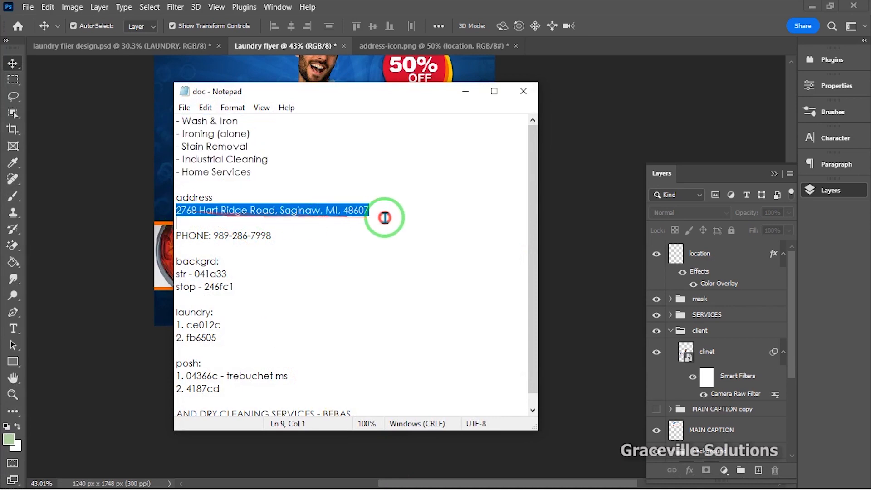
pyautogui.rightClick(302, 217)
pyautogui.click(356, 254)
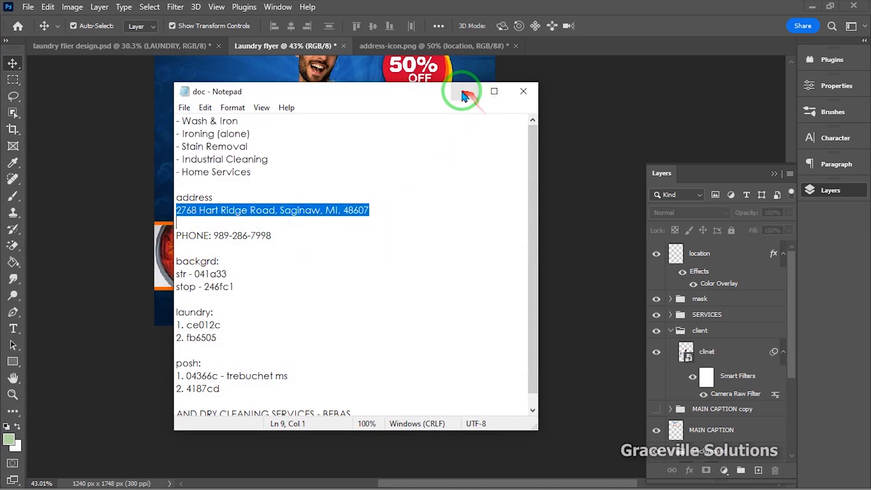
pyautogui.click(461, 92)
# - Add the copied address as a text layer beside the location icon in the footer strip
pyautogui.hotkey('ctrl', '+')
pyautogui.hotkey('ctrl', '+')
pyautogui.click(10, 332)
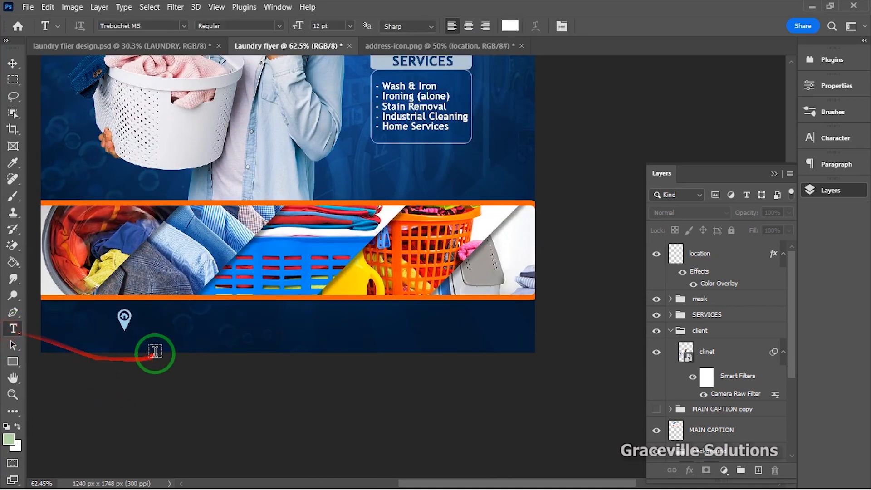
pyautogui.click(166, 323)
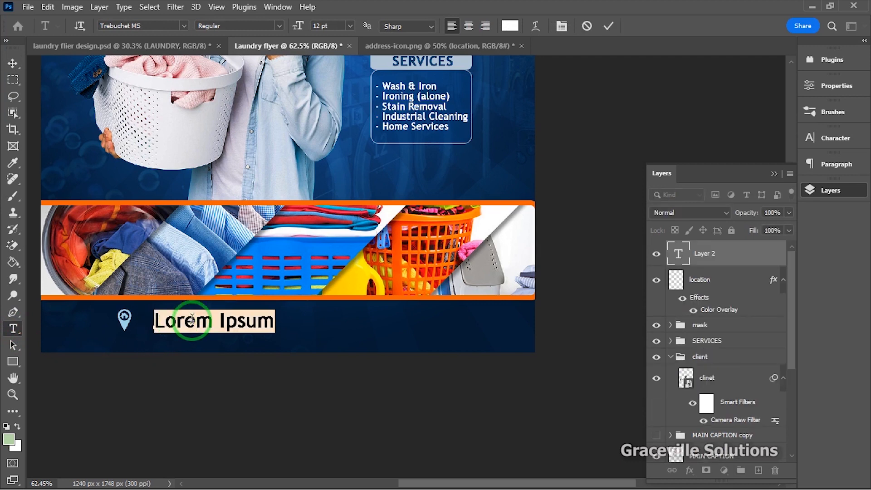
pyautogui.hotkey('ctrl', 'v')
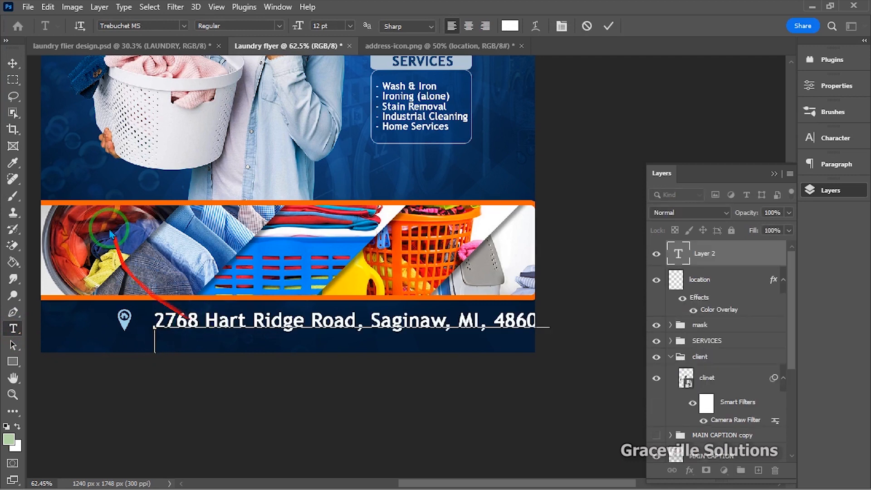
pyautogui.click(12, 64)
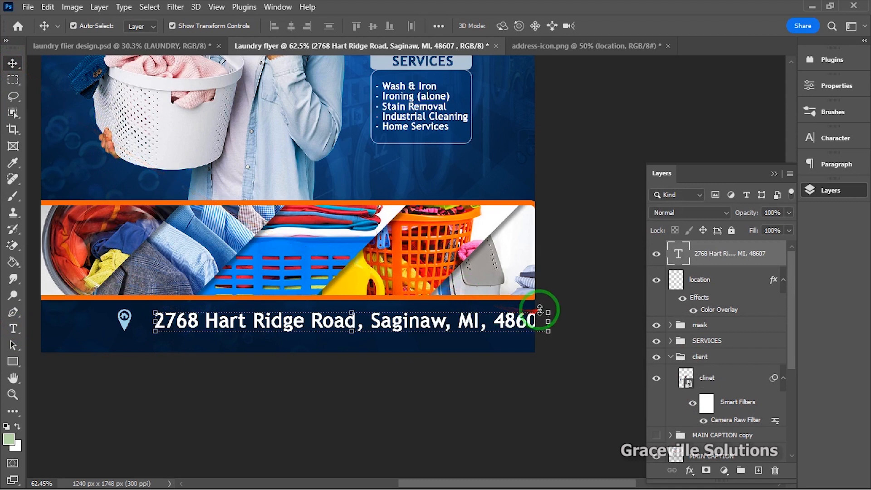
# - Scale the address text to 64.53% and align it beside the location icon
pyautogui.moveTo(551, 309); pyautogui.dragTo(409, 308)
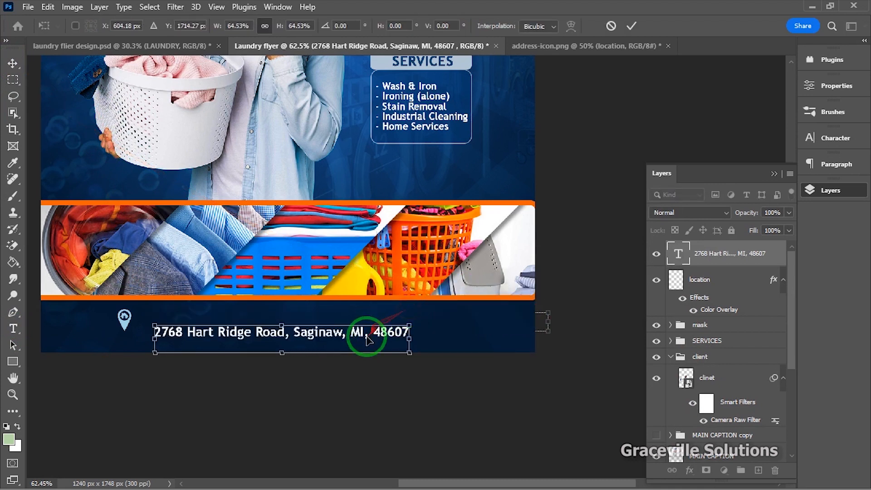
pyautogui.moveTo(361, 328)
pyautogui.mouseDown()
pyautogui.moveTo(352, 315)
pyautogui.moveTo(357, 325)
pyautogui.mouseUp()
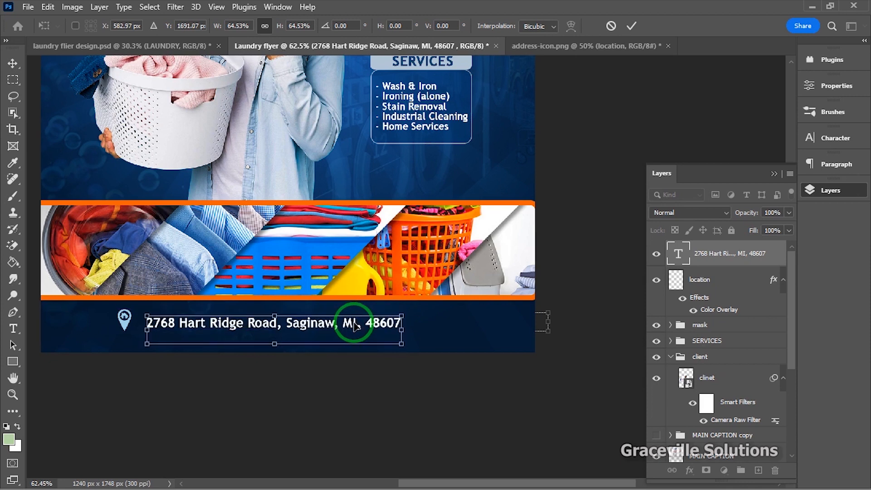
pyautogui.click(632, 26)
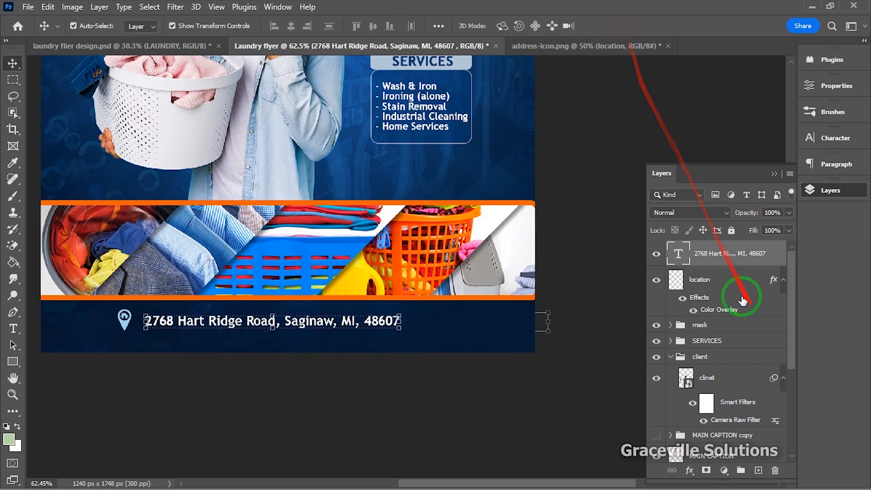
# - Shift the address text and location icon together toward the flyer's left edge and deselect them
pyautogui.keyDown('ctrl'); pyautogui.click(715, 288); pyautogui.keyUp('ctrl')
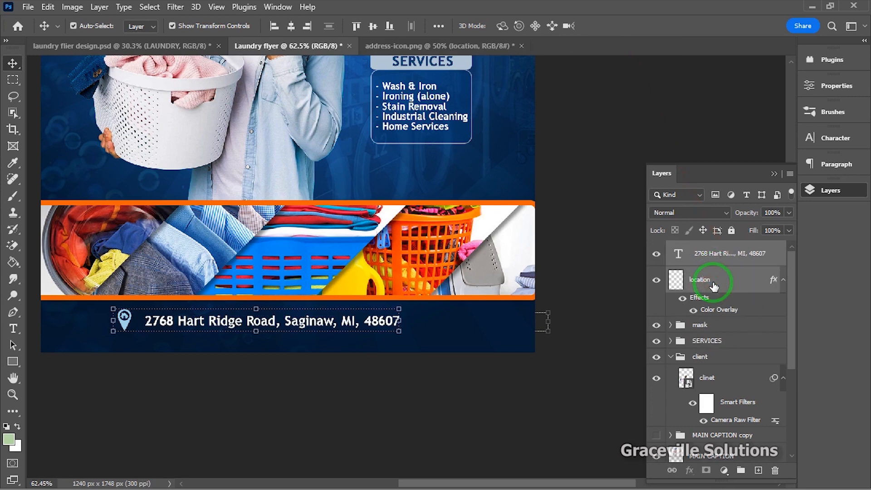
pyautogui.hotkey('shift', 'Left')
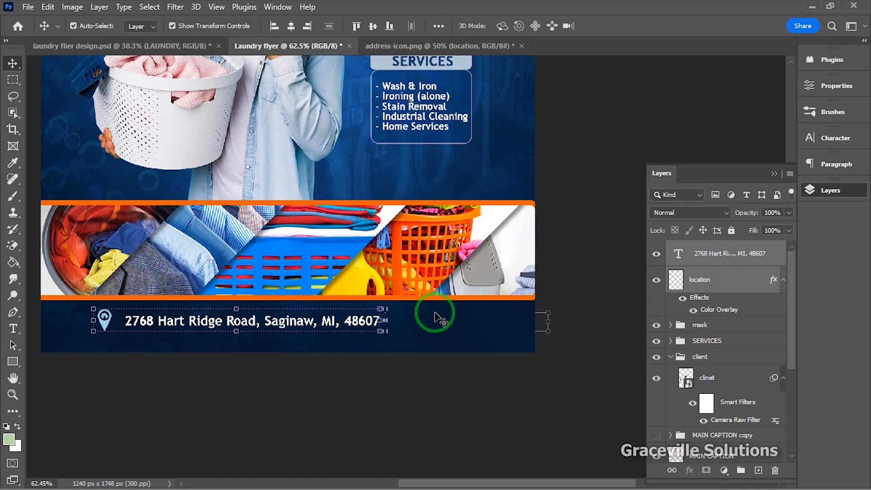
pyautogui.click(320, 407)
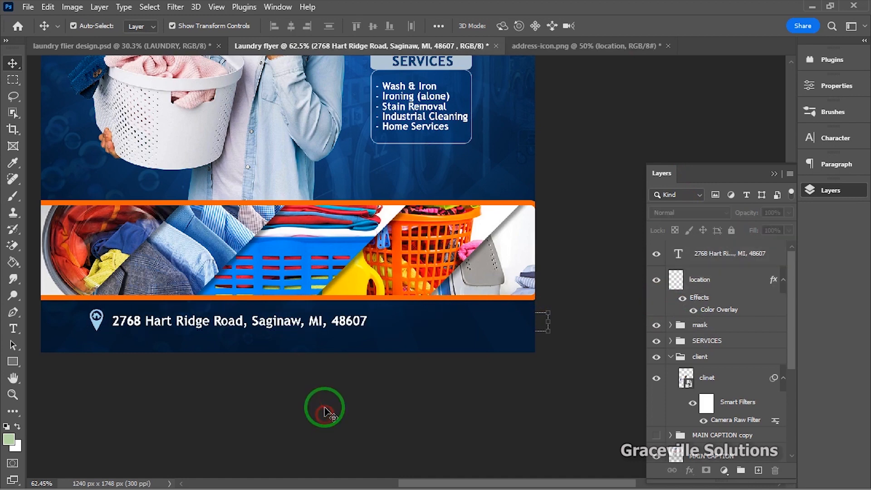
# - Create a new layer above the address text and draw a rectangular marquee about 5 px wide and 52 px high just after the address
pyautogui.click(710, 260)
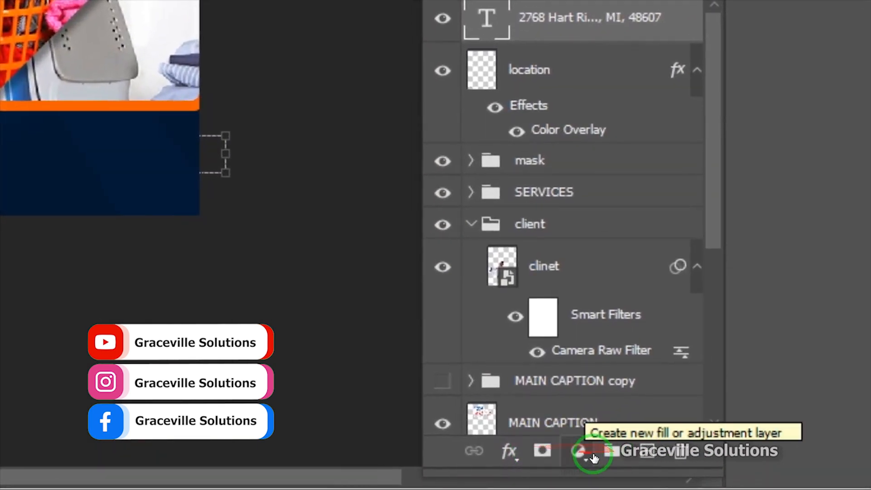
pyautogui.click(644, 454)
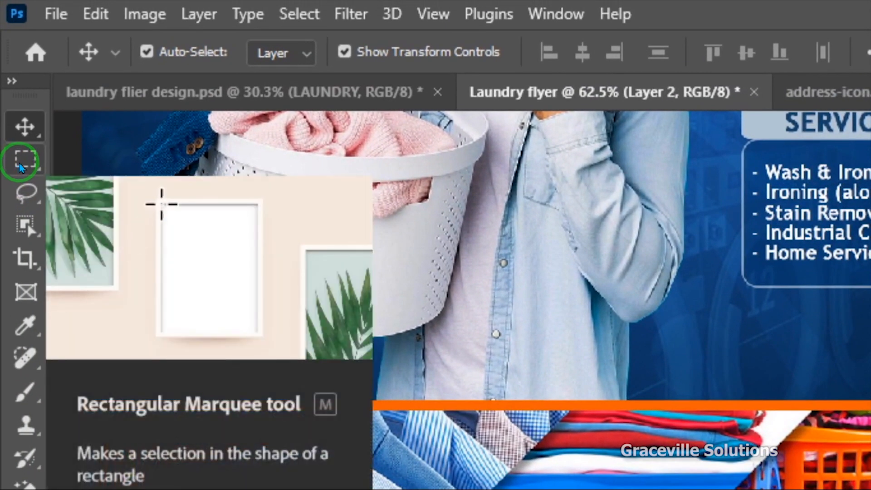
pyautogui.click(21, 166)
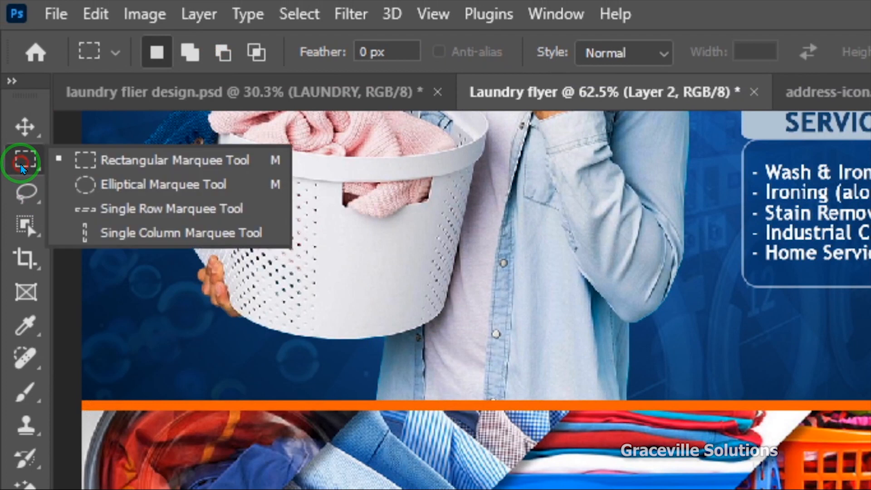
pyautogui.click(100, 164)
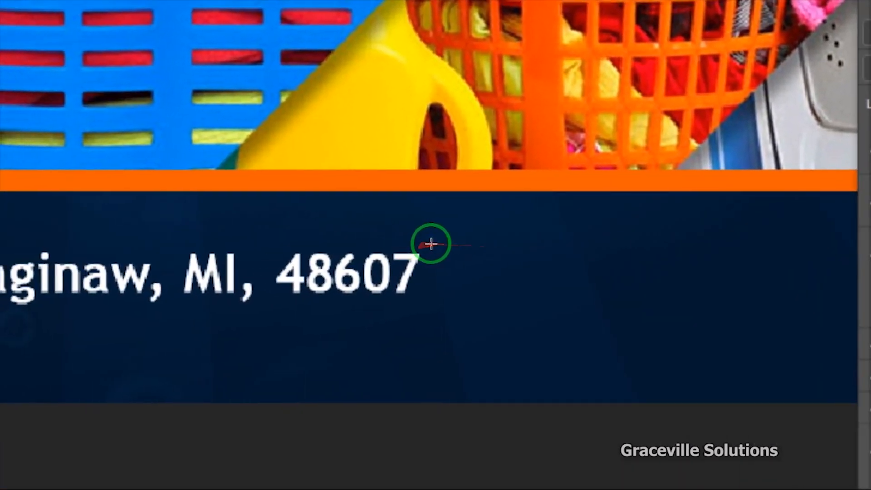
pyautogui.moveTo(444, 244)
pyautogui.mouseDown()
pyautogui.moveTo(449, 326)
pyautogui.moveTo(434, 244)
pyautogui.mouseUp()
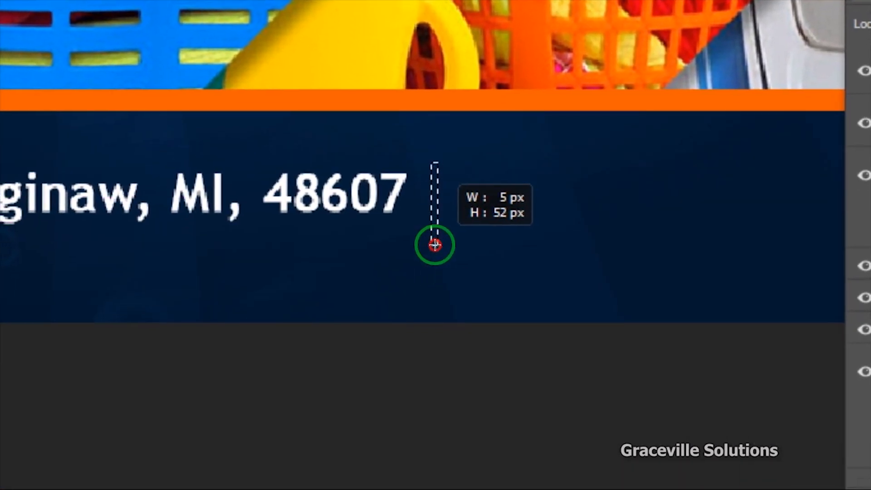
# - Set the foreground color to the orange sampled from the laundry basket in the photo band
pyautogui.scroll(6, 434, 244)
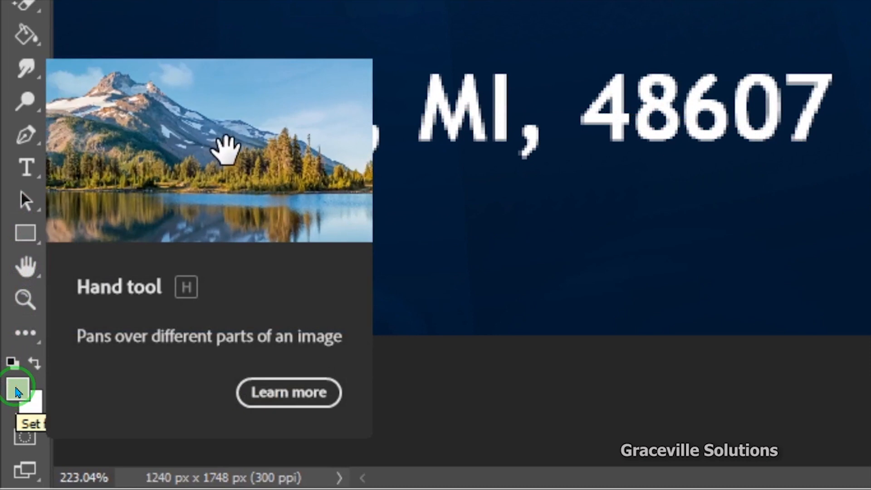
pyautogui.click(17, 391)
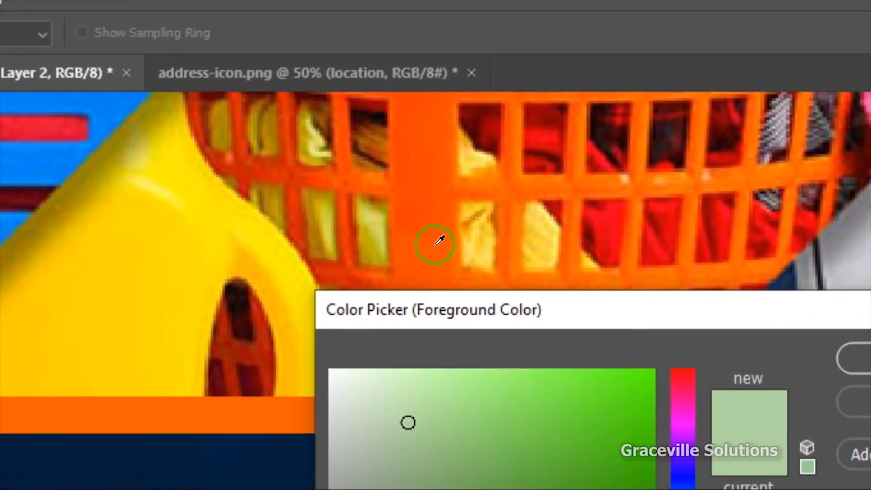
pyautogui.click(439, 241)
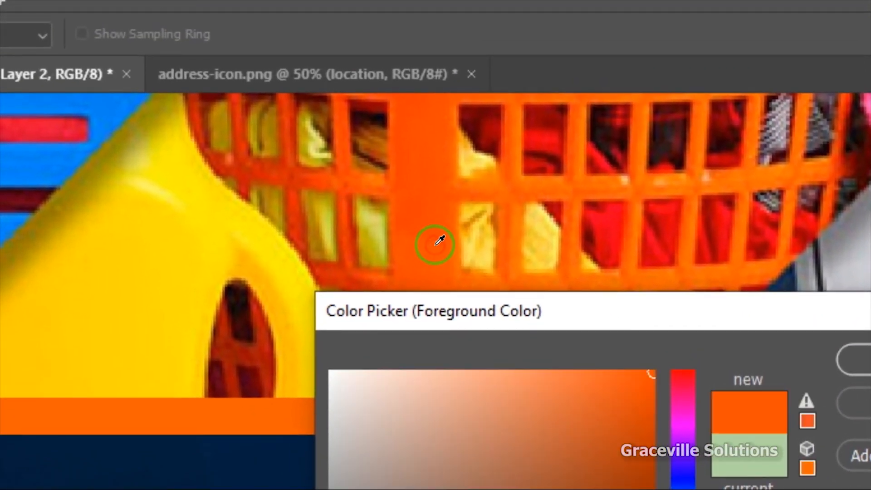
pyautogui.click(862, 358)
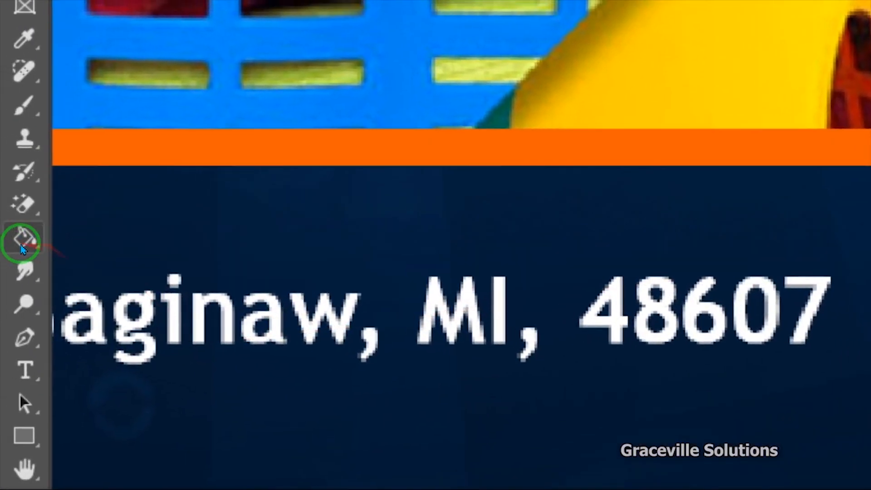
# - Fill the narrow selection with the orange foreground color using the Paint Bucket Tool, and deselect it
pyautogui.rightClick(21, 249)
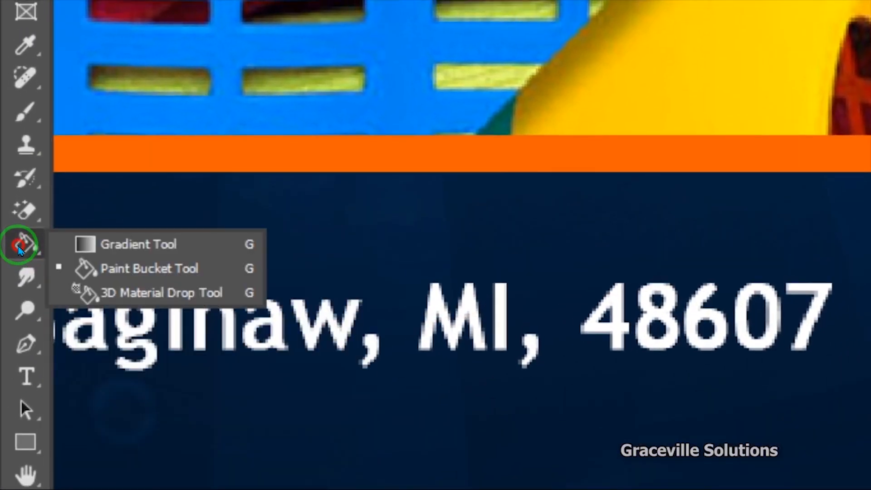
pyautogui.click(147, 267)
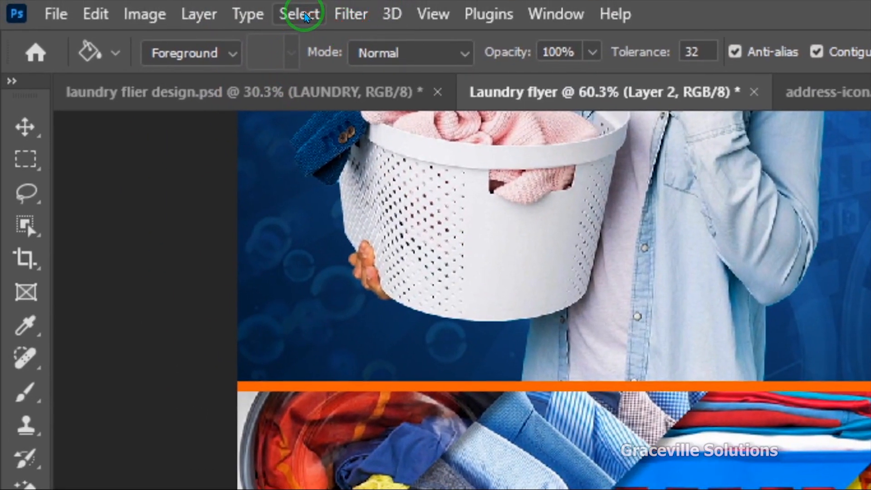
pyautogui.click(305, 16)
pyautogui.click(331, 64)
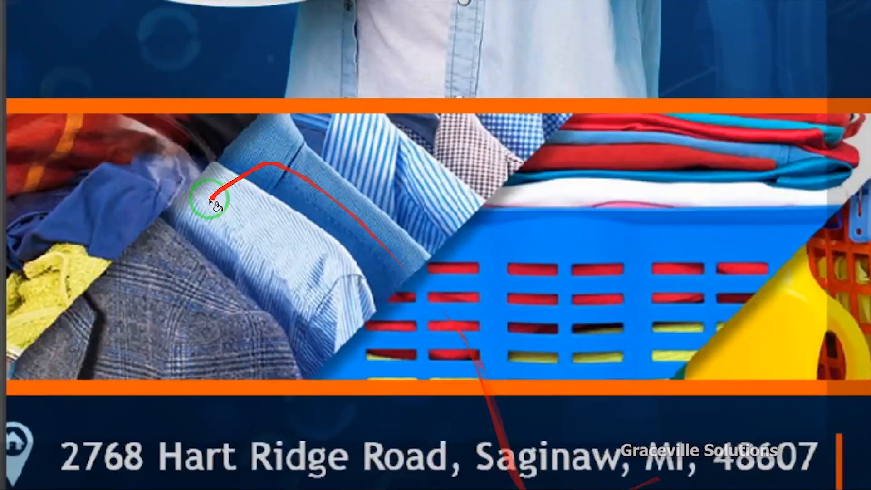
pyautogui.click(23, 72)
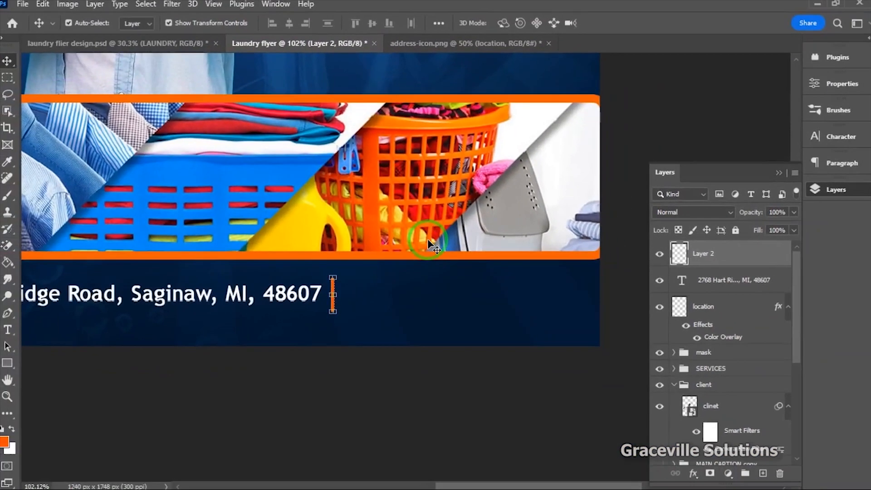
# - Switch to the doc file in Notepad and select the phone number
pyautogui.press('super')
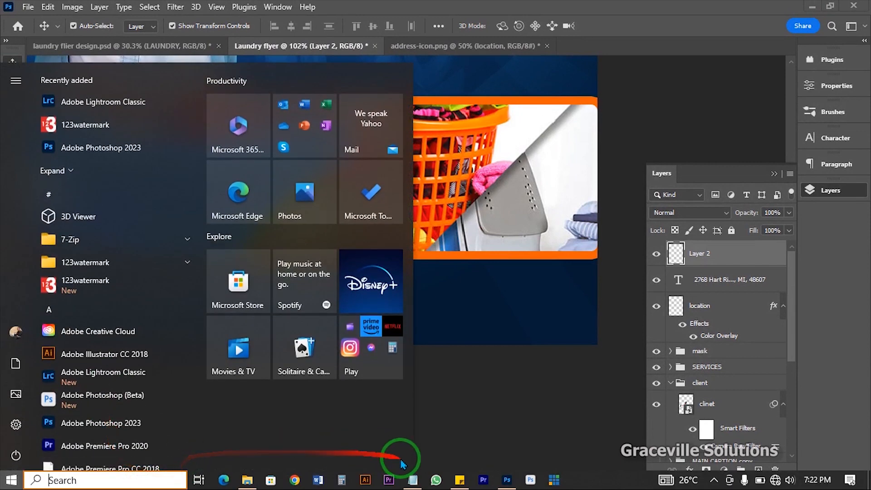
pyautogui.click(412, 480)
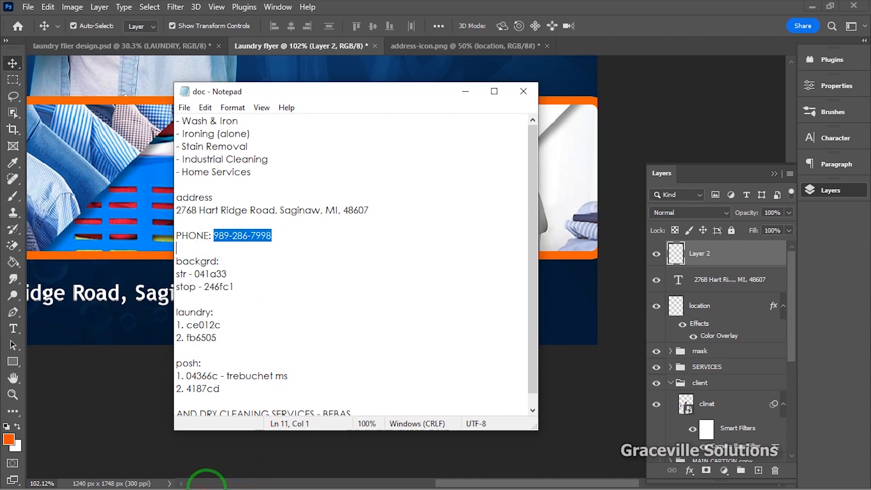
# - Open the phone icon image from the desktop's Laundry folder in Adobe Photoshop 2023
pyautogui.press('super')
pyautogui.click(245, 480)
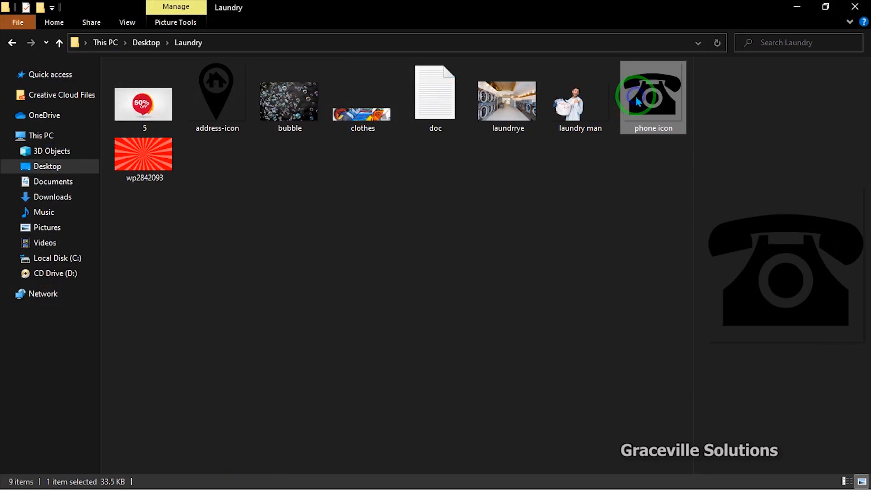
pyautogui.rightClick(637, 101)
pyautogui.moveTo(666, 316)
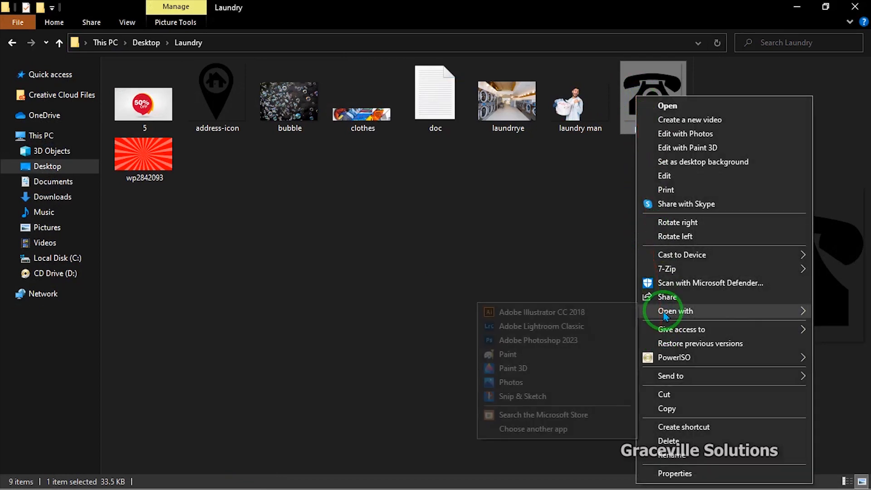
pyautogui.click(574, 340)
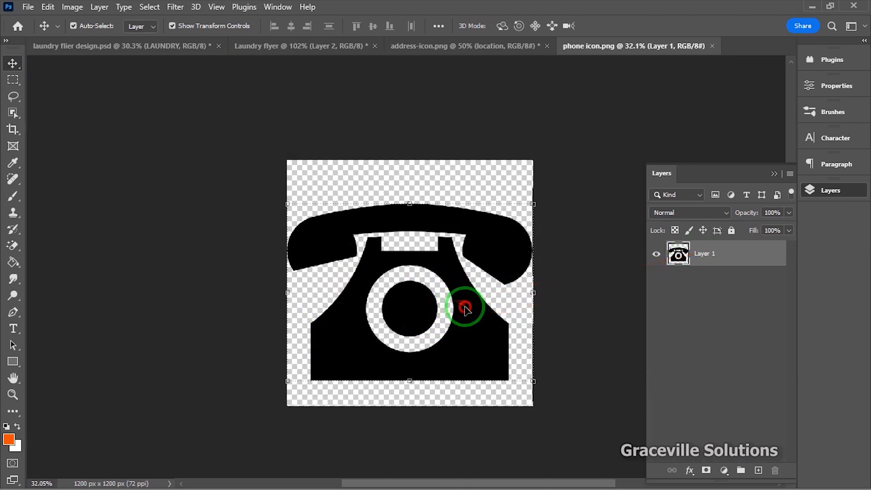
# - Close the address-icon.png document
pyautogui.click(499, 46)
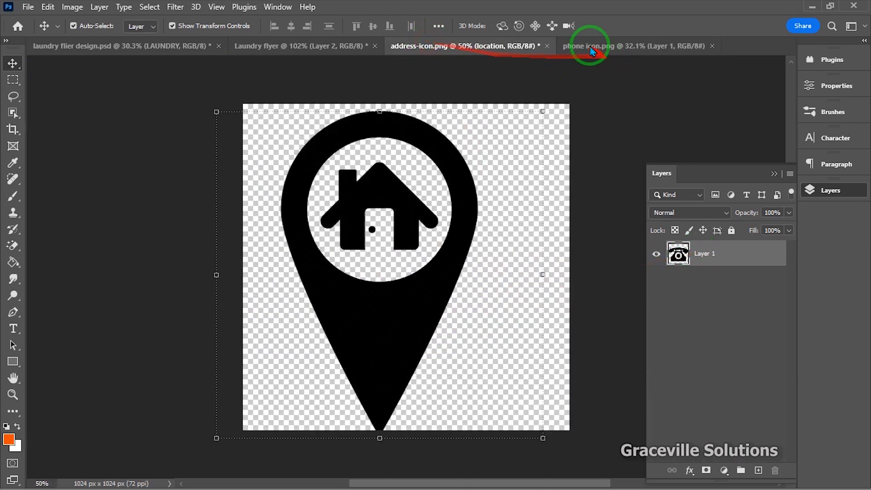
pyautogui.click(549, 45)
pyautogui.click(431, 249)
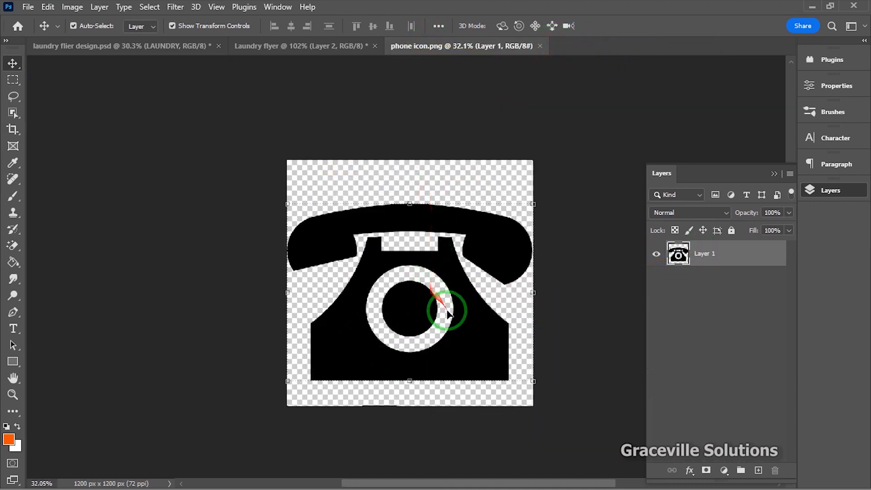
# - Bring the telephone graphic from phone icon.png into the Laundry flyer document
pyautogui.moveTo(447, 313); pyautogui.dragTo(272, 291)
pyautogui.scroll(-4, 463, 336)
pyautogui.scroll(-2, 463, 335)
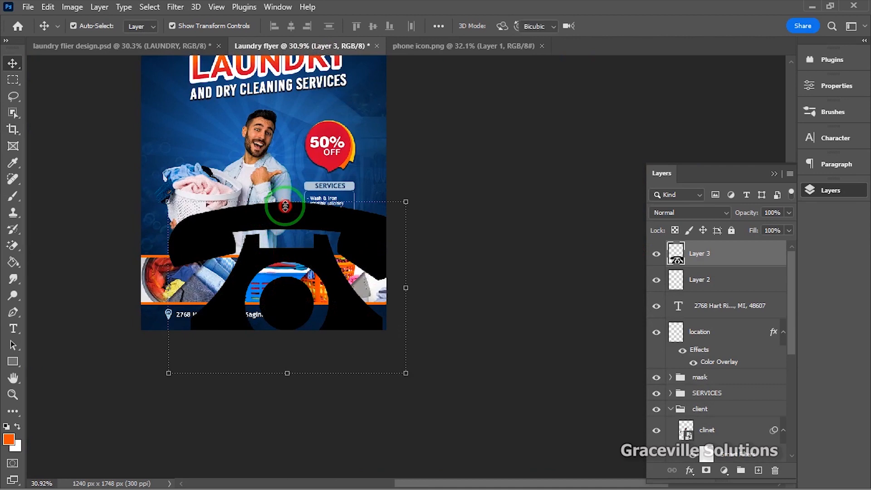
# - Scale the telephone graphic down to icon size and place it in the footer just after the orange divider
pyautogui.moveTo(285, 207); pyautogui.dragTo(293, 314)
pyautogui.moveTo(295, 262); pyautogui.dragTo(287, 199)
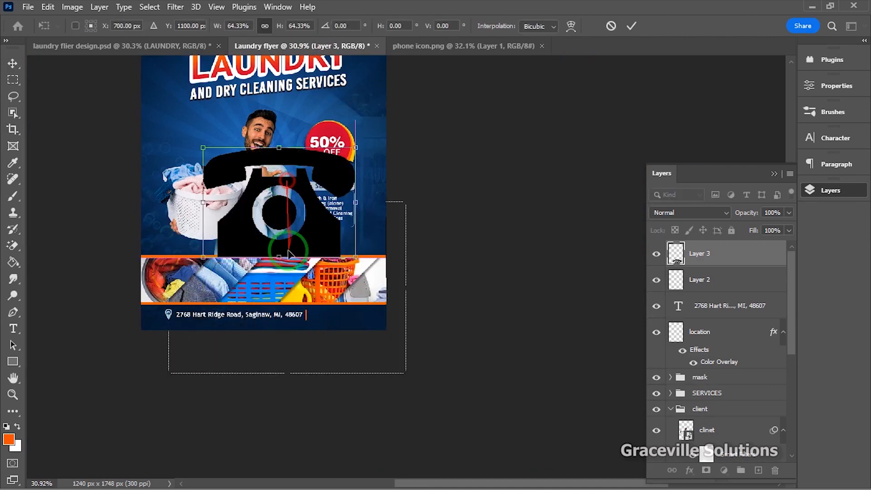
pyautogui.moveTo(280, 253); pyautogui.dragTo(275, 194)
pyautogui.scroll(2, 276, 196)
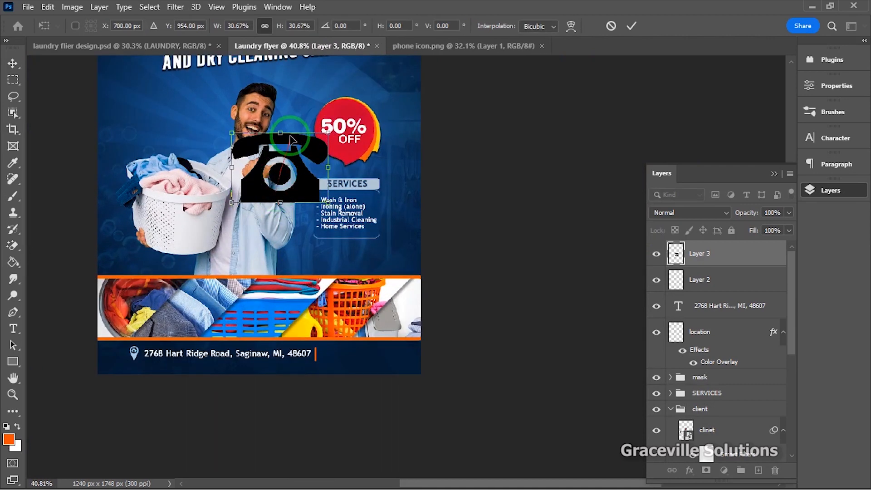
pyautogui.moveTo(280, 131); pyautogui.dragTo(378, 459)
pyautogui.scroll(2, 280, 183)
pyautogui.scroll(1, 282, 191)
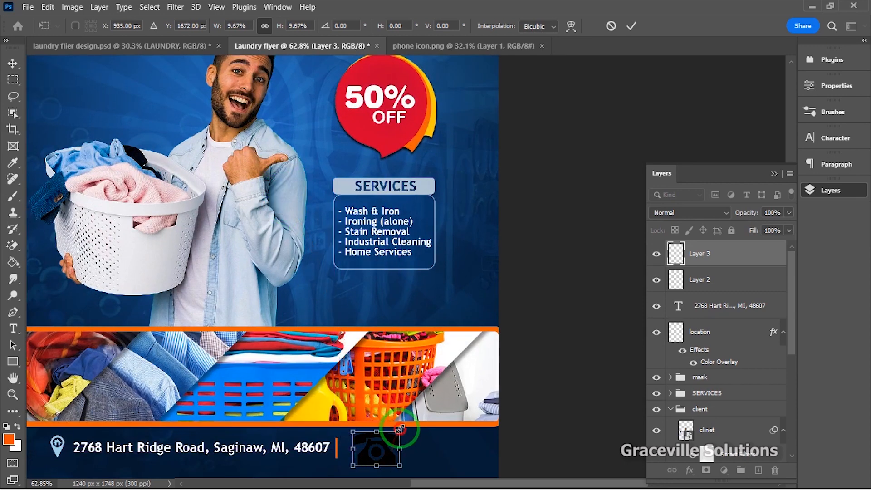
pyautogui.moveTo(399, 428); pyautogui.dragTo(375, 458)
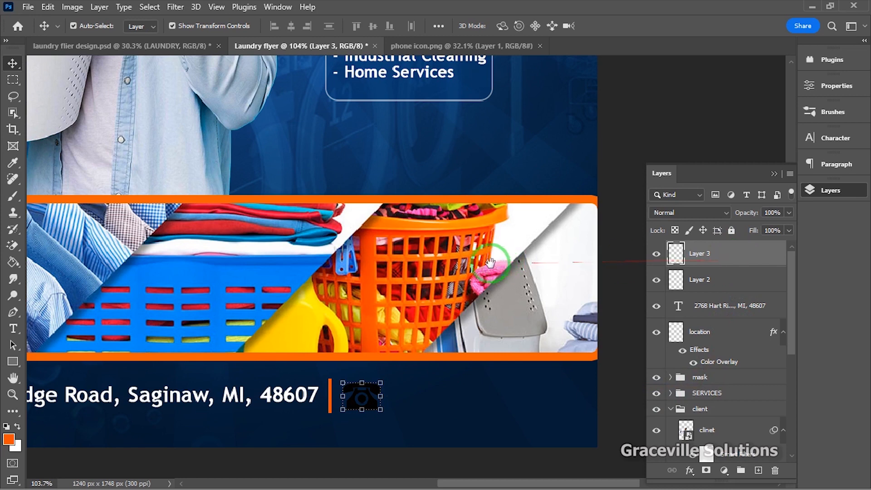
# - Apply a light blue Color Overlay in Normal blend mode at 100% opacity to the telephone icon layer
pyautogui.moveTo(490, 263); pyautogui.dragTo(571, 216)
pyautogui.scroll(-3, 485, 215)
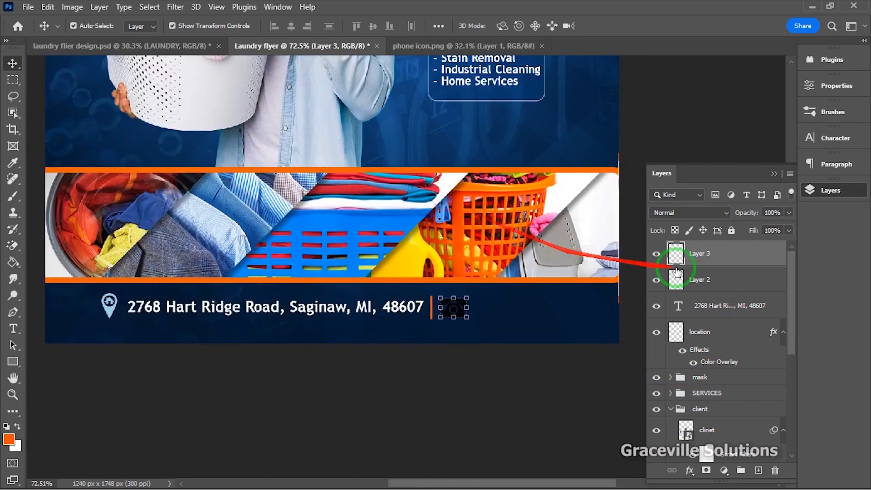
pyautogui.rightClick(720, 256)
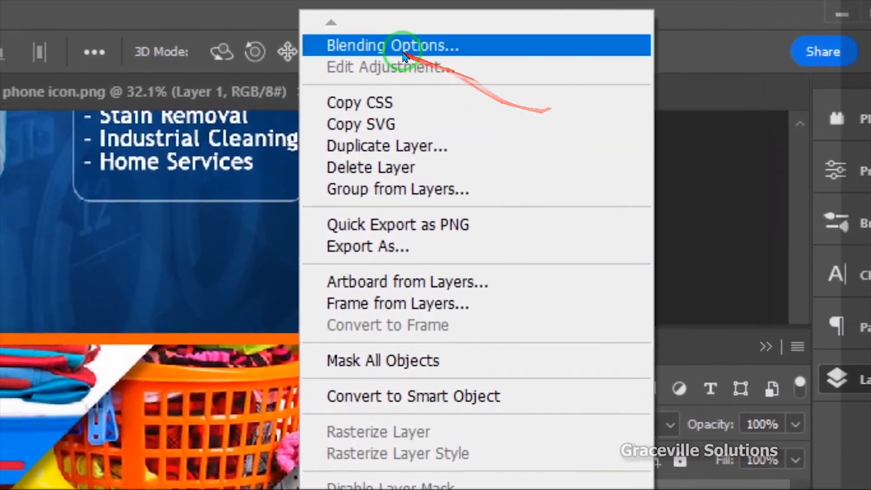
pyautogui.click(331, 46)
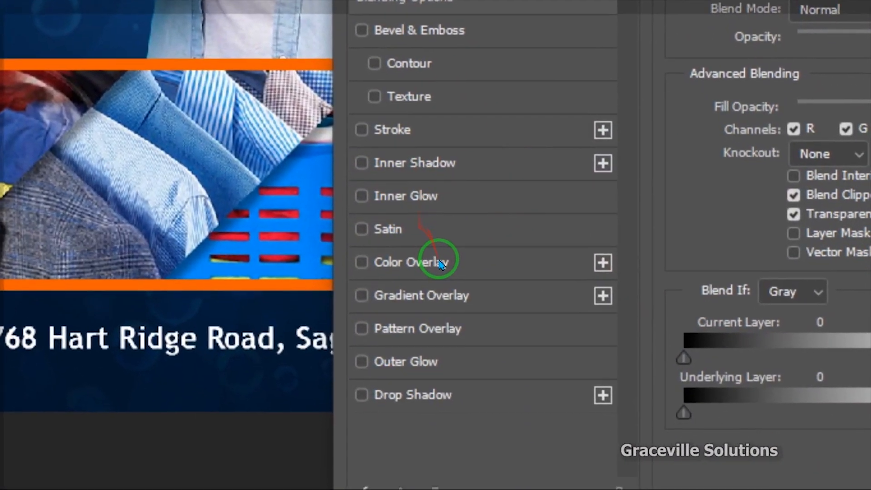
pyautogui.click(437, 248)
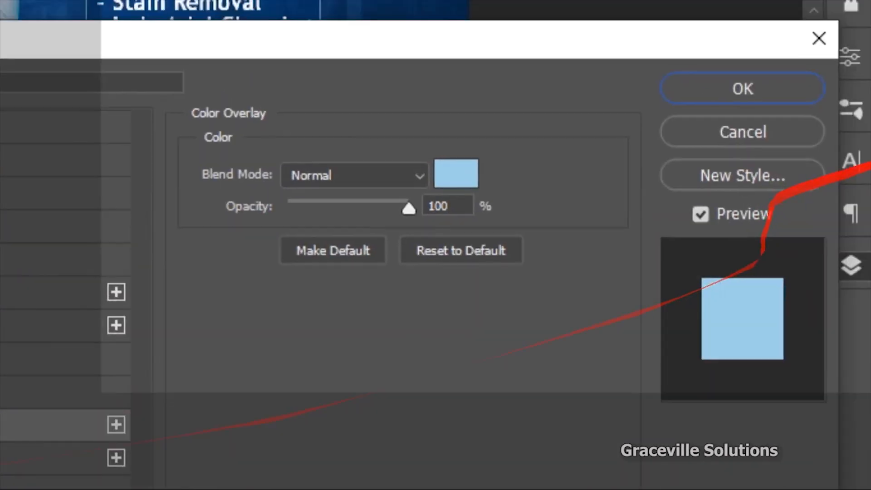
pyautogui.click(755, 160)
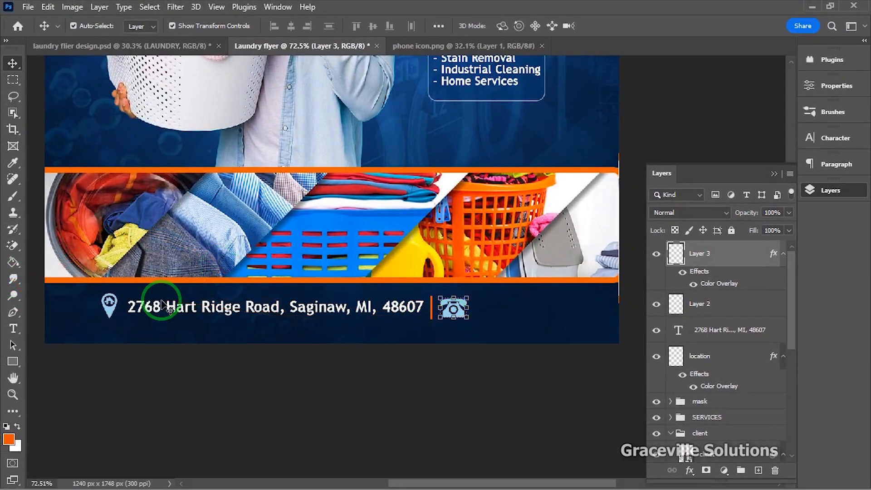
# - Add a text layer with the copied phone number and position it beside the telephone icon
pyautogui.press('t')
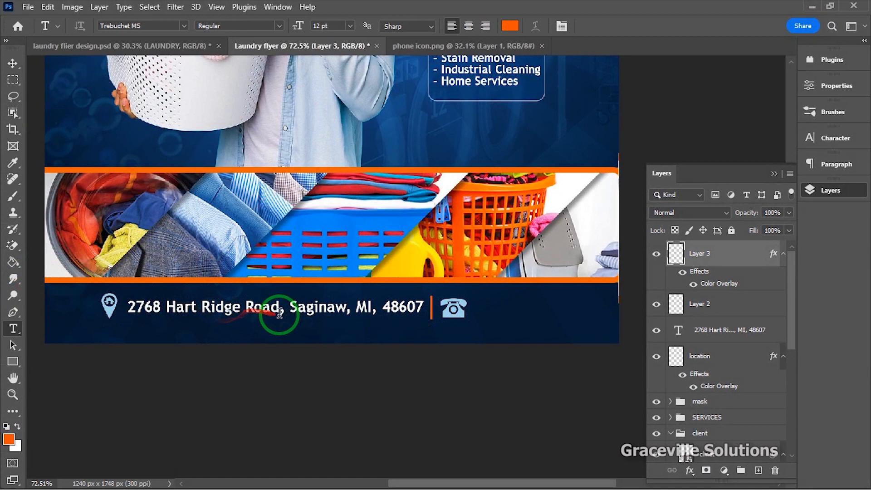
pyautogui.click(493, 311)
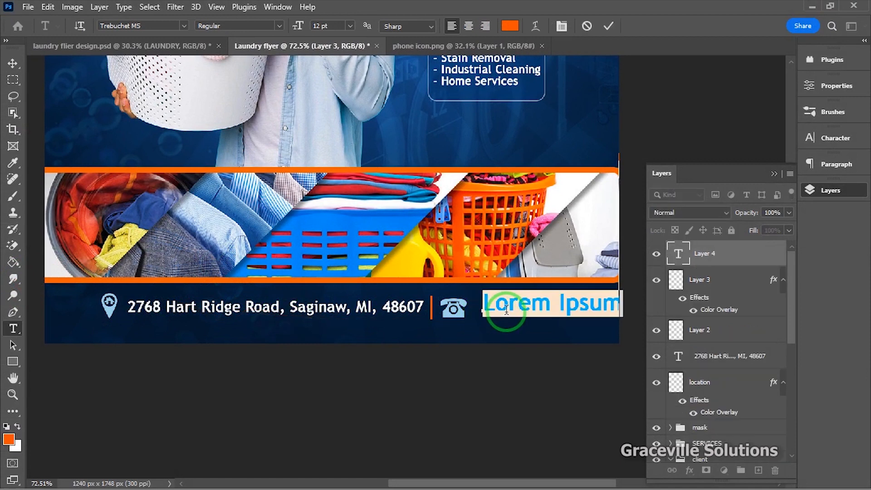
pyautogui.hotkey('ctrl', 'v')
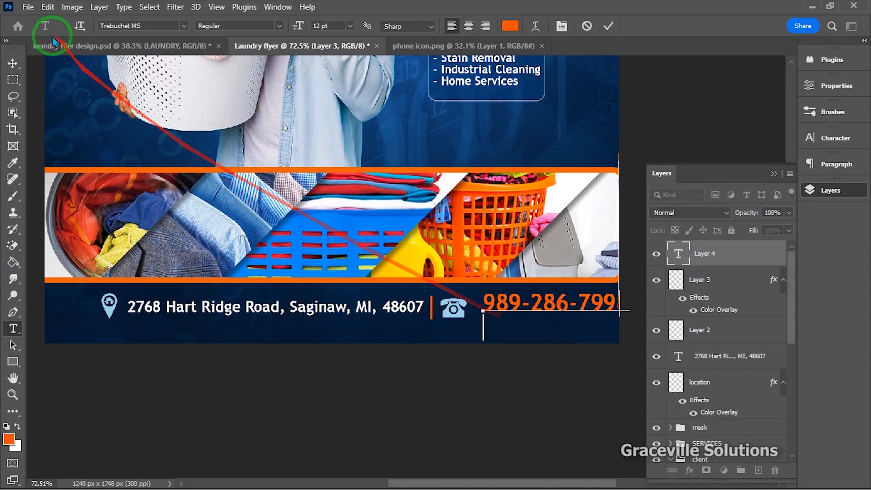
pyautogui.click(13, 63)
pyautogui.moveTo(584, 307); pyautogui.dragTo(576, 315)
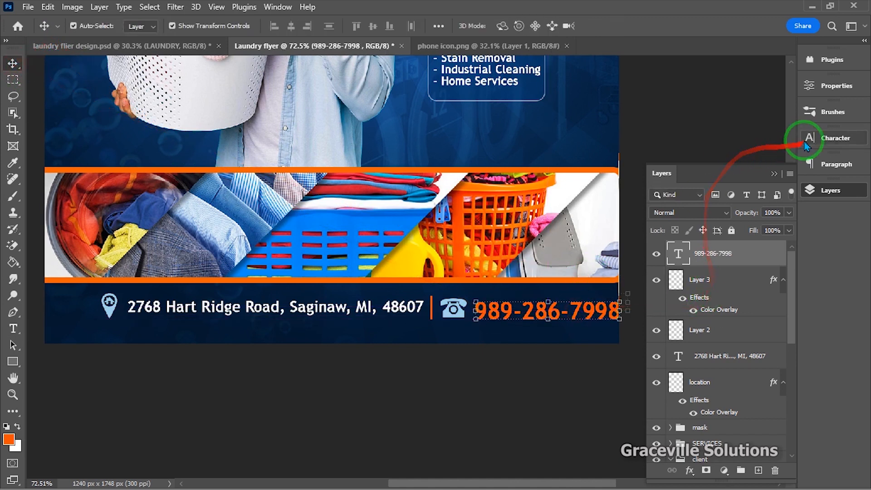
# - Recolor the phone number text to light blue 9fd1e9, sampled from the location icon in the footer
pyautogui.click(828, 142)
pyautogui.click(764, 217)
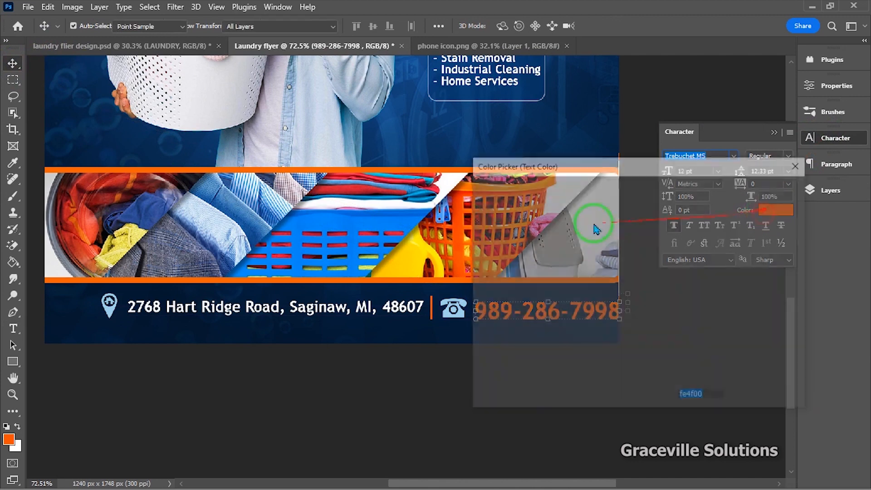
pyautogui.click(252, 132)
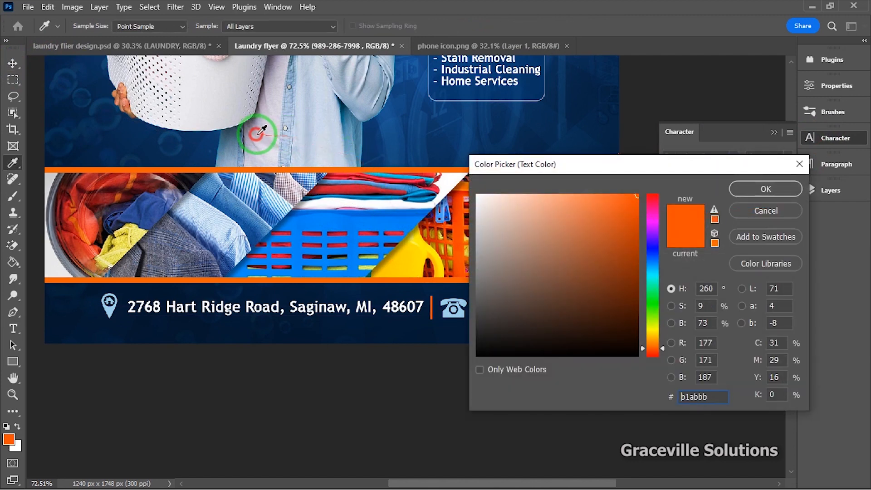
pyautogui.click(110, 309)
pyautogui.click(734, 188)
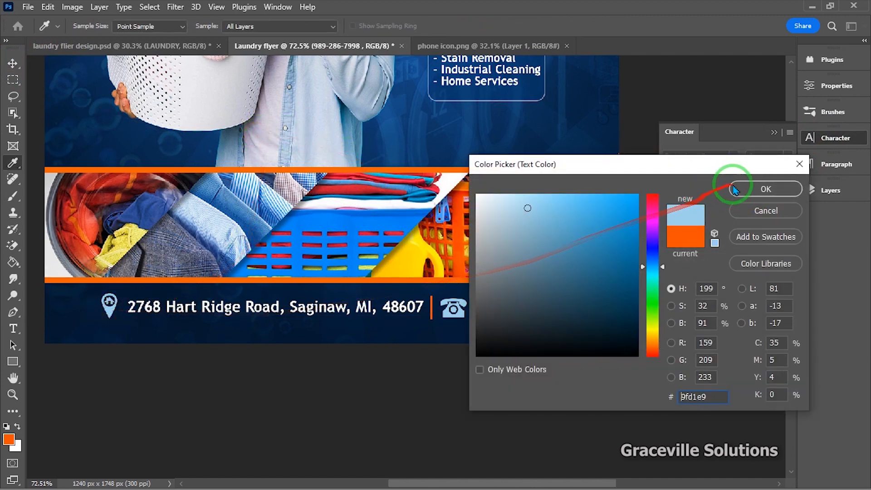
# - Scale the phone number text to about 79% so it fits inside the flyer's footer
pyautogui.click(600, 311)
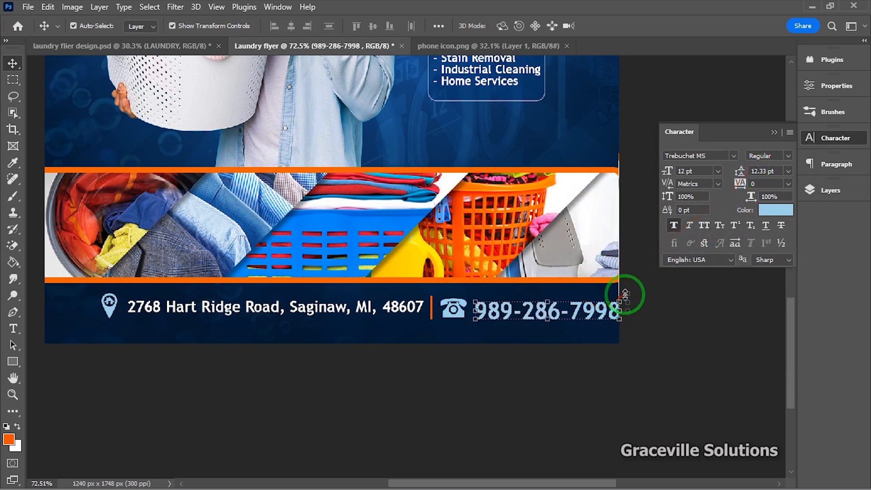
pyautogui.moveTo(620, 300); pyautogui.dragTo(558, 312)
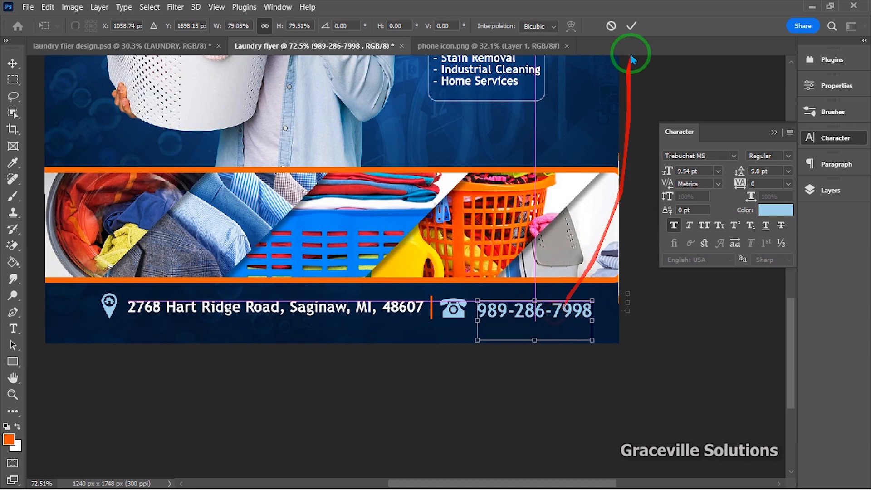
pyautogui.click(632, 26)
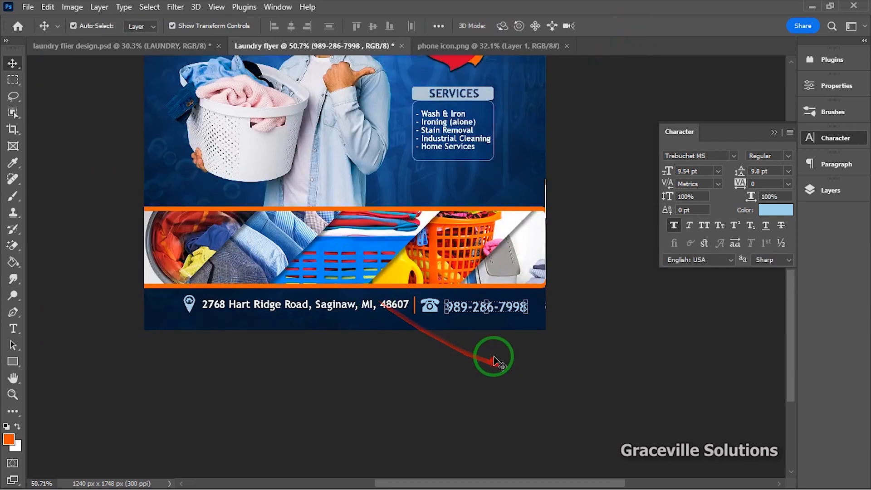
# - Select all the footer layers from the phone number to the location icon and nudge them left to center the contact line
pyautogui.click(831, 190)
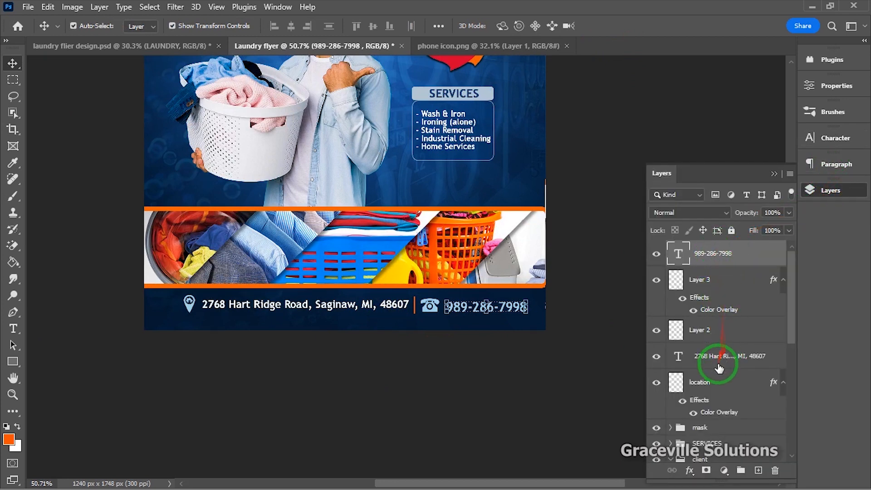
pyautogui.keyDown('shift'); pyautogui.click(722, 383); pyautogui.keyUp('shift')
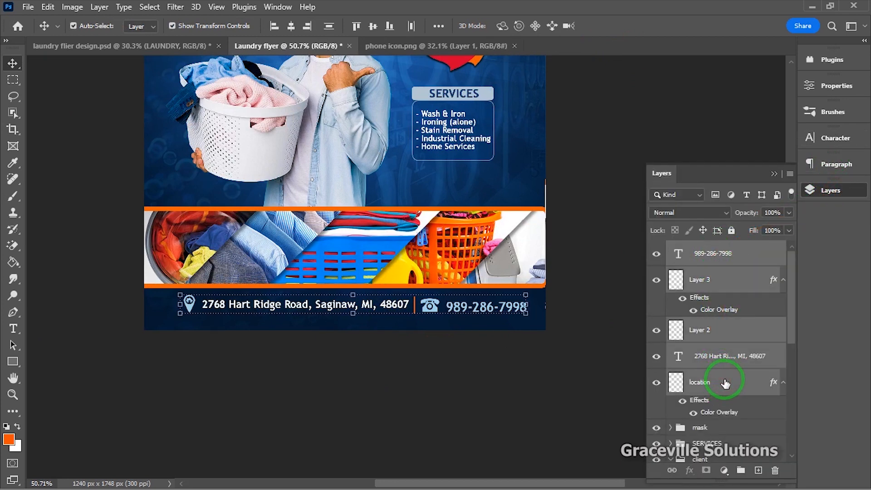
pyautogui.press('Left')
pyautogui.press('Left')
pyautogui.press('Left')
pyautogui.press('Left')
pyautogui.press('Left')
pyautogui.press('Left')
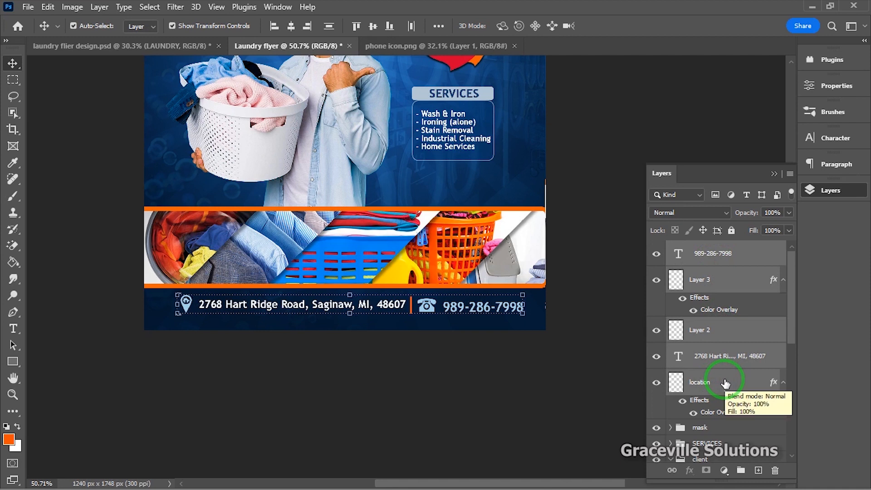
pyautogui.press('Left')
pyautogui.press('Left')
pyautogui.press('Left')
pyautogui.press('Left')
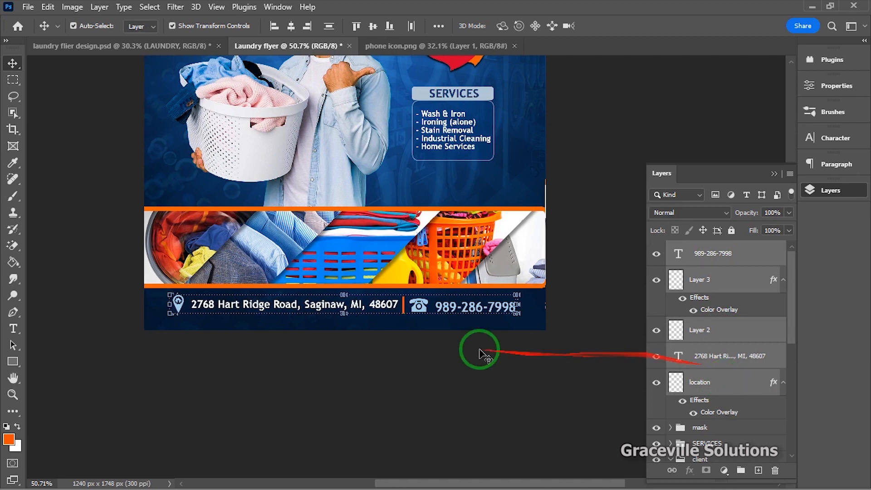
# - Nudge the phone number text slightly upward to line it up with the telephone icon and address
pyautogui.scroll(5, 417, 317)
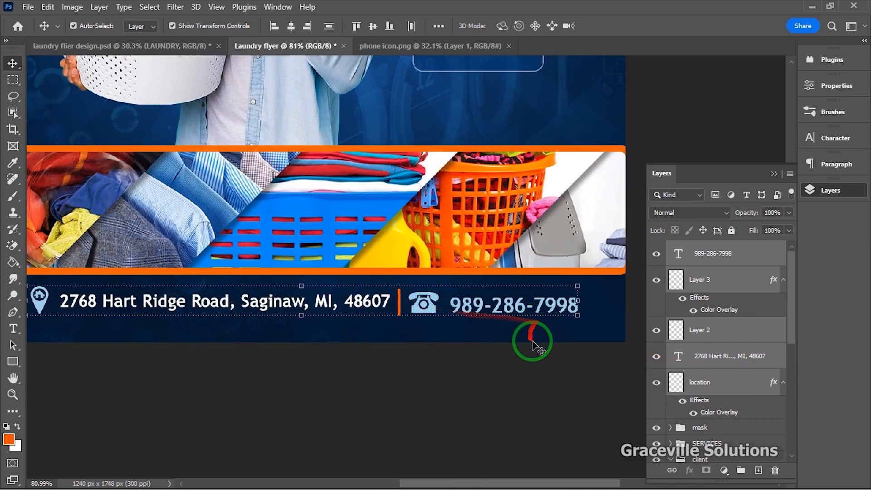
pyautogui.click(533, 346)
pyautogui.click(427, 307)
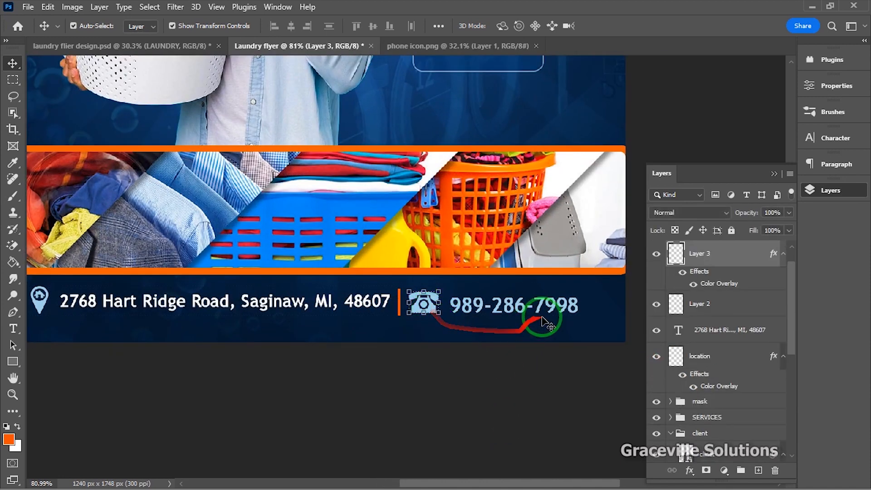
pyautogui.keyDown('ctrl'); pyautogui.click(717, 308); pyautogui.keyUp('ctrl')
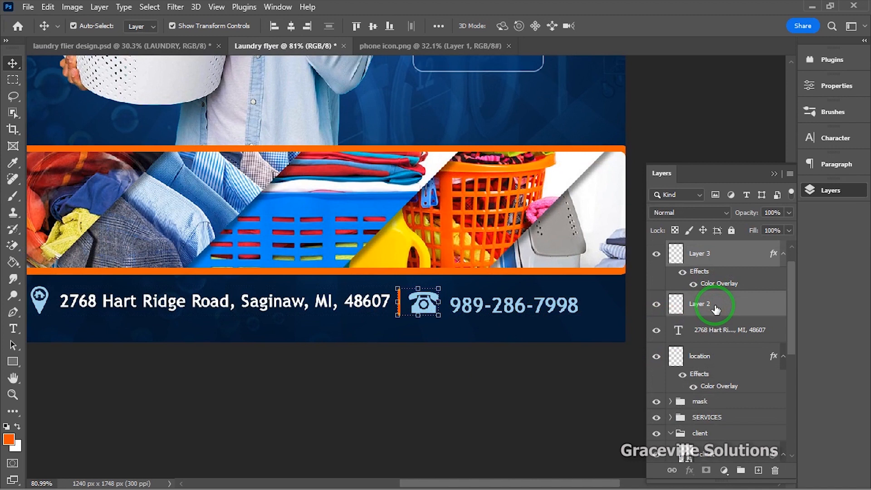
pyautogui.scroll(1, 725, 265)
pyautogui.click(726, 258)
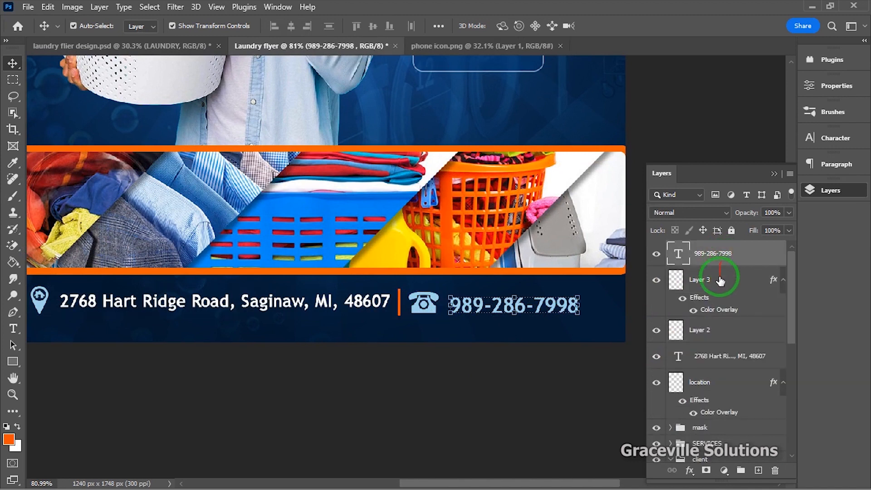
pyautogui.keyDown('ctrl'); pyautogui.click(718, 281); pyautogui.keyUp('ctrl')
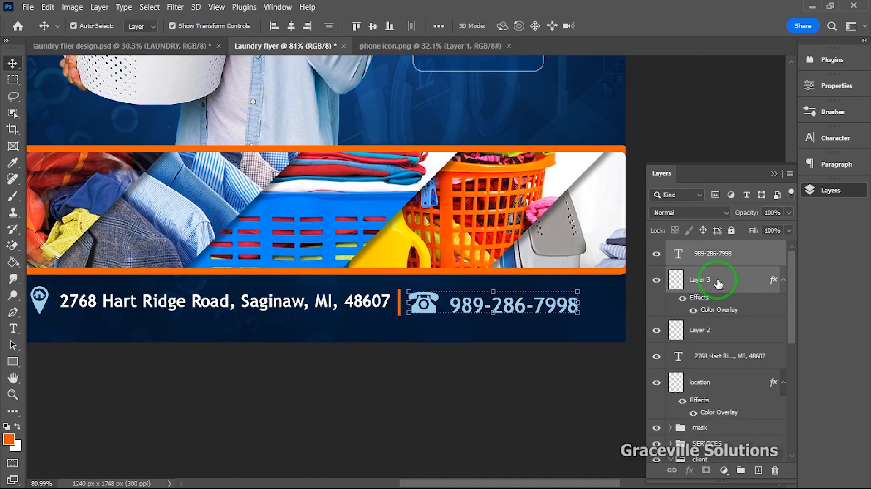
pyautogui.click(725, 258)
pyautogui.press('Up')
pyautogui.press('Up')
pyautogui.press('Up')
pyautogui.press('Up')
pyautogui.press('Up')
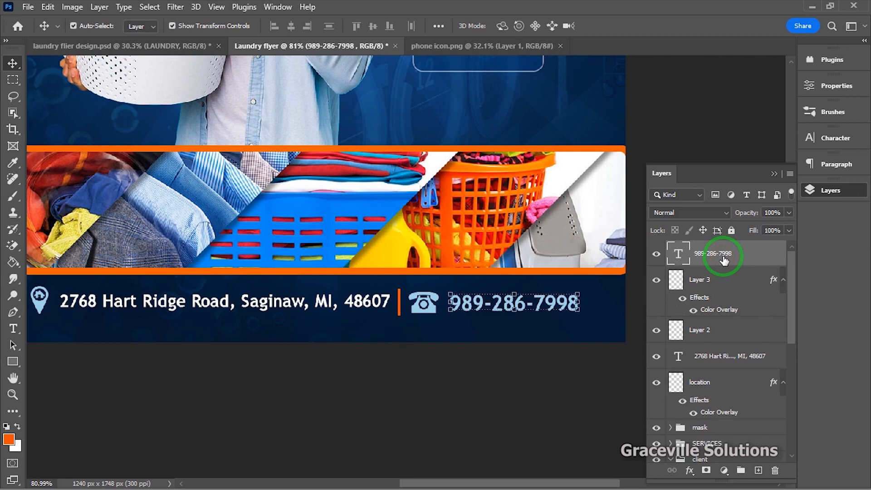
pyautogui.keyDown('ctrl'); pyautogui.click(715, 283); pyautogui.keyUp('ctrl')
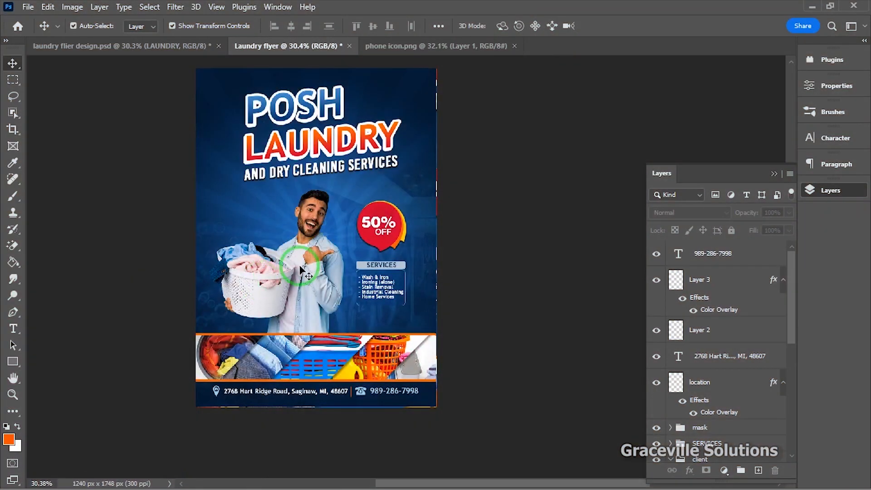
# - Examine the whole flyer layout from the headline down to the contact footer at different magnifications
pyautogui.scroll(2, 300, 269)
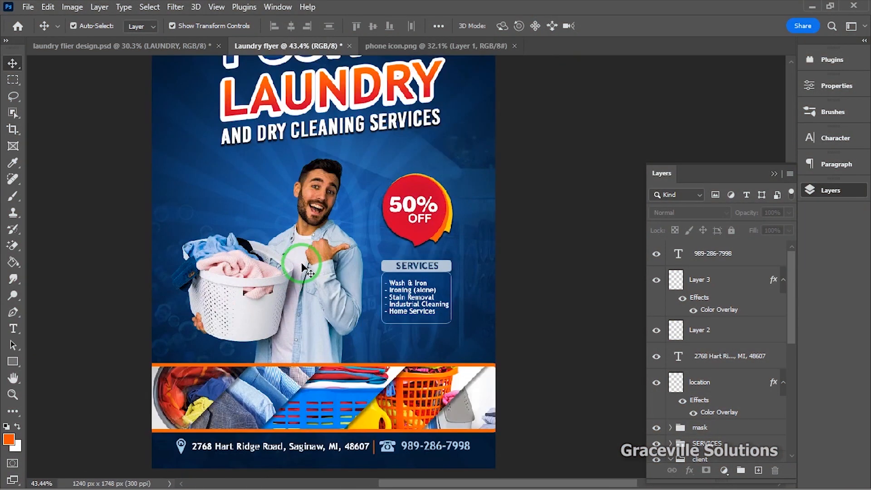
pyautogui.moveTo(305, 248); pyautogui.dragTo(346, 288)
pyautogui.scroll(-2, 353, 289)
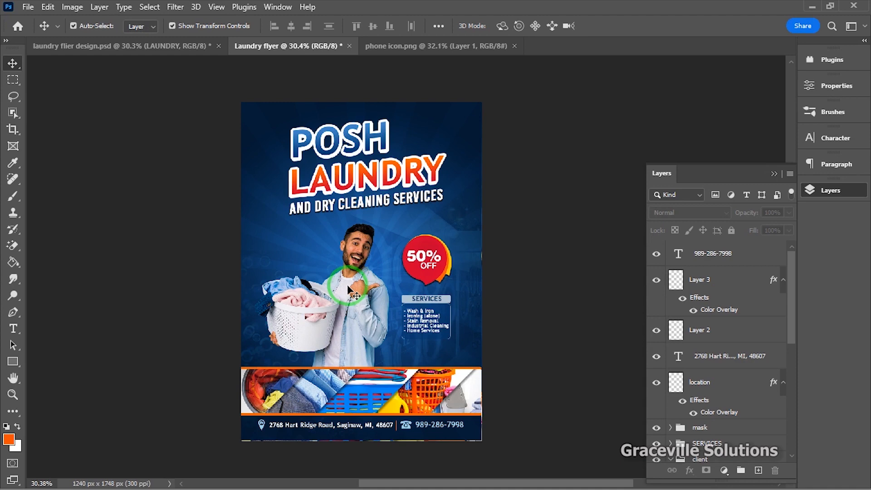
pyautogui.scroll(3, 349, 289)
pyautogui.scroll(-1, 350, 289)
pyautogui.scroll(-1, 349, 289)
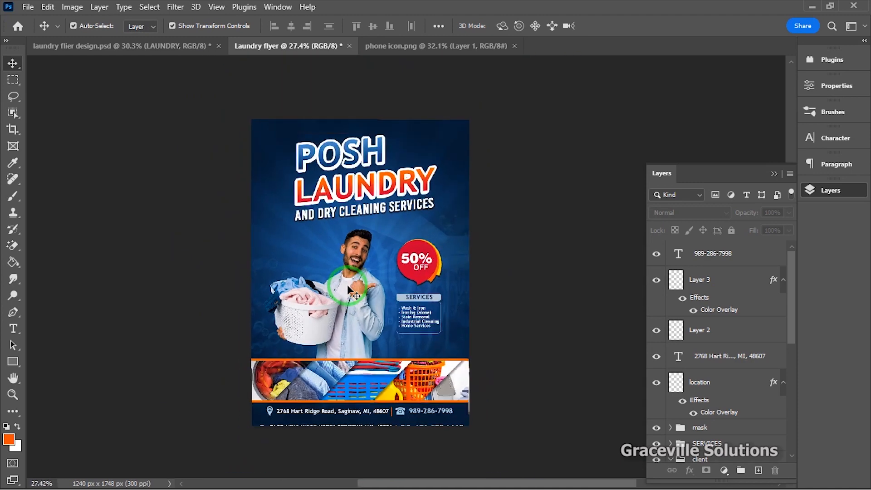
pyautogui.scroll(1, 349, 289)
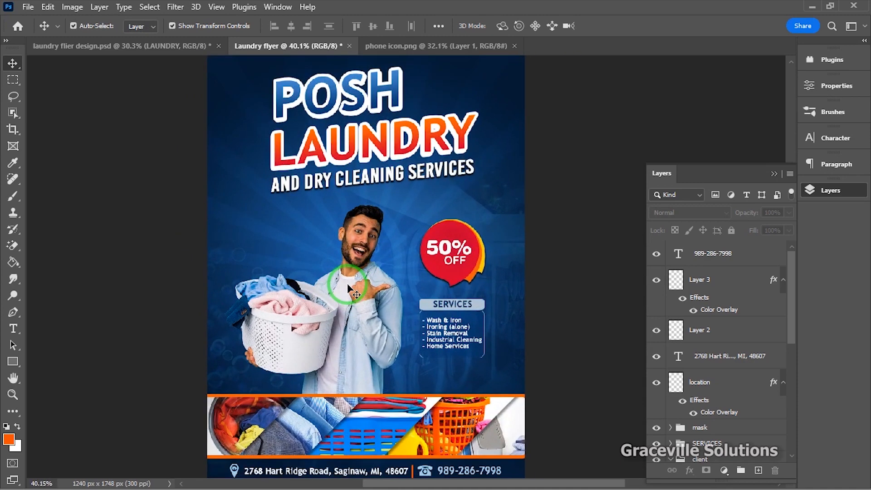
pyautogui.scroll(1, 348, 288)
pyautogui.scroll(-2, 347, 288)
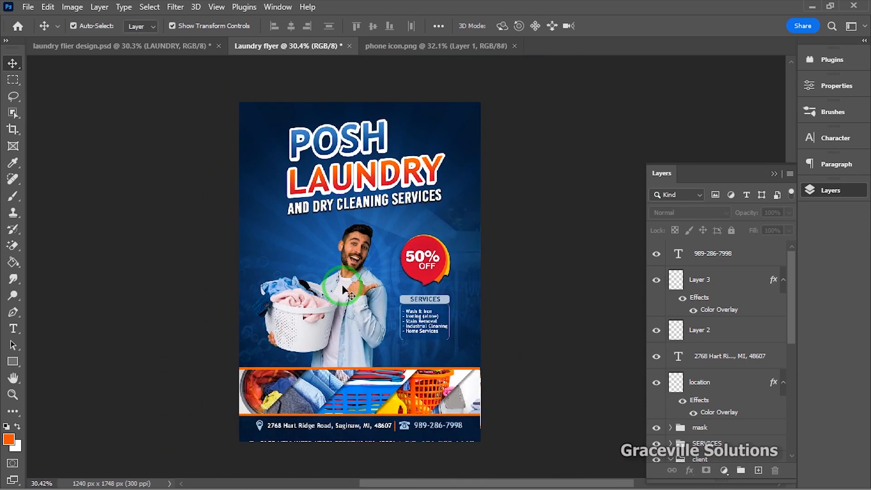
pyautogui.scroll(2, 343, 289)
pyautogui.scroll(-1, 343, 289)
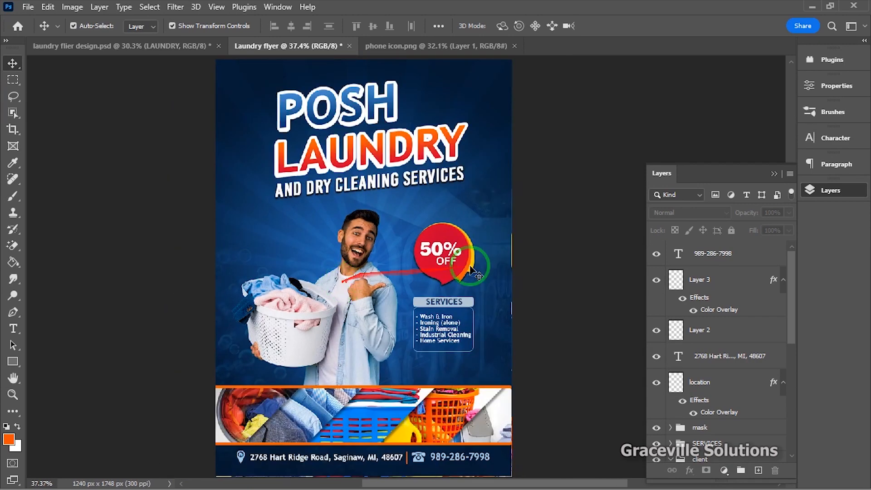